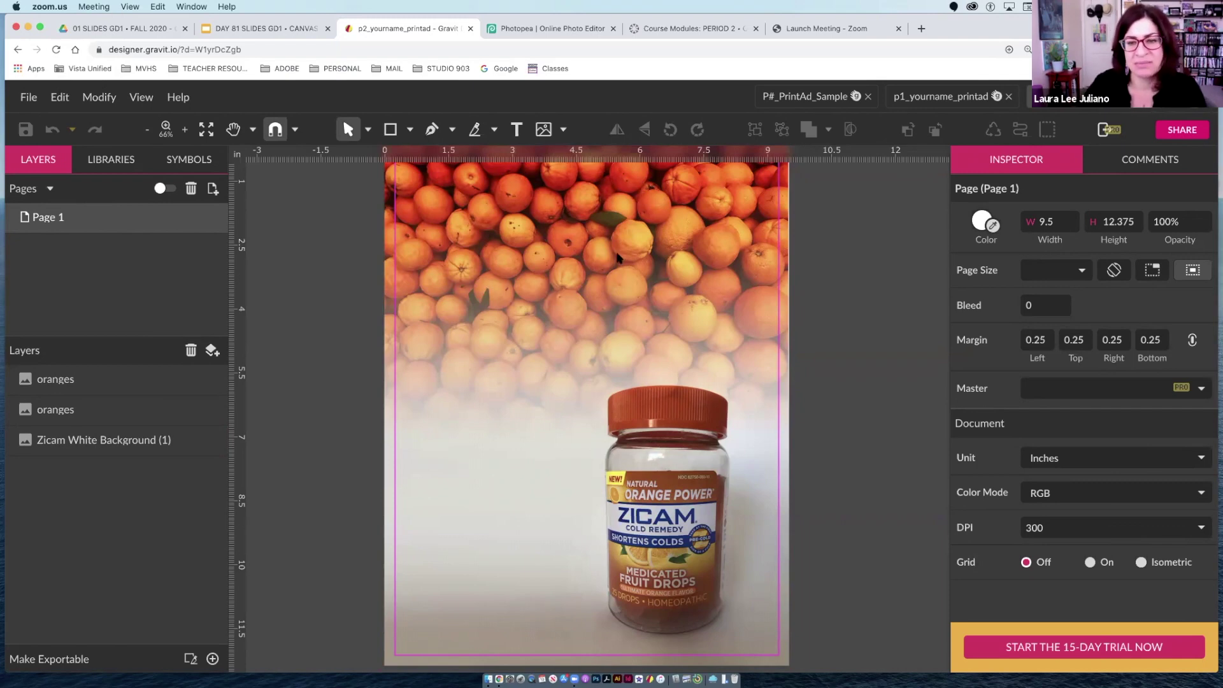
Zoom out to 50% to show the whole ad page and narrow the browser window to uncover the desktop
{"action": "left_click", "coordinate": [865, 273]}
{"action": "key", "text": "super+minus"}
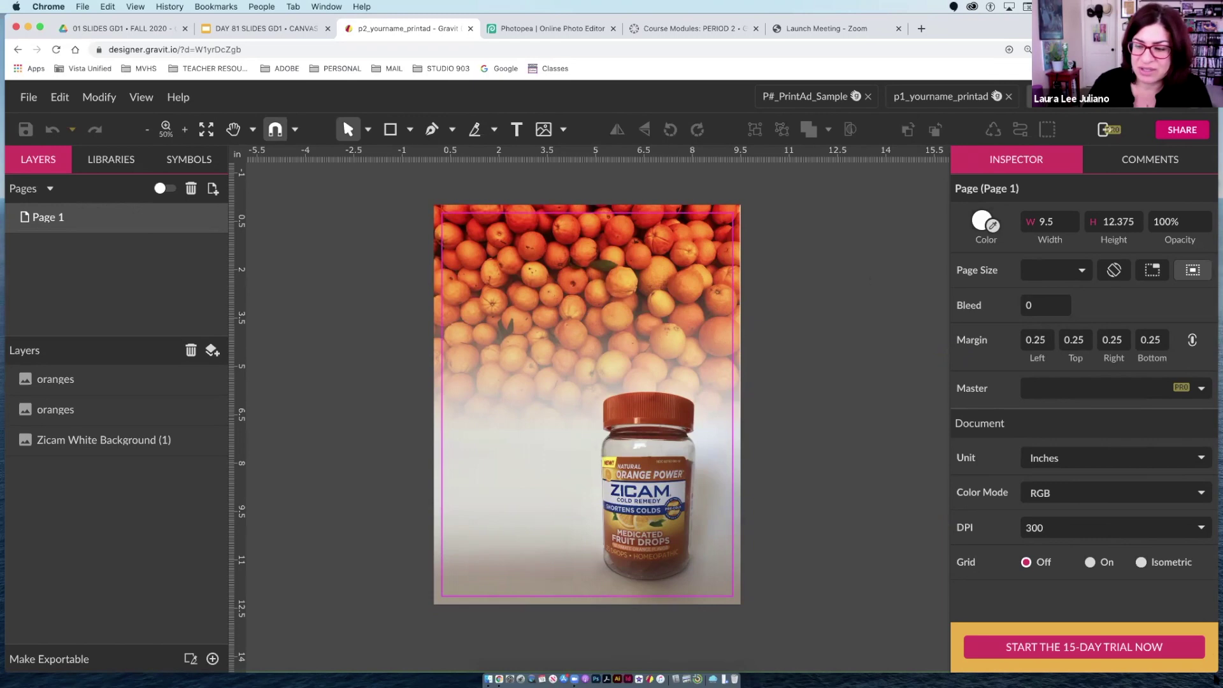
{"action": "left_click_drag", "start_coordinate": [1213, 671], "coordinate": [1137, 656]}
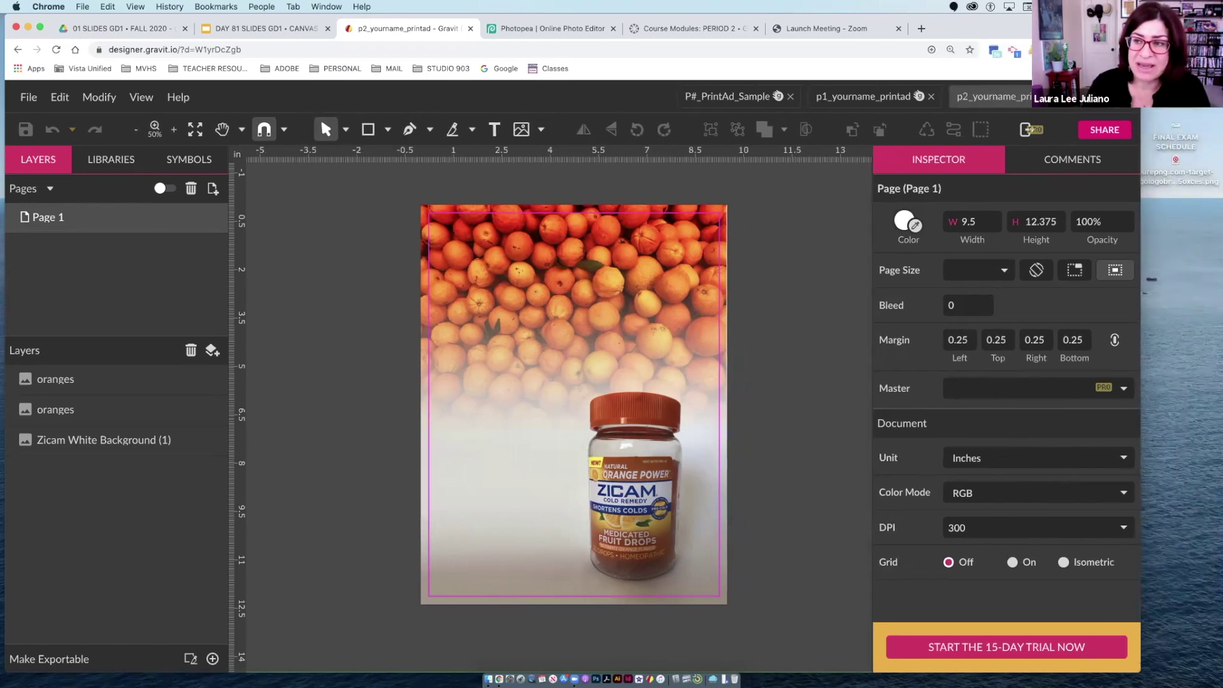
Switch to Finder, move its window clear, and open the Logos folder inside the print advertisement folder
{"action": "key", "text": "super+Tab"}
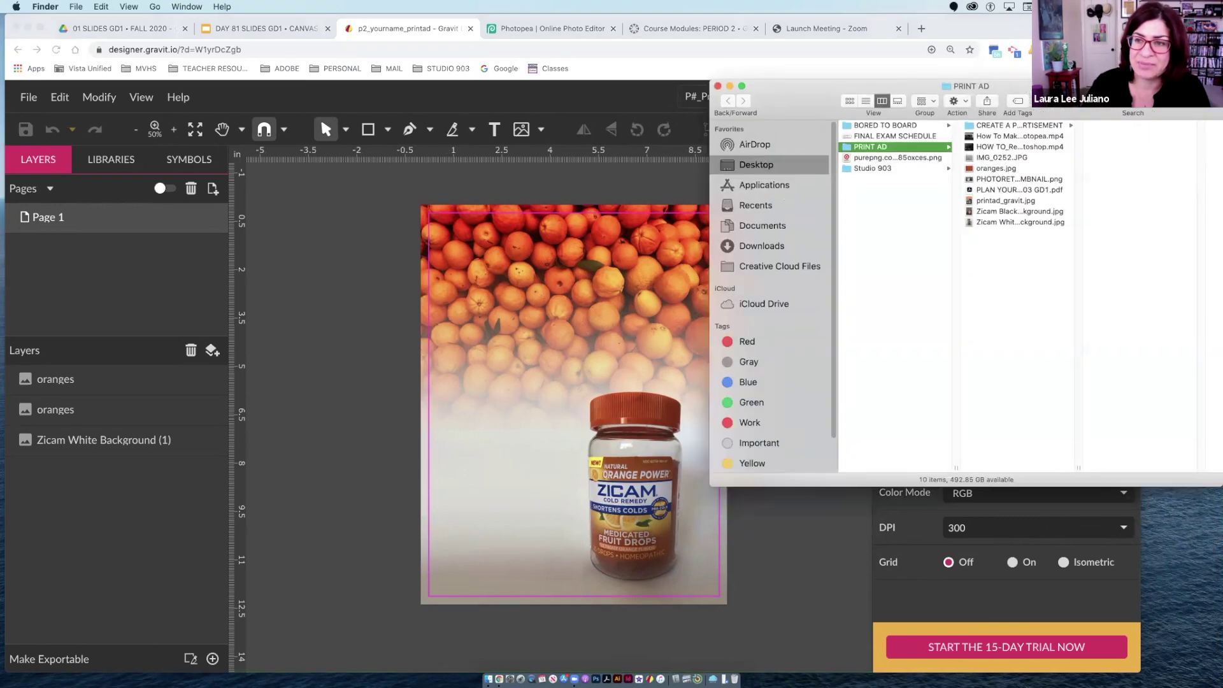
{"action": "left_click_drag", "start_coordinate": [1070, 89], "coordinate": [1100, 129]}
{"action": "left_click", "coordinate": [1026, 172]}
{"action": "left_click", "coordinate": [1111, 178]}
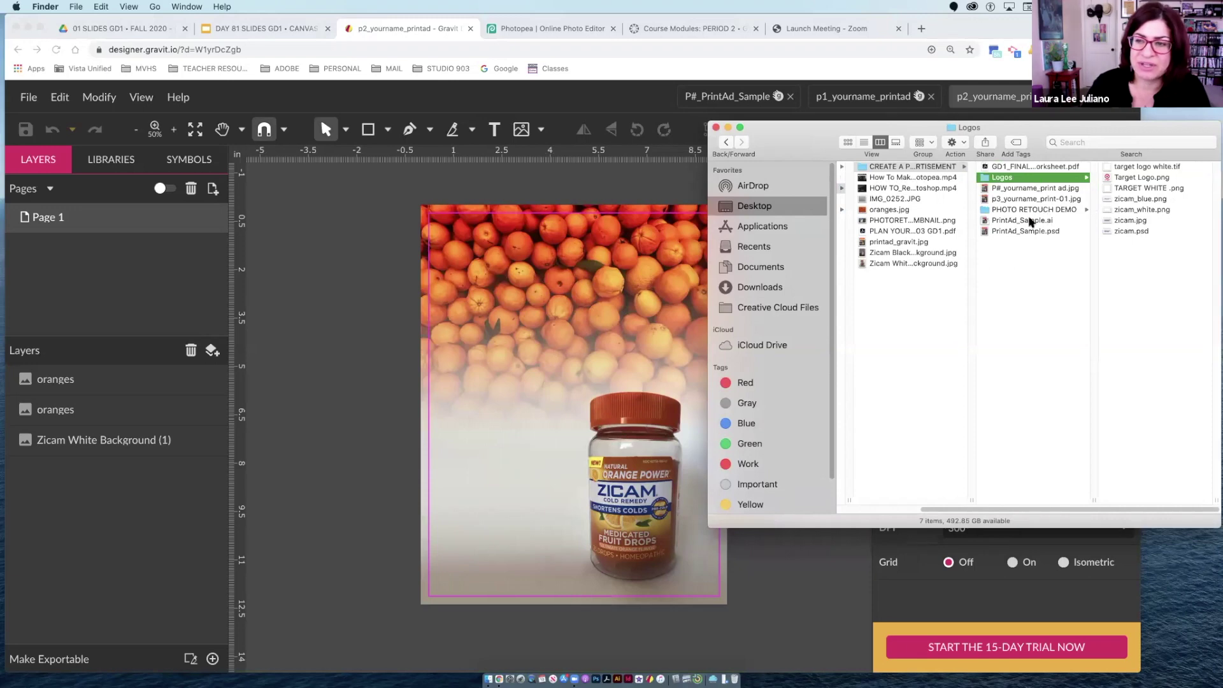
Preview the logo files from target logo white.tif through zicam_white.png, and move the file window aside
{"action": "left_click", "coordinate": [1142, 167]}
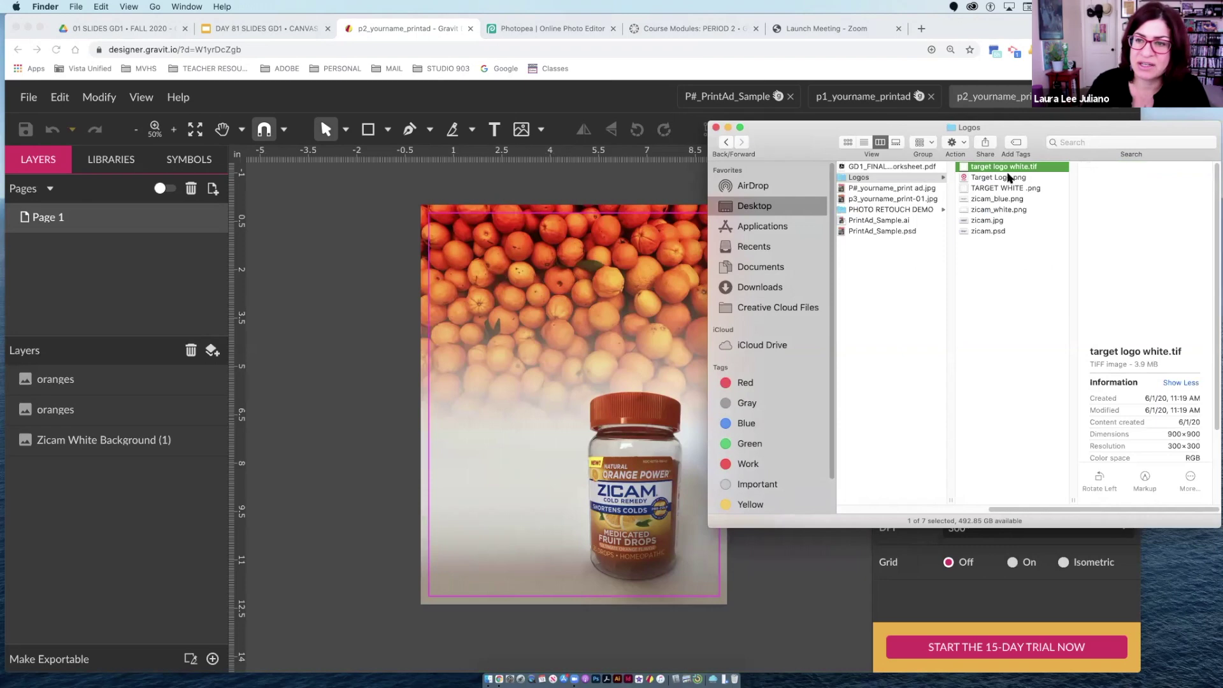
{"action": "left_click", "coordinate": [1008, 179]}
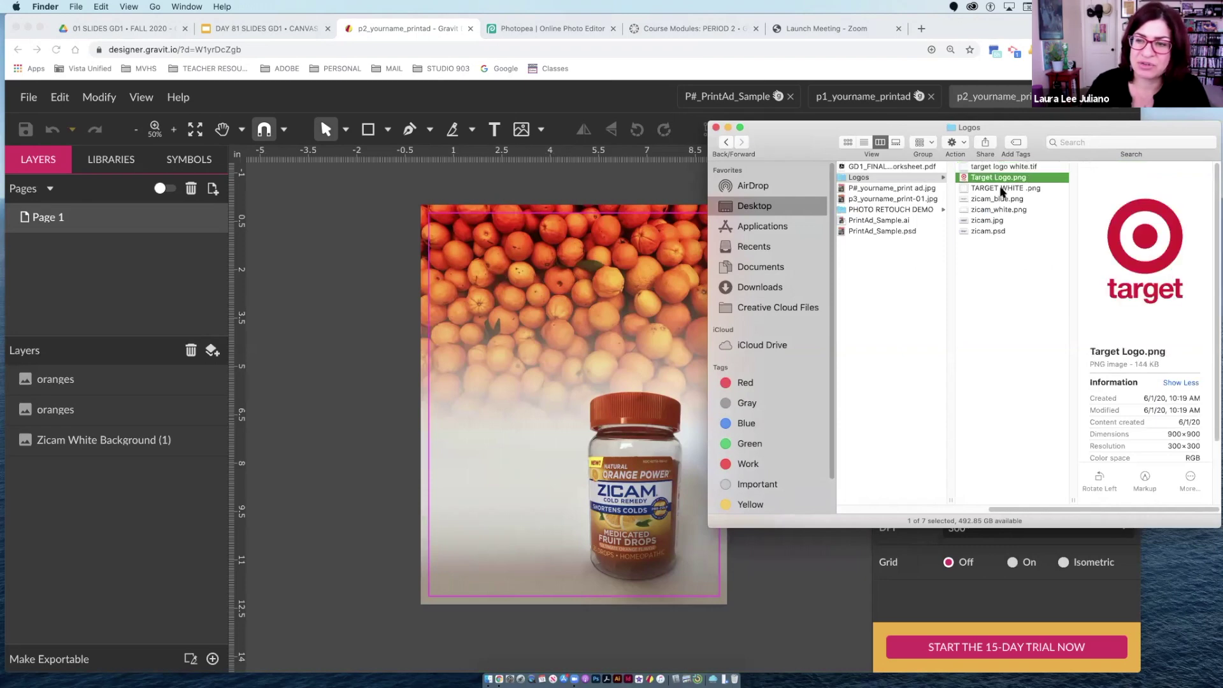
{"action": "left_click", "coordinate": [1002, 190]}
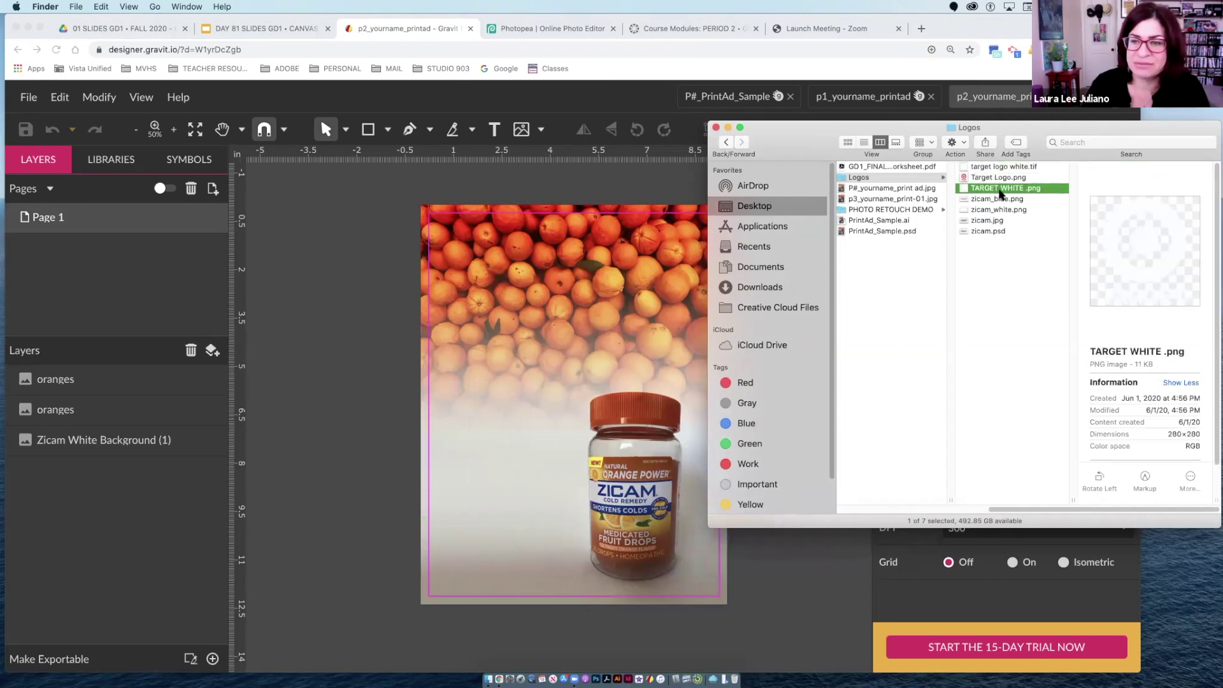
{"action": "left_click", "coordinate": [1000, 200]}
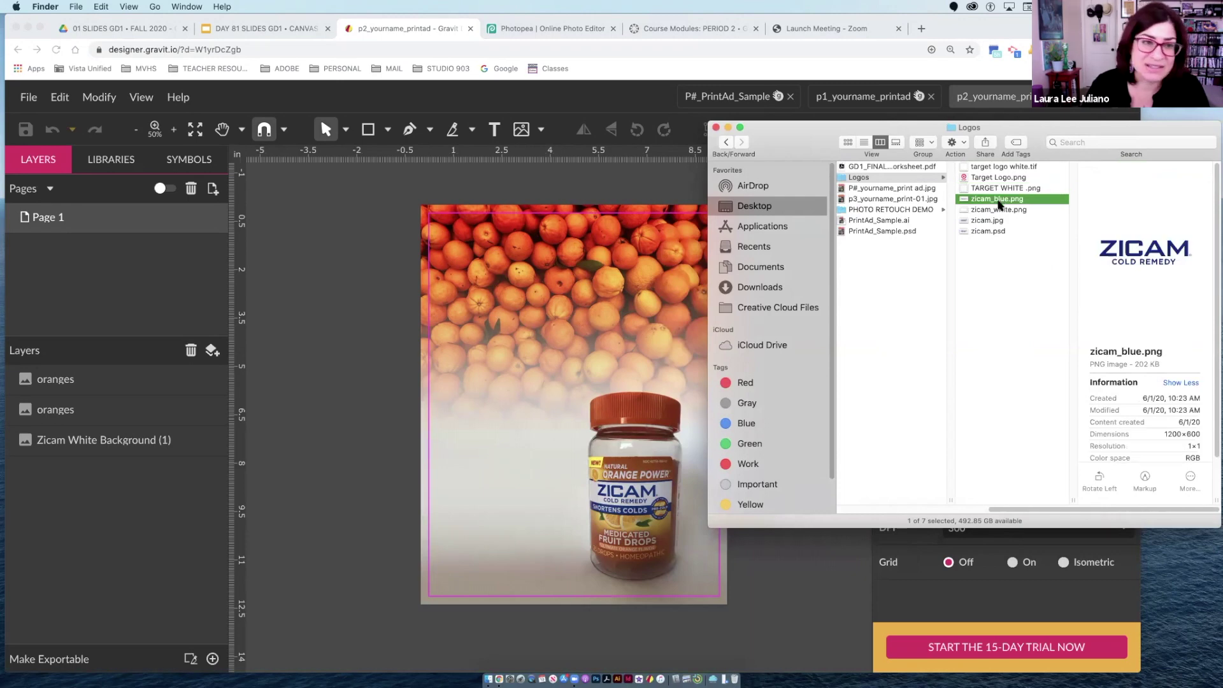
{"action": "left_click", "coordinate": [998, 209]}
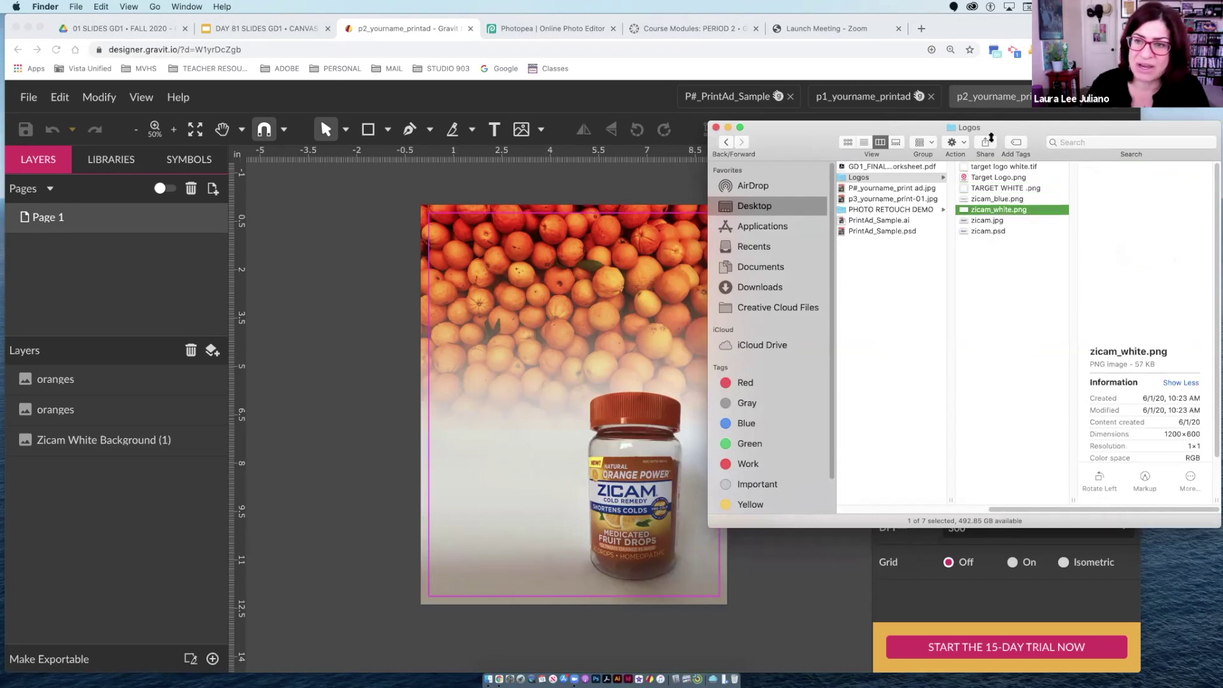
{"action": "left_click_drag", "start_coordinate": [1012, 135], "coordinate": [1126, 138]}
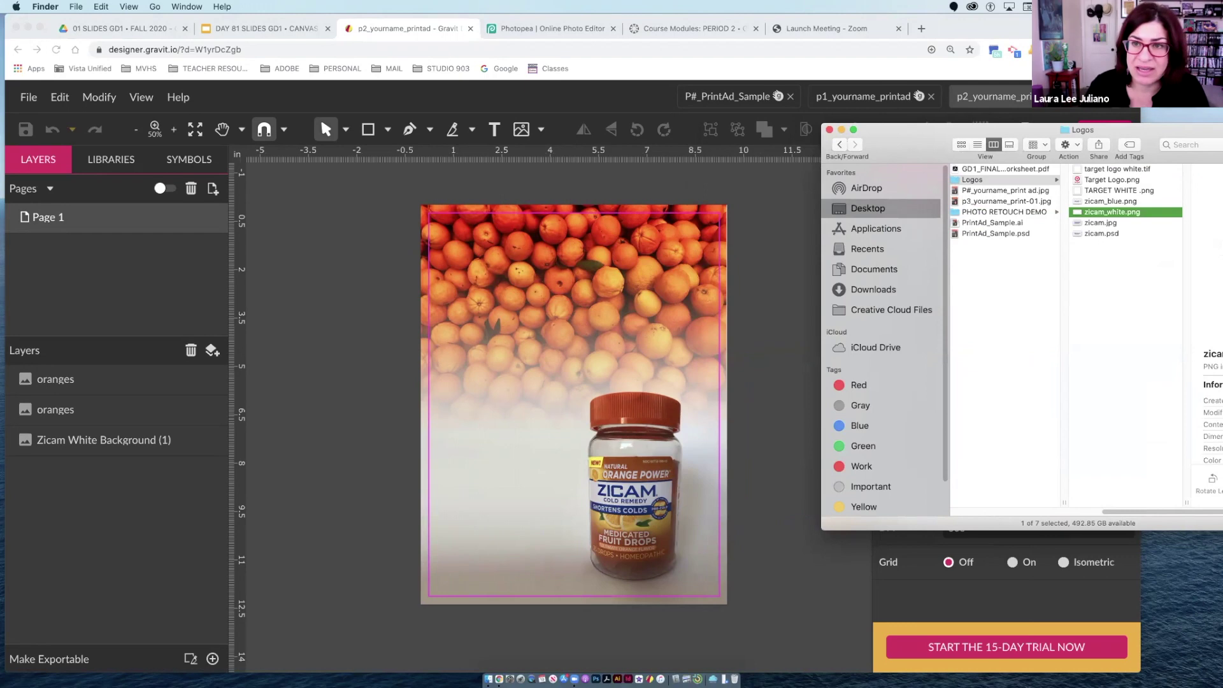
Switch to Chrome and run a Google search for "white target logo" in place of the Zoom launch page
{"action": "left_click", "coordinate": [965, 28]}
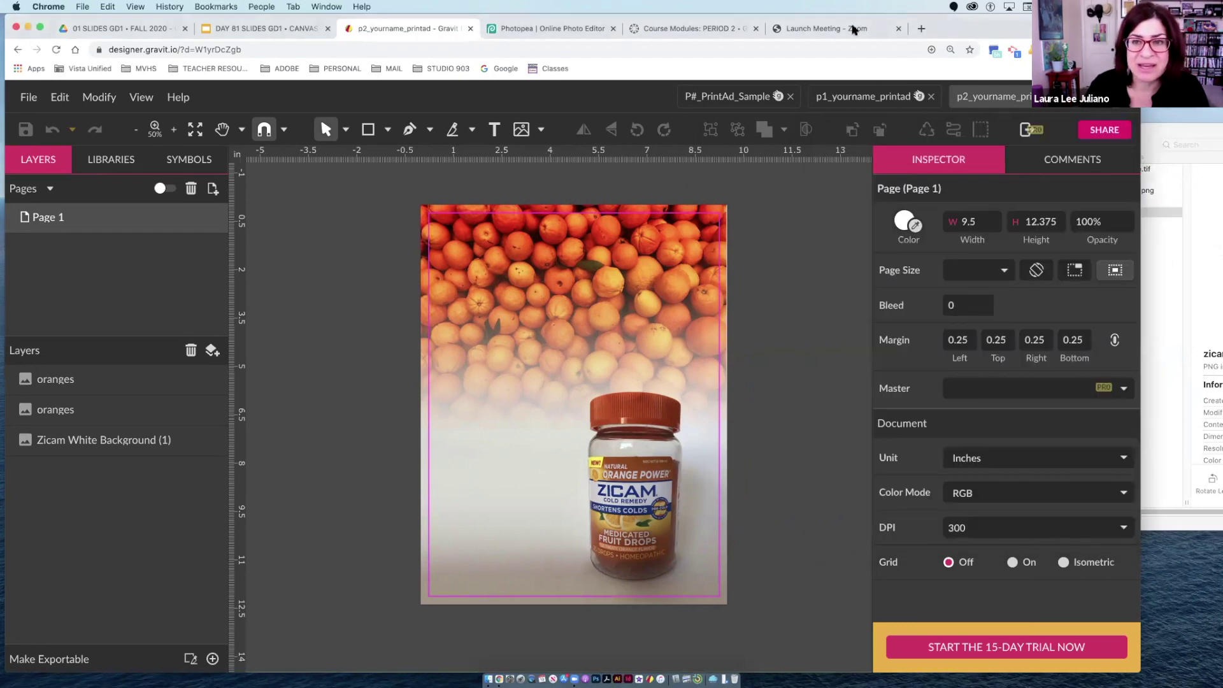
{"action": "left_click", "coordinate": [806, 28]}
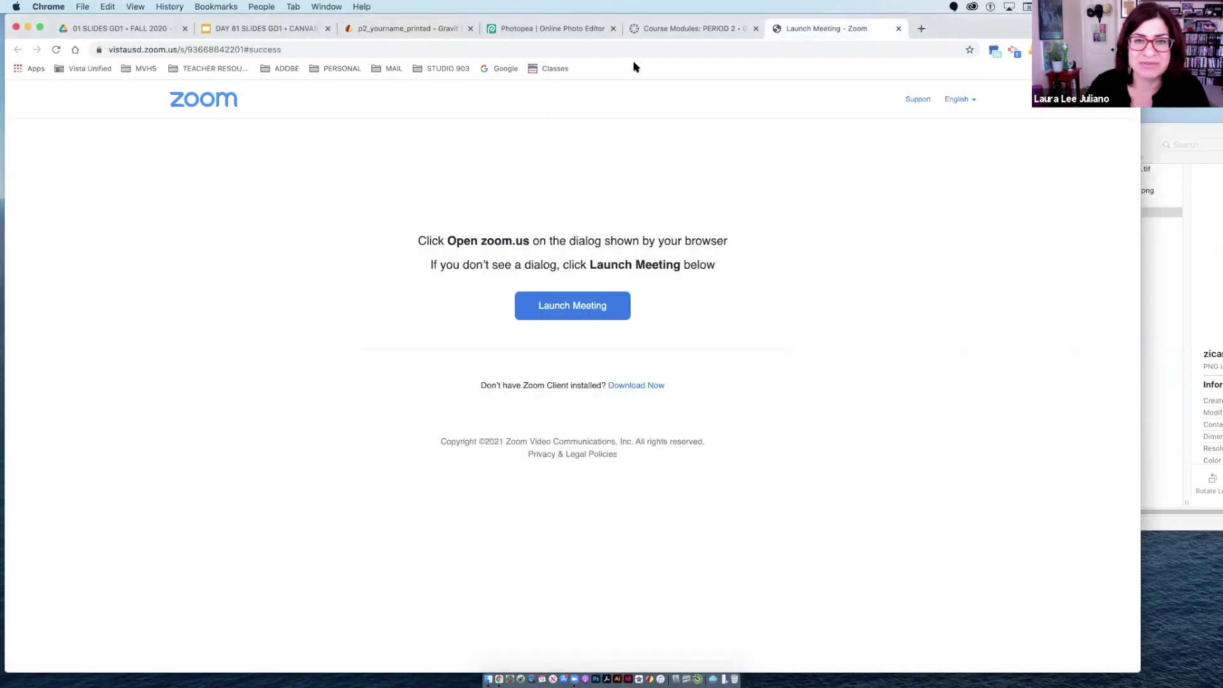
{"action": "left_click", "coordinate": [542, 55]}
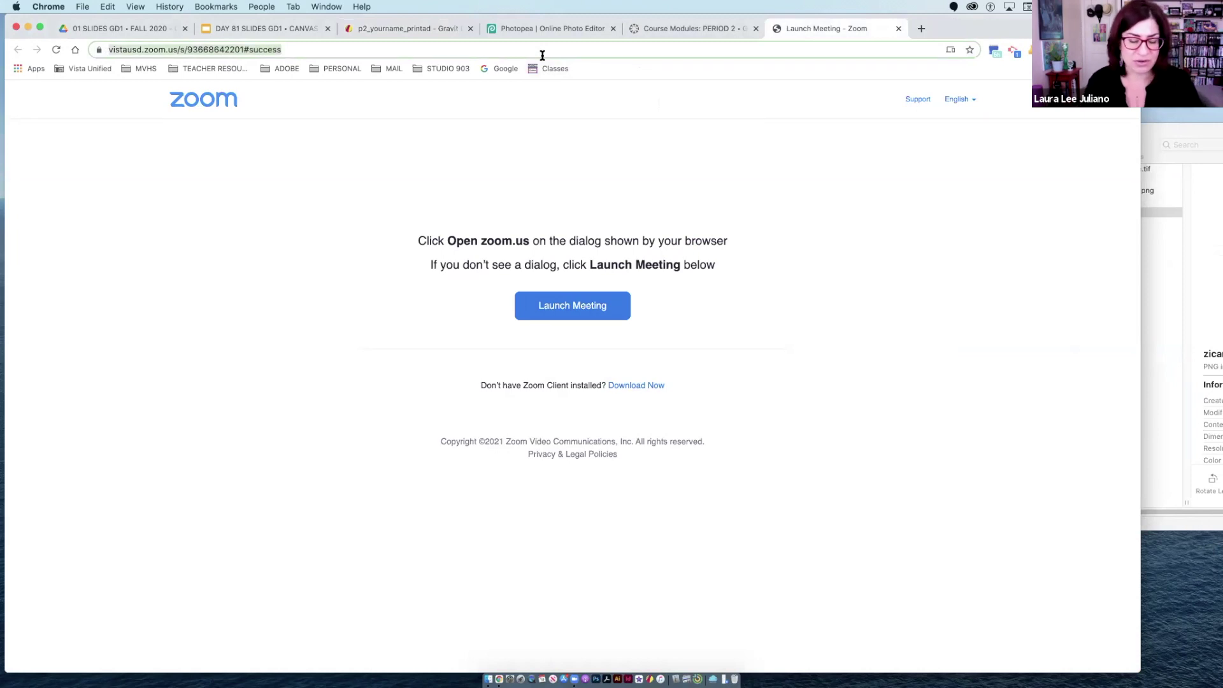
{"action": "type", "text": "white target"}
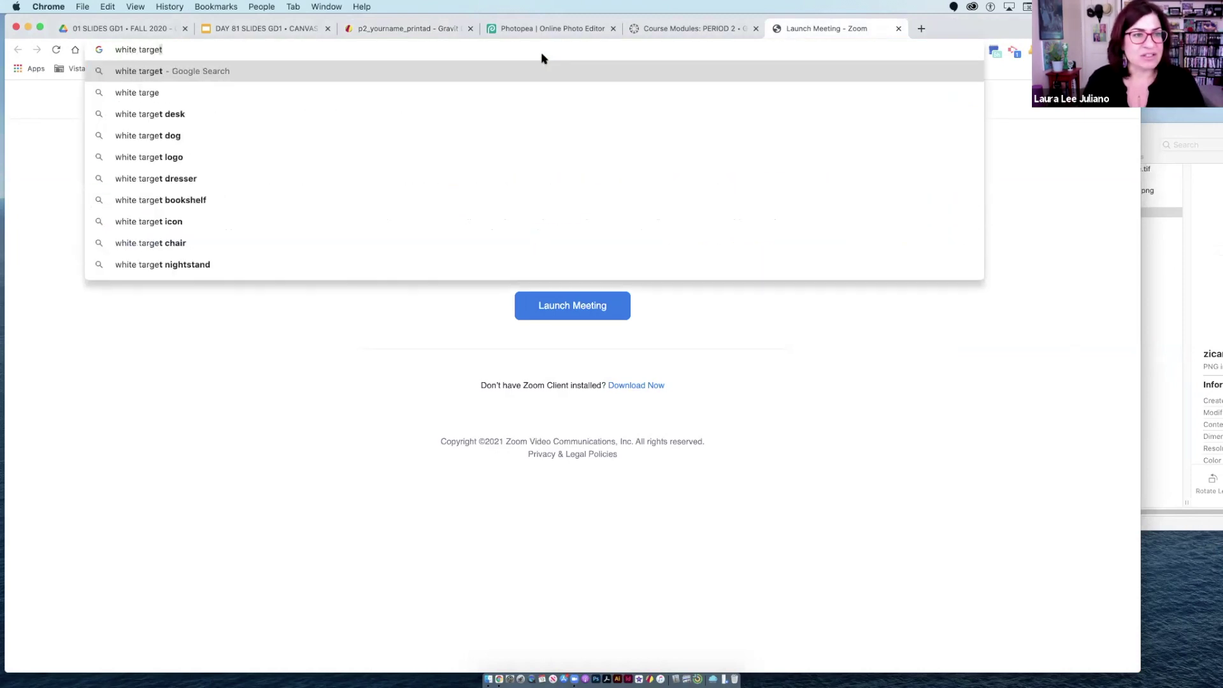
{"action": "type", "text": " lo"}
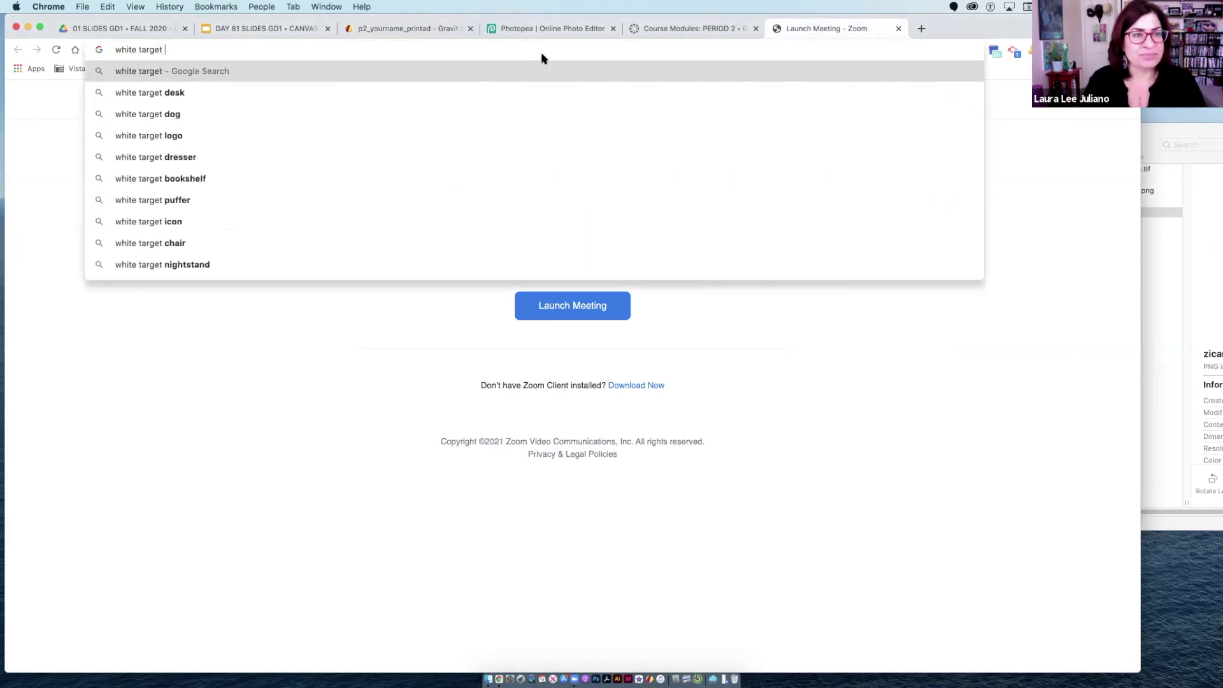
{"action": "type", "text": "go"}
{"action": "key", "text": "Return"}
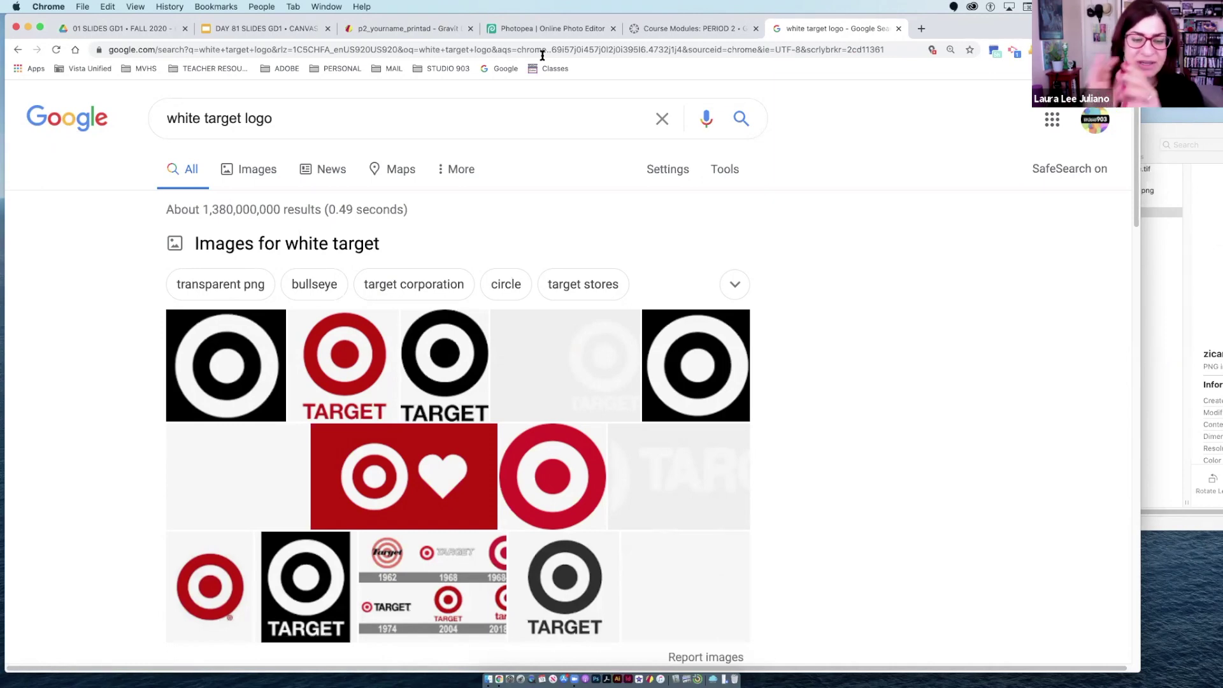
Filter the image results to transparent png and examine the white Target logos from vhv.rs and pngitem.com
{"action": "left_click", "coordinate": [217, 284]}
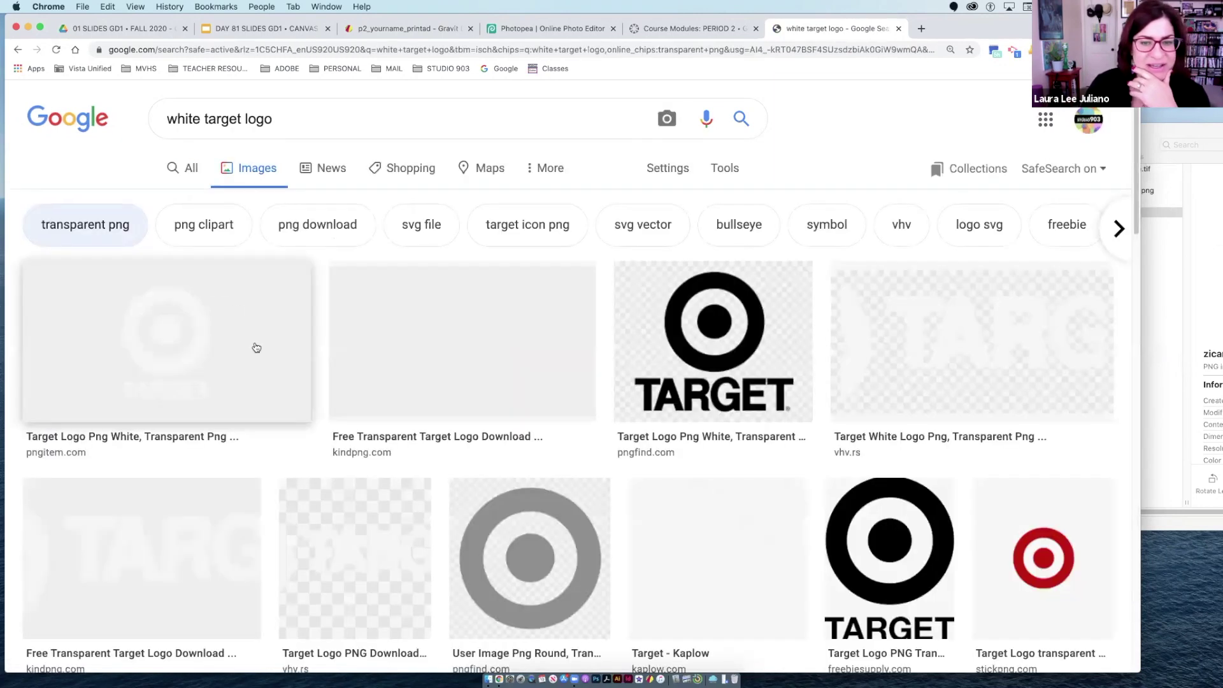
{"action": "left_click", "coordinate": [892, 360]}
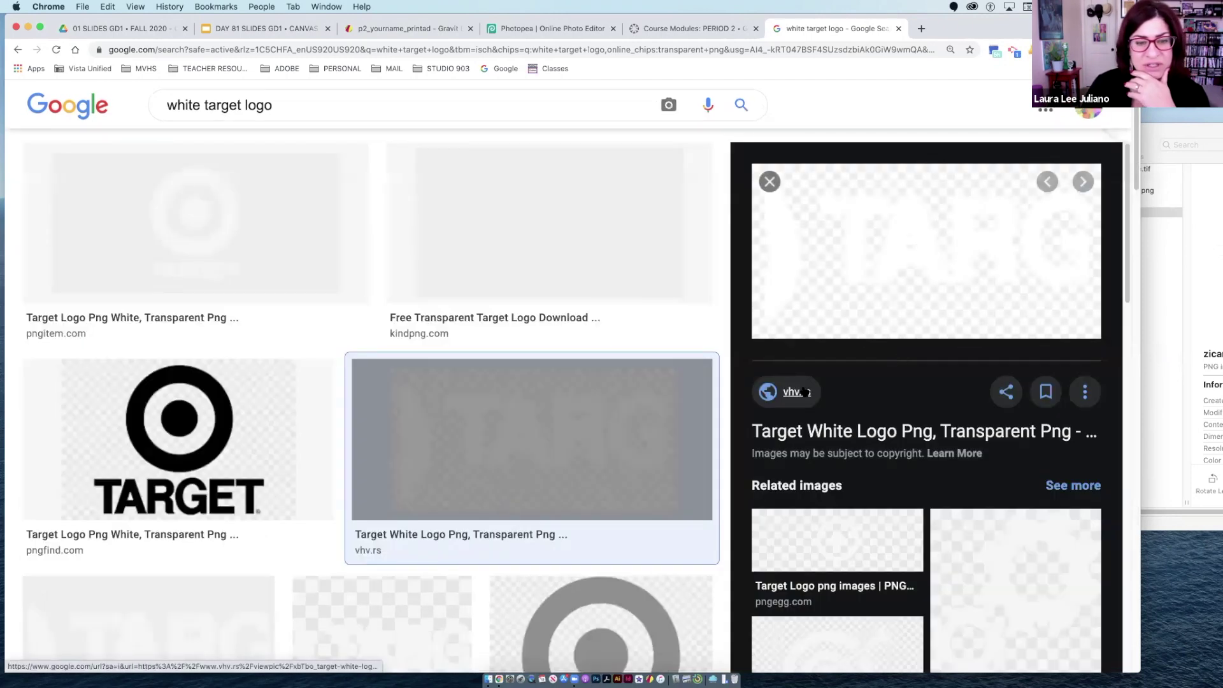
{"action": "scroll", "coordinate": [284, 265], "scroll_direction": "up", "scroll_amount": 3}
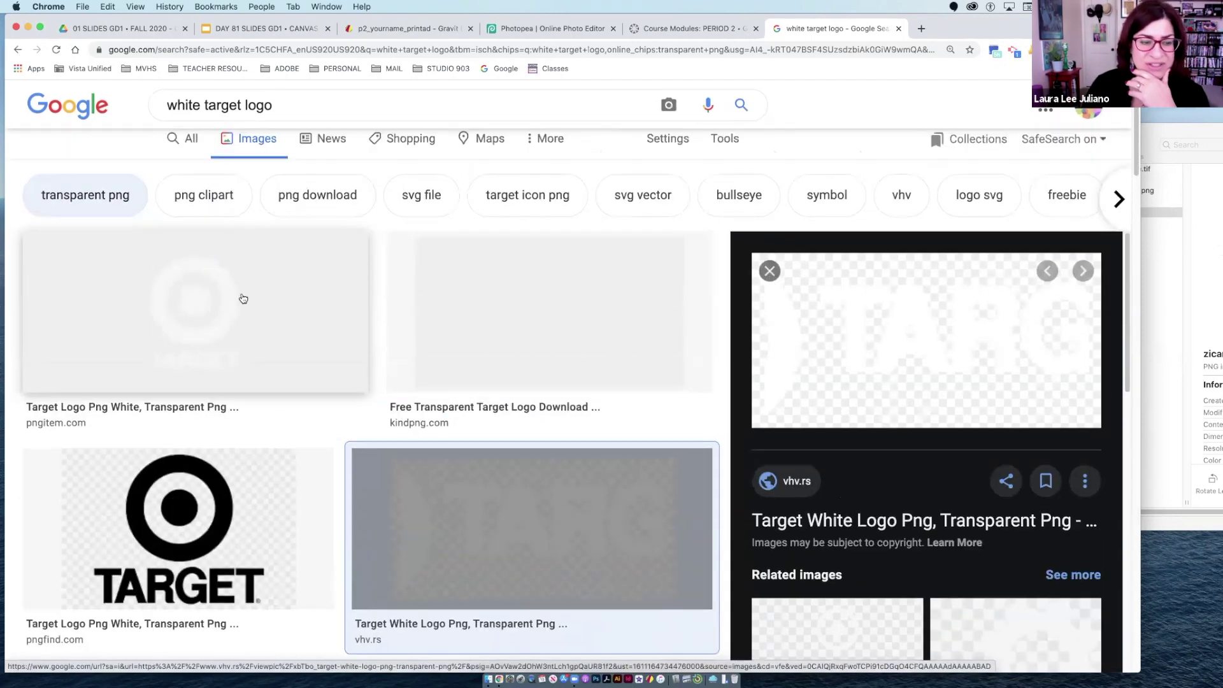
{"action": "left_click", "coordinate": [242, 297]}
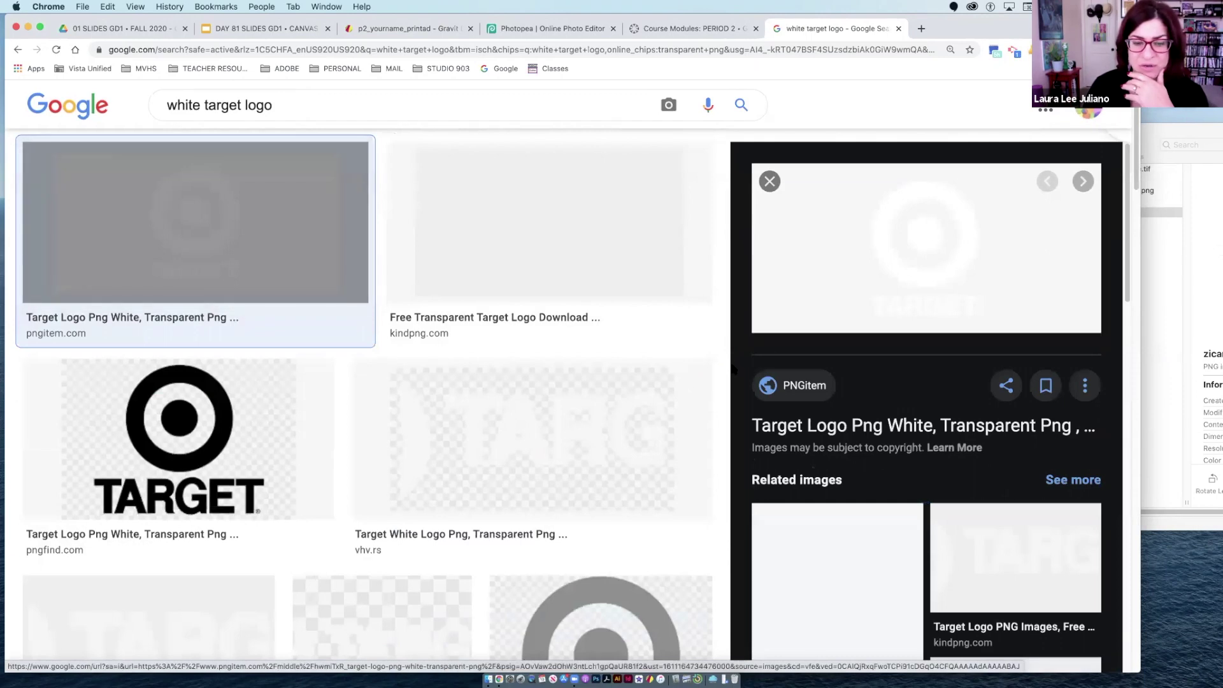
{"action": "scroll", "coordinate": [937, 300], "scroll_direction": "down", "scroll_amount": 4}
{"action": "scroll", "coordinate": [658, 437], "scroll_direction": "down", "scroll_amount": 6}
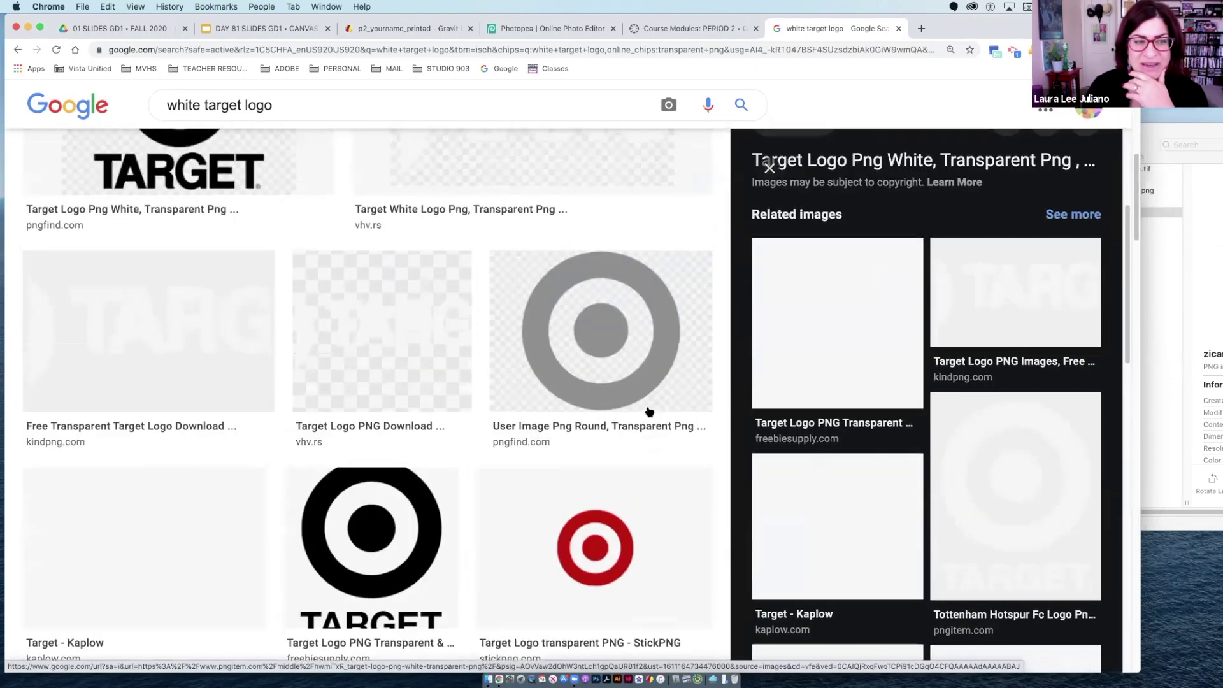
{"action": "scroll", "coordinate": [647, 415], "scroll_direction": "up", "scroll_amount": 2}
{"action": "scroll", "coordinate": [596, 419], "scroll_direction": "up", "scroll_amount": 1}
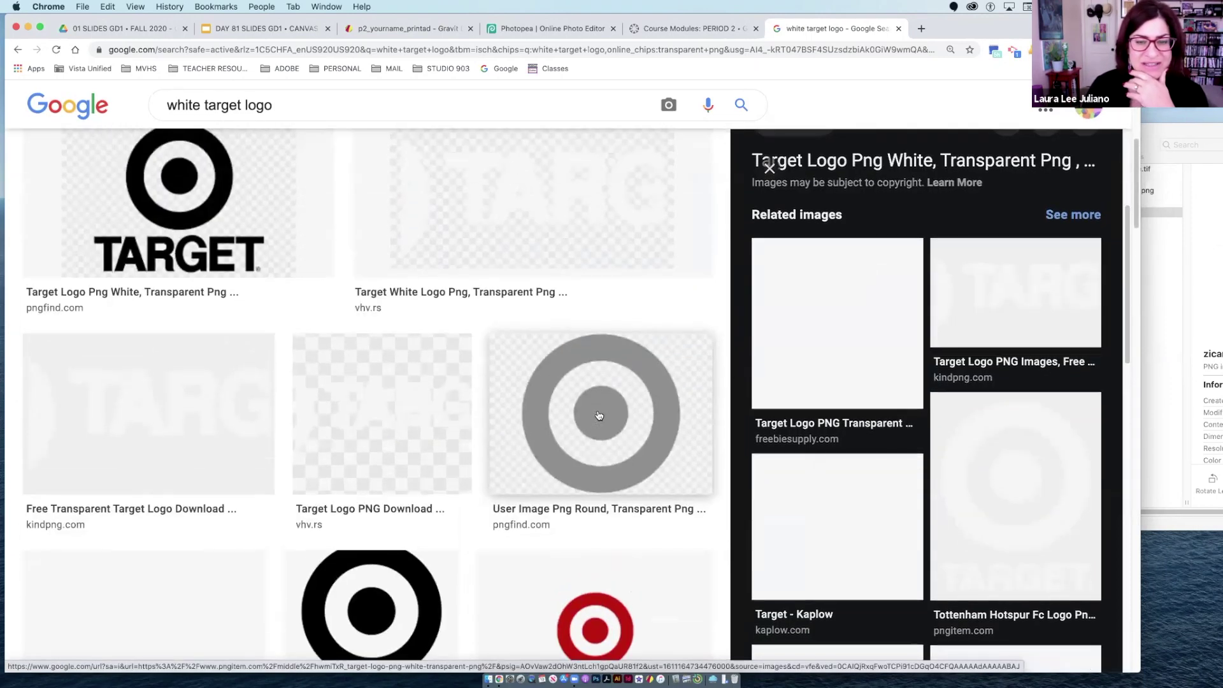
Save the round grey Target logo image from pngfind.com to the desktop and open it in Photopea
{"action": "left_click", "coordinate": [545, 390]}
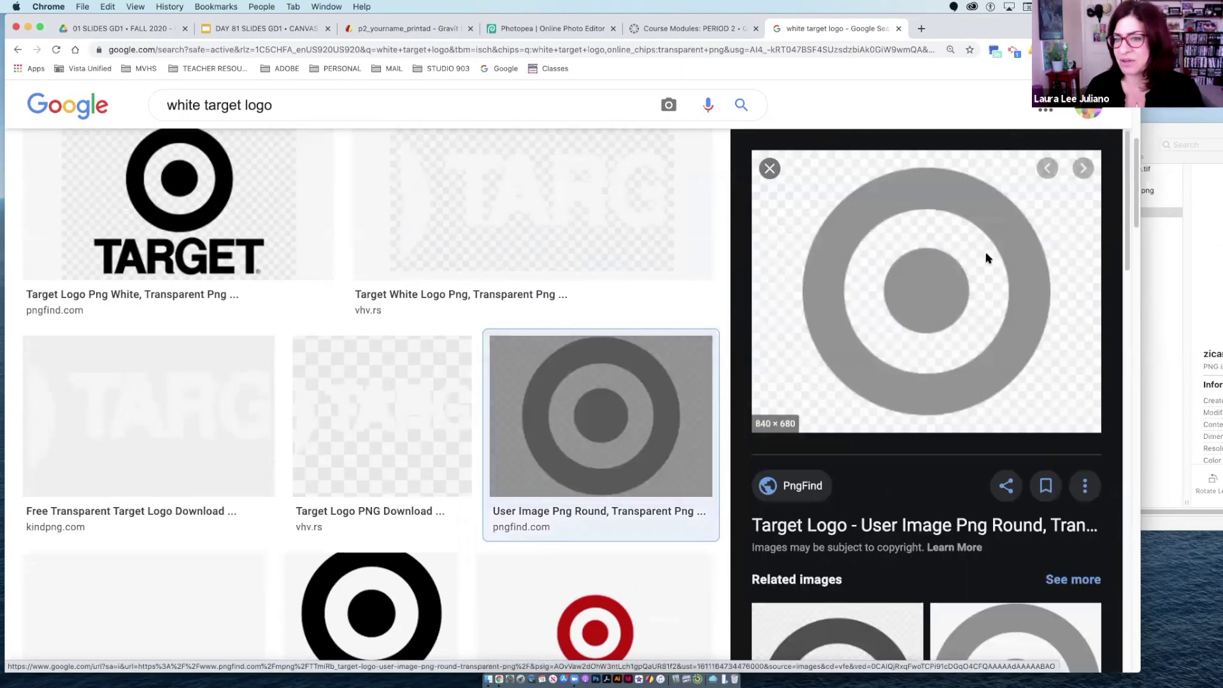
{"action": "left_click", "coordinate": [943, 203]}
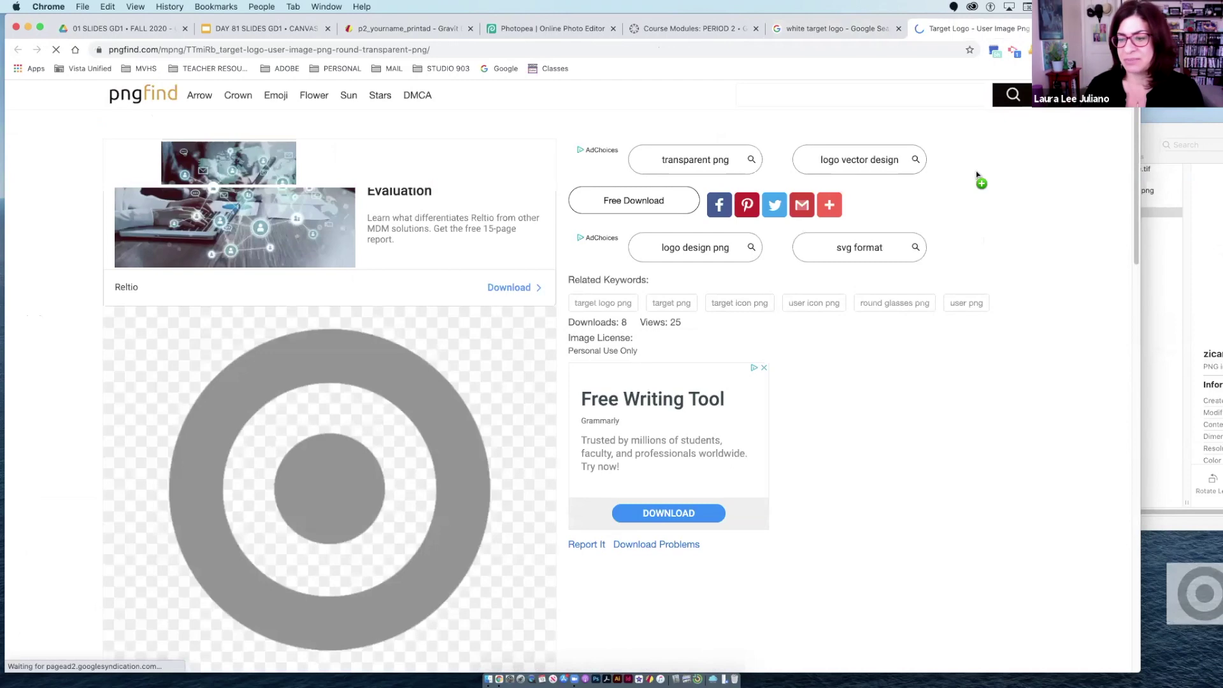
{"action": "left_click", "coordinate": [569, 28]}
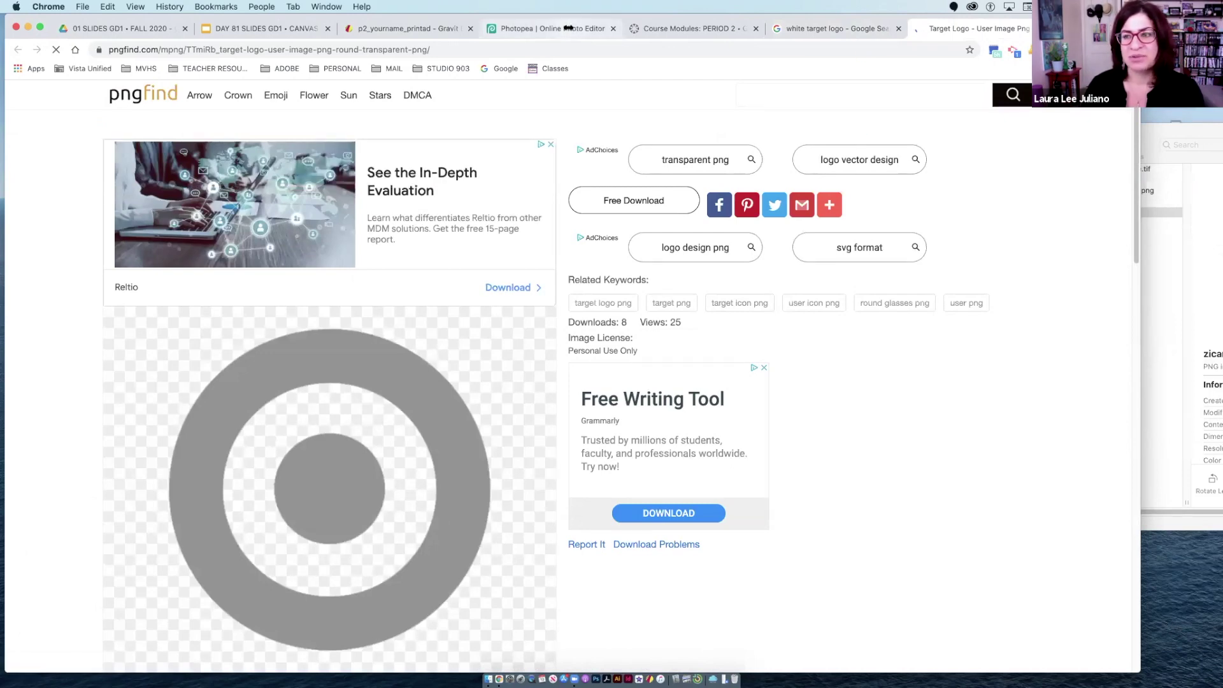
{"action": "left_click", "coordinate": [1216, 369]}
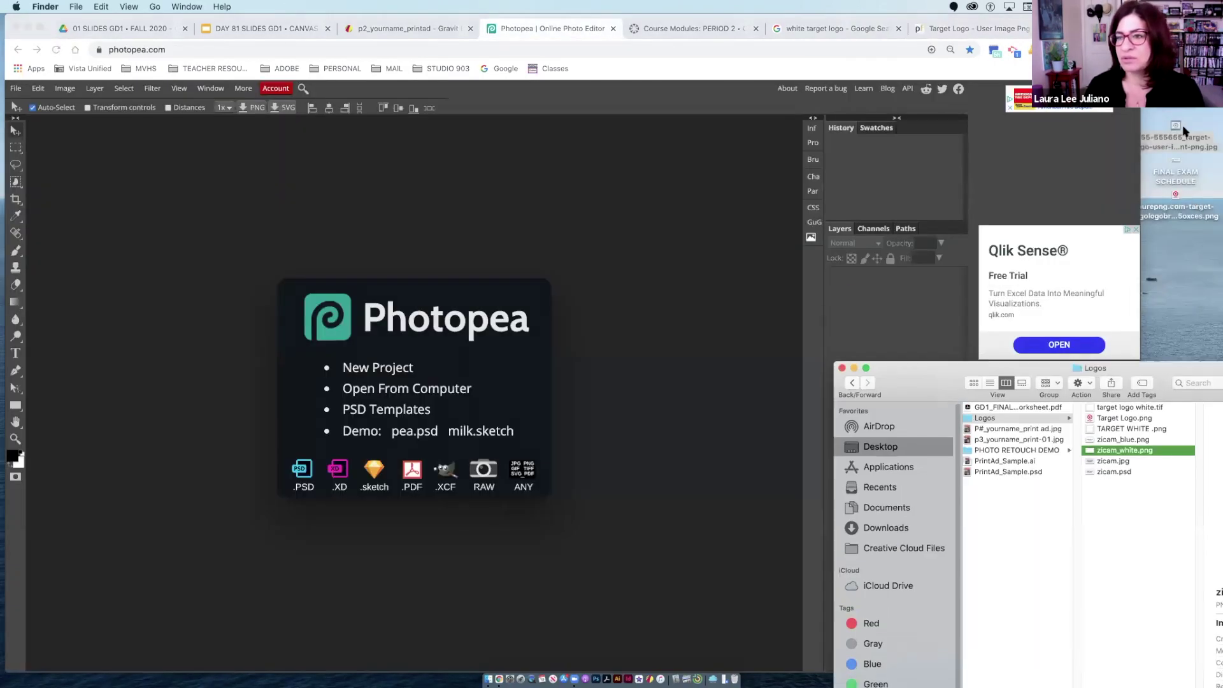
{"action": "left_click_drag", "start_coordinate": [1182, 127], "coordinate": [524, 276]}
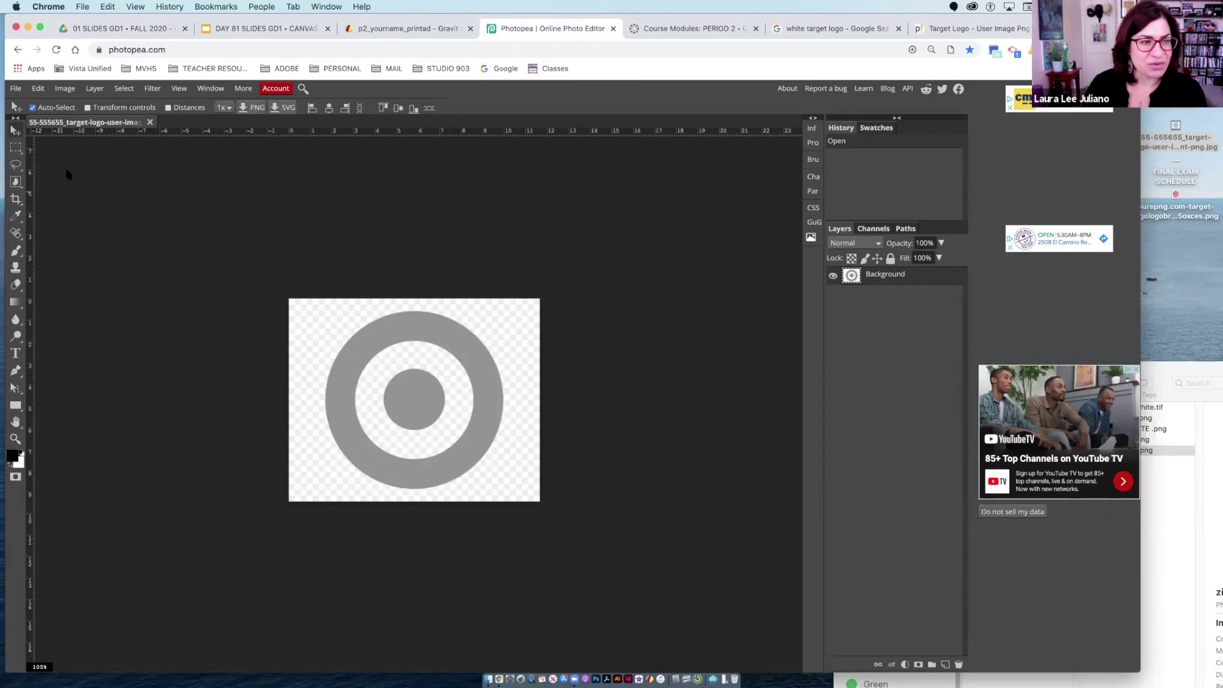
Select the logo's grey outer ring and centre dot with the Magic Wand at tolerance 16
{"action": "left_click", "coordinate": [16, 181]}
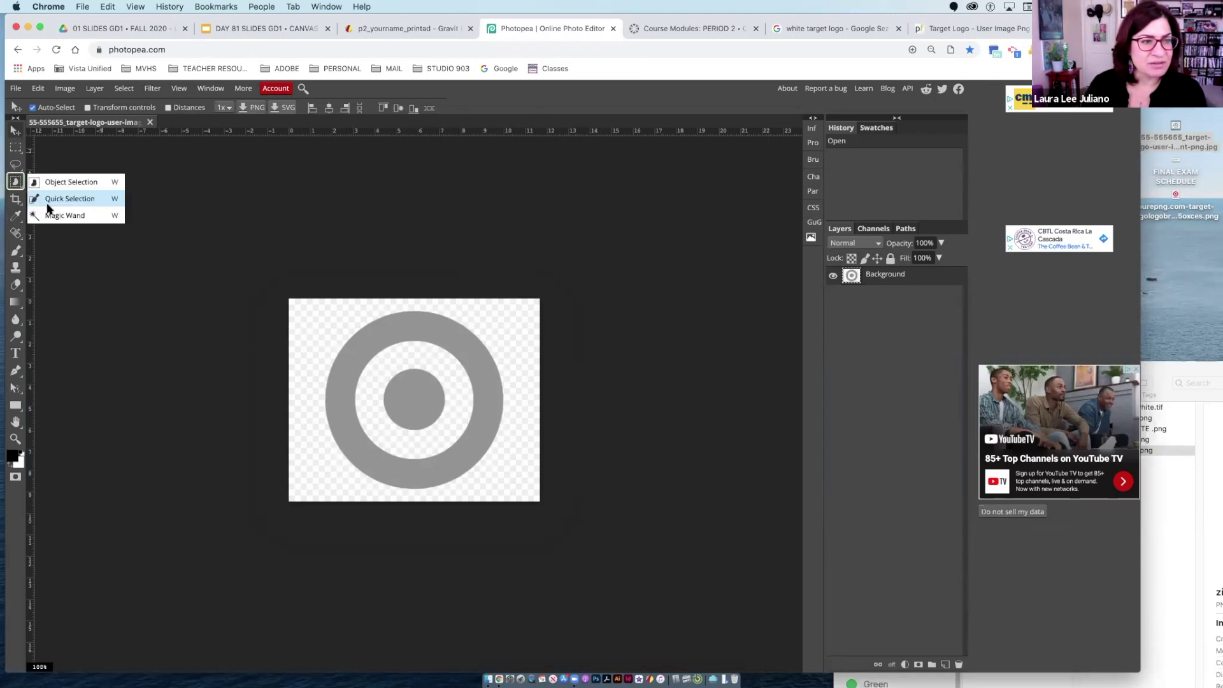
{"action": "left_click", "coordinate": [51, 215]}
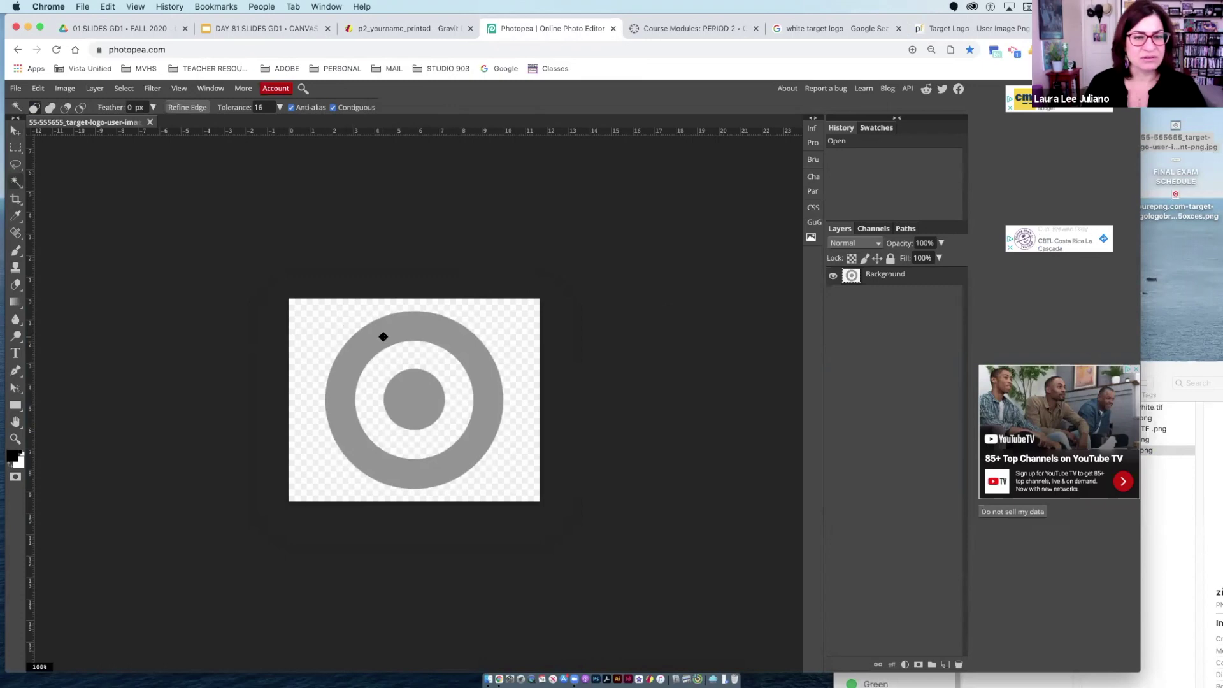
{"action": "left_click", "coordinate": [390, 358]}
{"action": "left_click", "coordinate": [408, 408]}
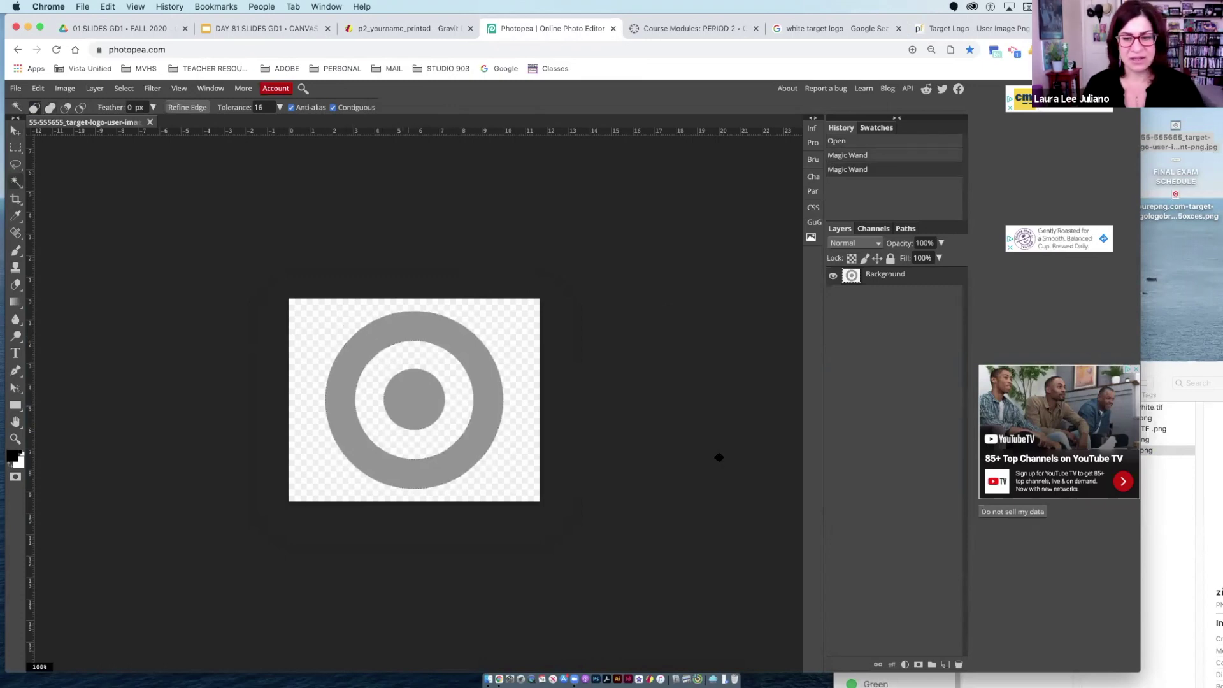
Add a new layer and fill the selected ring and dot with white, replacing that fill with black
{"action": "left_click", "coordinate": [945, 665]}
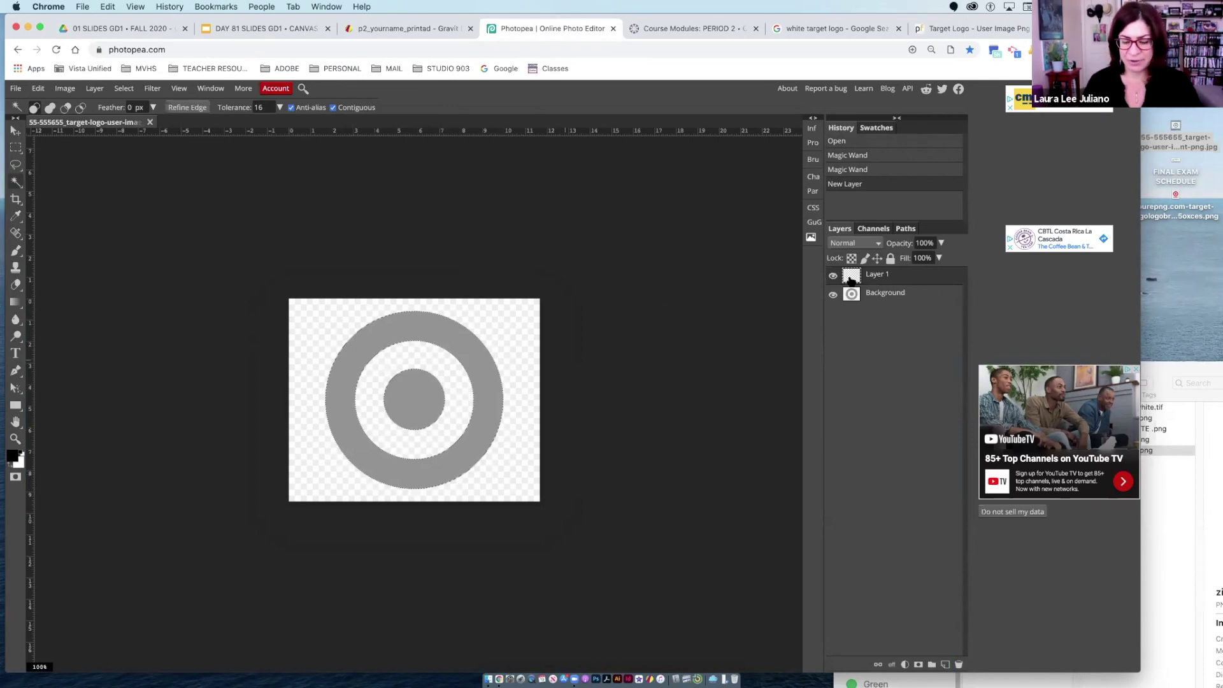
{"action": "key", "text": "super+BackSpace"}
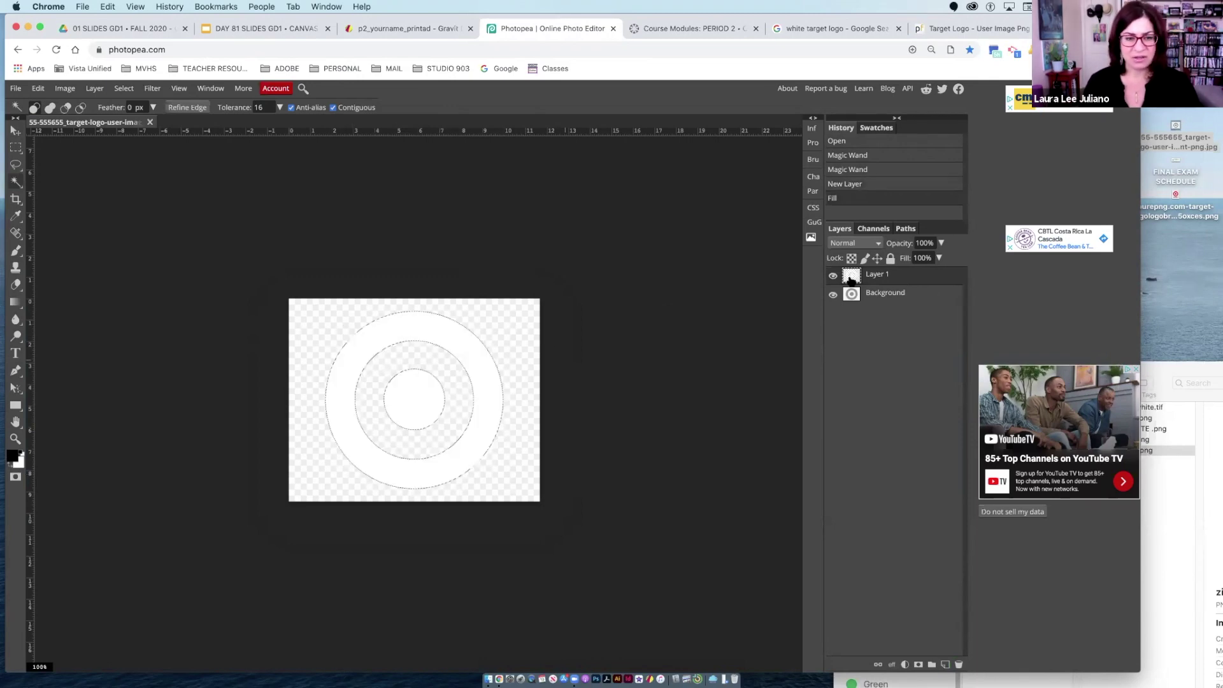
{"action": "key", "text": "alt+BackSpace"}
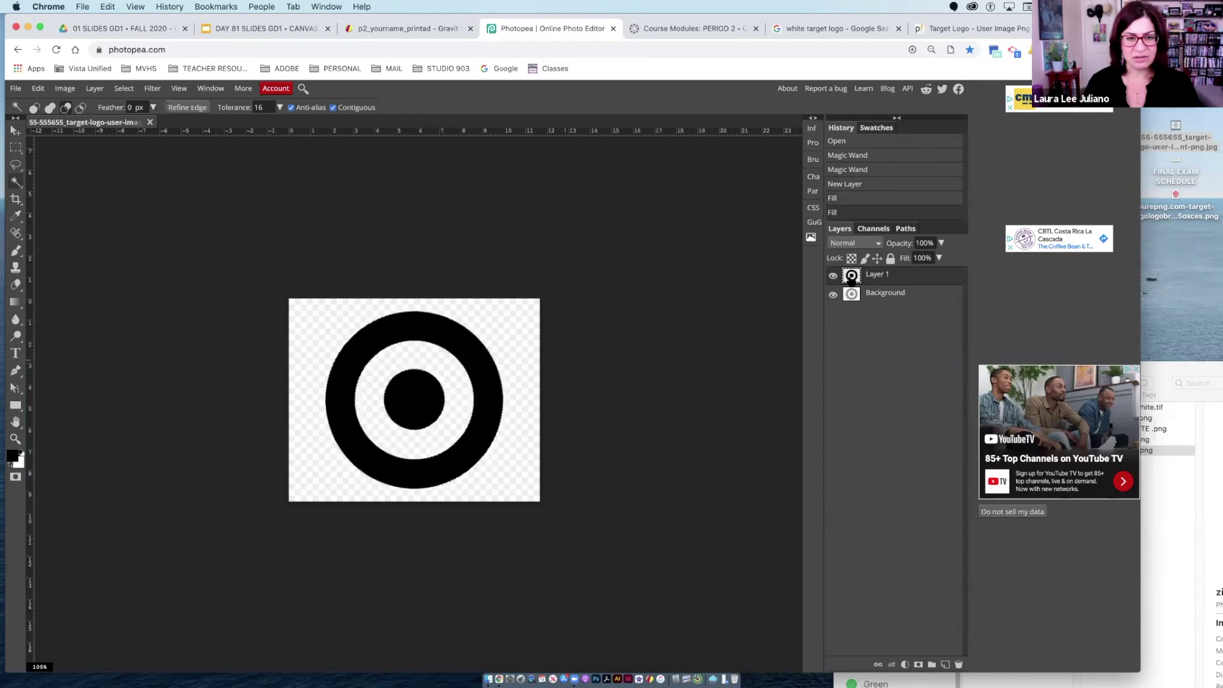
Fill the same selection with white on a second new layer, and deselect it
{"action": "left_click", "coordinate": [945, 663]}
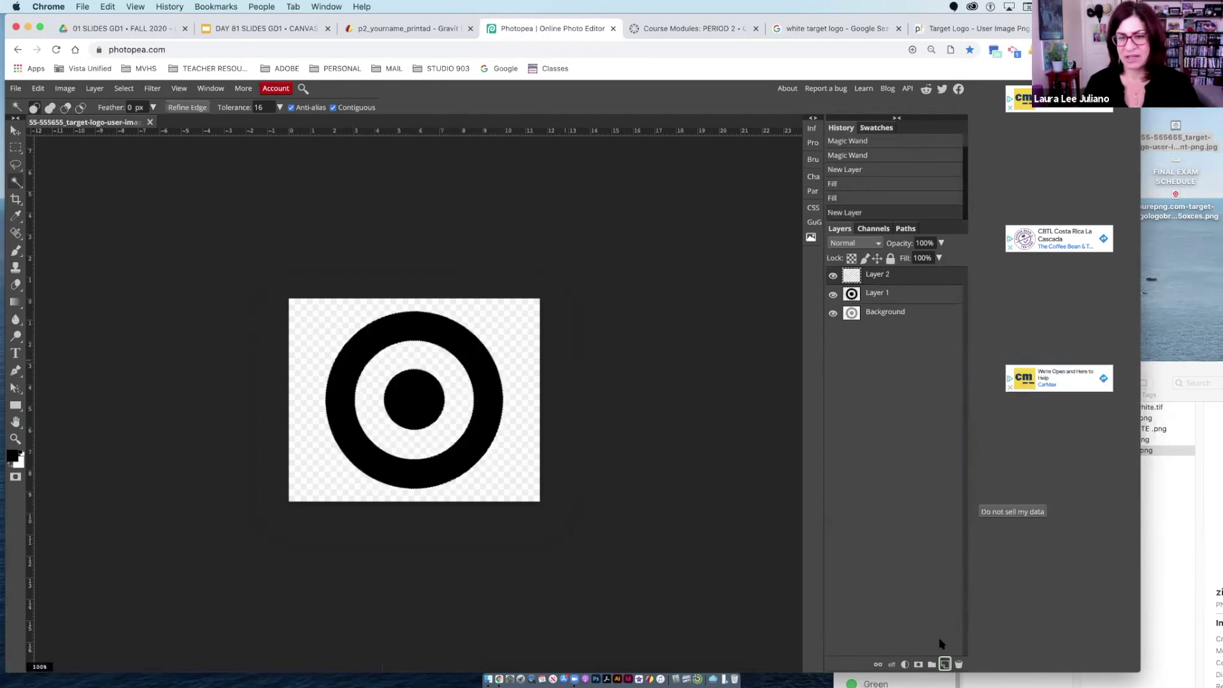
{"action": "key", "text": "ctrl+BackSpace"}
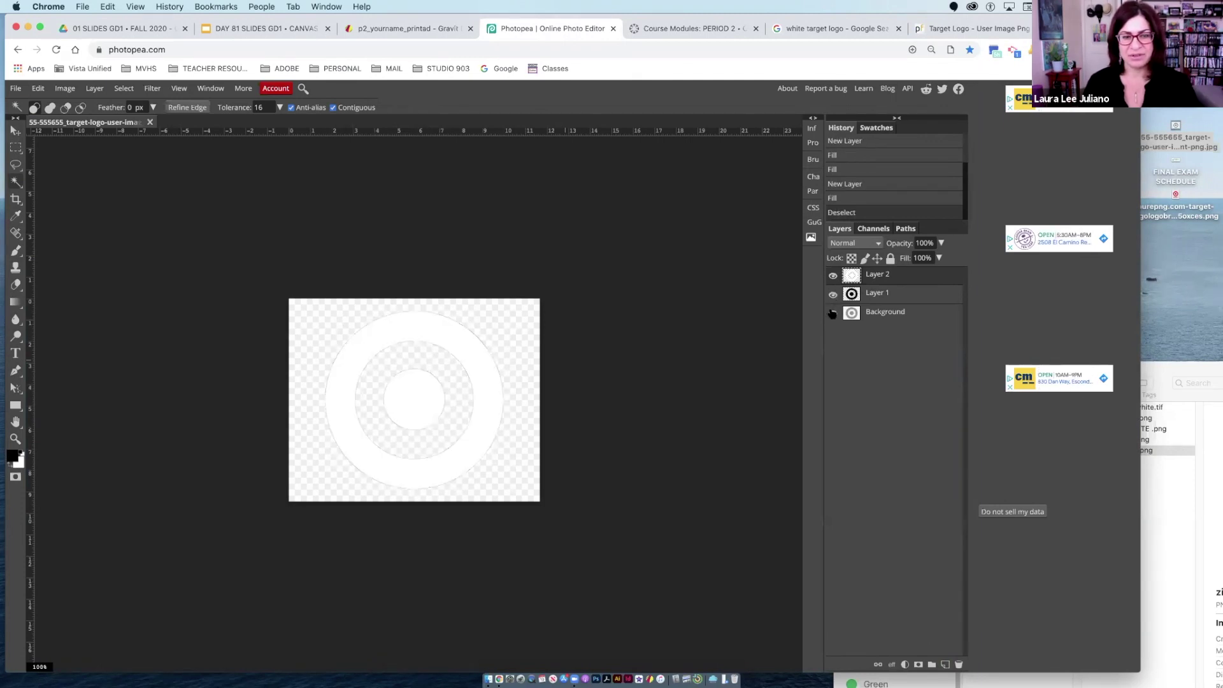
Hide the Background layer and export the white logo as an 840 × 680 px PNG at 100% quality
{"action": "key", "text": "ctrl+d"}
{"action": "left_click", "coordinate": [832, 313]}
{"action": "left_click", "coordinate": [832, 276]}
{"action": "left_click", "coordinate": [832, 277]}
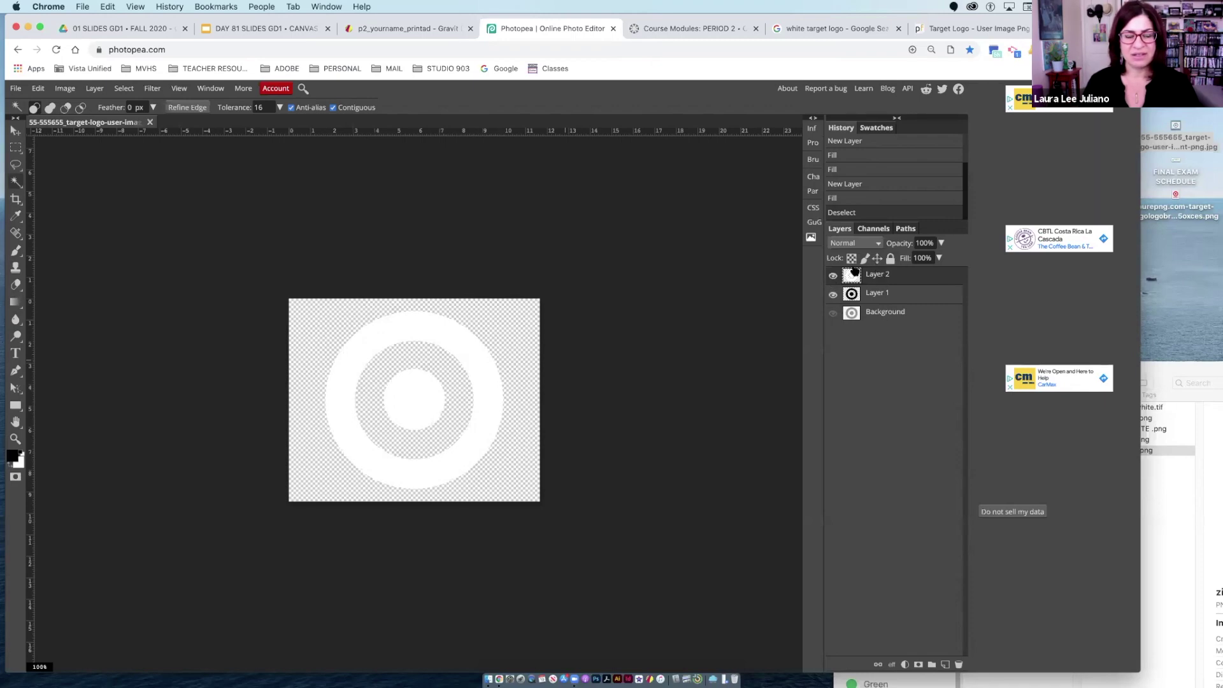
{"action": "left_click", "coordinate": [14, 88]}
{"action": "mouse_move", "coordinate": [40, 245]}
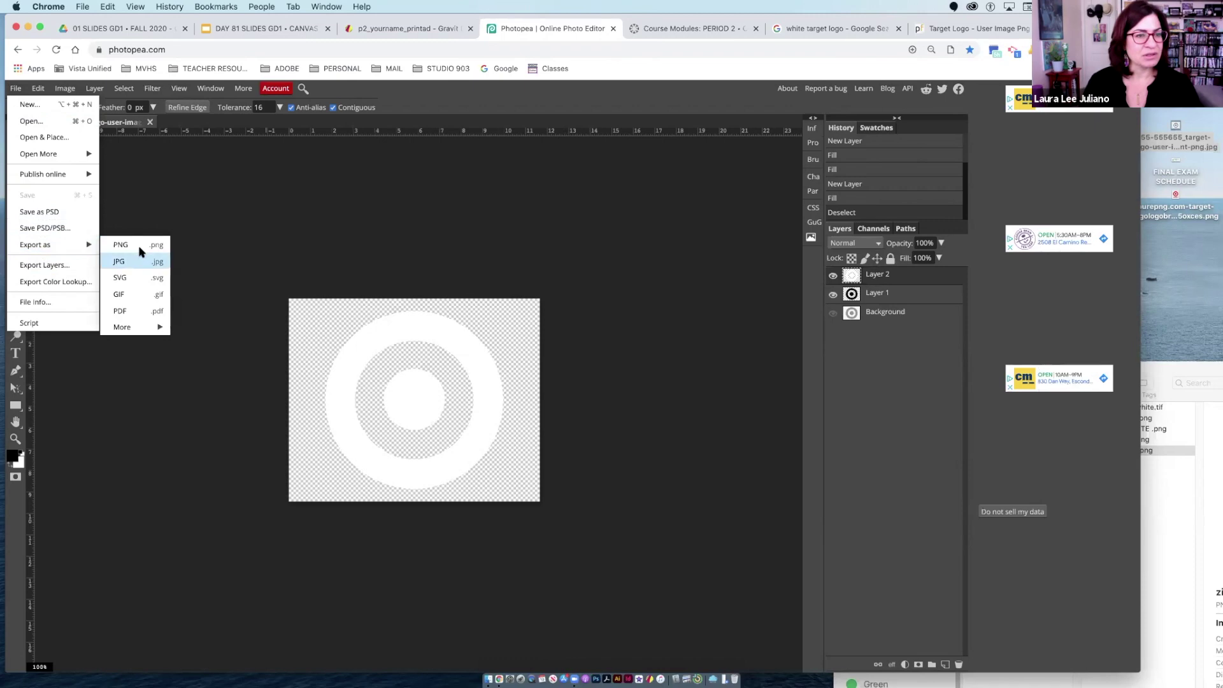
{"action": "left_click", "coordinate": [141, 248]}
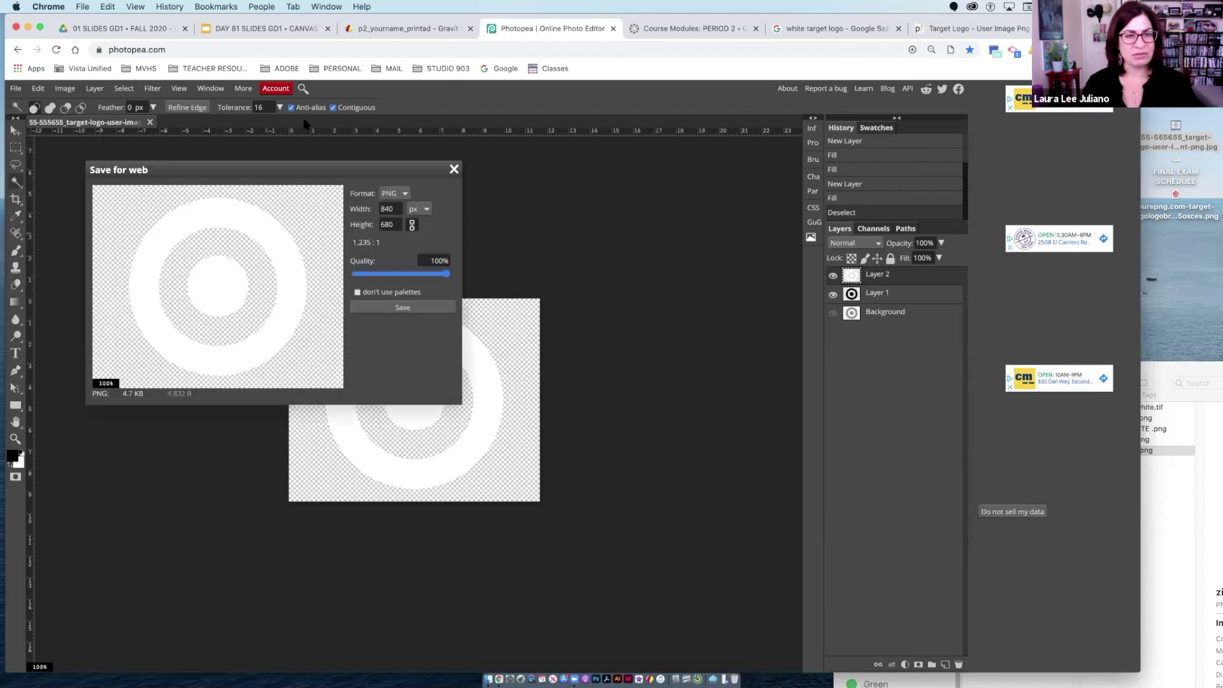
{"action": "left_click", "coordinate": [403, 308]}
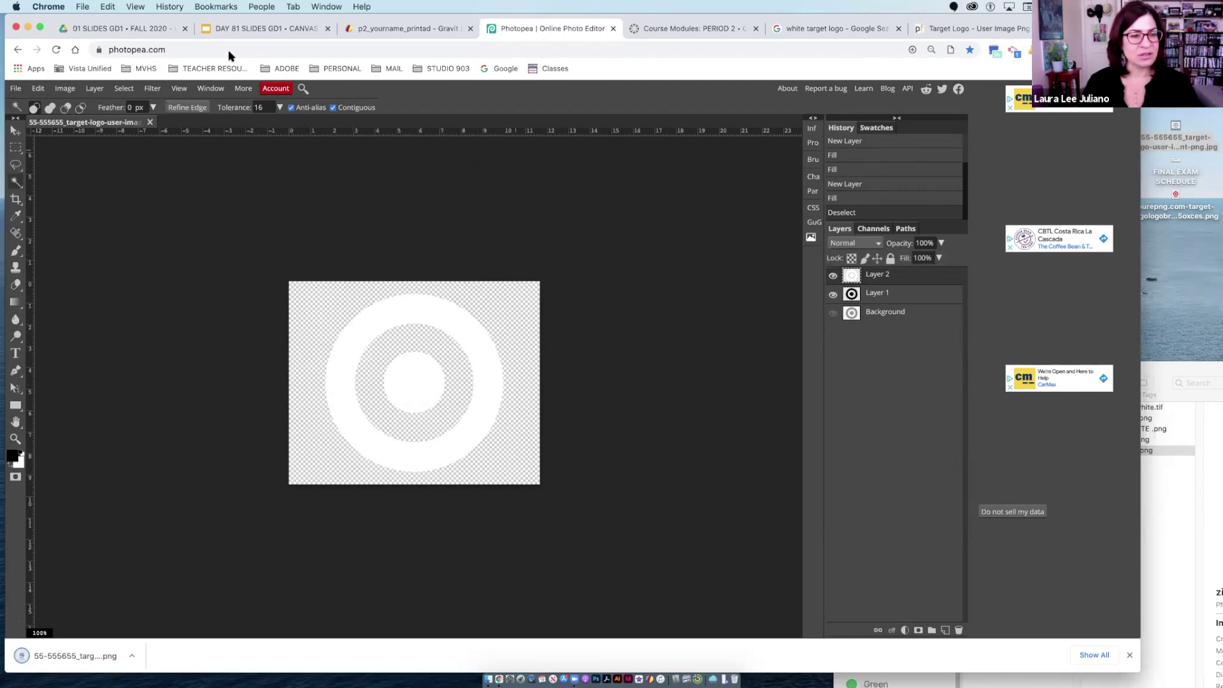
Hide the white logo layer and export the black version as an 840 × 680 px PNG
{"action": "left_click", "coordinate": [832, 276]}
{"action": "left_click", "coordinate": [833, 294]}
{"action": "left_click", "coordinate": [834, 294]}
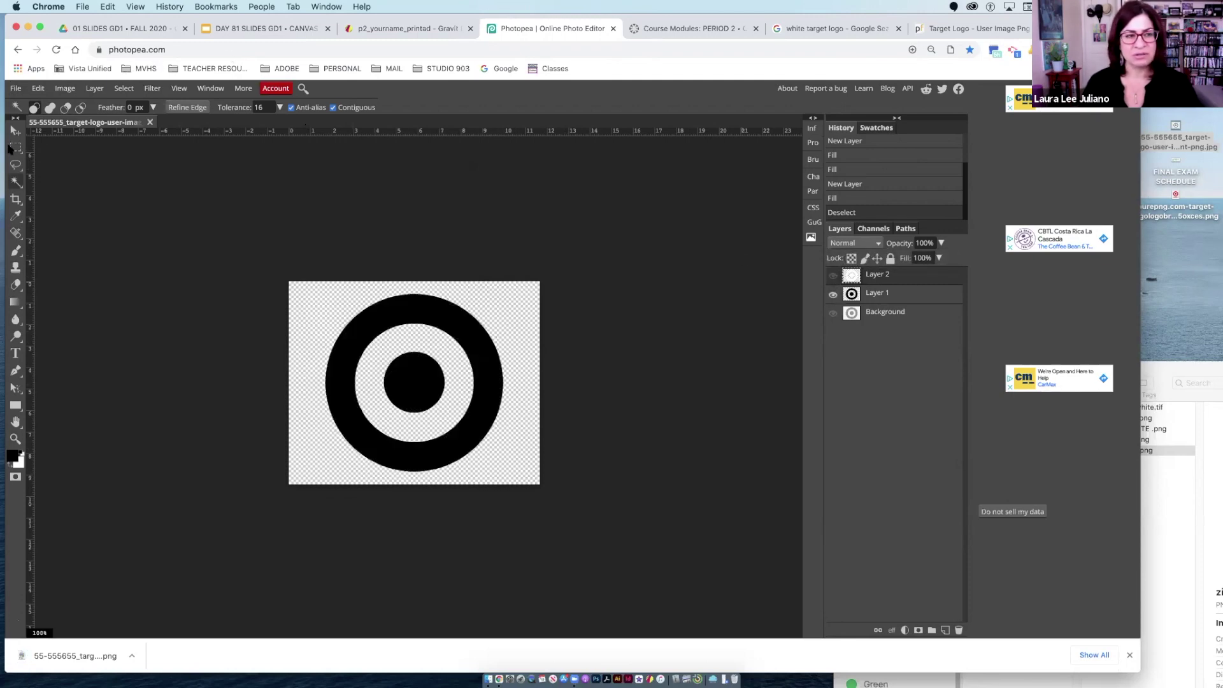
{"action": "left_click", "coordinate": [16, 89]}
{"action": "mouse_move", "coordinate": [47, 245]}
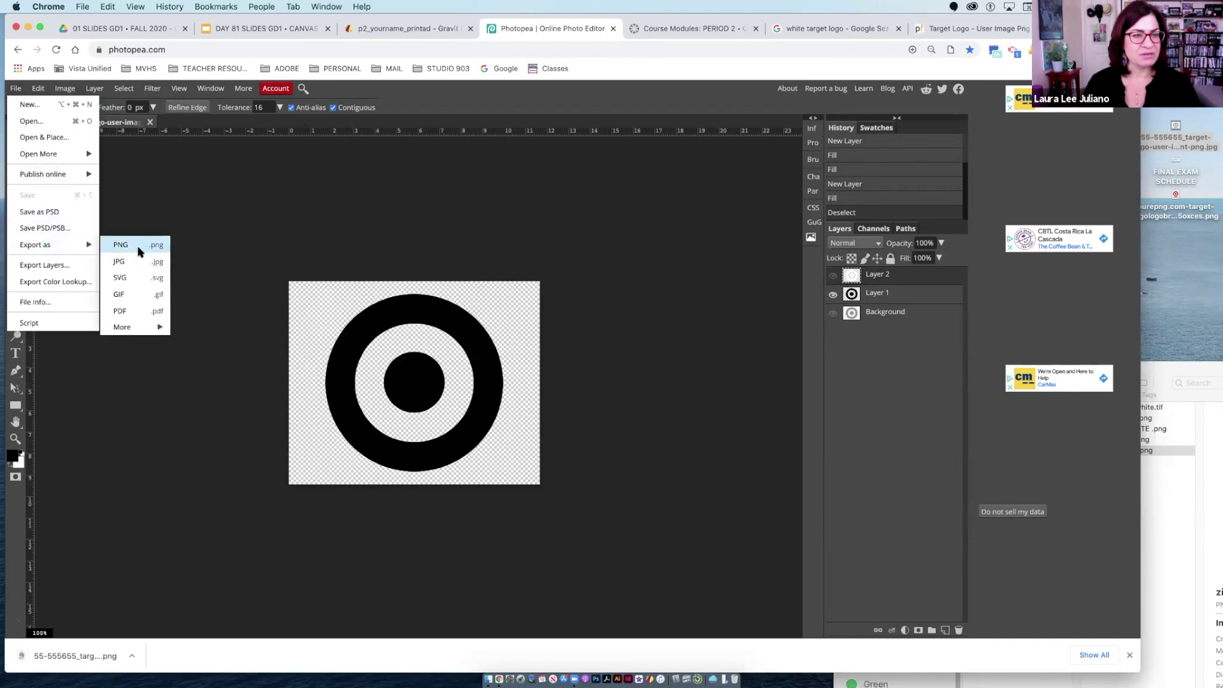
{"action": "left_click", "coordinate": [140, 248]}
{"action": "left_click", "coordinate": [404, 307]}
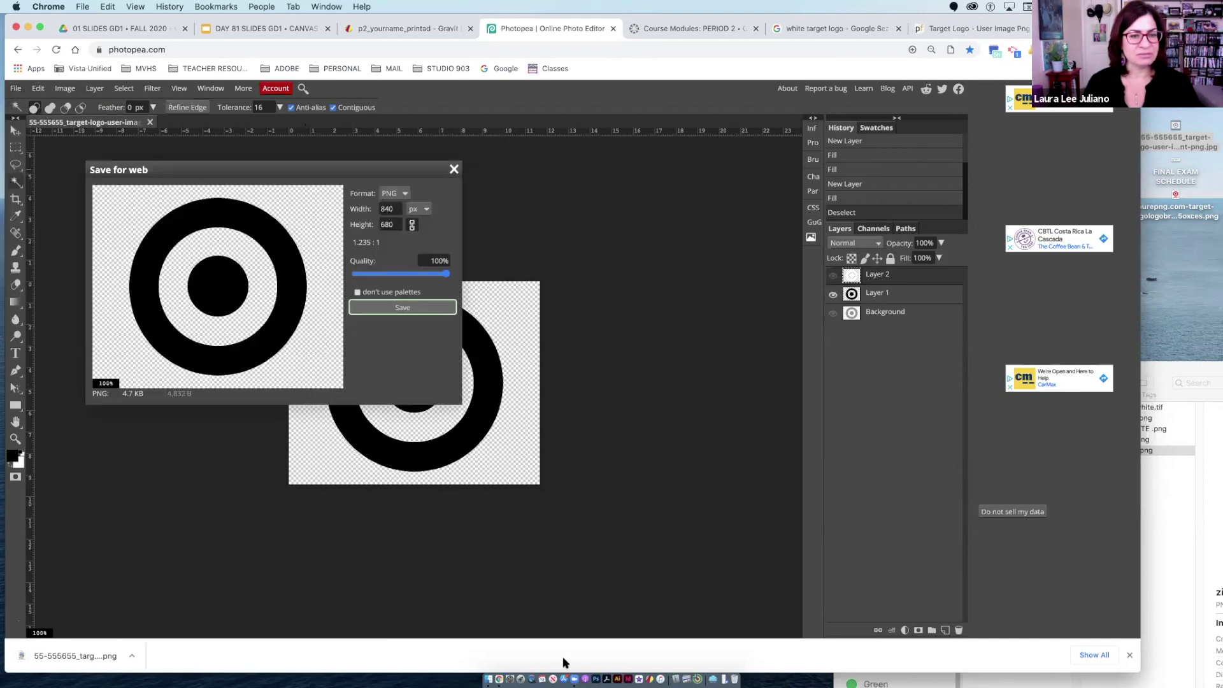
Switch to Finder and open the Downloads folder containing the exported logos
{"action": "left_click", "coordinate": [491, 658]}
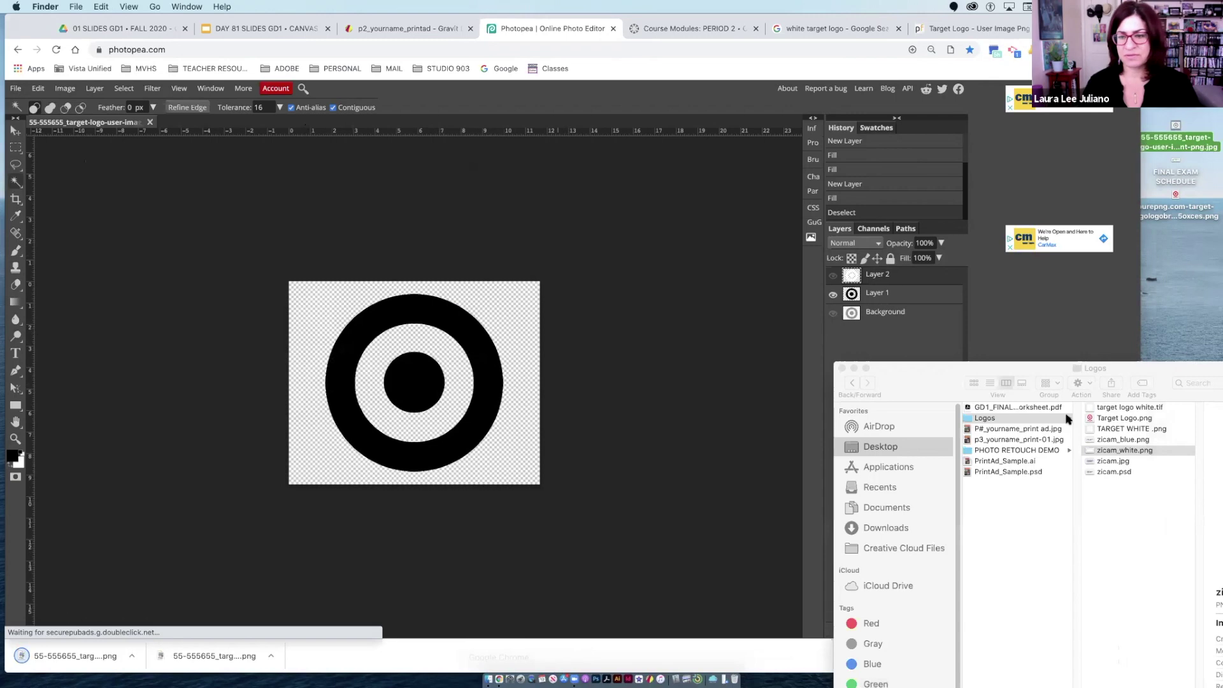
{"action": "left_click", "coordinate": [1147, 366]}
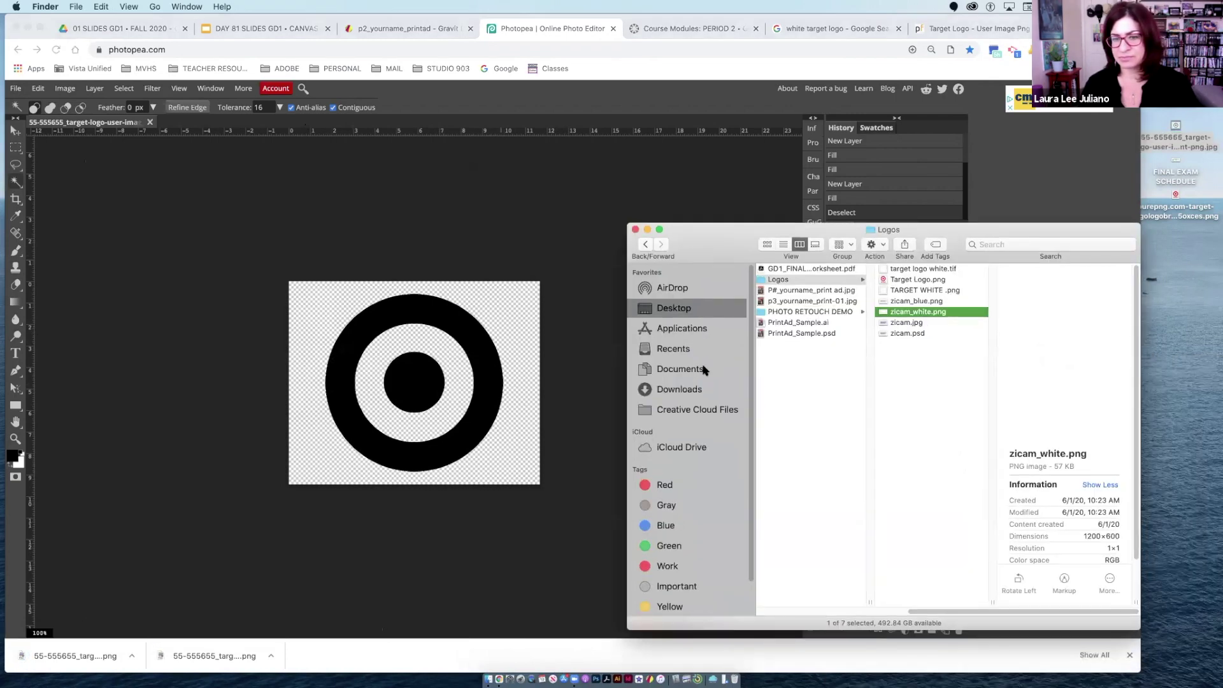
{"action": "left_click", "coordinate": [679, 389]}
{"action": "left_click", "coordinate": [808, 283]}
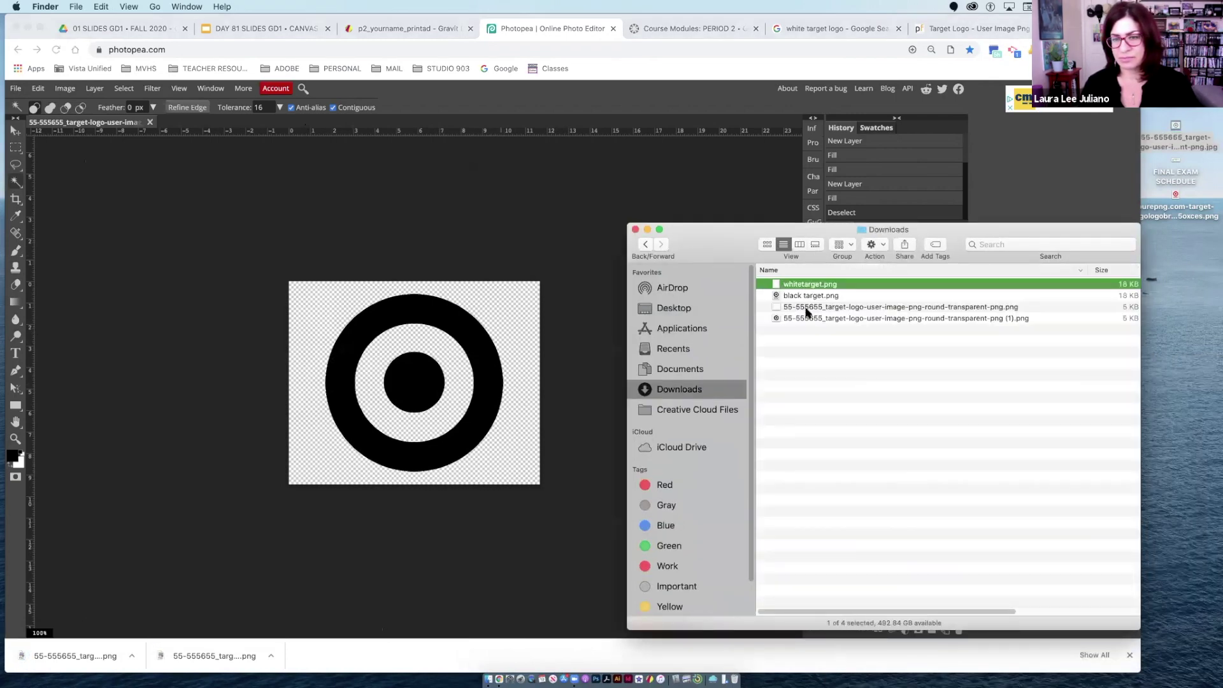
{"action": "right_click", "coordinate": [807, 312]}
{"action": "left_click", "coordinate": [822, 375]}
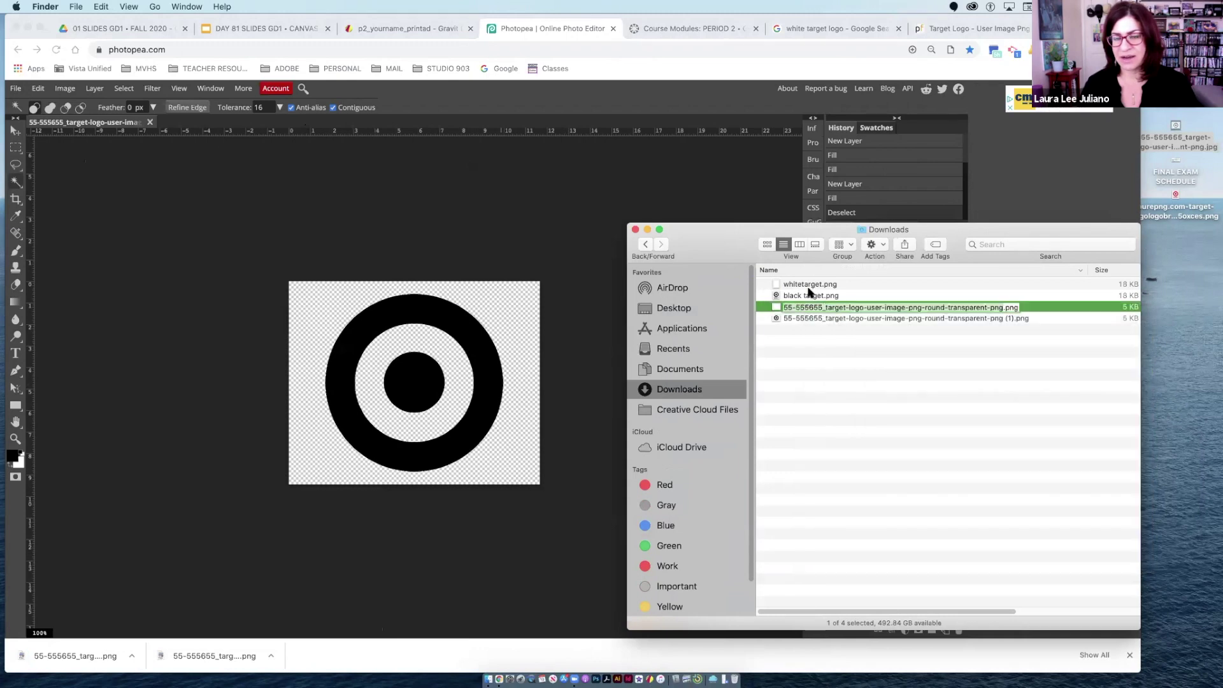
{"action": "key", "text": "Return"}
View the existing black target.png file in Preview and close it
{"action": "left_click", "coordinate": [804, 285]}
{"action": "left_click", "coordinate": [799, 295]}
{"action": "double_click", "coordinate": [799, 295]}
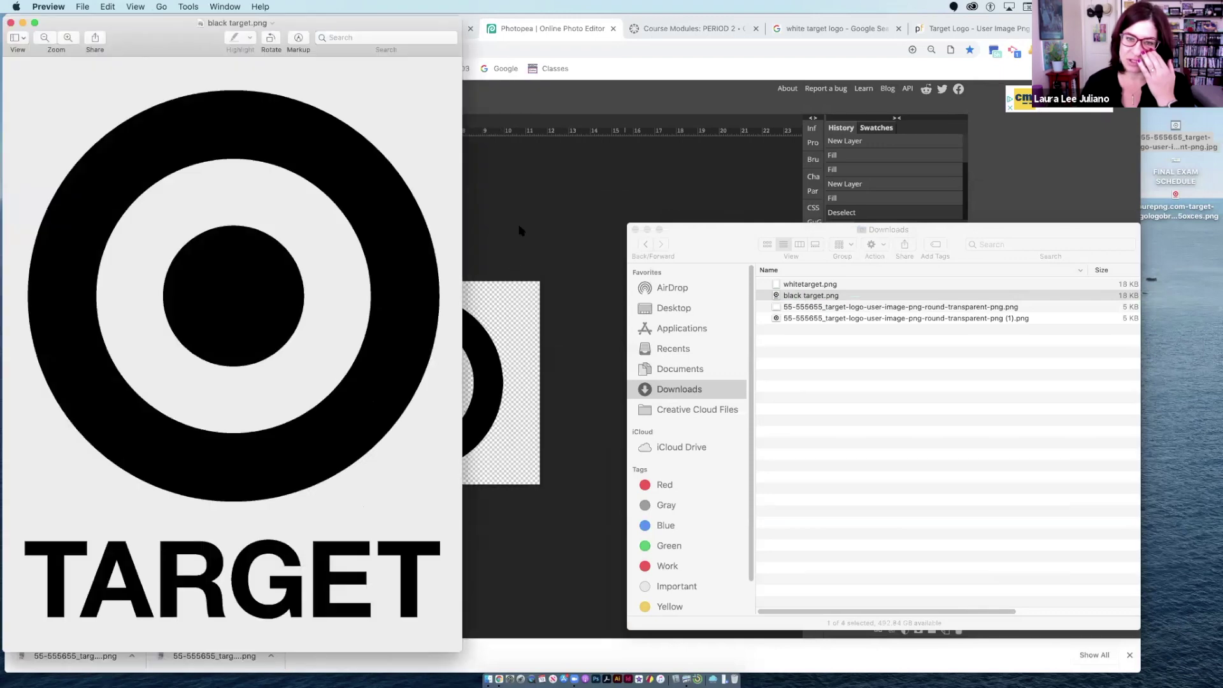
{"action": "left_click", "coordinate": [10, 23]}
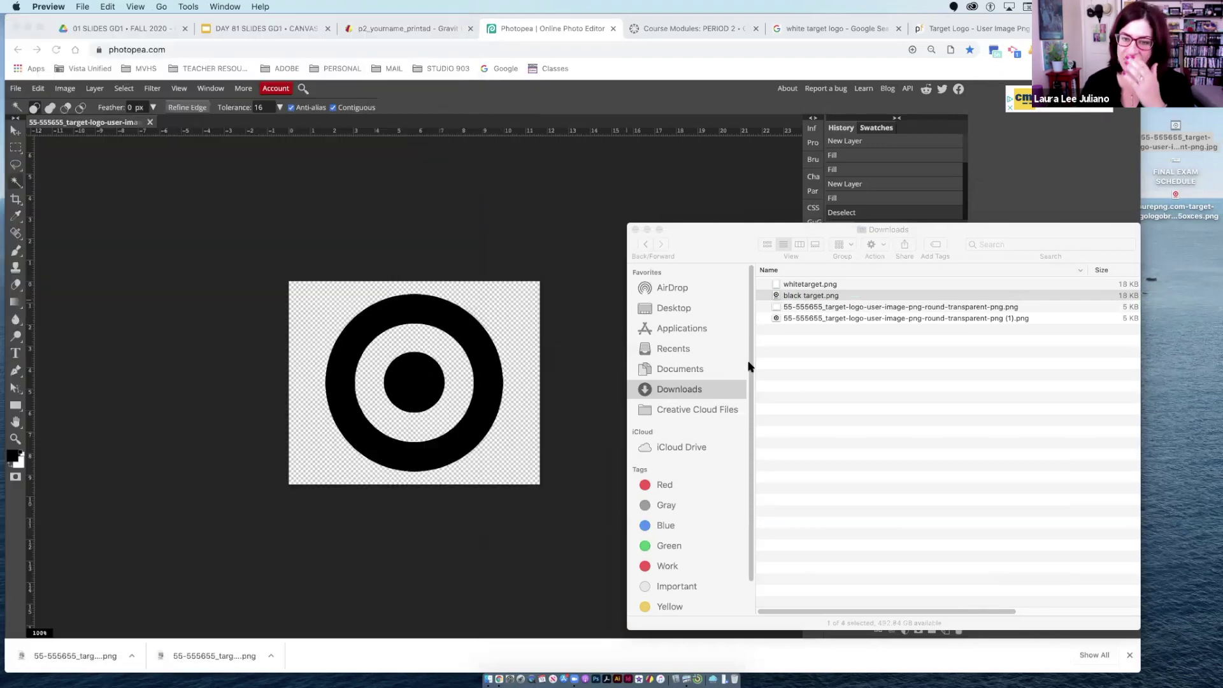
Rename the exported white logo file as "white target only"
{"action": "right_click", "coordinate": [803, 306]}
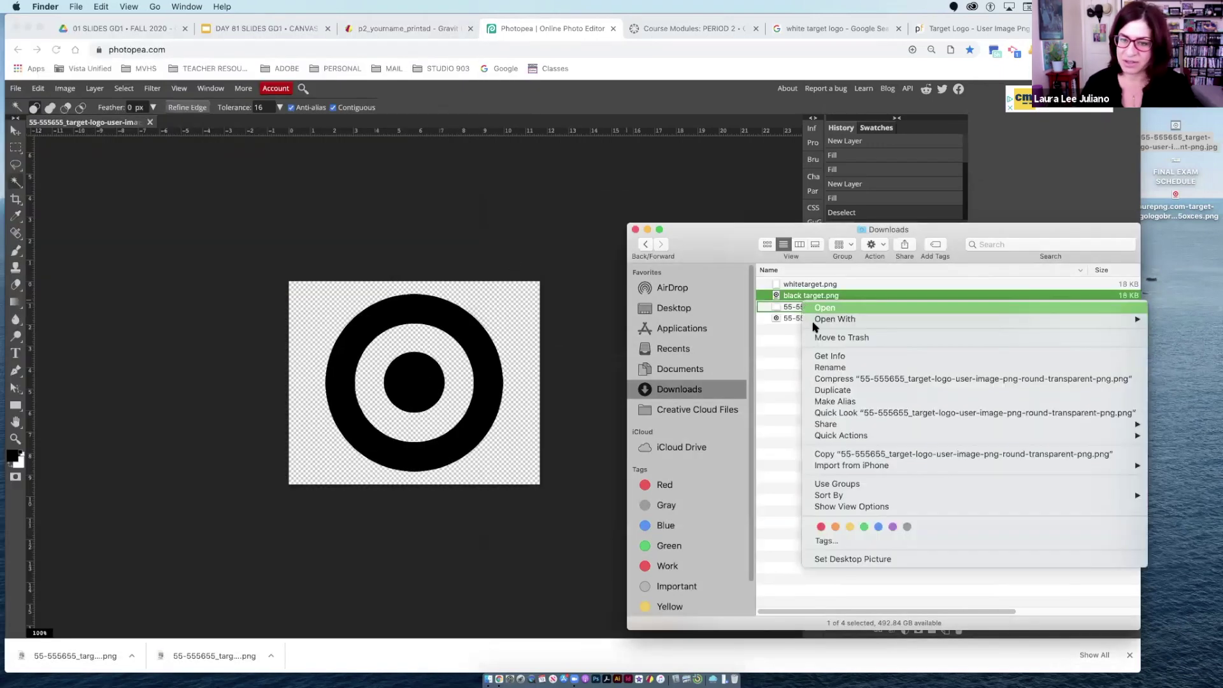
{"action": "left_click", "coordinate": [827, 367]}
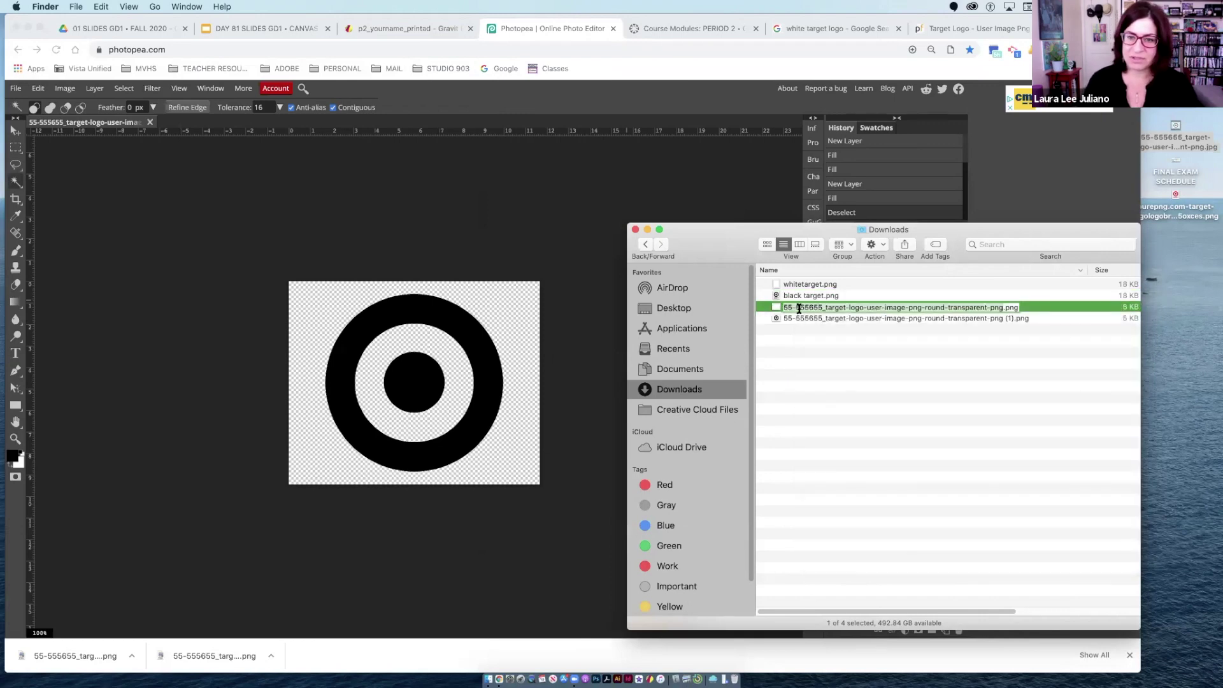
{"action": "type", "text": "white target only"}
{"action": "left_click", "coordinate": [801, 320]}
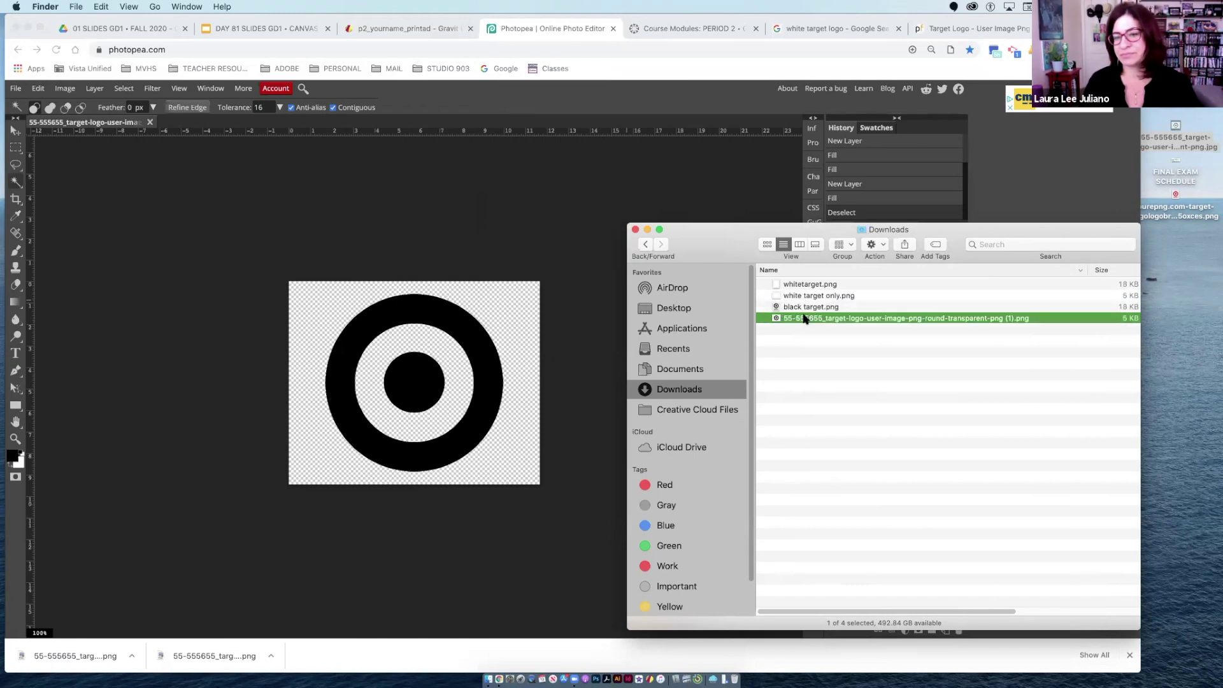
Rename the exported black logo file, the one ending in (1), as "black target only"
{"action": "right_click", "coordinate": [800, 320]}
{"action": "left_click", "coordinate": [840, 384]}
{"action": "type", "text": "black target only"}
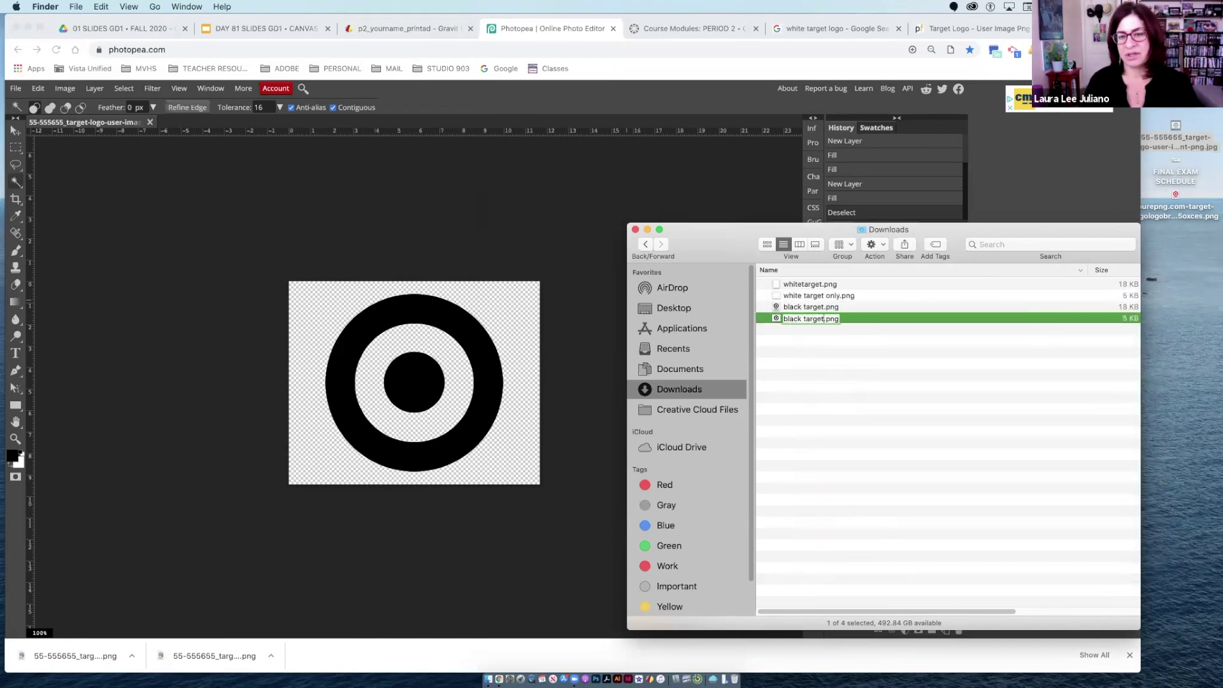
{"action": "key", "text": "Return"}
Move all four target PNG files from Downloads into the PRINT AD folder on the desktop
{"action": "key", "text": "super+a"}
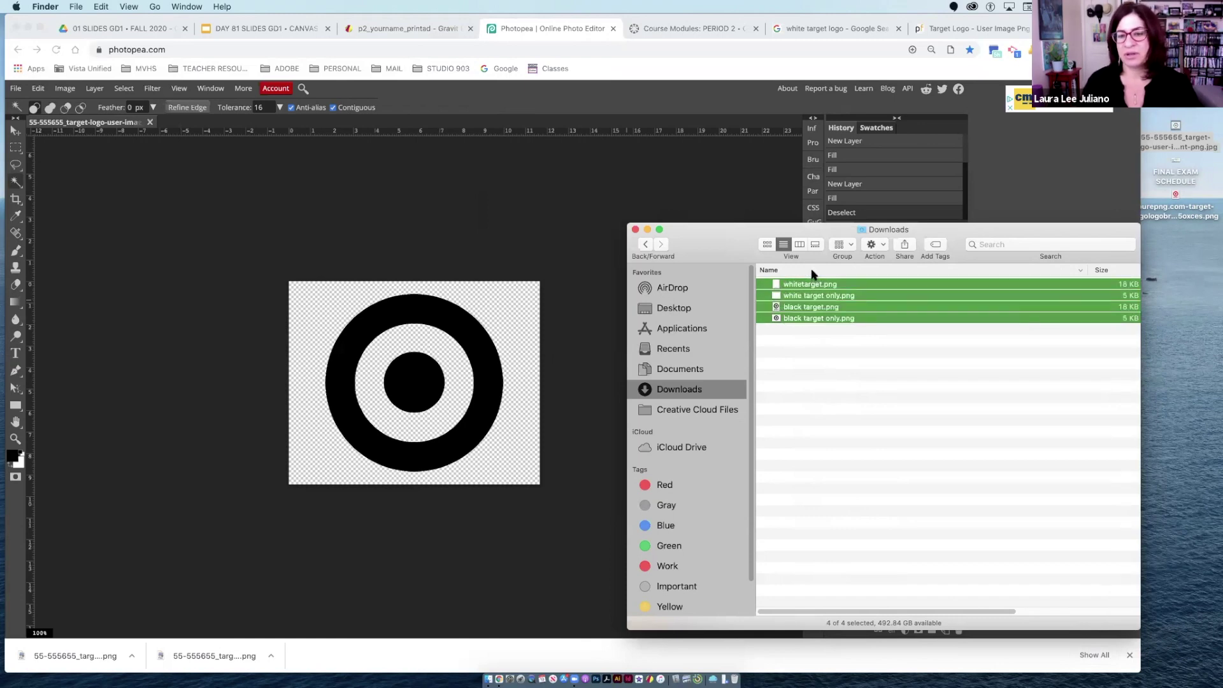
{"action": "left_click_drag", "start_coordinate": [824, 291], "coordinate": [949, 277]}
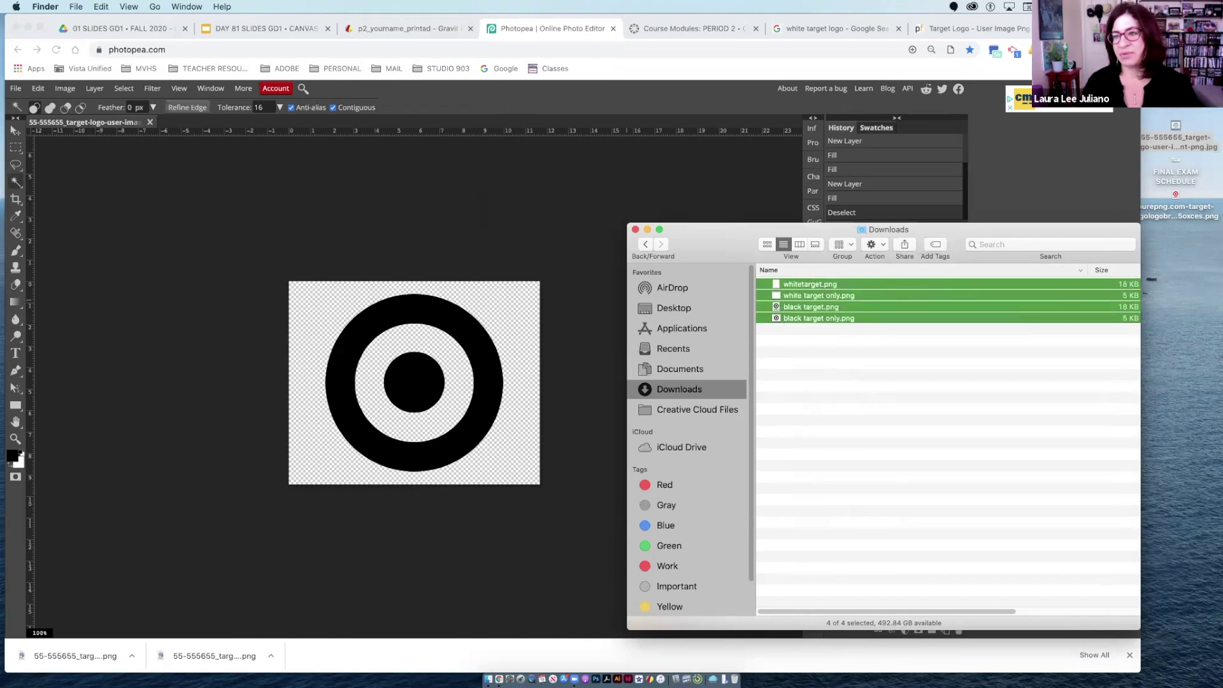
{"action": "left_click_drag", "start_coordinate": [949, 277], "coordinate": [963, 425]}
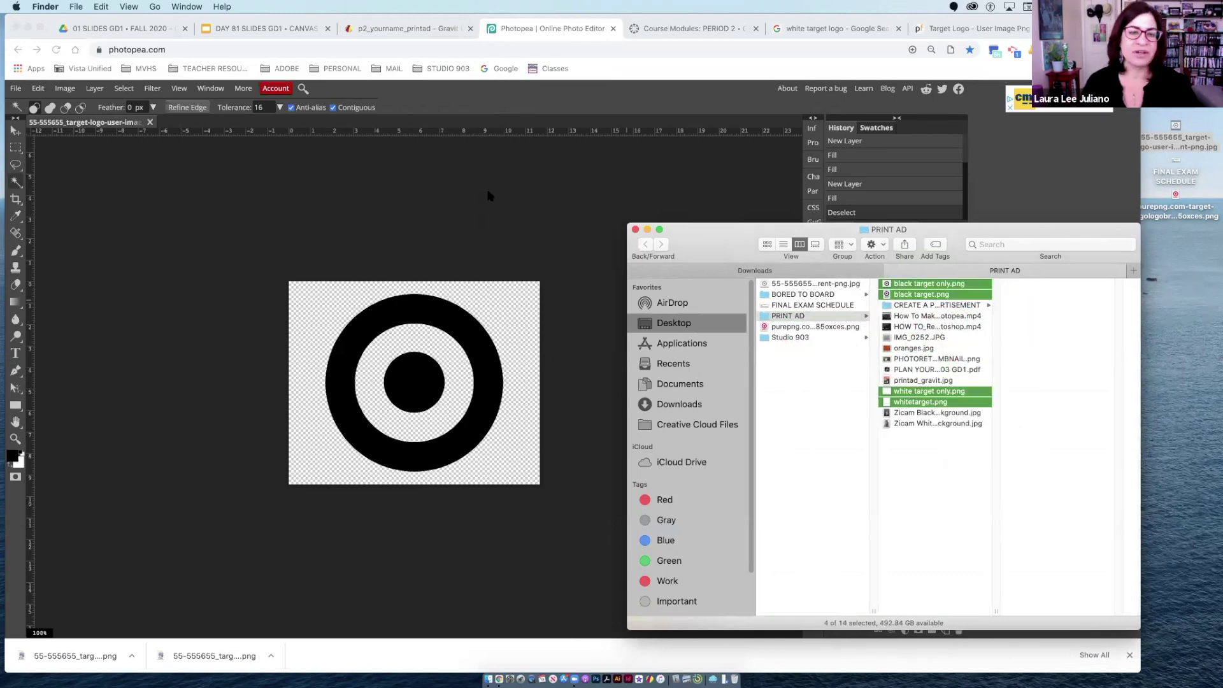
Switch to the p2_yourname_printad design in Gravit Designer and place white target only.png from the PRINT AD folder on the page
{"action": "left_click", "coordinate": [49, 45]}
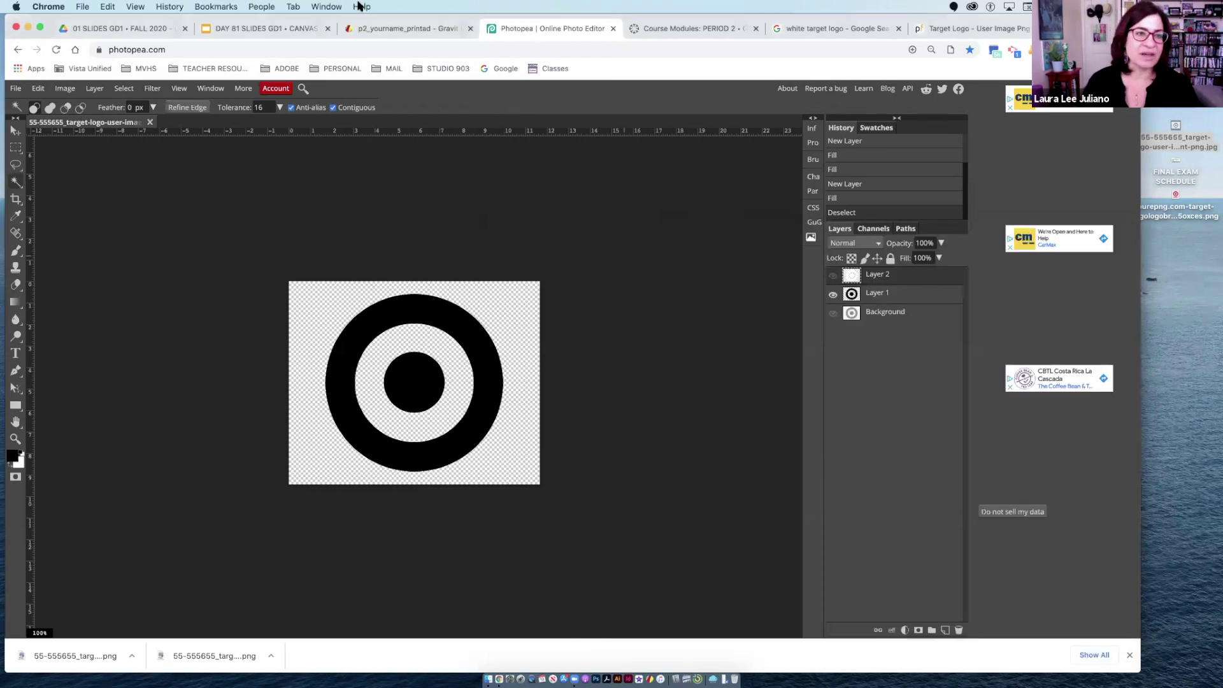
{"action": "left_click", "coordinate": [408, 28]}
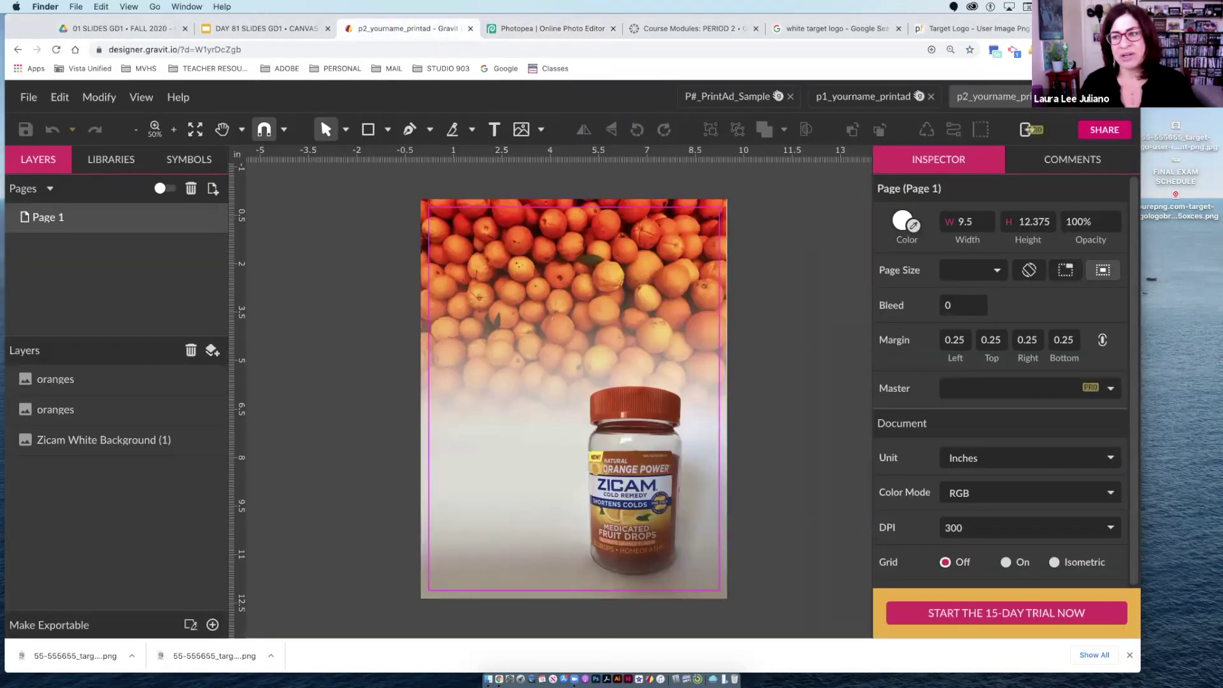
{"action": "key", "text": "super+Tab"}
{"action": "left_click_drag", "start_coordinate": [810, 226], "coordinate": [866, 198]}
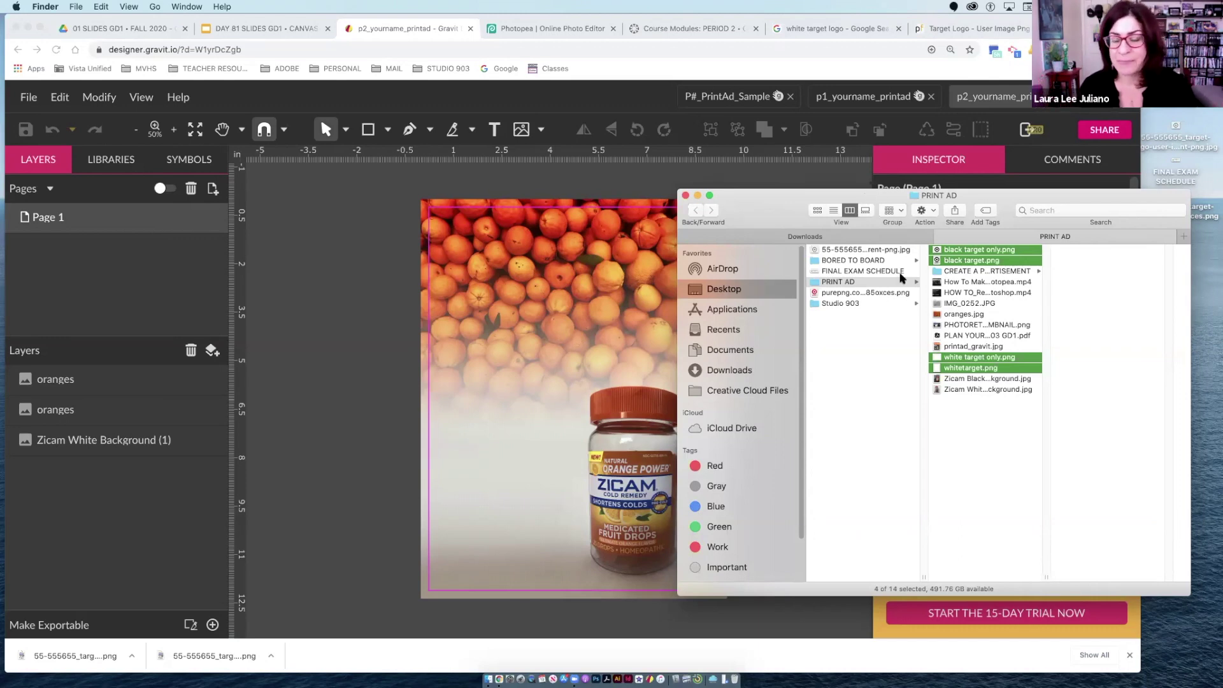
{"action": "left_click", "coordinate": [1005, 456]}
{"action": "left_click", "coordinate": [966, 369]}
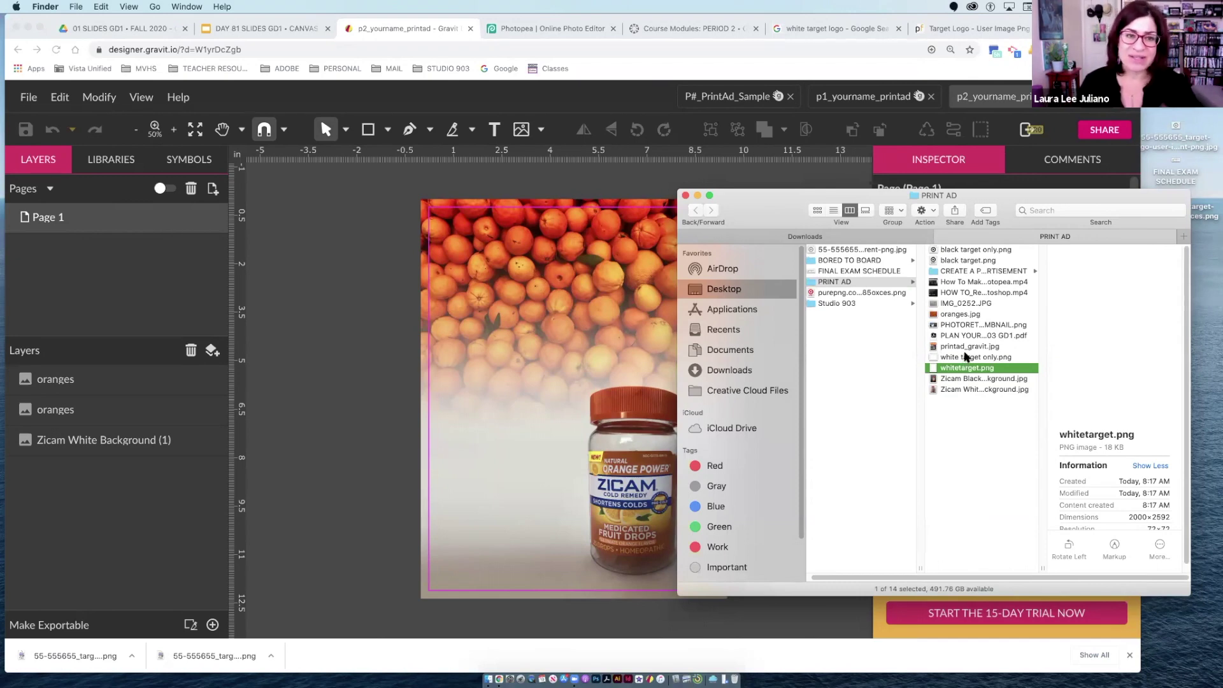
{"action": "left_click_drag", "start_coordinate": [774, 210], "coordinate": [839, 221]}
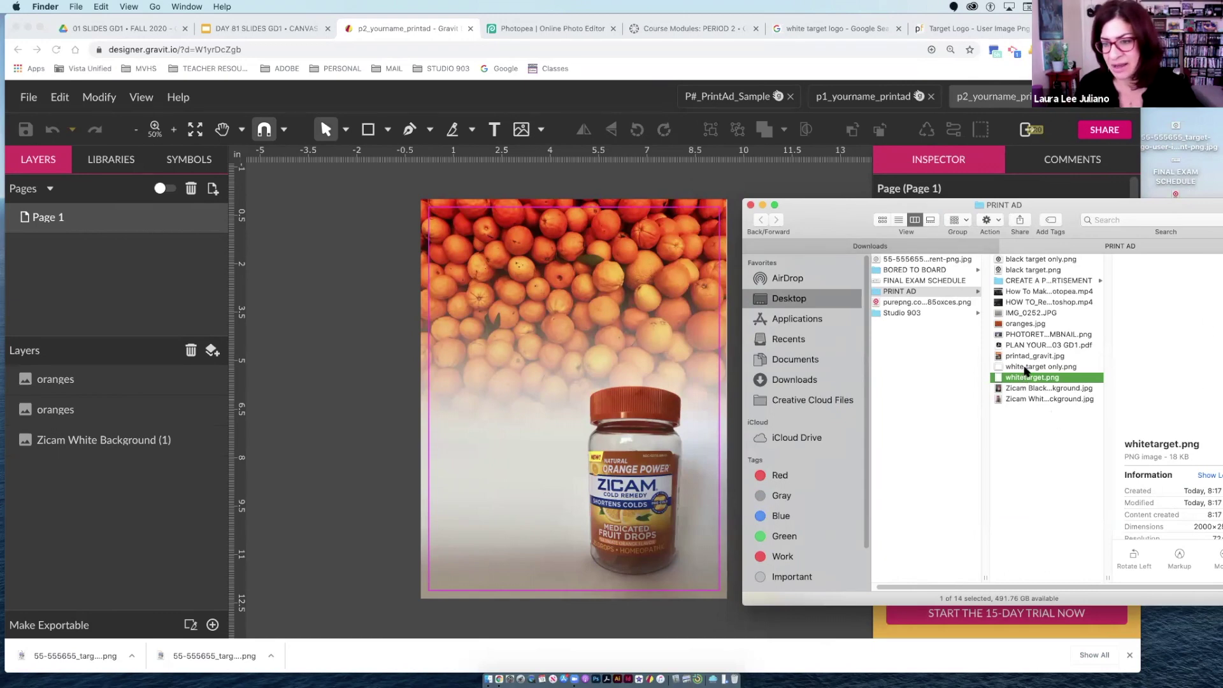
{"action": "left_click_drag", "start_coordinate": [1022, 370], "coordinate": [653, 471]}
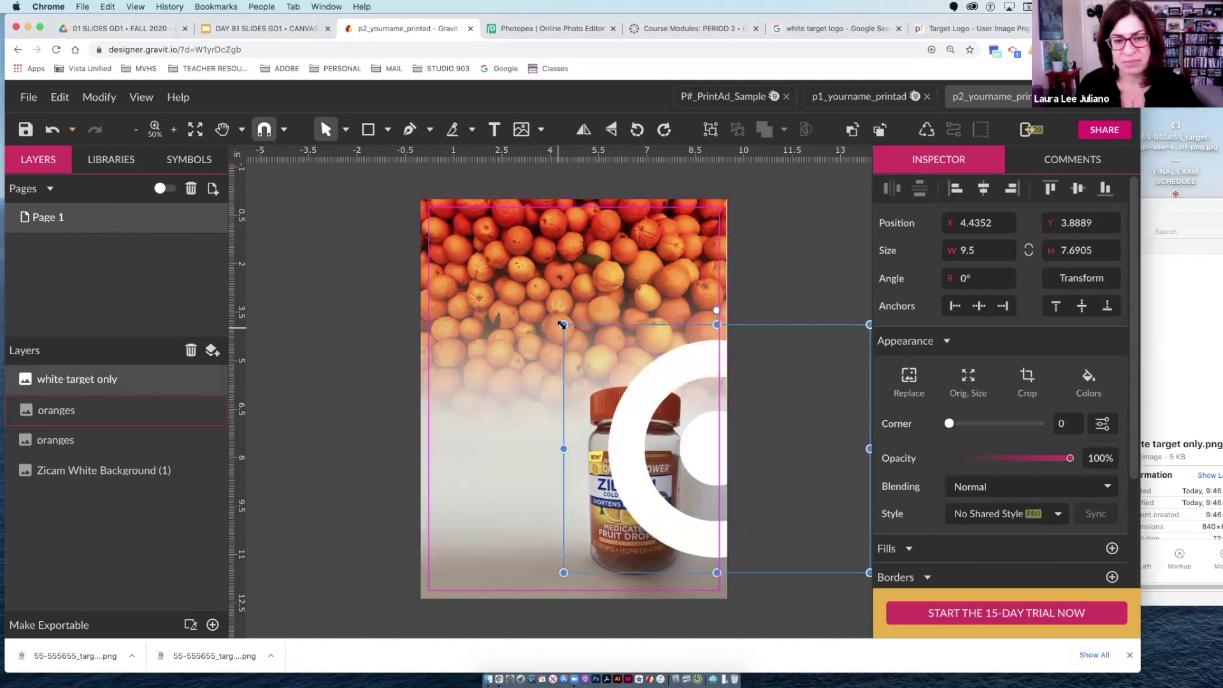
Scale the white Target logo down and position it inside the page's lower-right margin corner, overlapping the bottle's base
{"action": "left_click_drag", "start_coordinate": [565, 326], "coordinate": [743, 470]}
{"action": "left_click_drag", "start_coordinate": [806, 510], "coordinate": [616, 493]}
{"action": "left_click_drag", "start_coordinate": [551, 449], "coordinate": [690, 566]}
{"action": "left_click", "coordinate": [769, 548]}
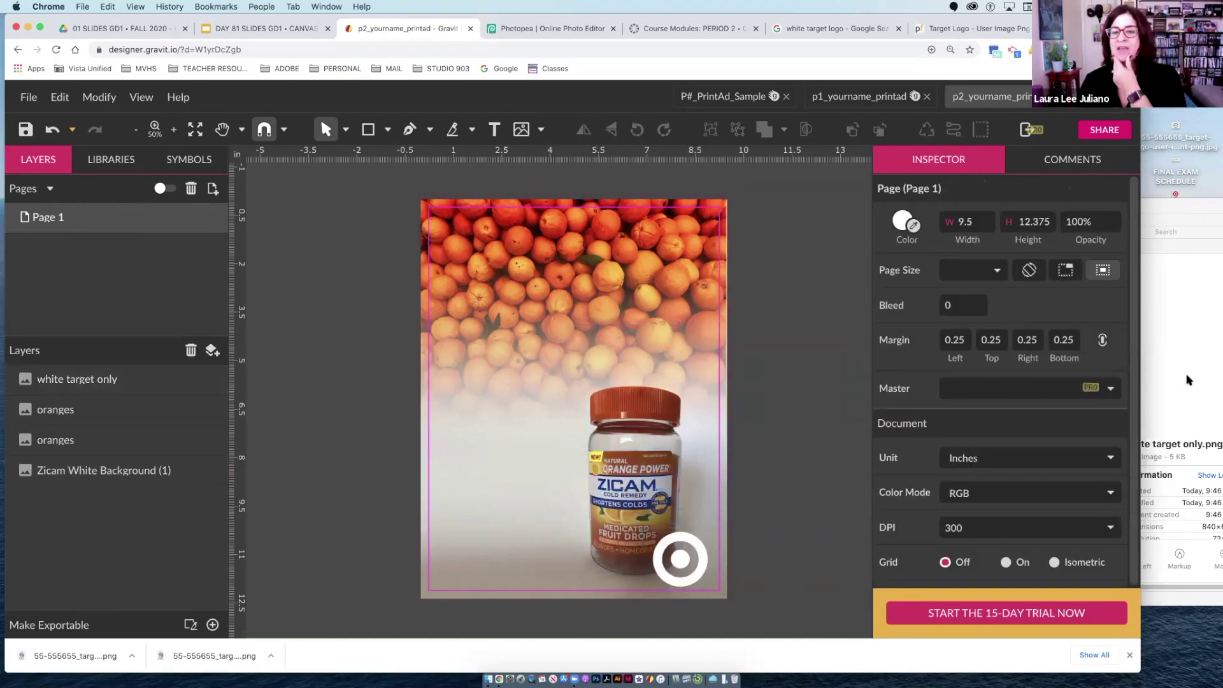
Open the Logos folder inside CREATE A PRINT ADVERTISEMENT in Finder, preview its Zicam files and select zicam_blue.png
{"action": "left_click", "coordinate": [1188, 383]}
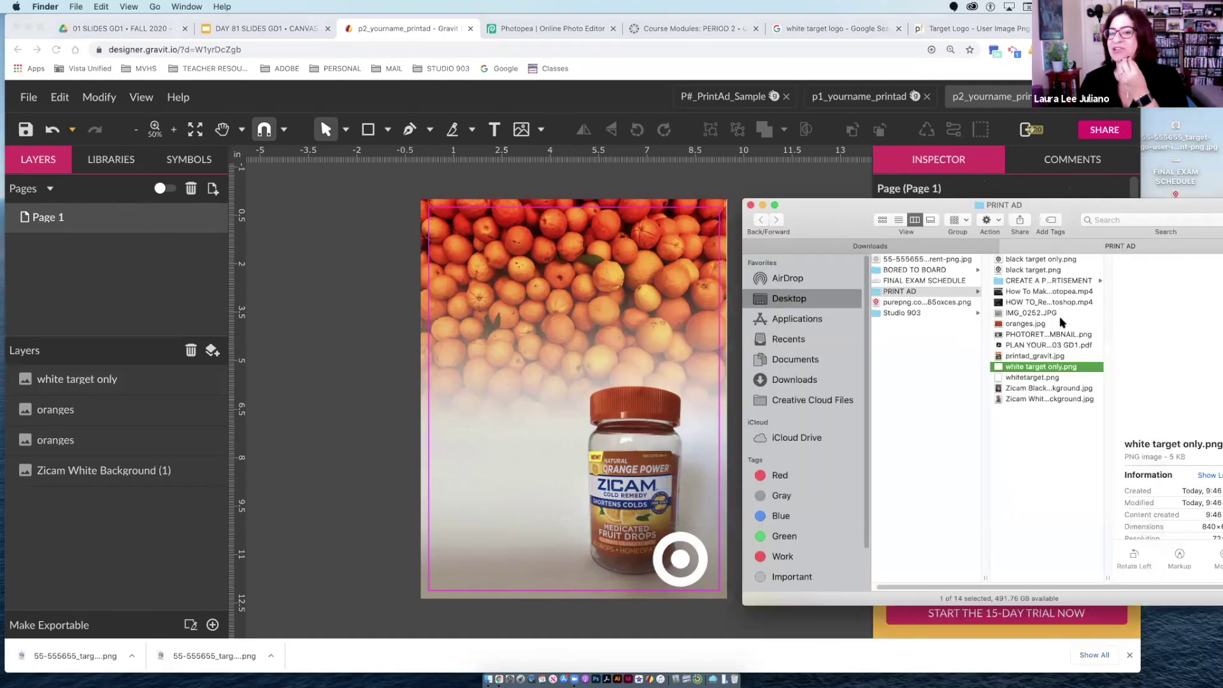
{"action": "left_click", "coordinate": [1025, 281]}
{"action": "left_click", "coordinate": [1132, 271]}
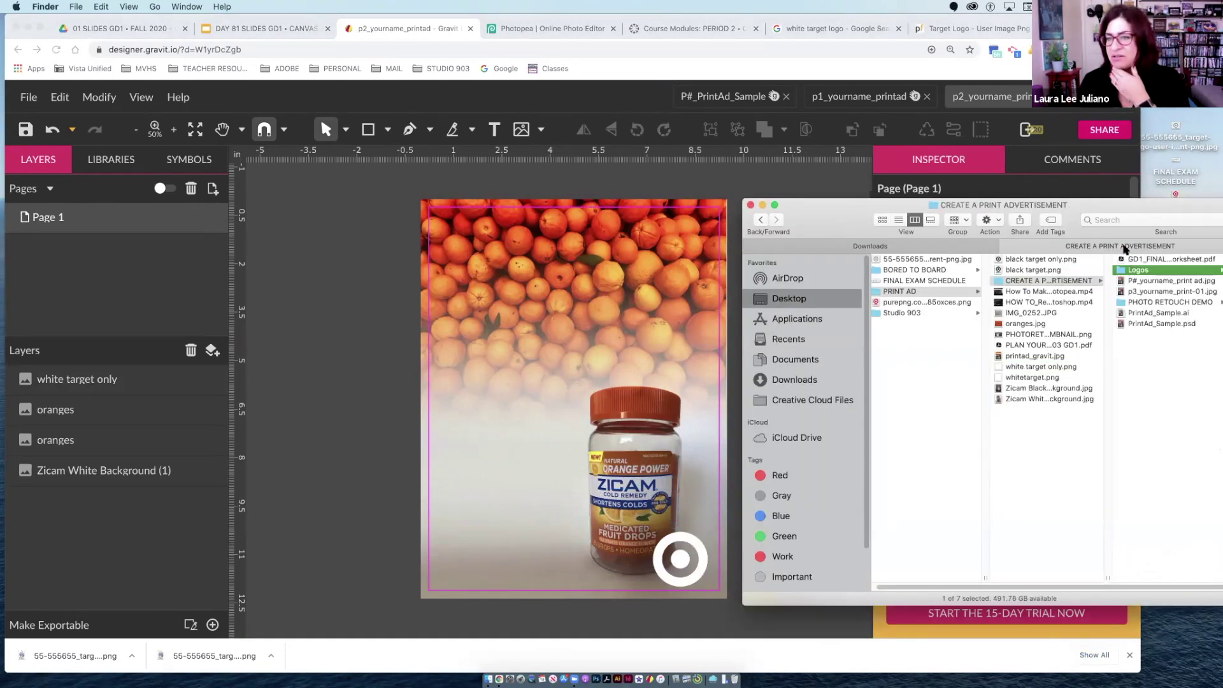
{"action": "left_click", "coordinate": [1146, 290]}
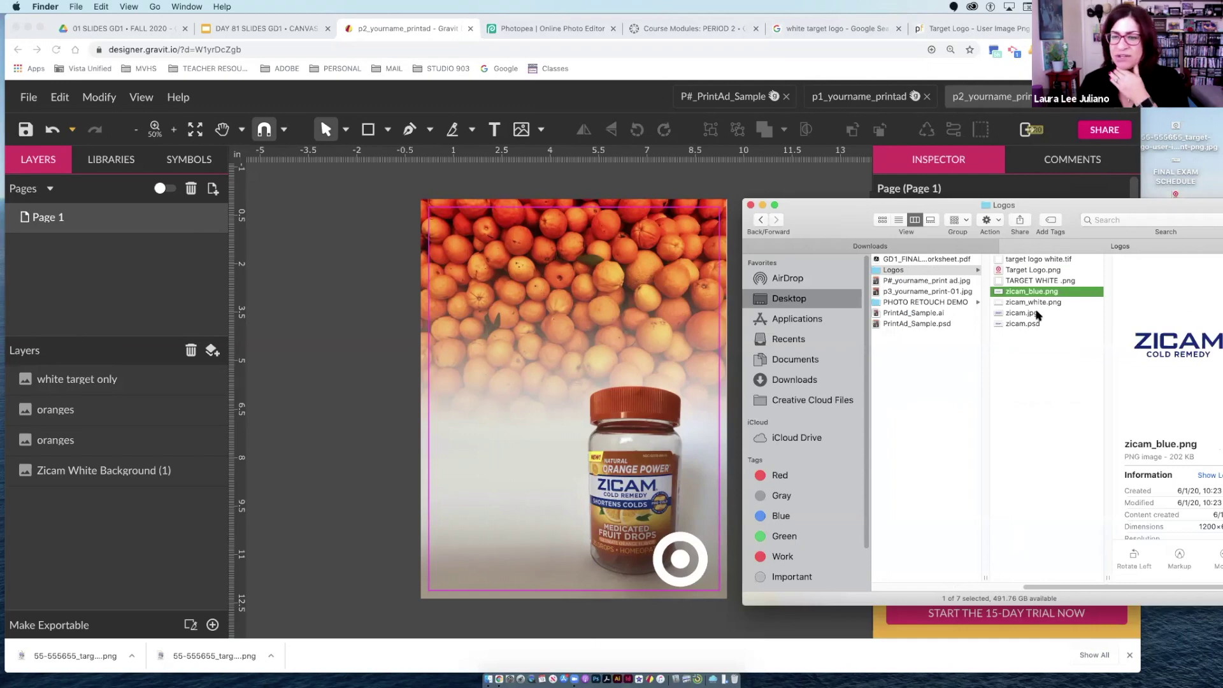
{"action": "left_click", "coordinate": [1031, 313]}
{"action": "left_click", "coordinate": [1034, 302]}
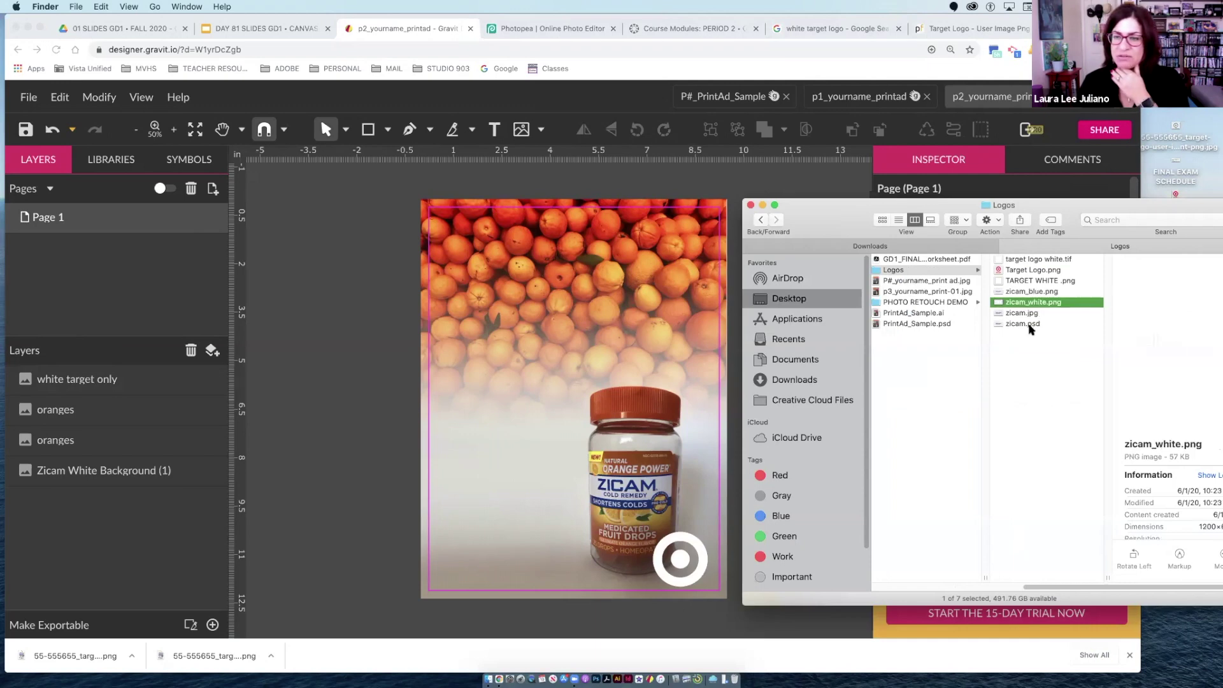
{"action": "left_click", "coordinate": [1032, 324]}
{"action": "left_click", "coordinate": [1034, 292]}
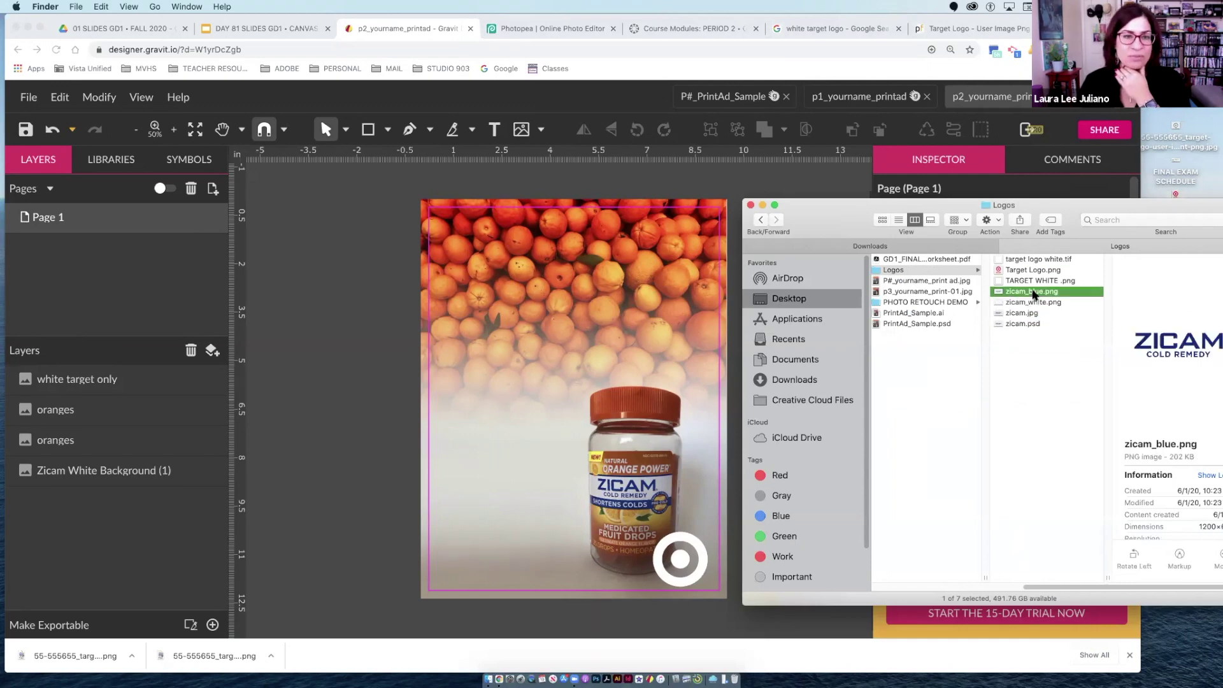
Place zicam_blue.png on the ad page, scaled to about 5.22 × 2.61 in, at the page's left edge over the fading oranges
{"action": "left_click_drag", "start_coordinate": [750, 294], "coordinate": [563, 423]}
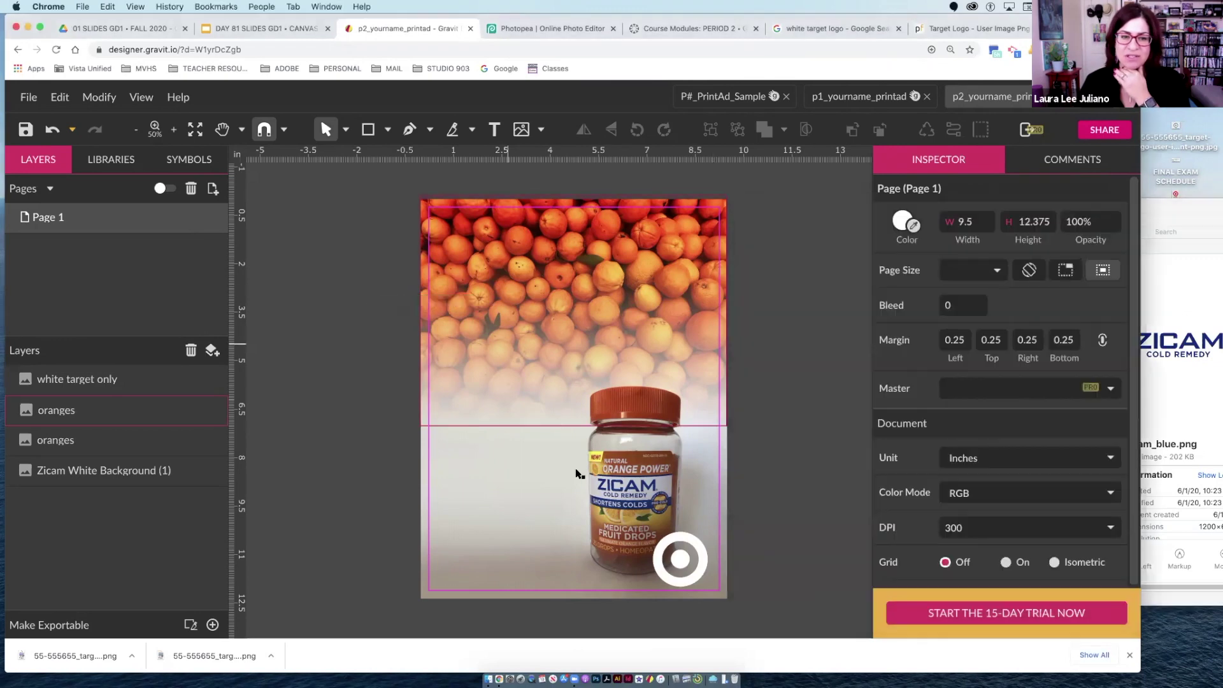
{"action": "left_click_drag", "start_coordinate": [755, 452], "coordinate": [617, 385]}
{"action": "left_click_drag", "start_coordinate": [534, 347], "coordinate": [508, 364]}
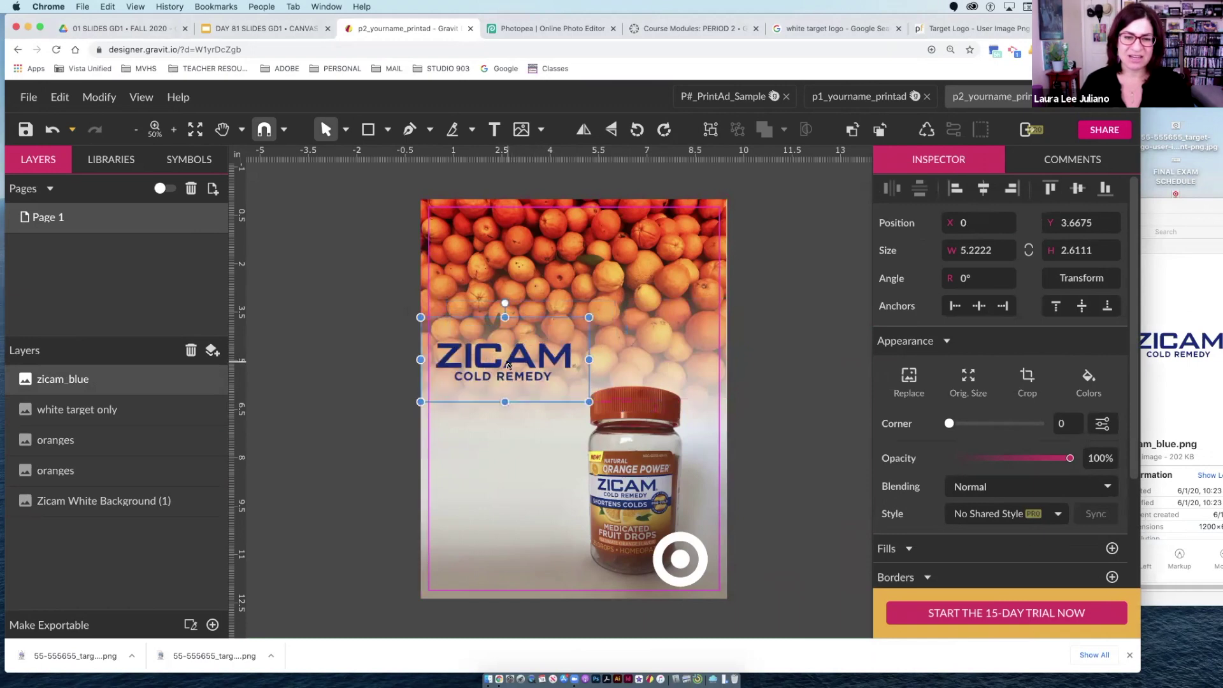
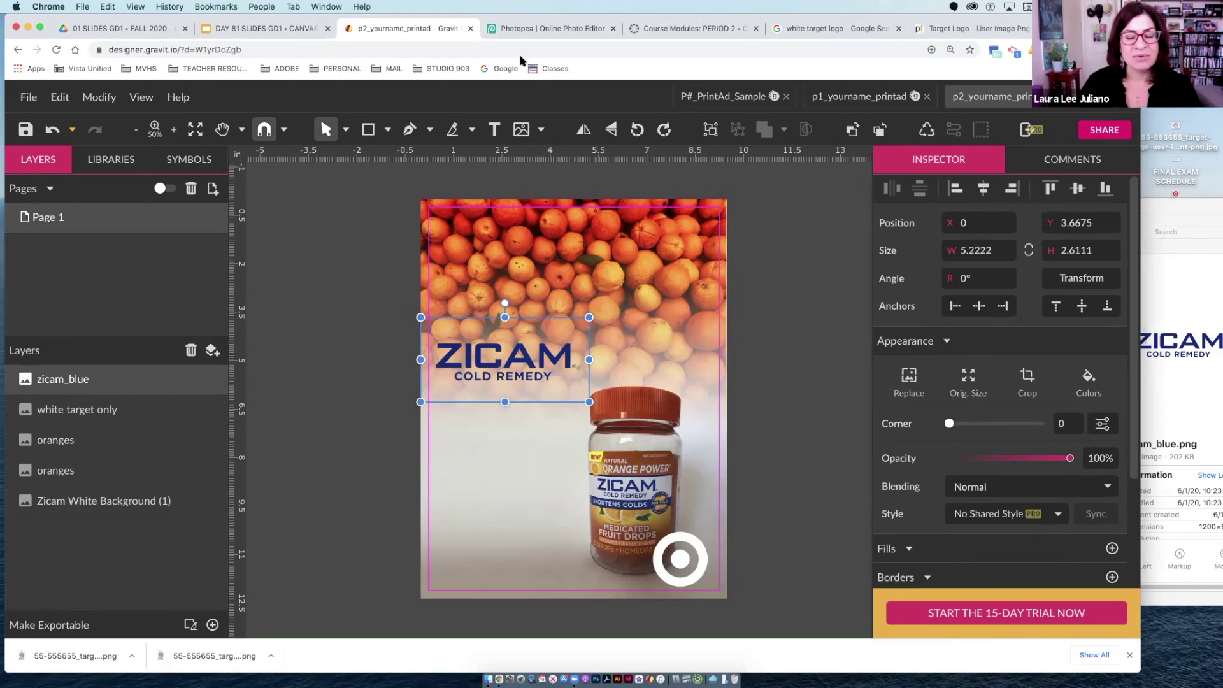
Add a text box across the page between the side margins, over the upper oranges, reading "PACKED WITH POWER"
{"action": "left_click", "coordinate": [495, 133]}
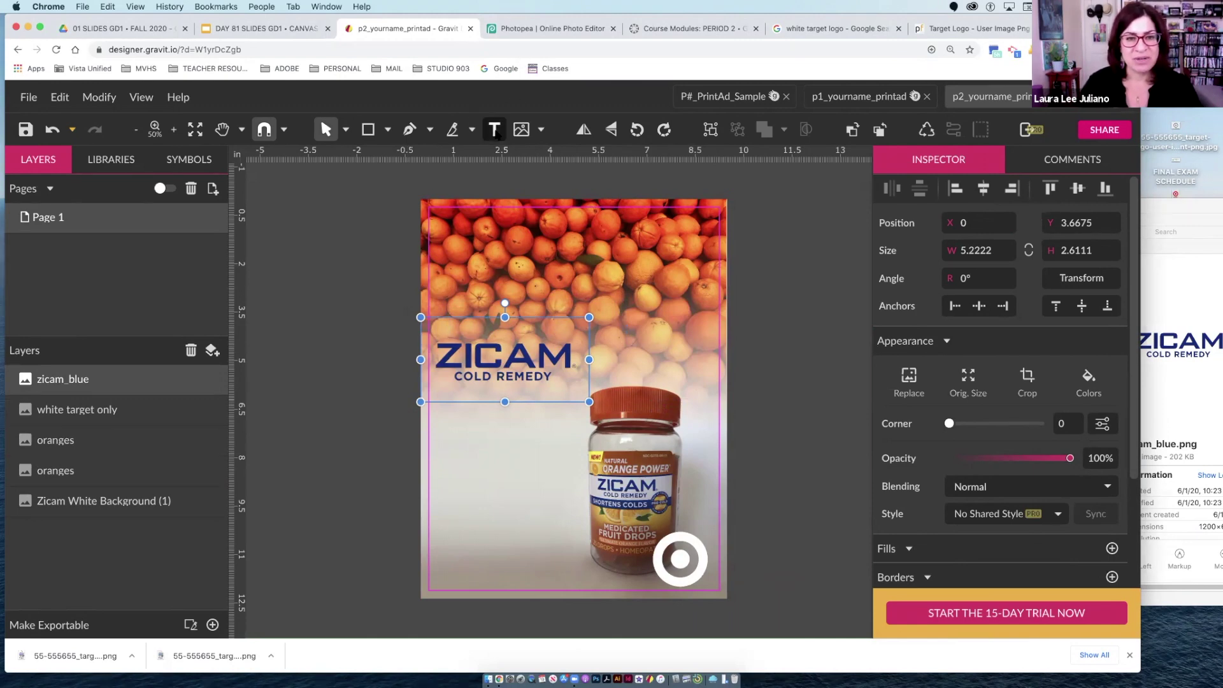
{"action": "left_click_drag", "start_coordinate": [429, 222], "coordinate": [718, 306]}
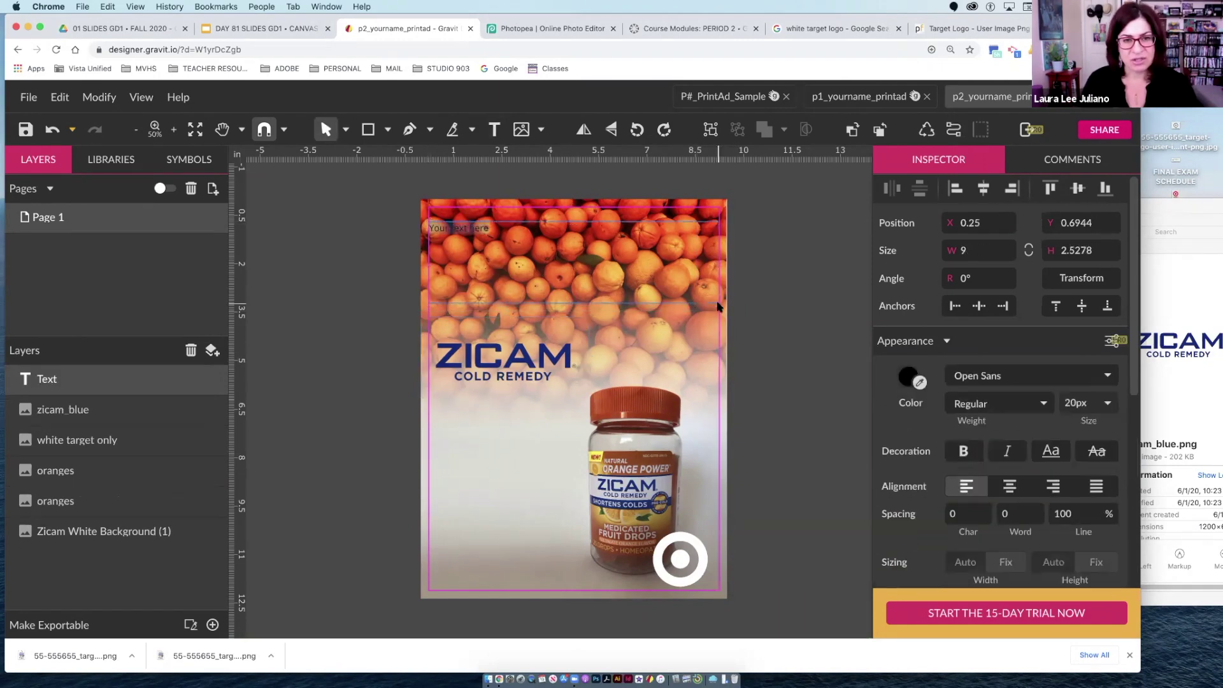
{"action": "type", "text": "PACKED WITH POWER"}
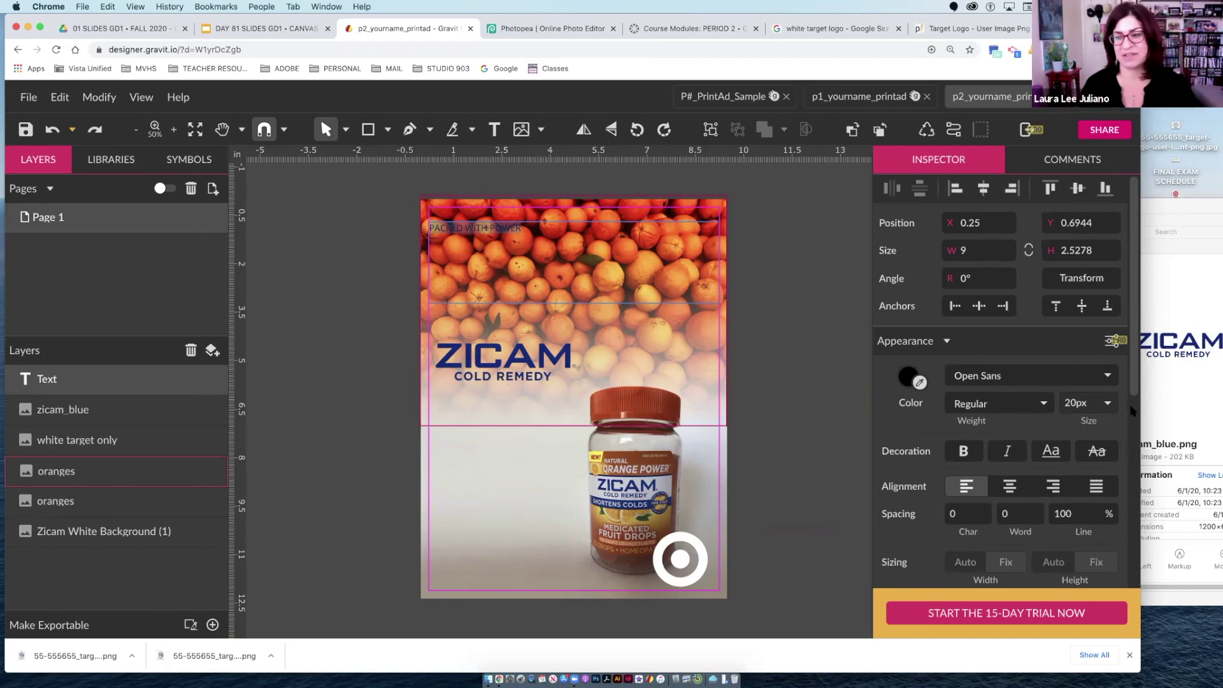
Set the headline's font to Red Hat Text, searching the web fonts for "RED"
{"action": "left_click", "coordinate": [1108, 375]}
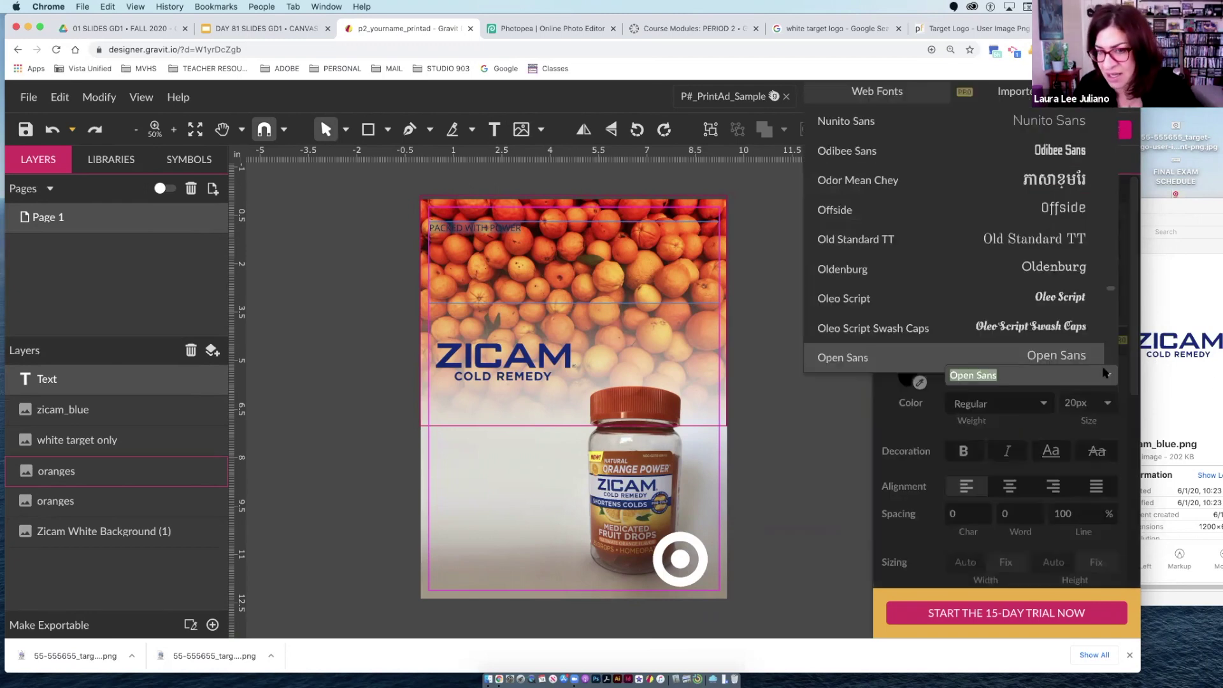
{"action": "scroll", "coordinate": [955, 308], "scroll_direction": "down", "scroll_amount": 1}
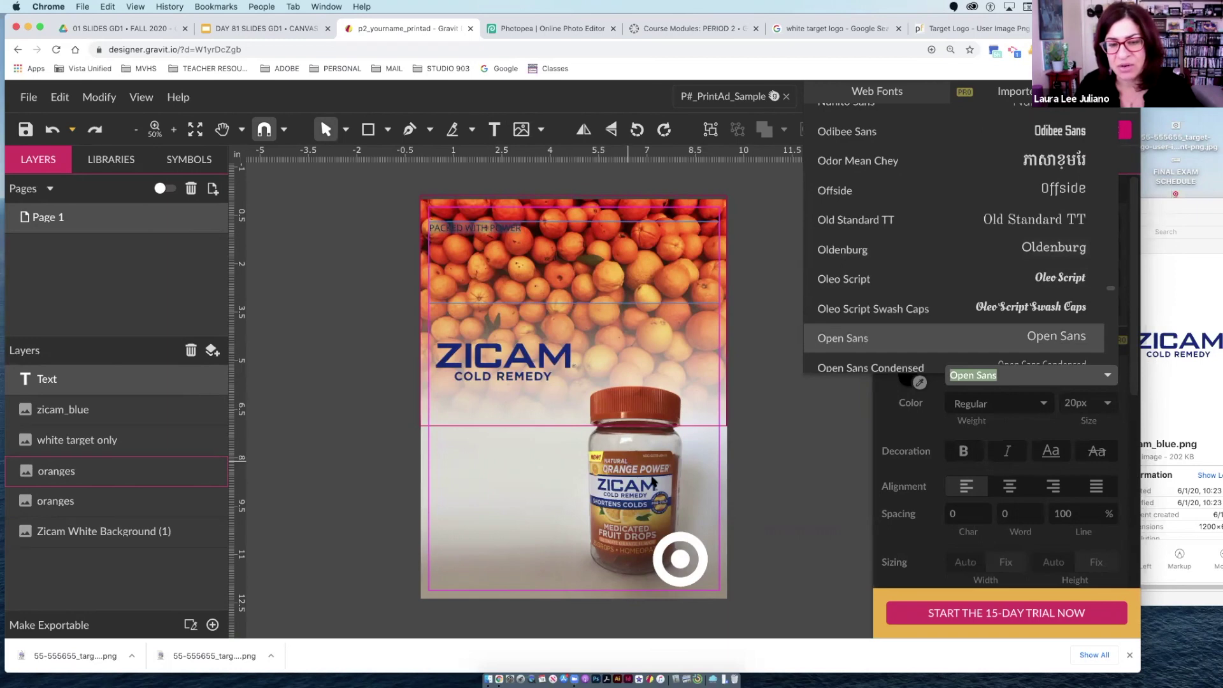
{"action": "scroll", "coordinate": [930, 280], "scroll_direction": "down", "scroll_amount": 8}
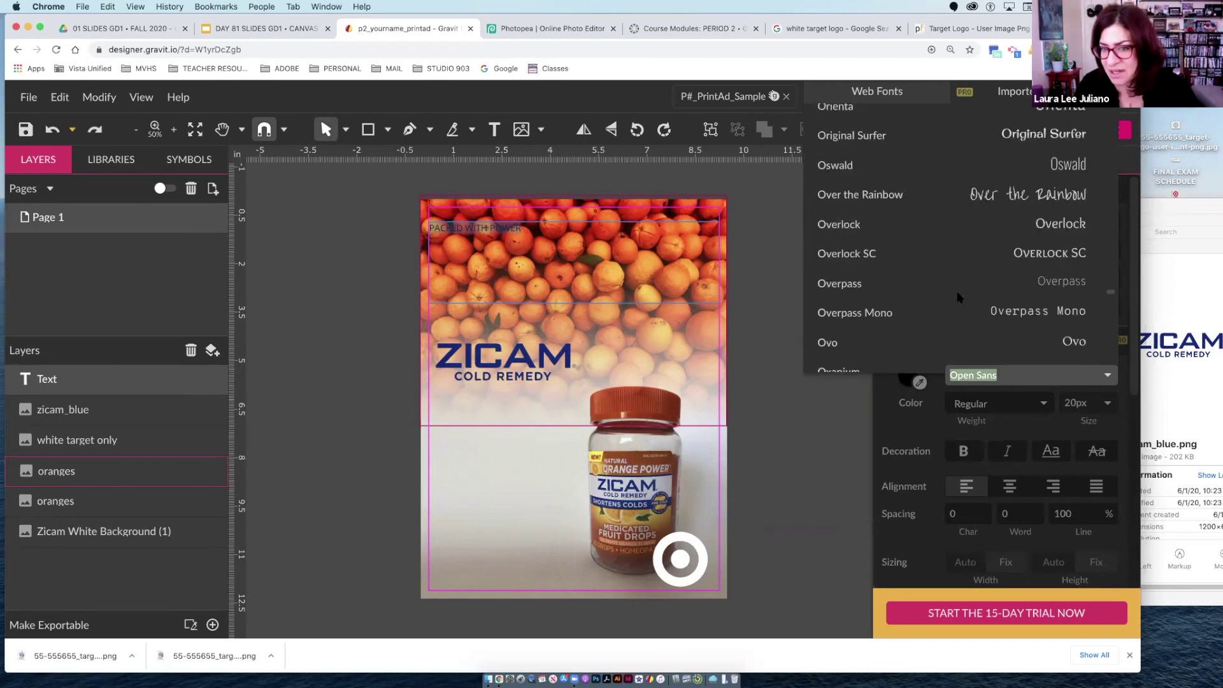
{"action": "scroll", "coordinate": [962, 296], "scroll_direction": "up", "scroll_amount": 15}
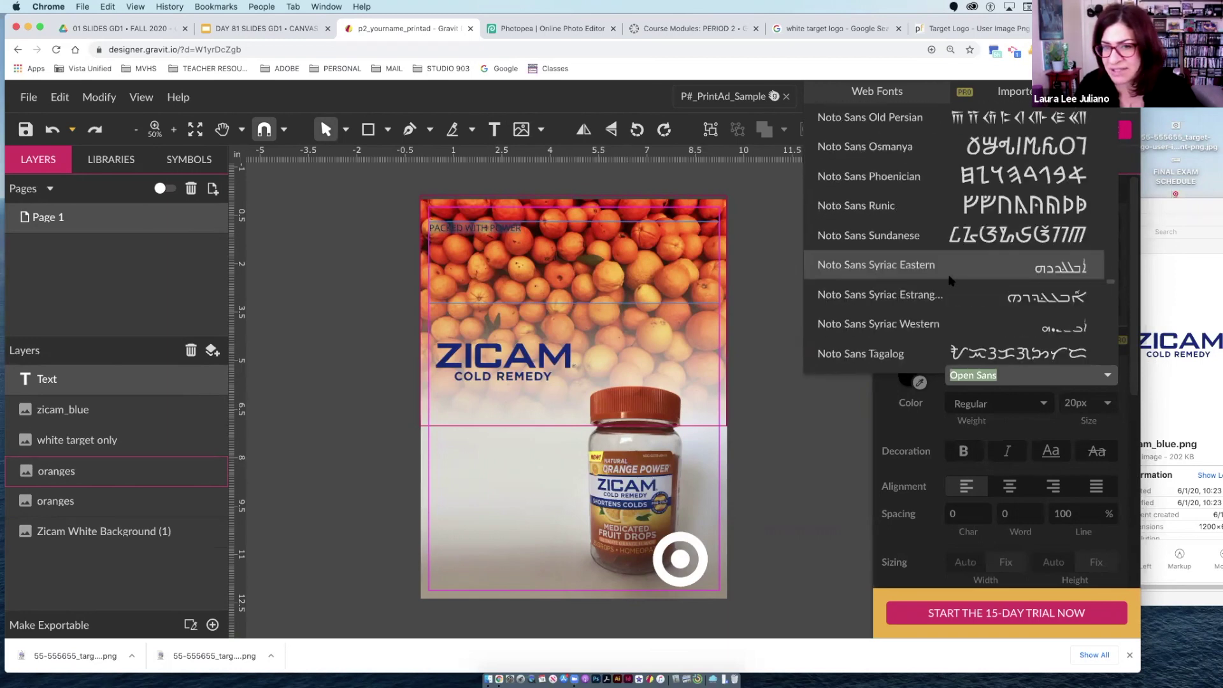
{"action": "scroll", "coordinate": [949, 278], "scroll_direction": "up", "scroll_amount": 20}
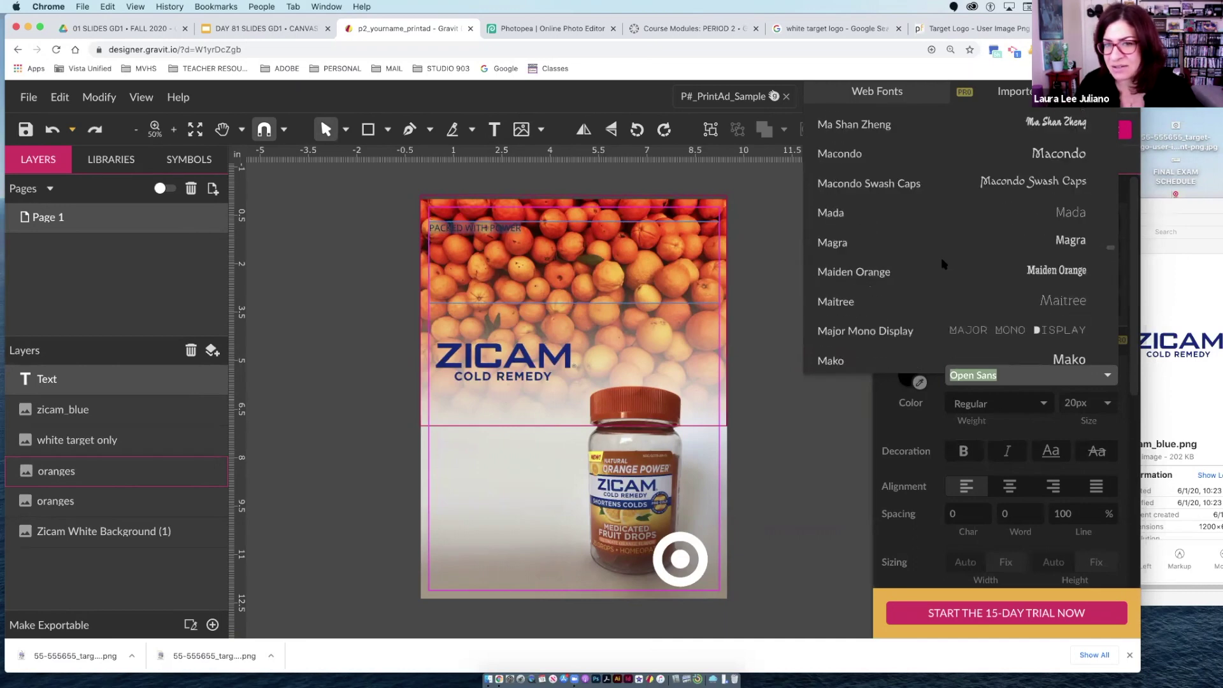
{"action": "scroll", "coordinate": [981, 317], "scroll_direction": "up", "scroll_amount": 15}
{"action": "type", "text": "RED"}
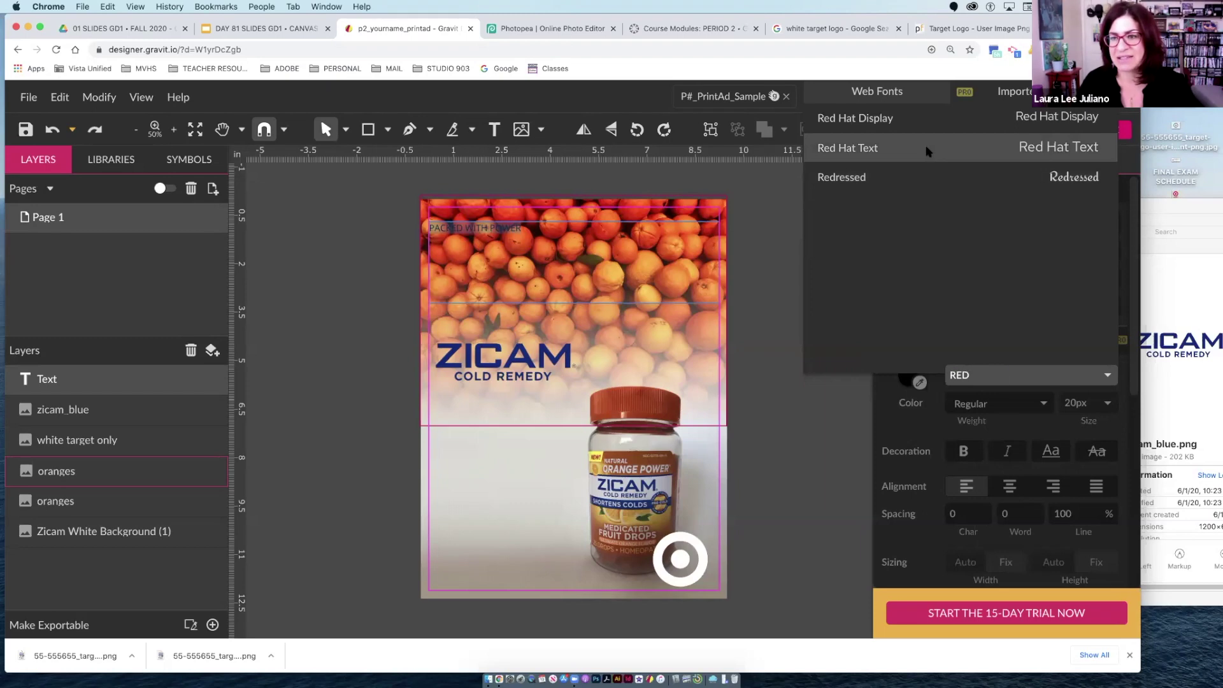
{"action": "left_click", "coordinate": [926, 151]}
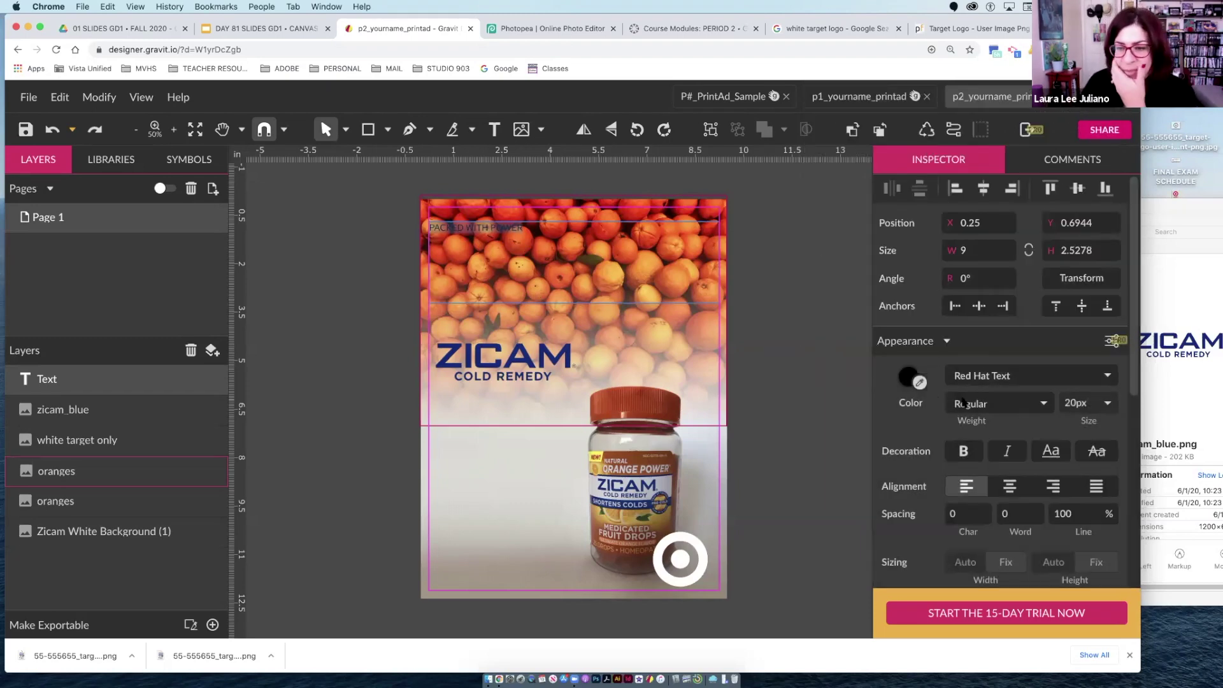
Make the headline bold at 55 px and centre-align it
{"action": "left_click", "coordinate": [1018, 408]}
{"action": "left_click", "coordinate": [973, 459]}
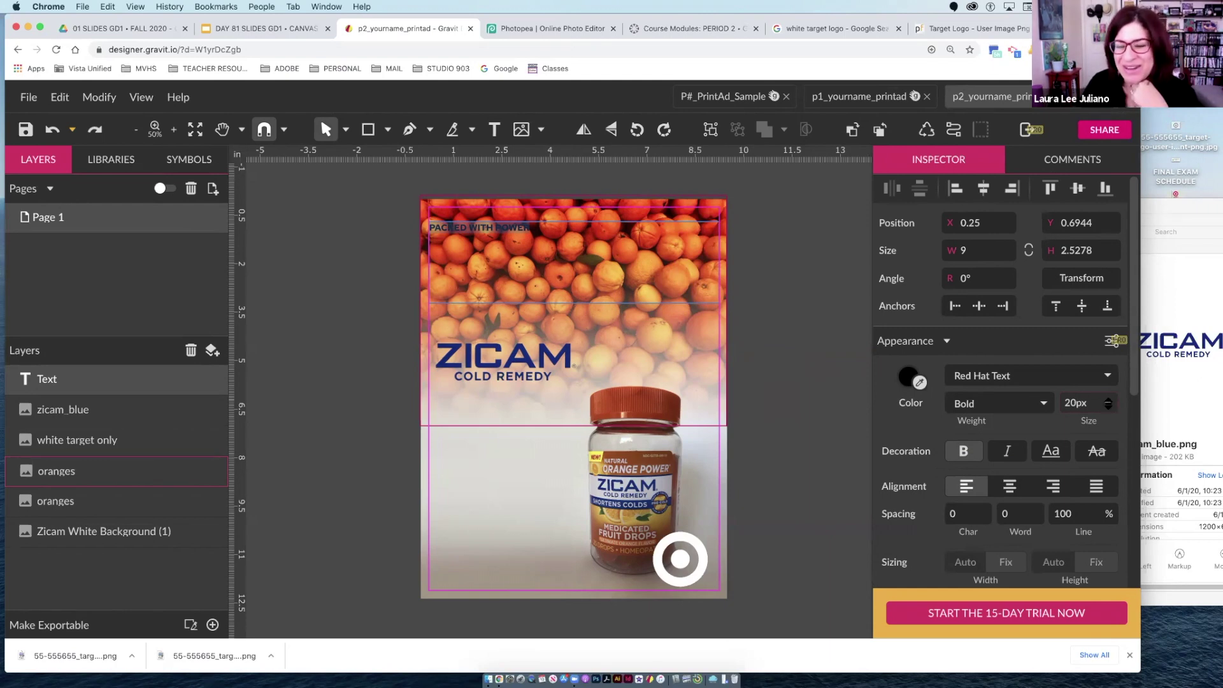
{"action": "left_click", "coordinate": [1107, 403]}
{"action": "type", "text": "5"}
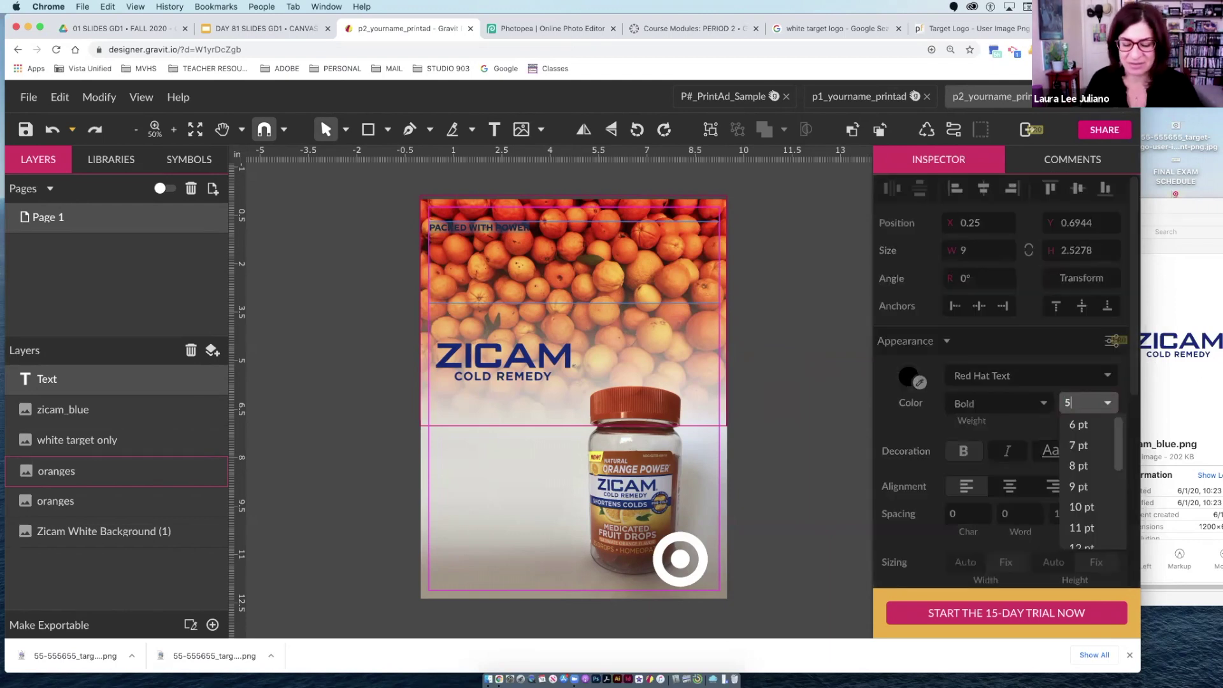
{"action": "type", "text": "5"}
{"action": "key", "text": "Return"}
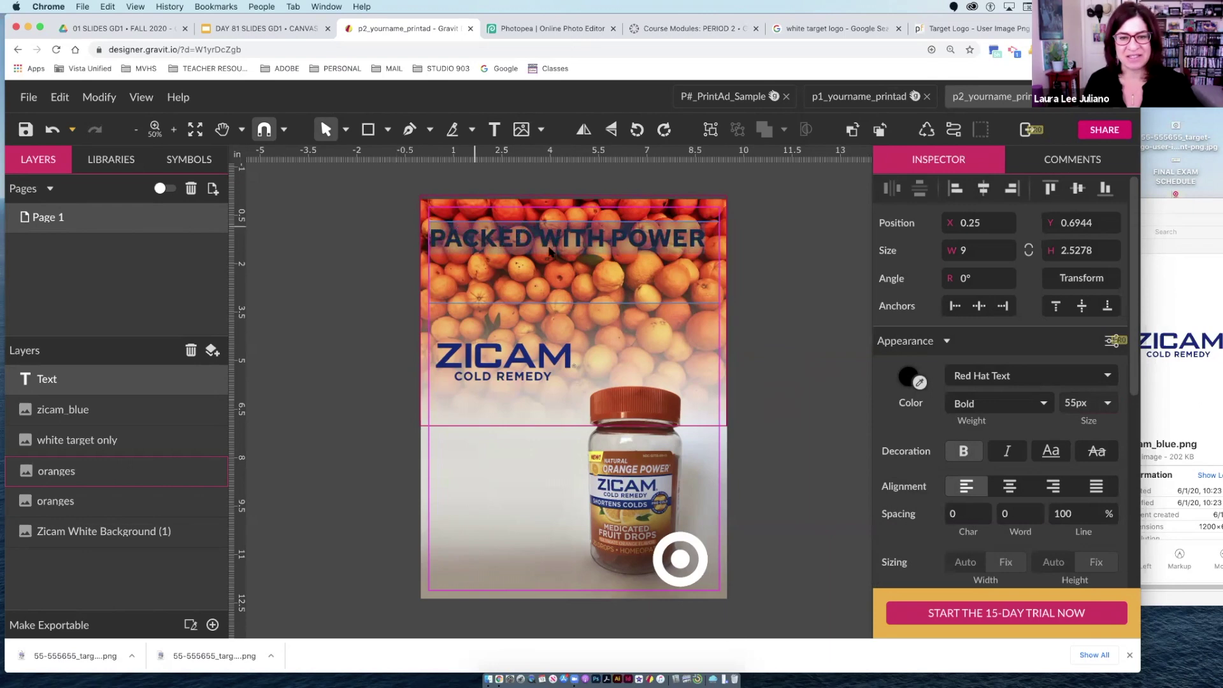
{"action": "left_click", "coordinate": [1008, 486]}
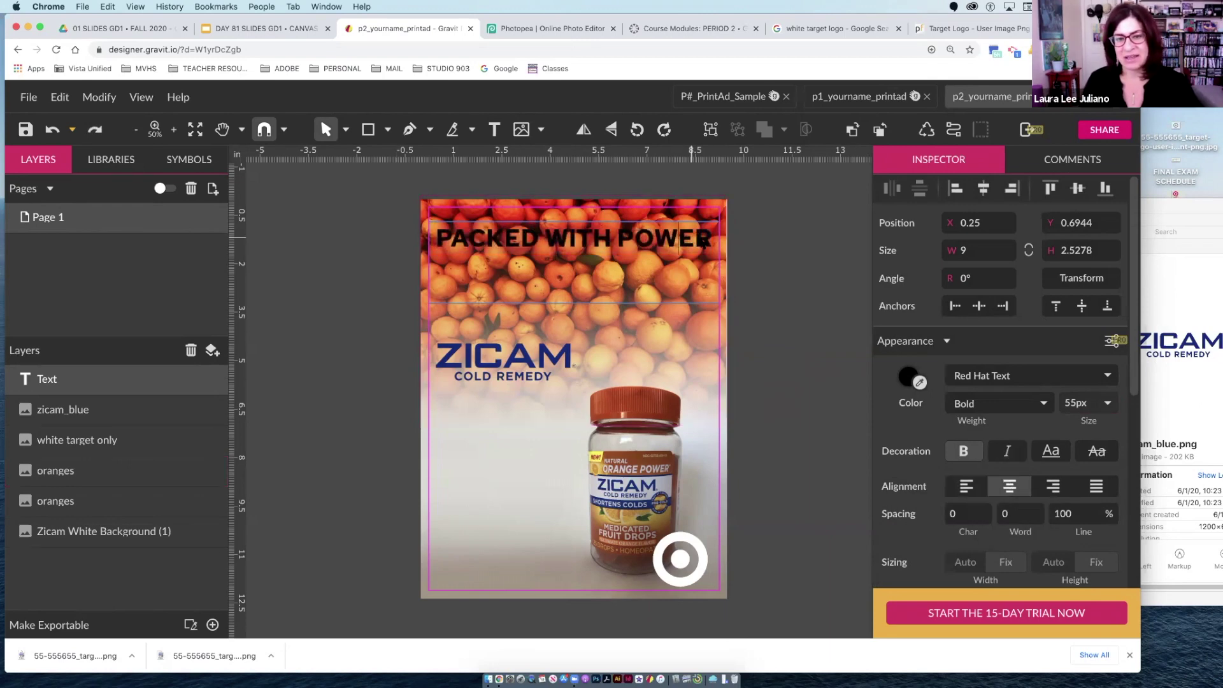
Add "THE POWER OF VITAMIN C" below the headline, leaving a blank line between, and extend the text box to about 3.67 in high
{"action": "type", "text": "TH"}
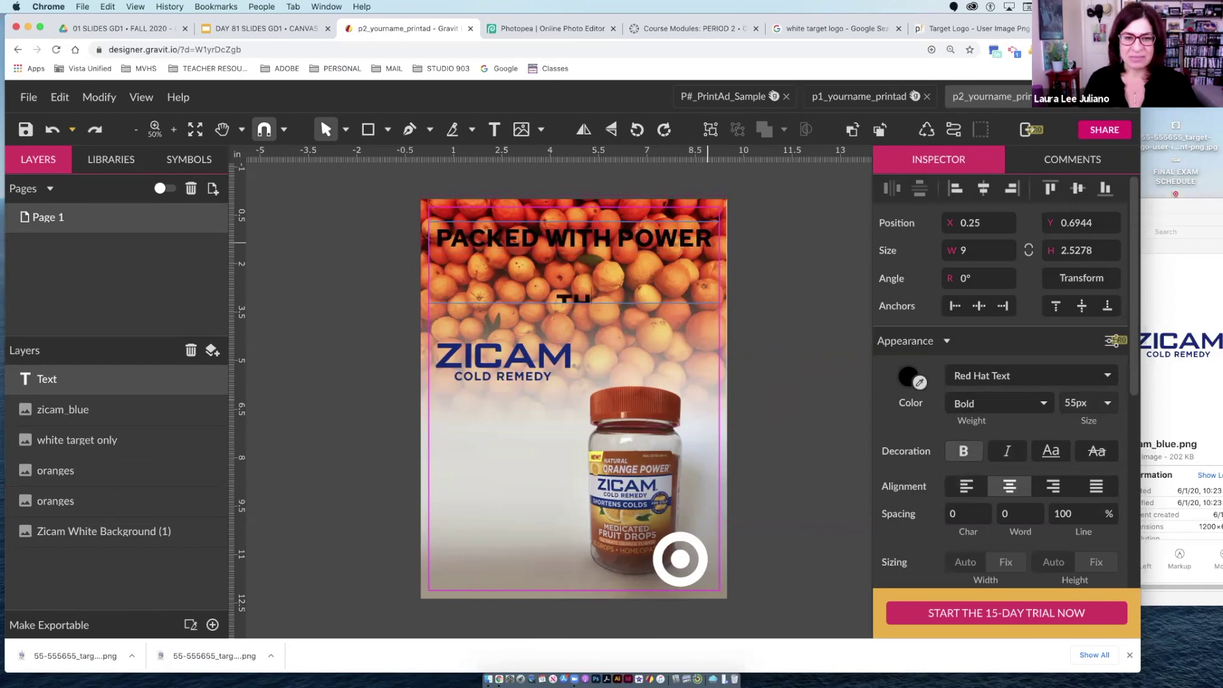
{"action": "type", "text": "E POWER OFVITAMIN"}
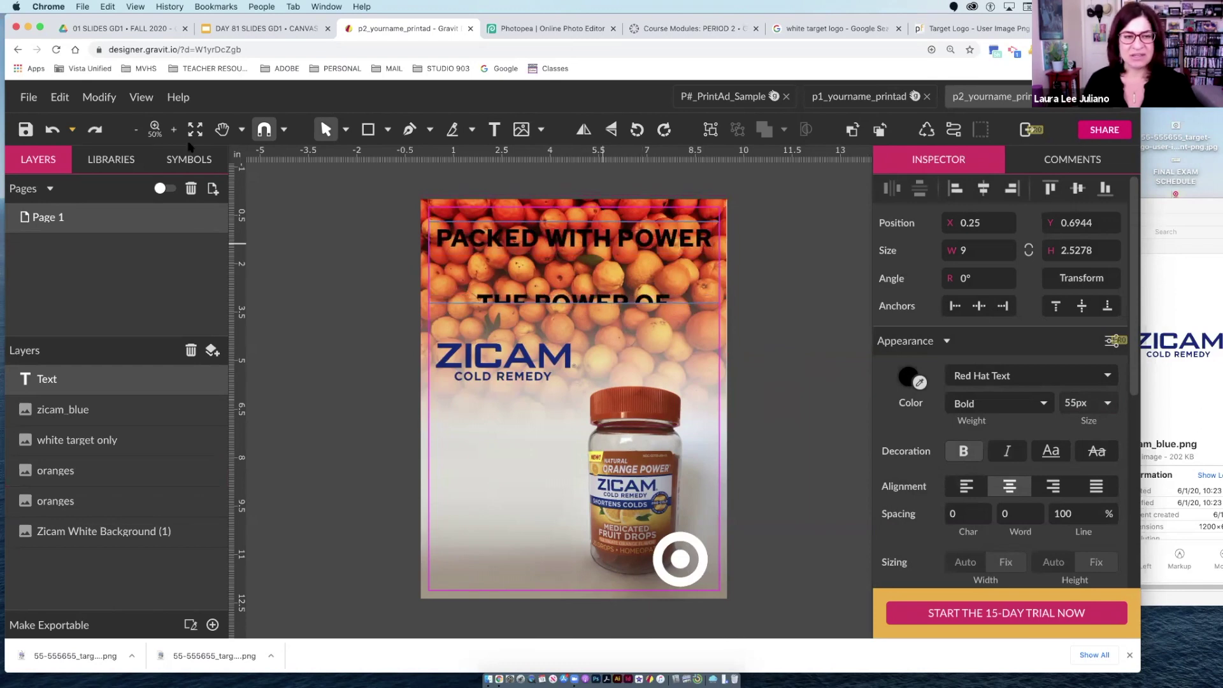
{"action": "key", "text": "Escape"}
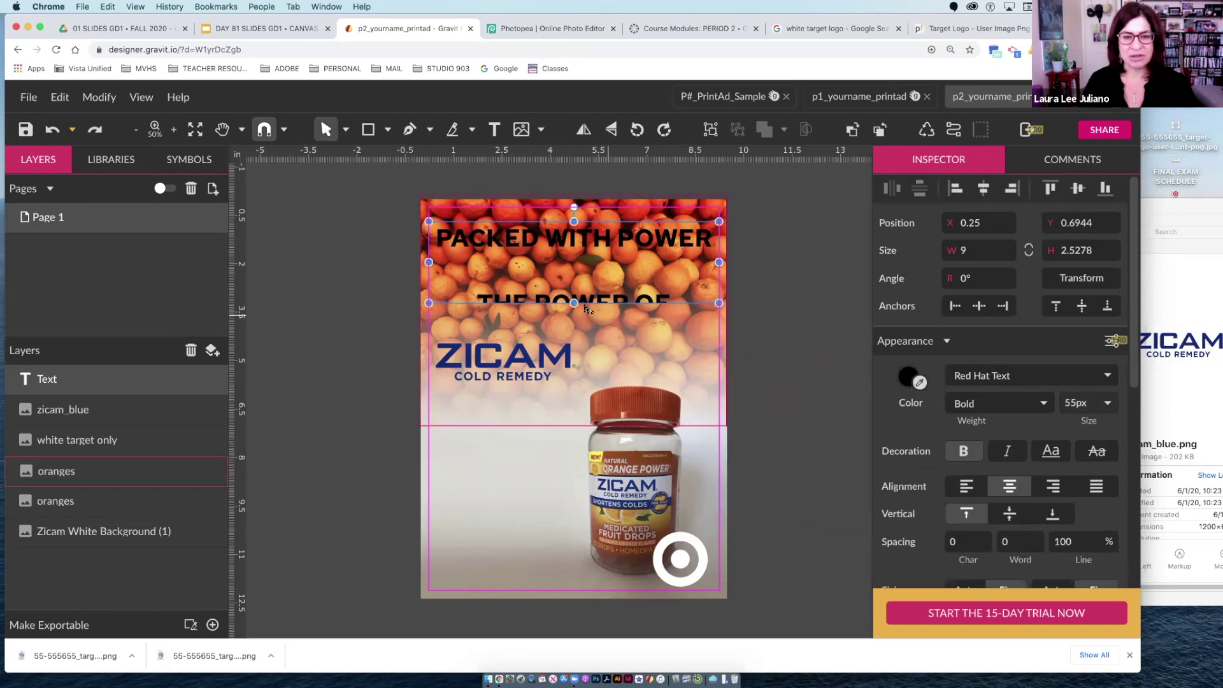
{"action": "left_click_drag", "start_coordinate": [574, 302], "coordinate": [574, 341]}
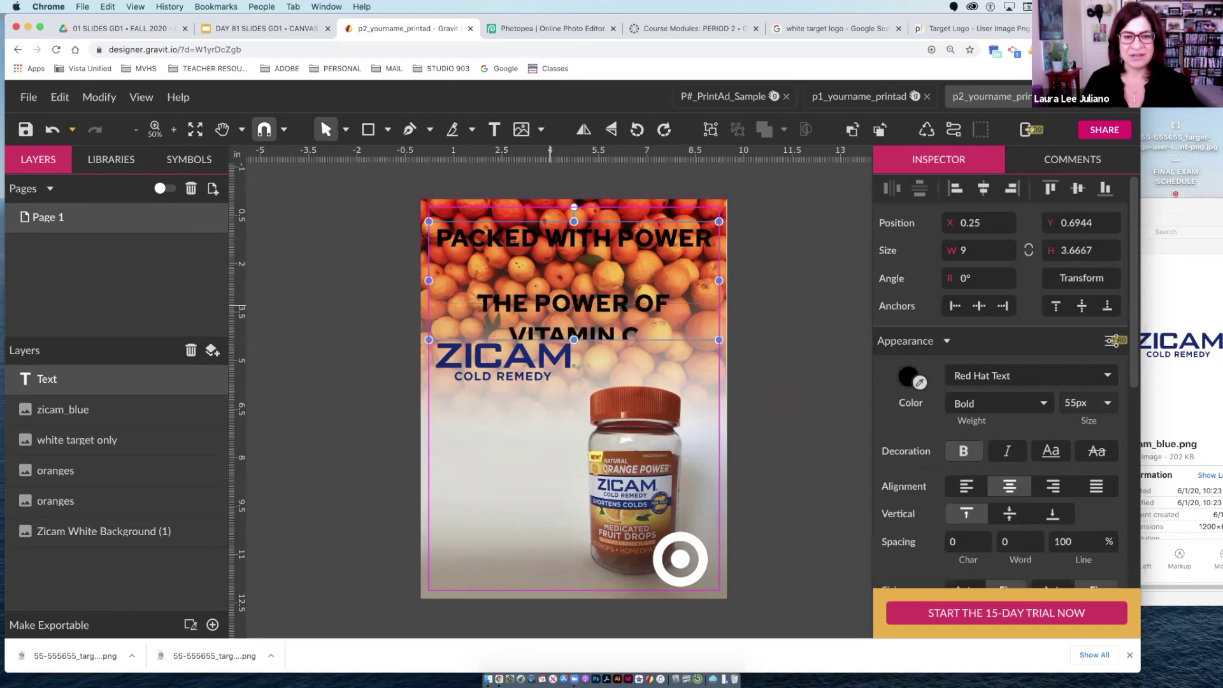
Set the "THE POWER OF VITAMIN C" line to 45 px and remove the blank line above it
{"action": "double_click", "coordinate": [549, 308]}
{"action": "key", "text": "super+a"}
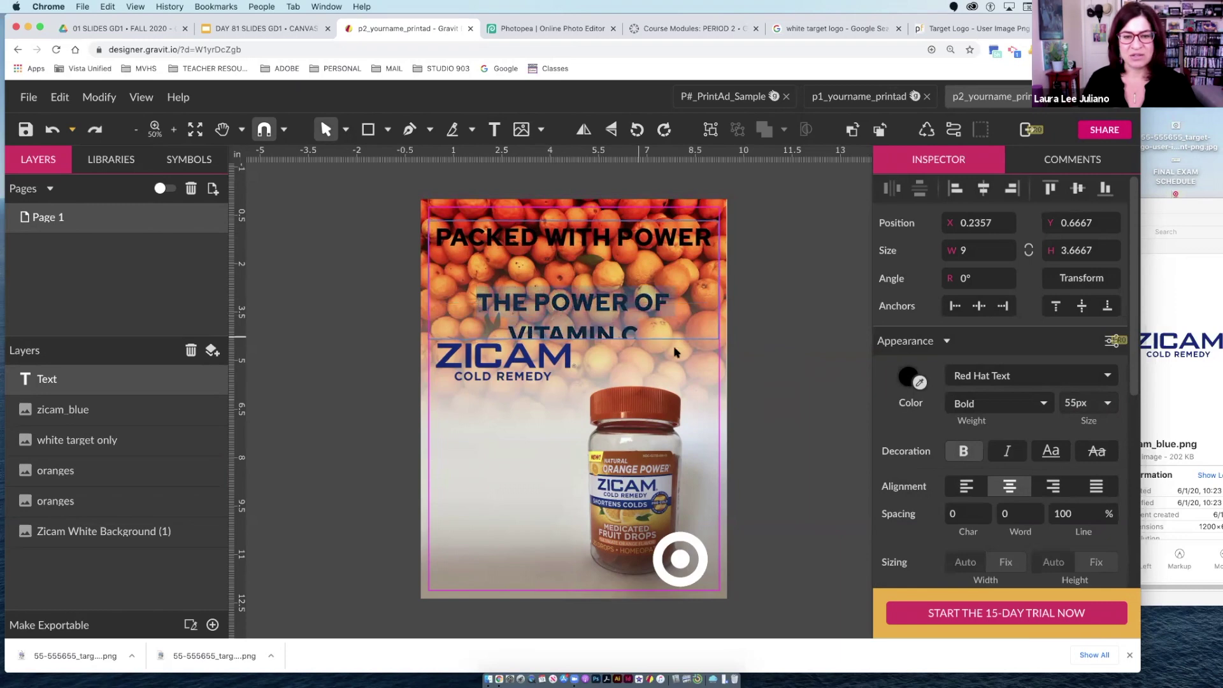
{"action": "left_click", "coordinate": [1093, 405]}
{"action": "left_click_drag", "start_coordinate": [1093, 404], "coordinate": [1069, 403]}
{"action": "type", "text": "45"}
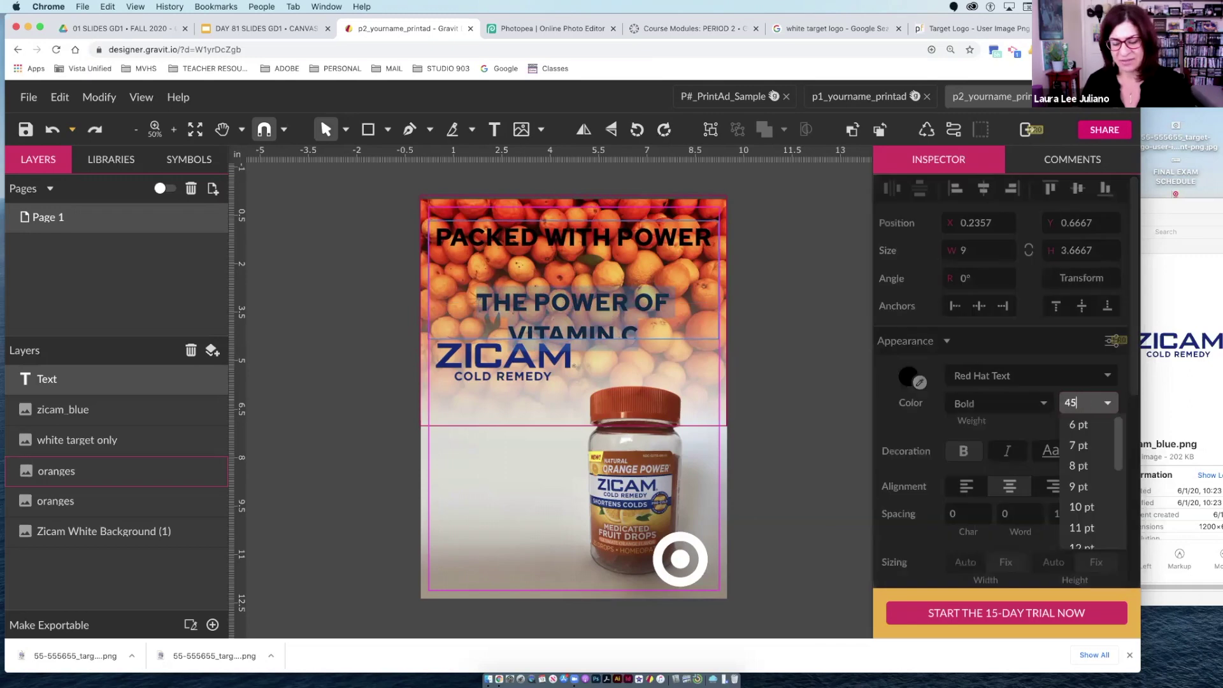
{"action": "key", "text": "Return"}
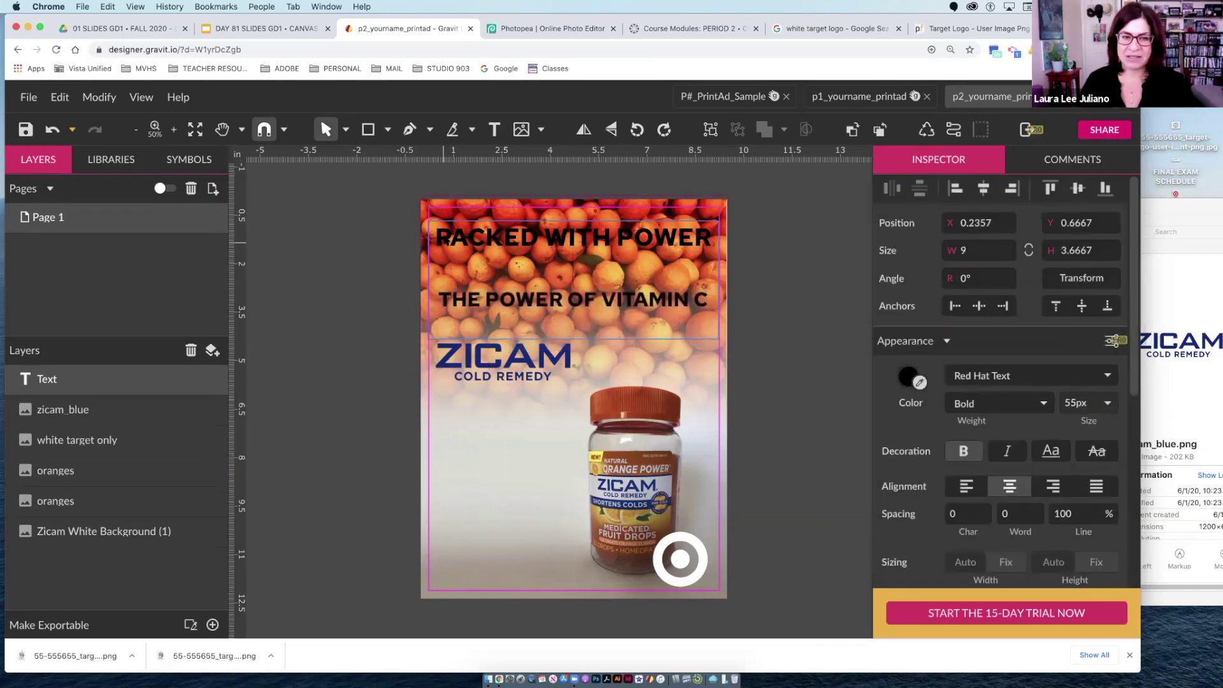
{"action": "left_click", "coordinate": [440, 300]}
{"action": "key", "text": "BackSpace"}
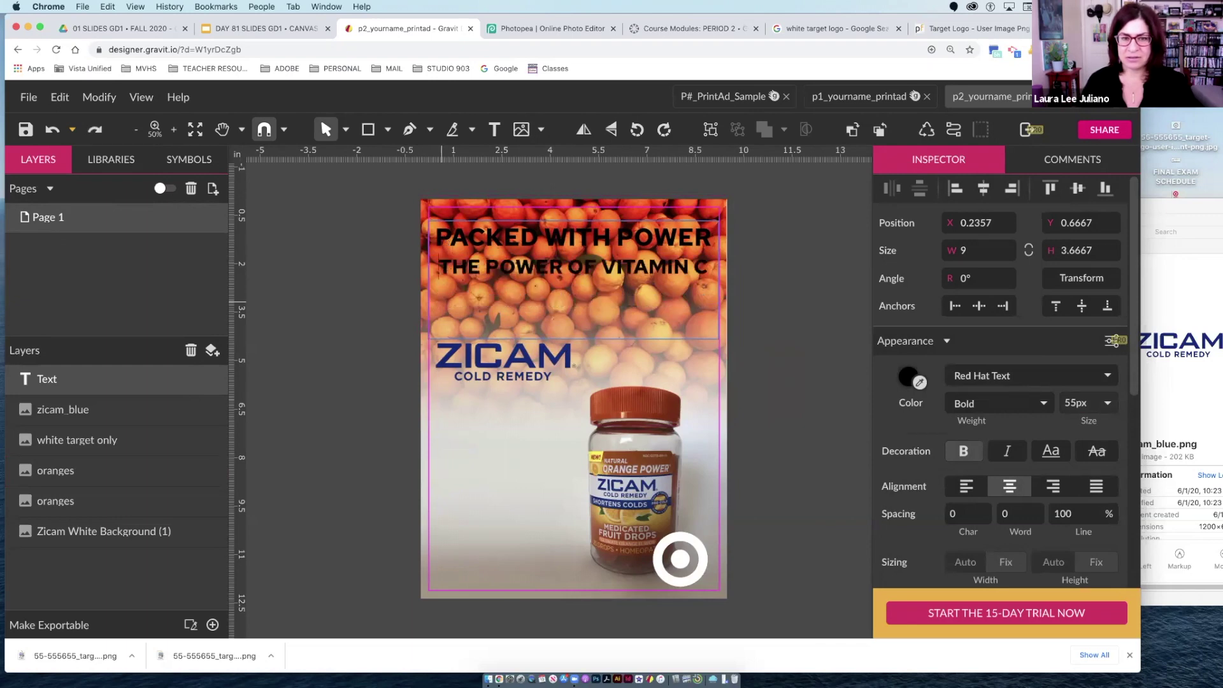
Shorten the headline text box to about 1.72 in high and move it down to Y about 1.22 in
{"action": "key", "text": "Escape"}
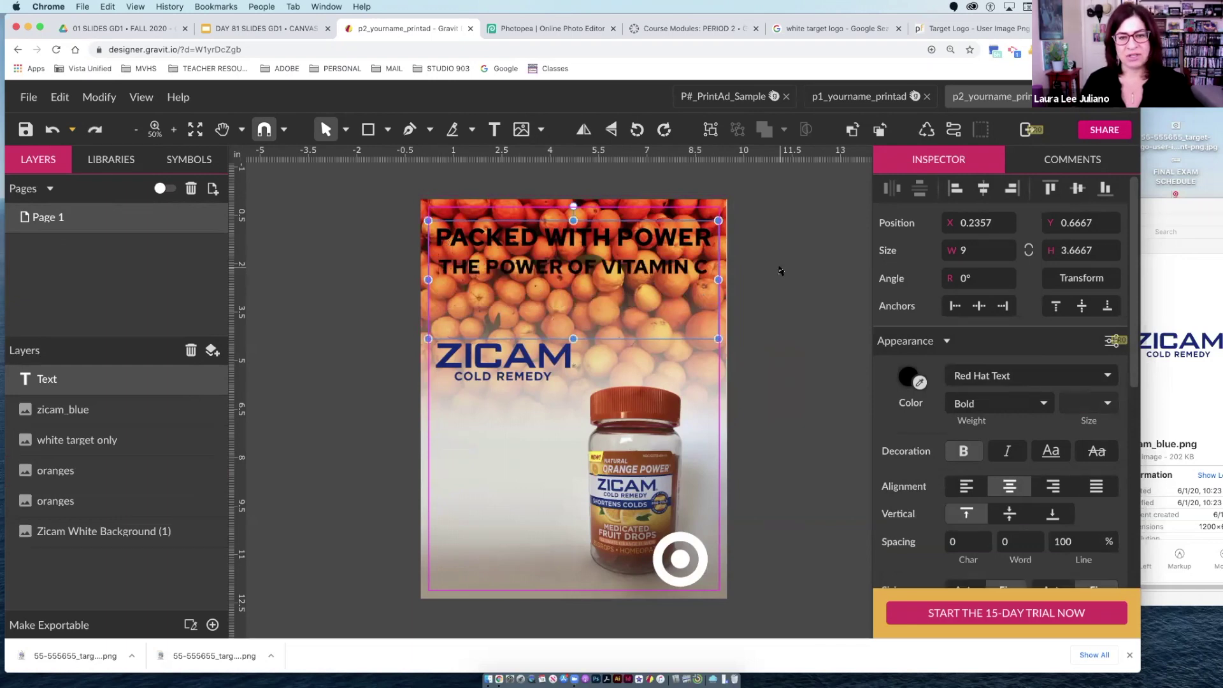
{"action": "left_click_drag", "start_coordinate": [573, 338], "coordinate": [581, 276]}
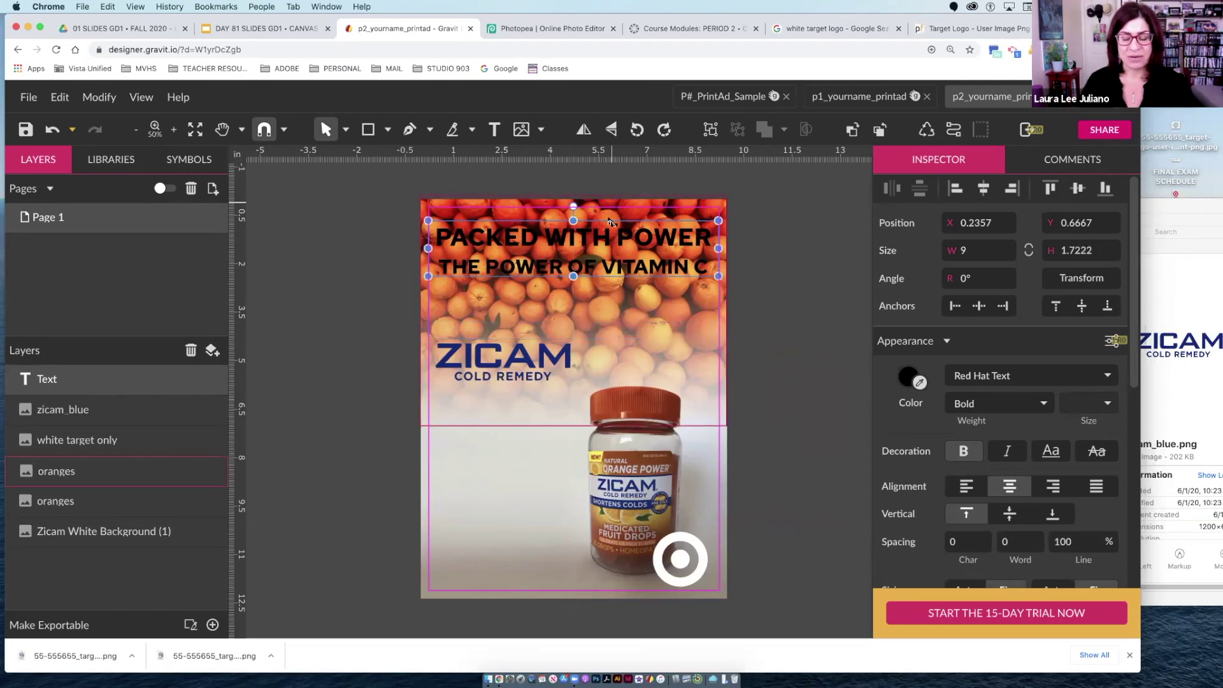
{"action": "left_click_drag", "start_coordinate": [610, 221], "coordinate": [610, 240]}
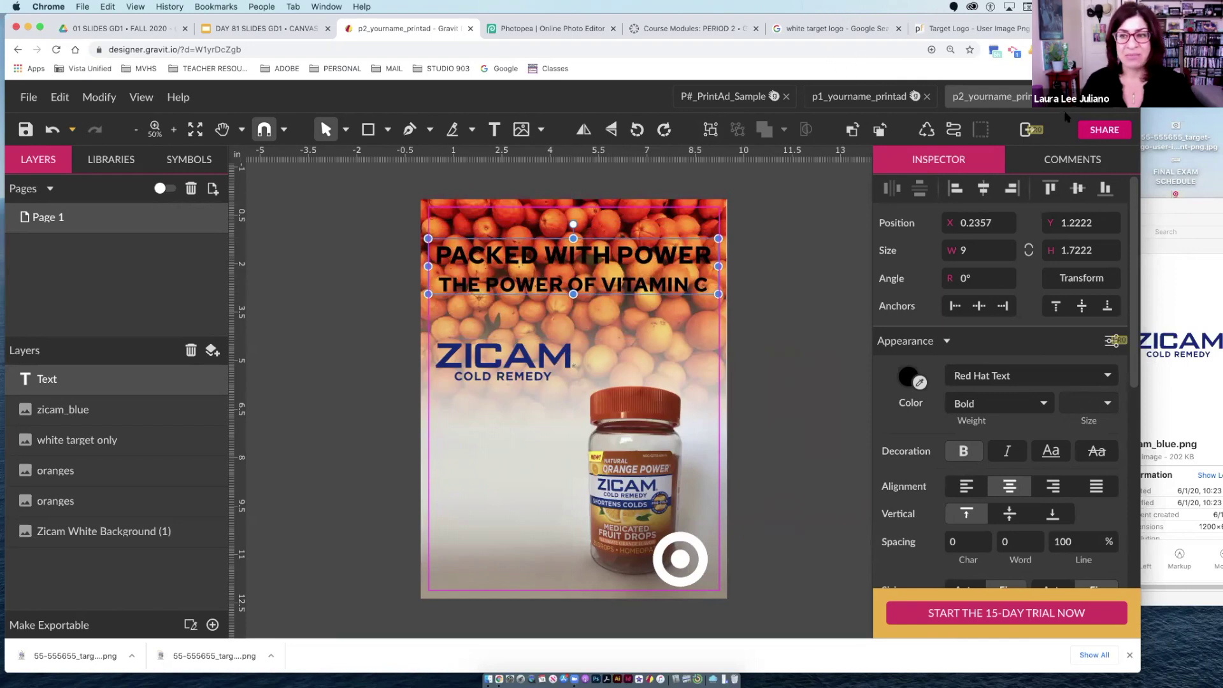
Check the headline treatment in the P#_PrintAd_Sample design, then return to the p2_yourname_printad design
{"action": "left_click", "coordinate": [842, 102]}
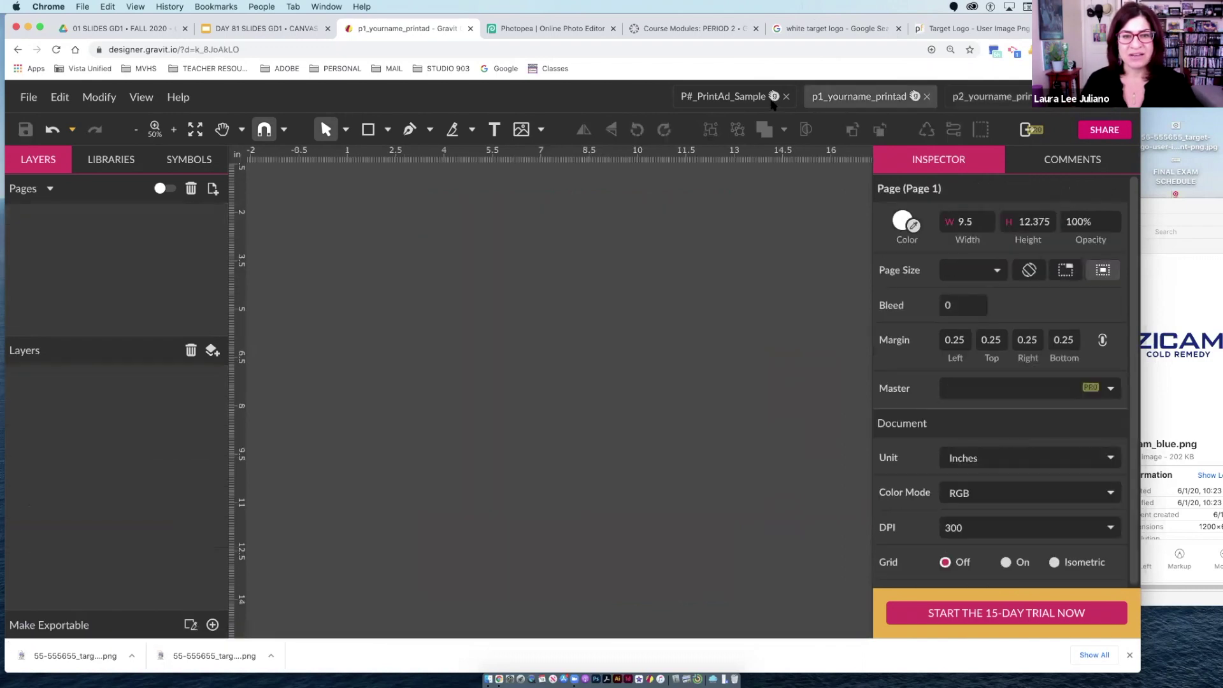
{"action": "left_click", "coordinate": [762, 102]}
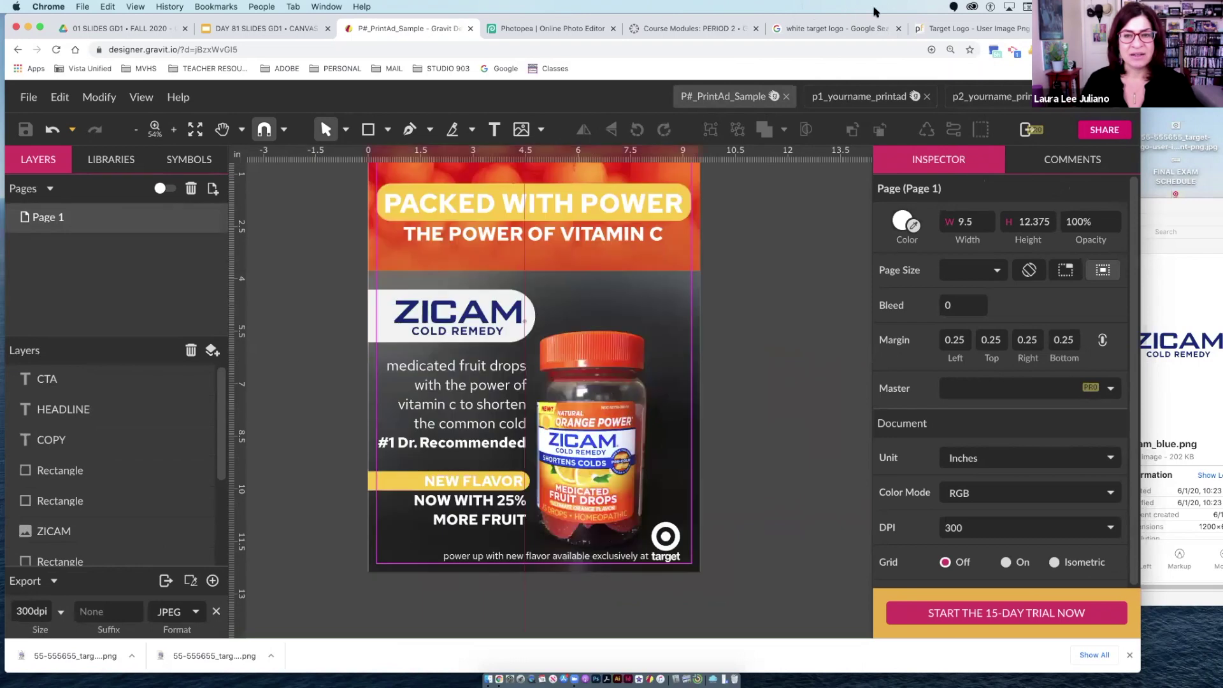
{"action": "left_click", "coordinate": [991, 97]}
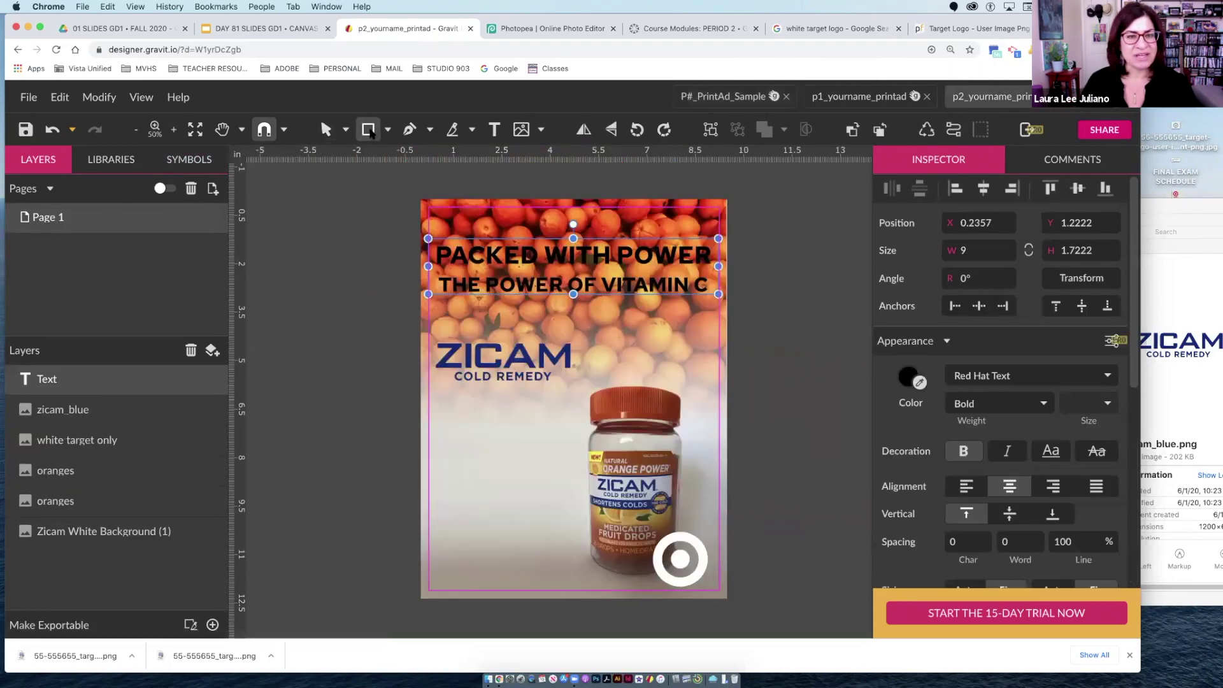
Draw a rectangle about 9.01 × 2.86 in over the headline text and round its corners to 1.43
{"action": "key", "text": "v"}
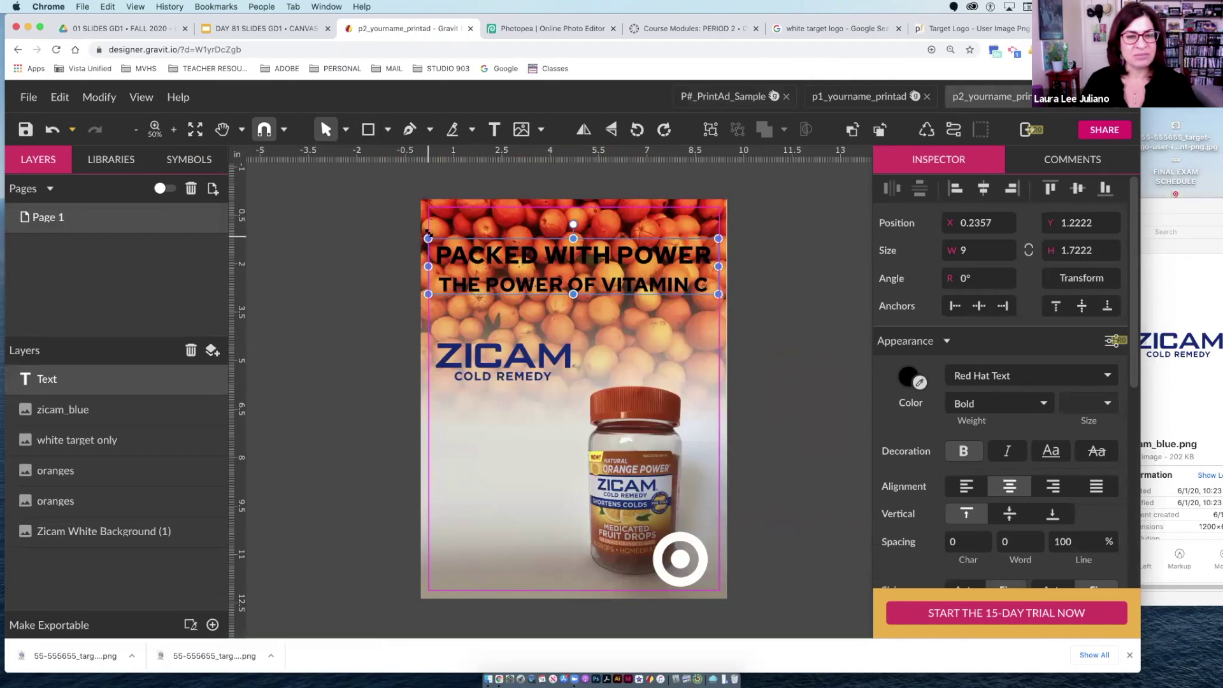
{"action": "left_click", "coordinate": [372, 135]}
{"action": "mouse_move", "coordinate": [428, 228]}
{"action": "left_mouse_down"}
{"action": "mouse_move", "coordinate": [603, 318]}
{"action": "mouse_move", "coordinate": [723, 320]}
{"action": "left_mouse_up"}
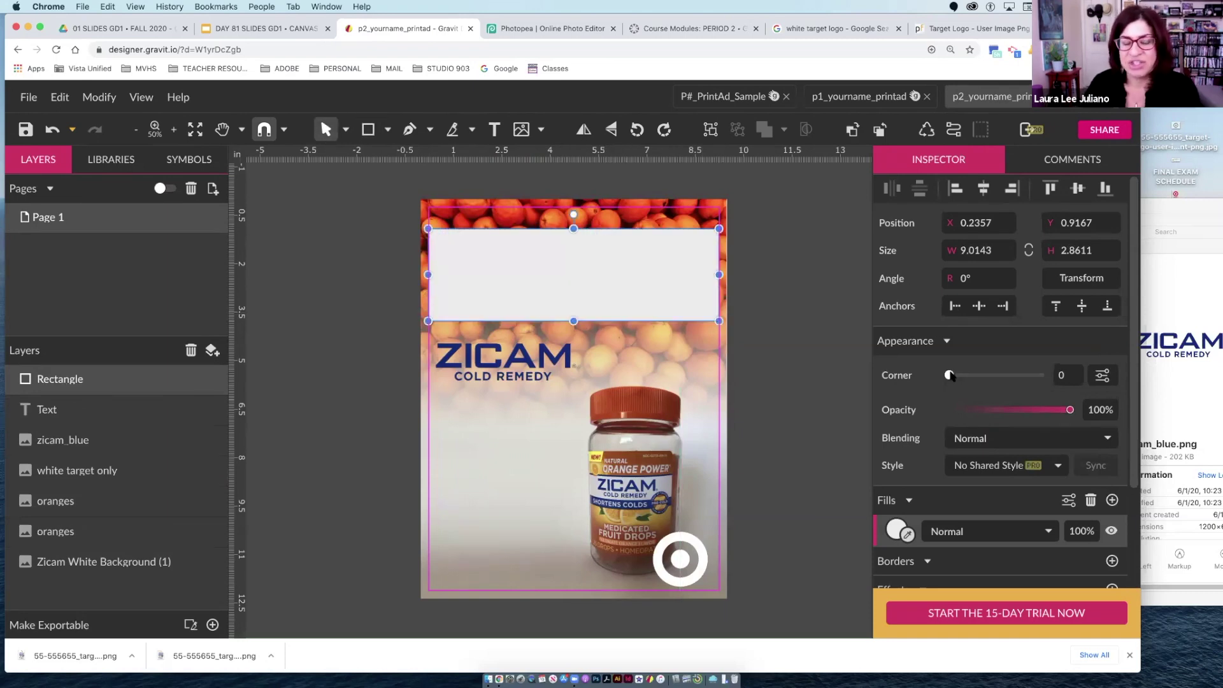
{"action": "left_click_drag", "start_coordinate": [951, 376], "coordinate": [893, 385]}
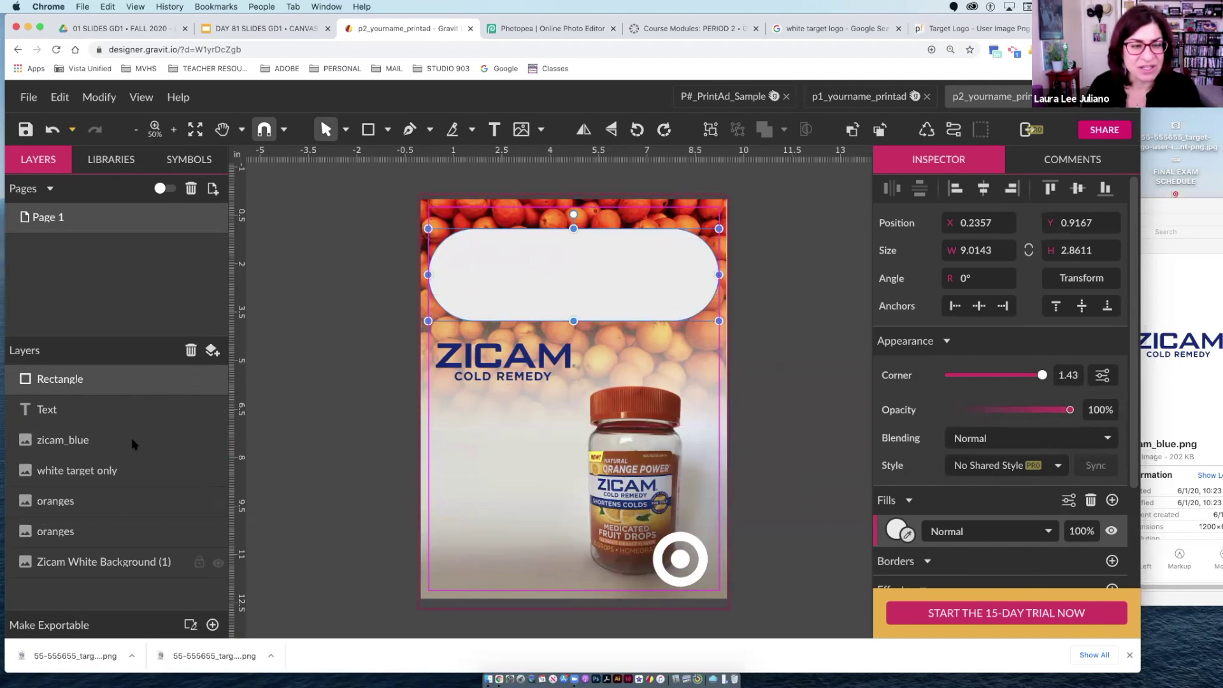
Rename the rounded rectangle's layer headlinepill and fill it with the dark blue sampled from the bottle's label
{"action": "double_click", "coordinate": [76, 379]}
{"action": "type", "text": "HEAD"}
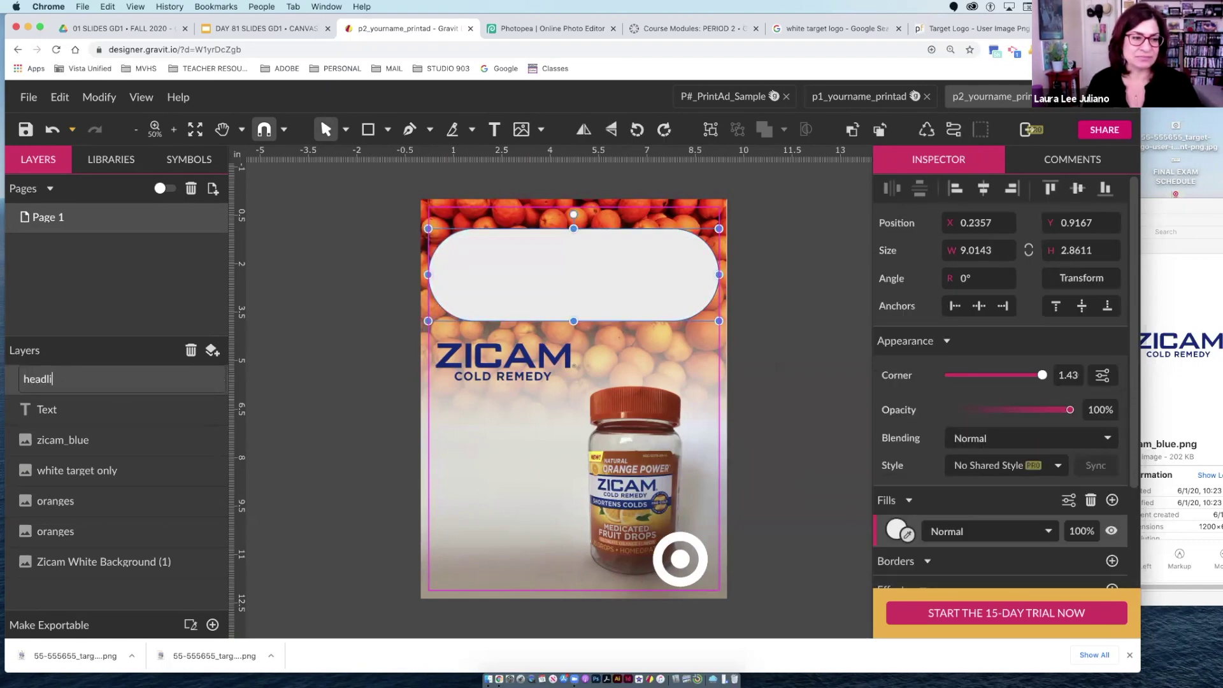
{"action": "type", "text": "linepill"}
{"action": "key", "text": "Return"}
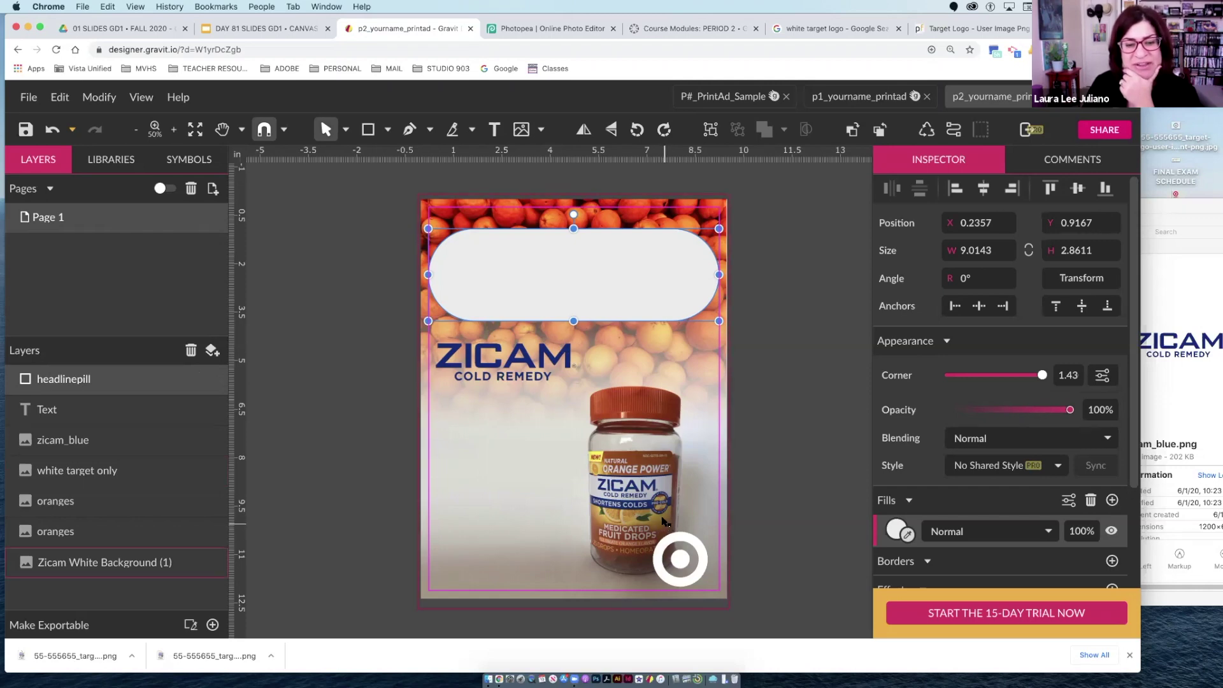
{"action": "left_click", "coordinate": [907, 534]}
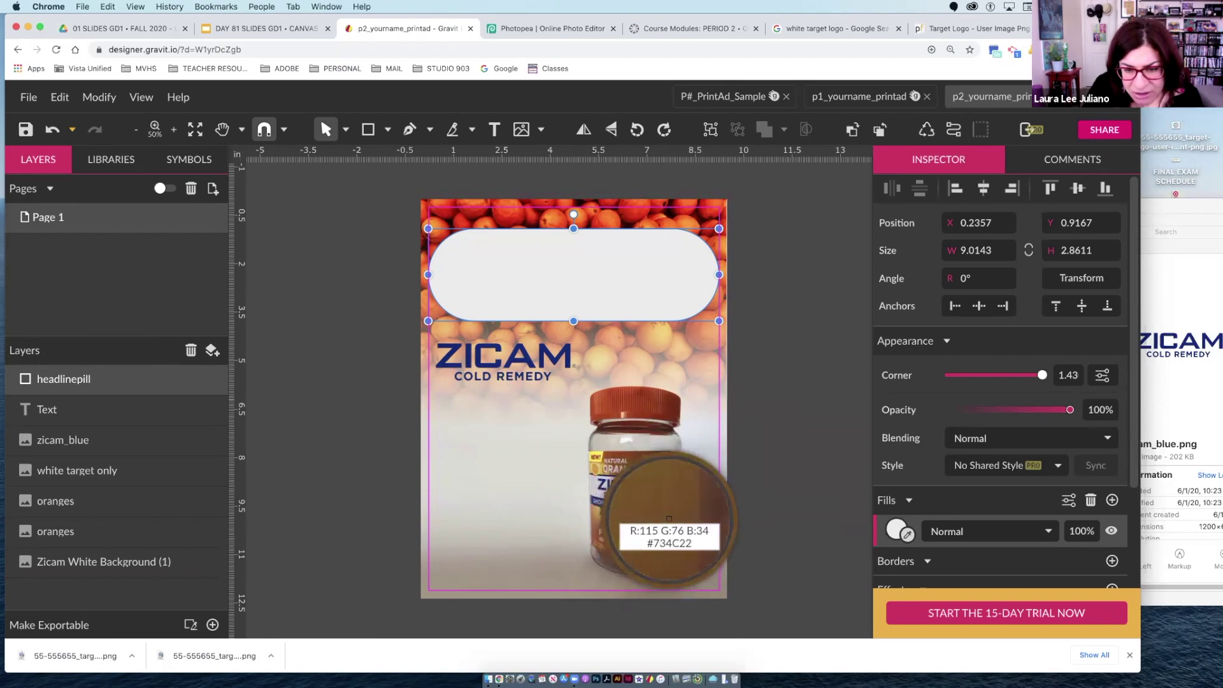
{"action": "left_click", "coordinate": [679, 558]}
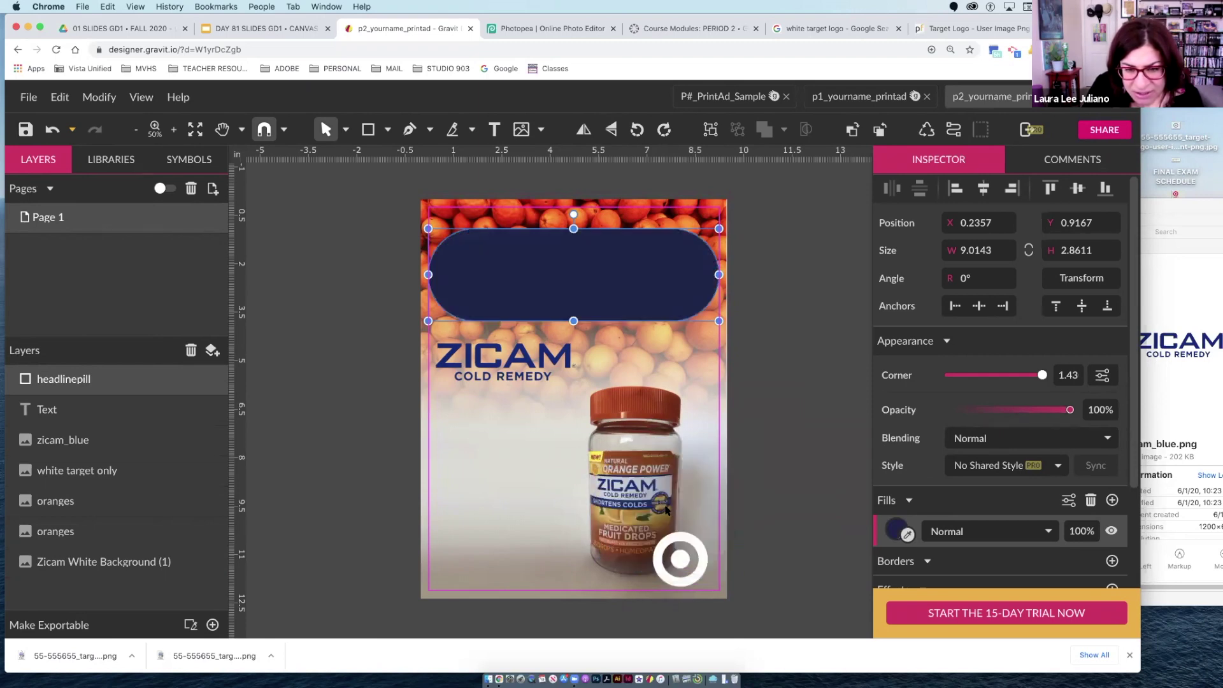
Replace the headline pill's fill with the orange sampled from the bottle's label and brighten it to #FFB73B
{"action": "left_click", "coordinate": [907, 535]}
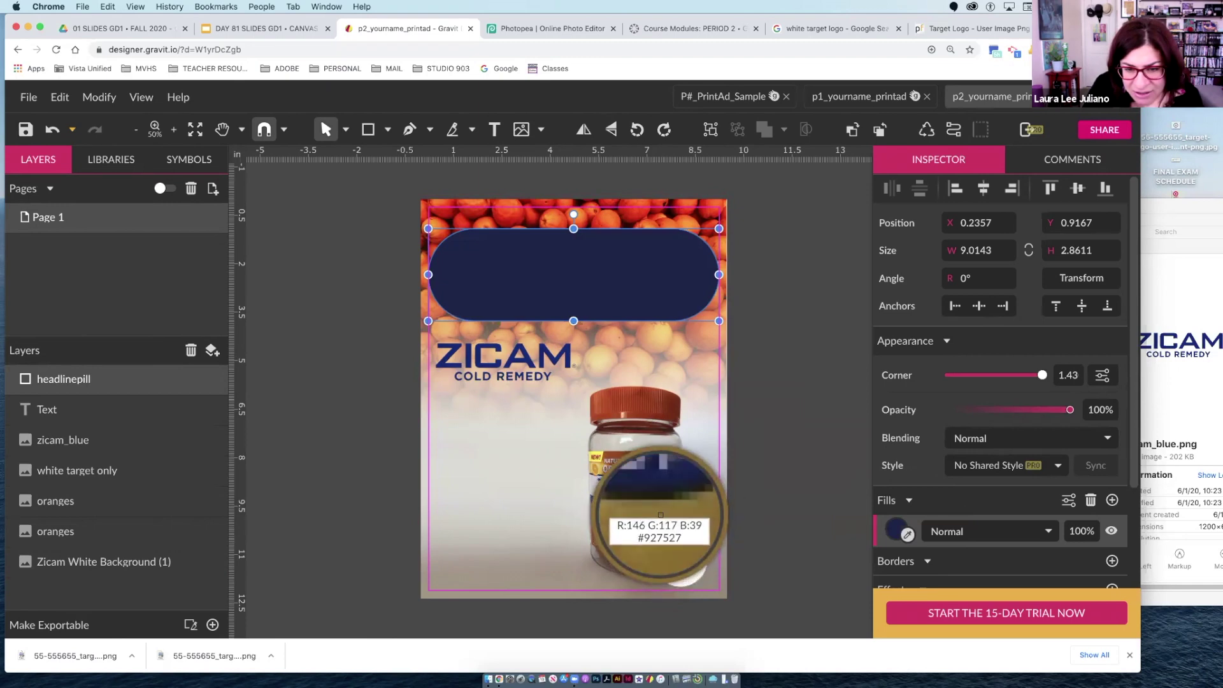
{"action": "left_click", "coordinate": [661, 517]}
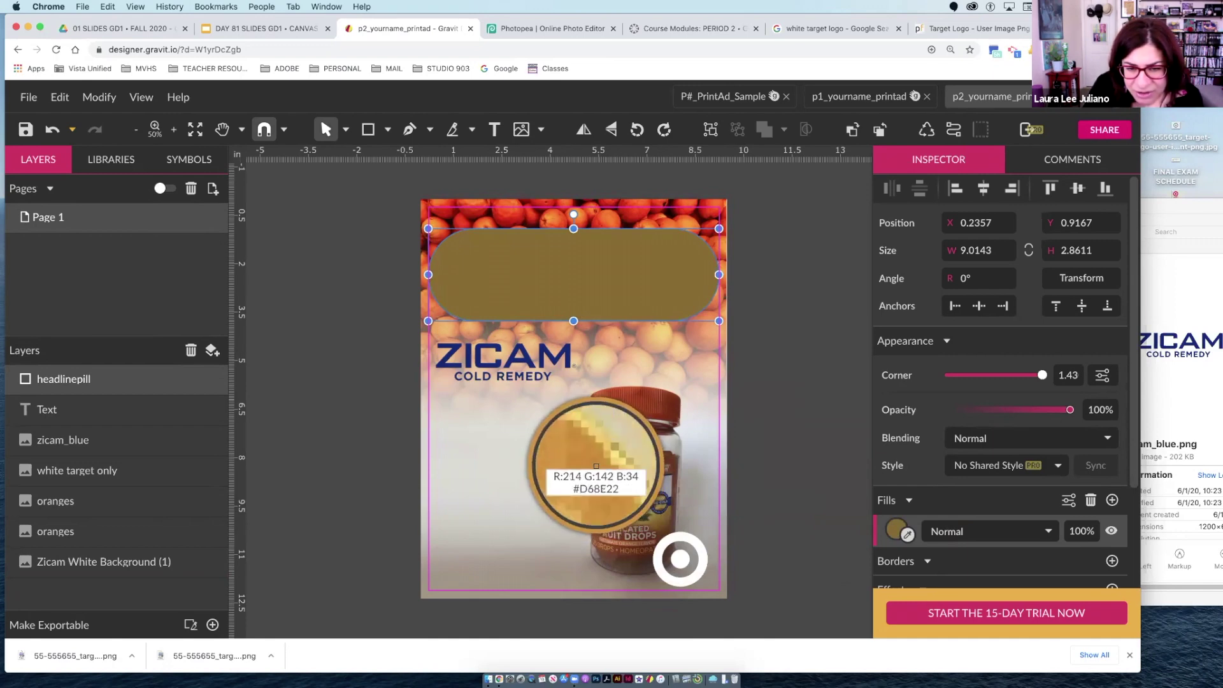
{"action": "left_click", "coordinate": [598, 466]}
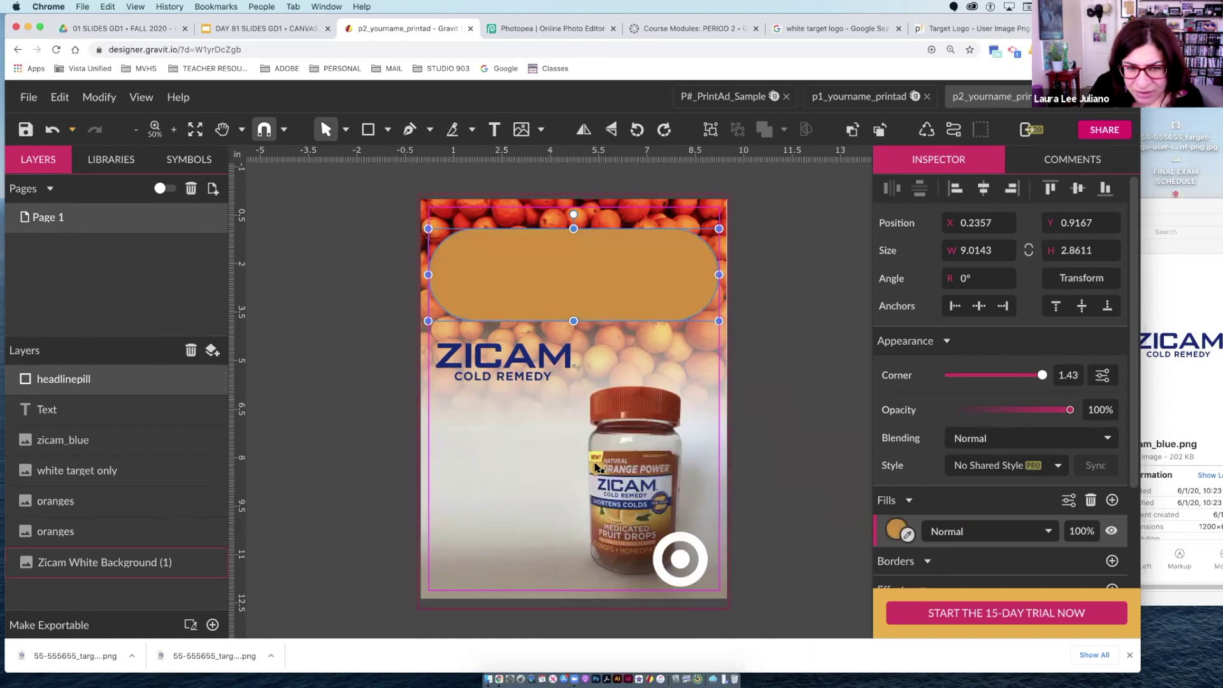
{"action": "left_click", "coordinate": [908, 535]}
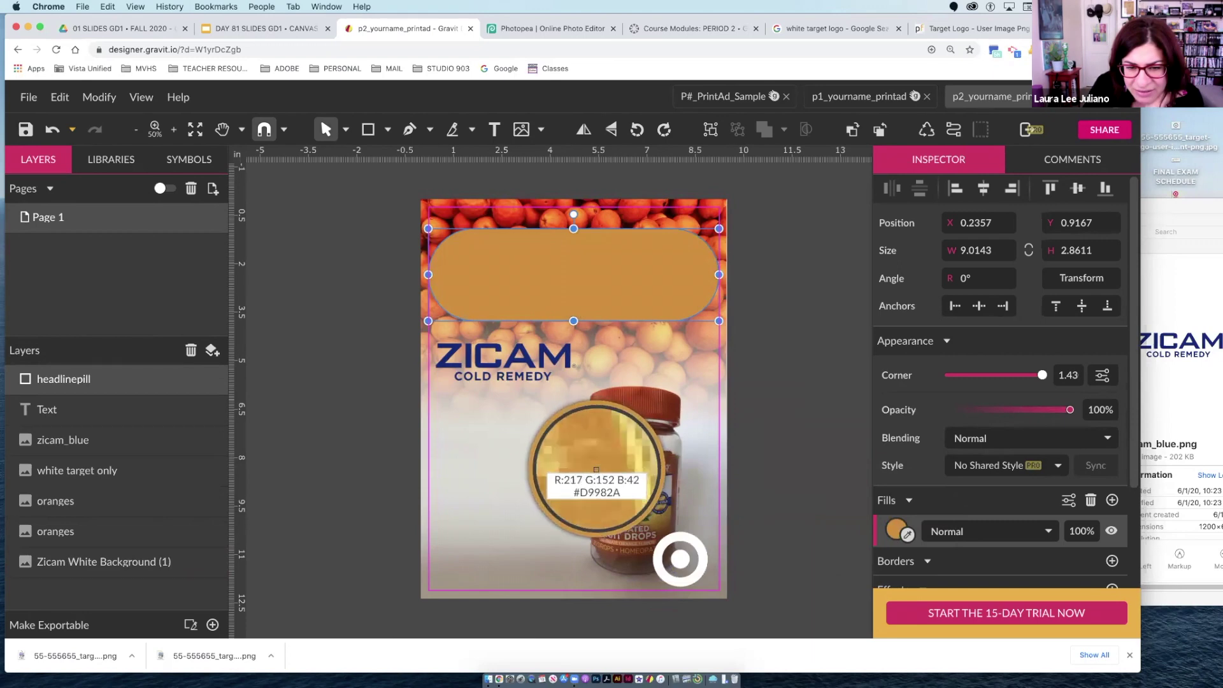
{"action": "left_click", "coordinate": [597, 470]}
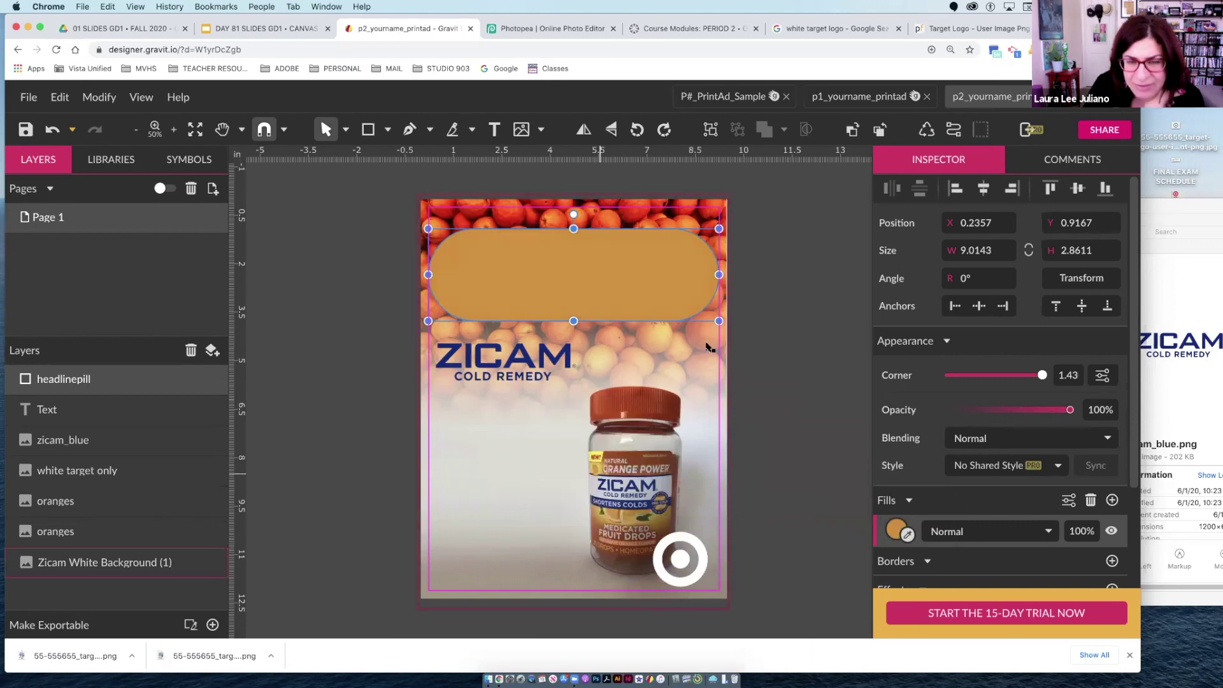
{"action": "left_click", "coordinate": [897, 530]}
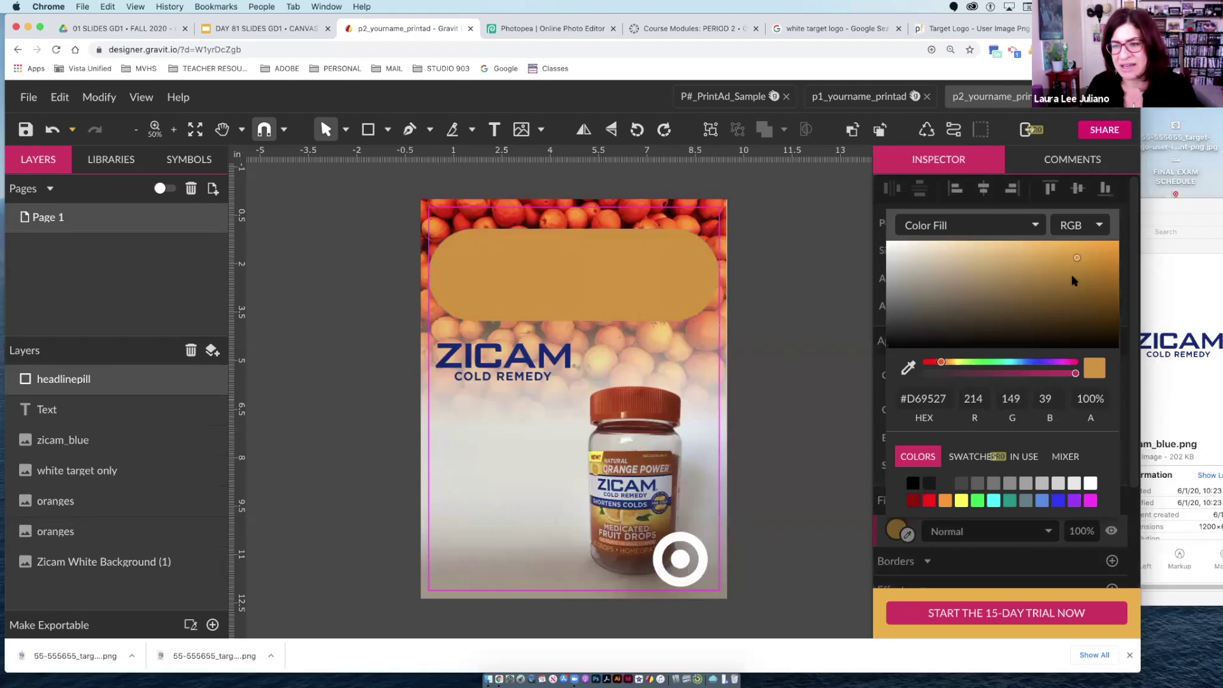
{"action": "left_click_drag", "start_coordinate": [1076, 256], "coordinate": [1065, 242]}
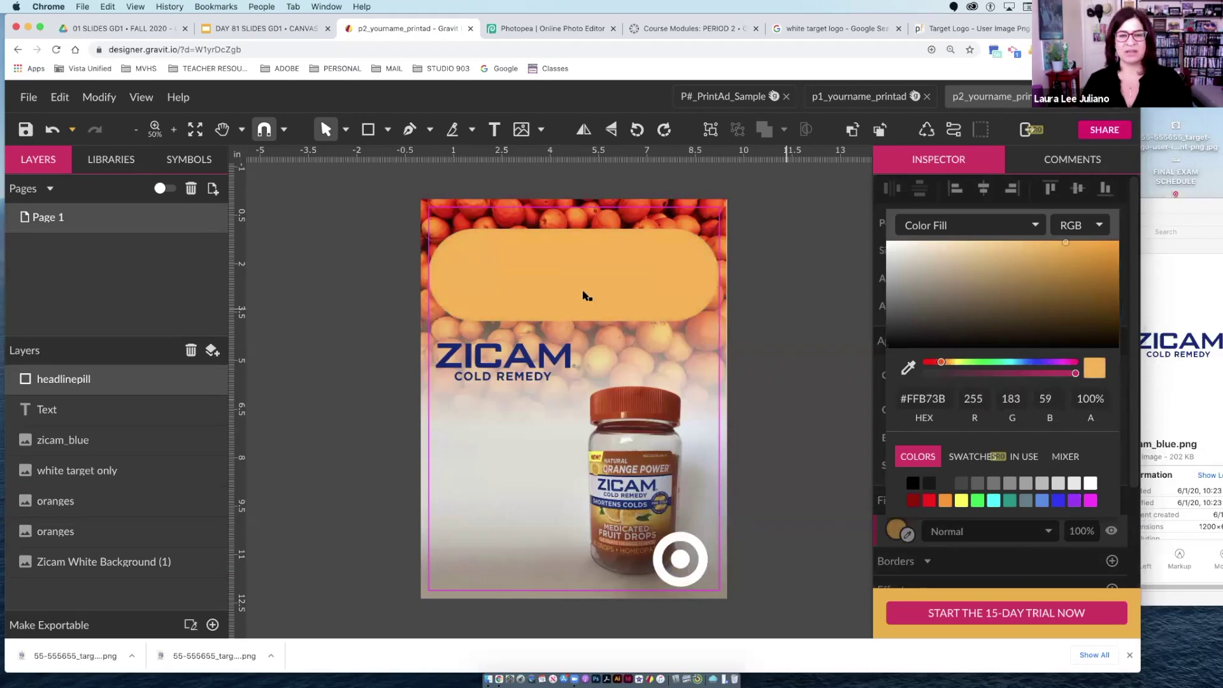
{"action": "key", "text": "Escape"}
Place the headlinepill layer beneath the Text layer and nudge the headline down to Y about 1.49 in, centred on the pill
{"action": "left_click", "coordinate": [58, 408]}
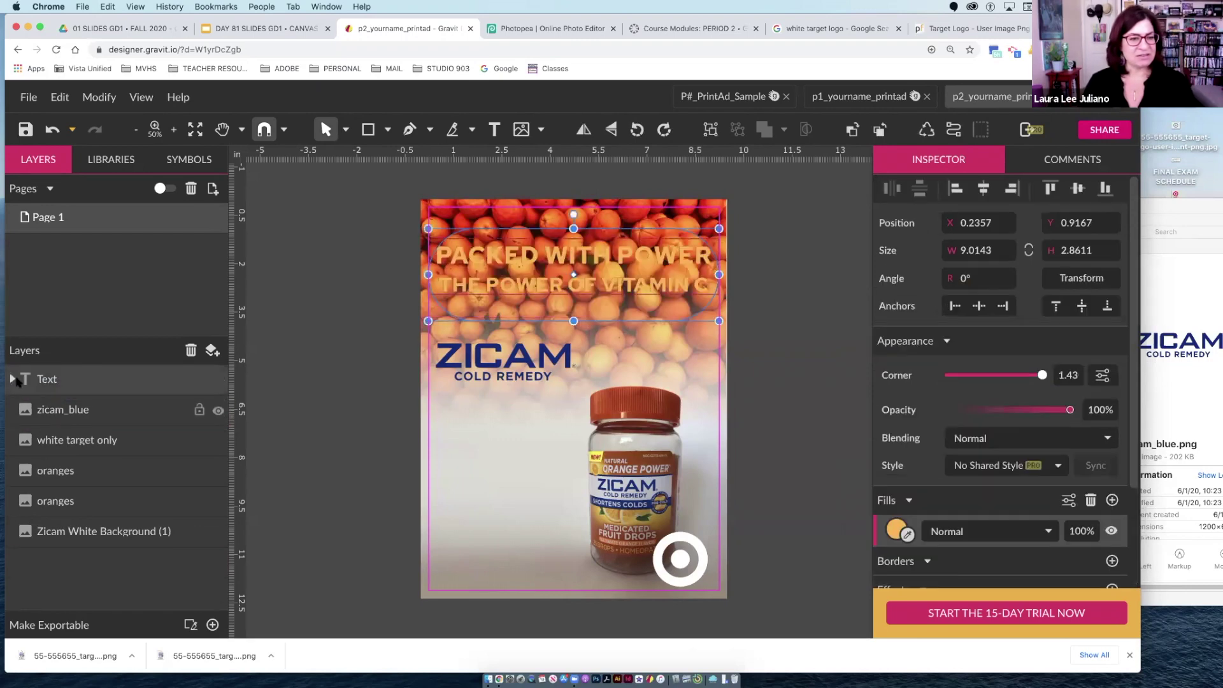
{"action": "left_click_drag", "start_coordinate": [51, 403], "coordinate": [169, 512]}
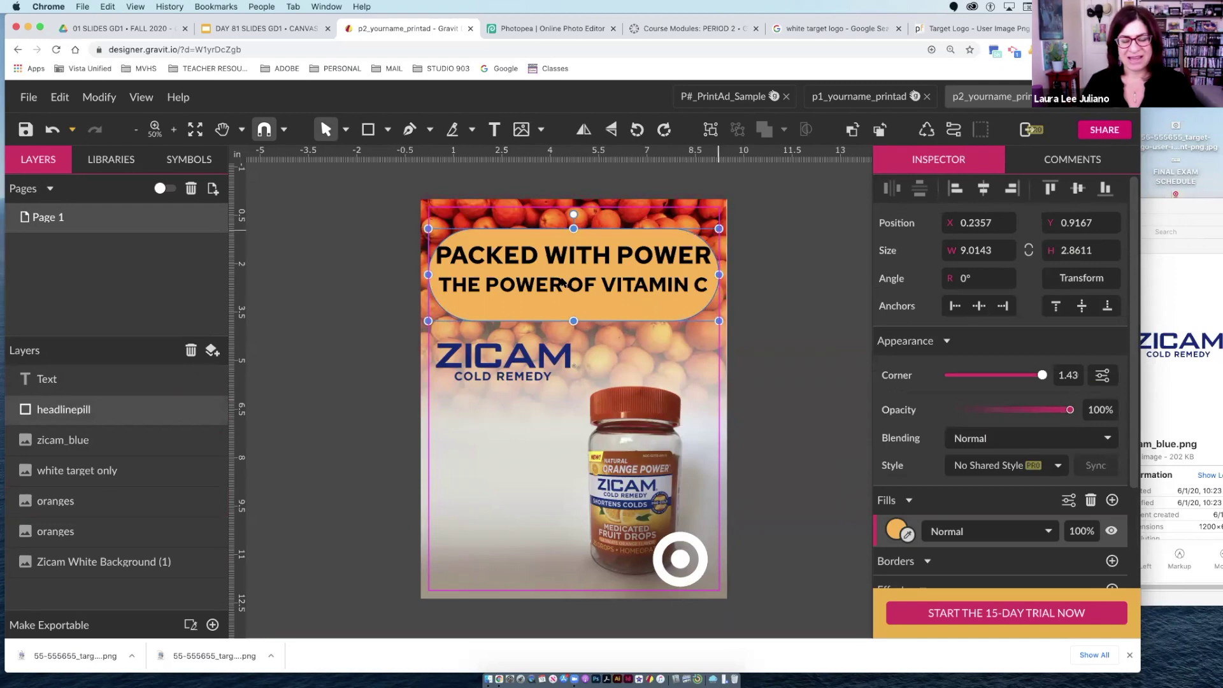
{"action": "left_click", "coordinate": [542, 285]}
{"action": "key", "text": "Down"}
{"action": "key", "text": "Down"}
{"action": "key", "text": "Down"}
{"action": "key", "text": "Down"}
{"action": "key", "text": "Down"}
{"action": "key", "text": "Down"}
{"action": "key", "text": "Down"}
{"action": "key", "text": "Down"}
{"action": "key", "text": "Down"}
{"action": "key", "text": "Down"}
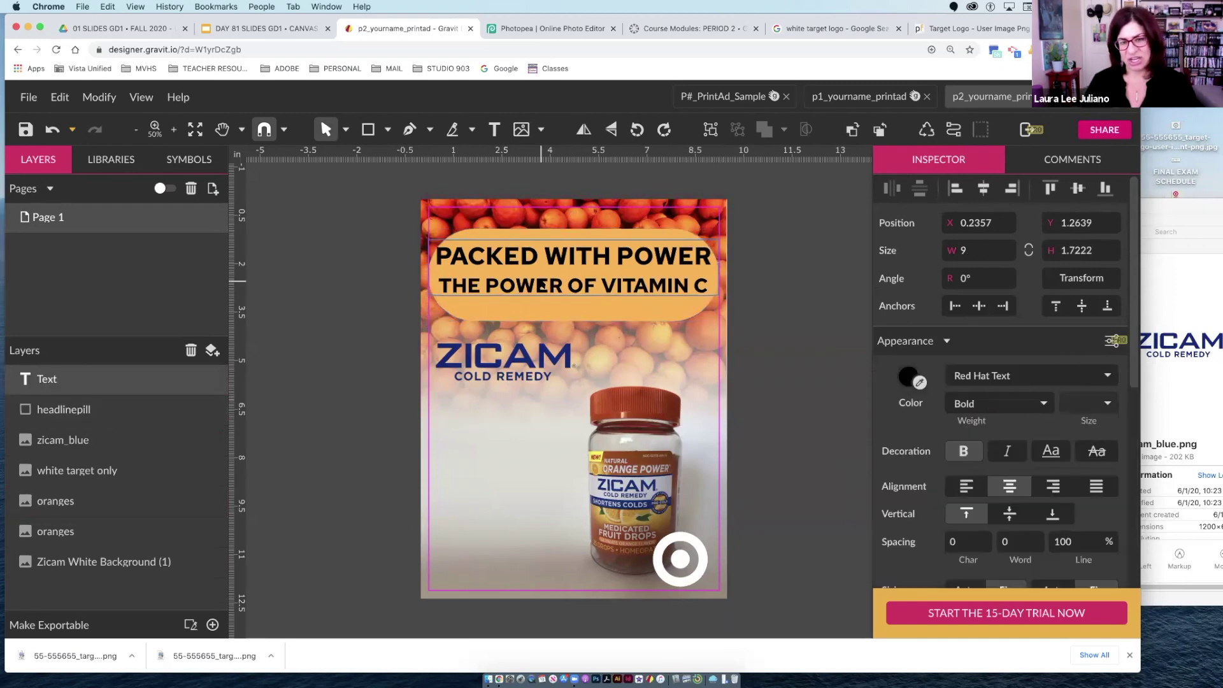
{"action": "key", "text": "Down"}
{"action": "key", "text": "Down"}
{"action": "key", "text": "Down"}
{"action": "key", "text": "Down"}
{"action": "key", "text": "Down"}
{"action": "key", "text": "Down"}
{"action": "key", "text": "Down"}
{"action": "key", "text": "Down"}
{"action": "key", "text": "Down"}
{"action": "key", "text": "Down"}
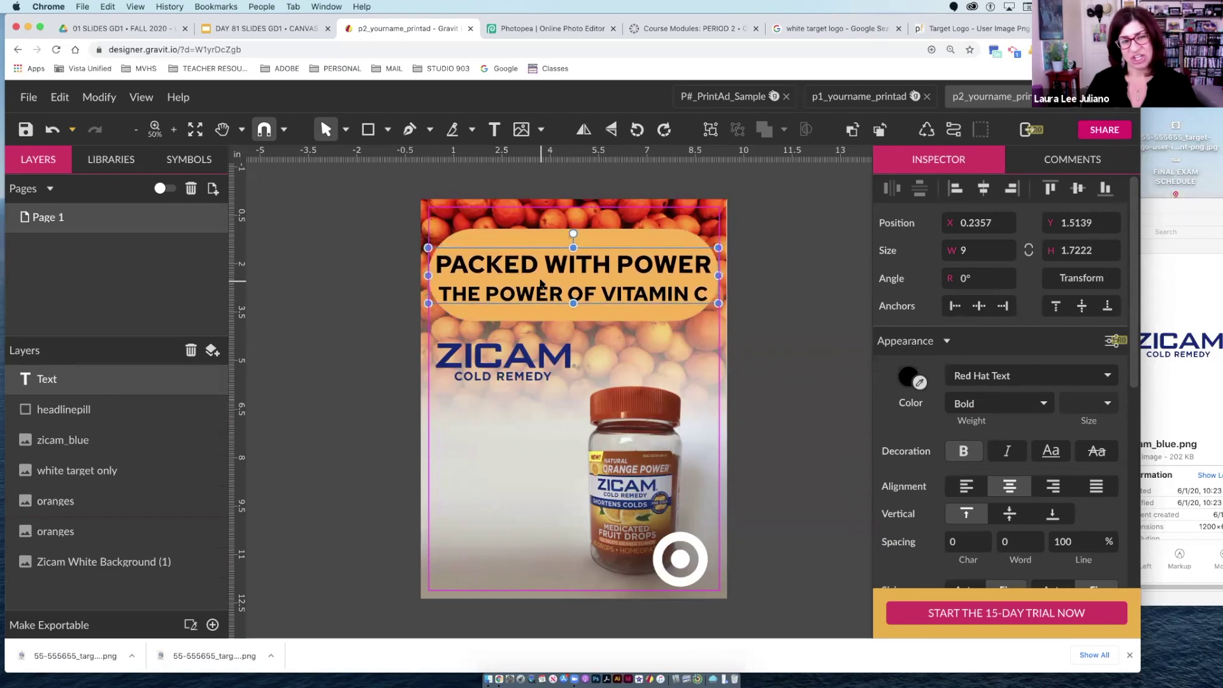
{"action": "key", "text": "Up"}
{"action": "key", "text": "Up"}
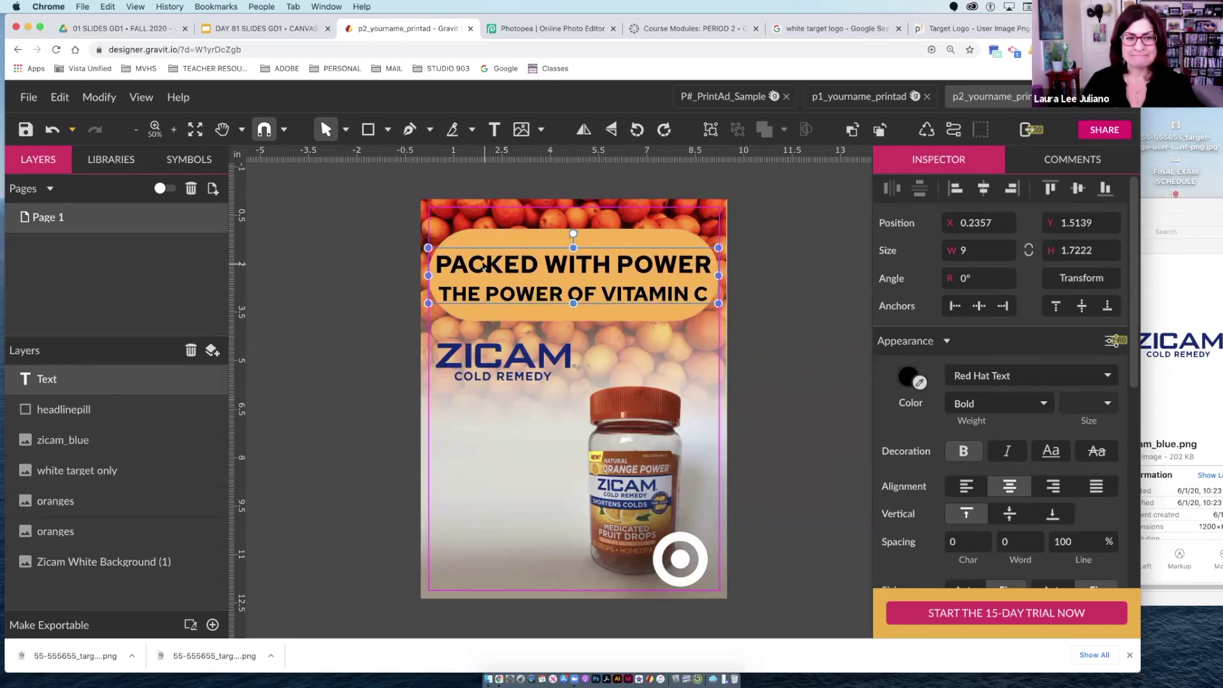
Colour both lines of the headline text white (#FFFFFF)
{"action": "double_click", "coordinate": [448, 270]}
{"action": "left_click_drag", "start_coordinate": [448, 270], "coordinate": [731, 317]}
{"action": "left_click", "coordinate": [919, 383]}
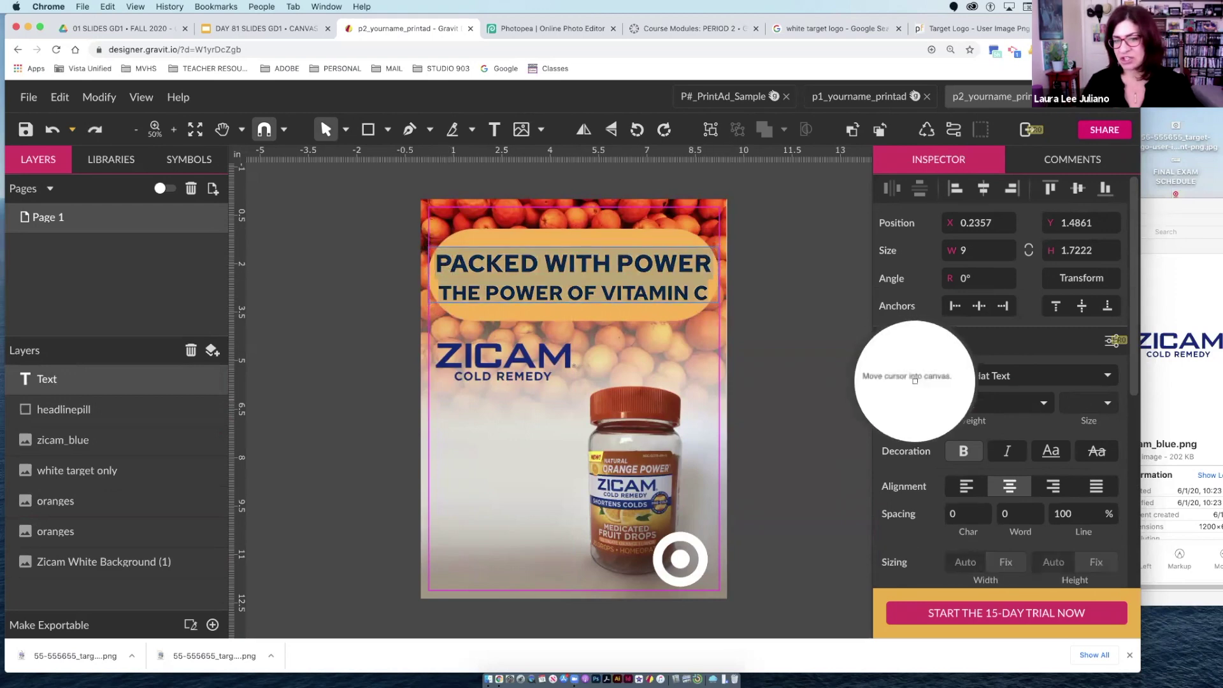
{"action": "left_click", "coordinate": [917, 381]}
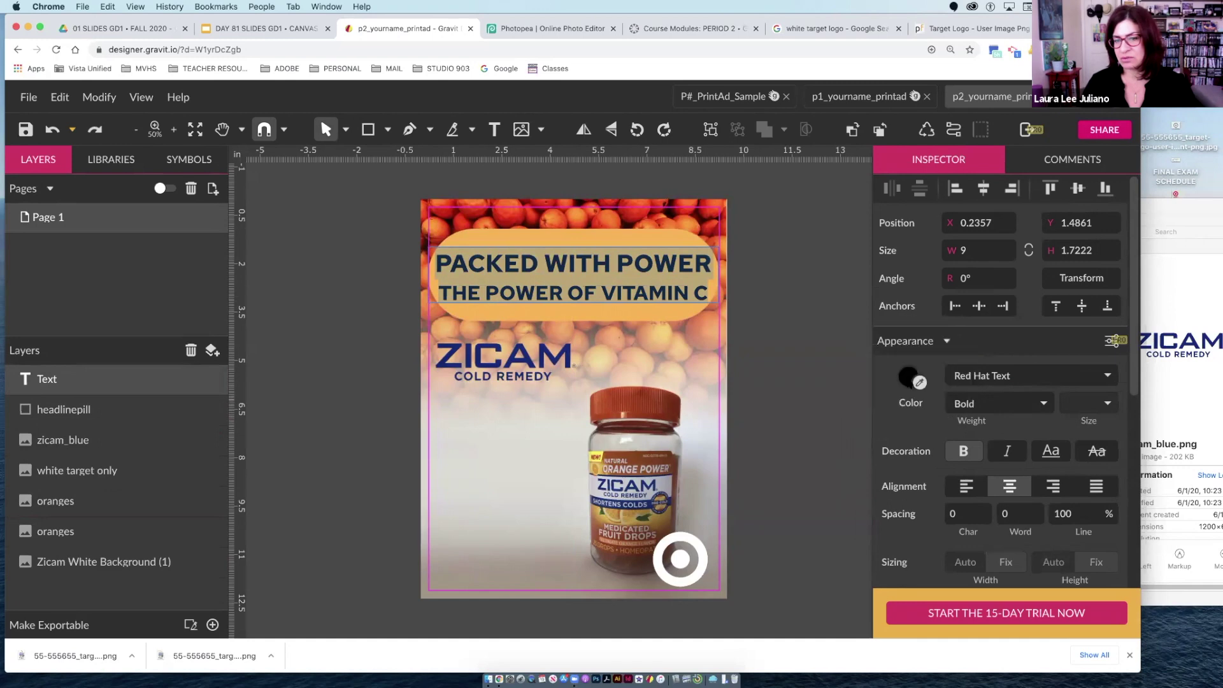
{"action": "left_click", "coordinate": [1087, 355]}
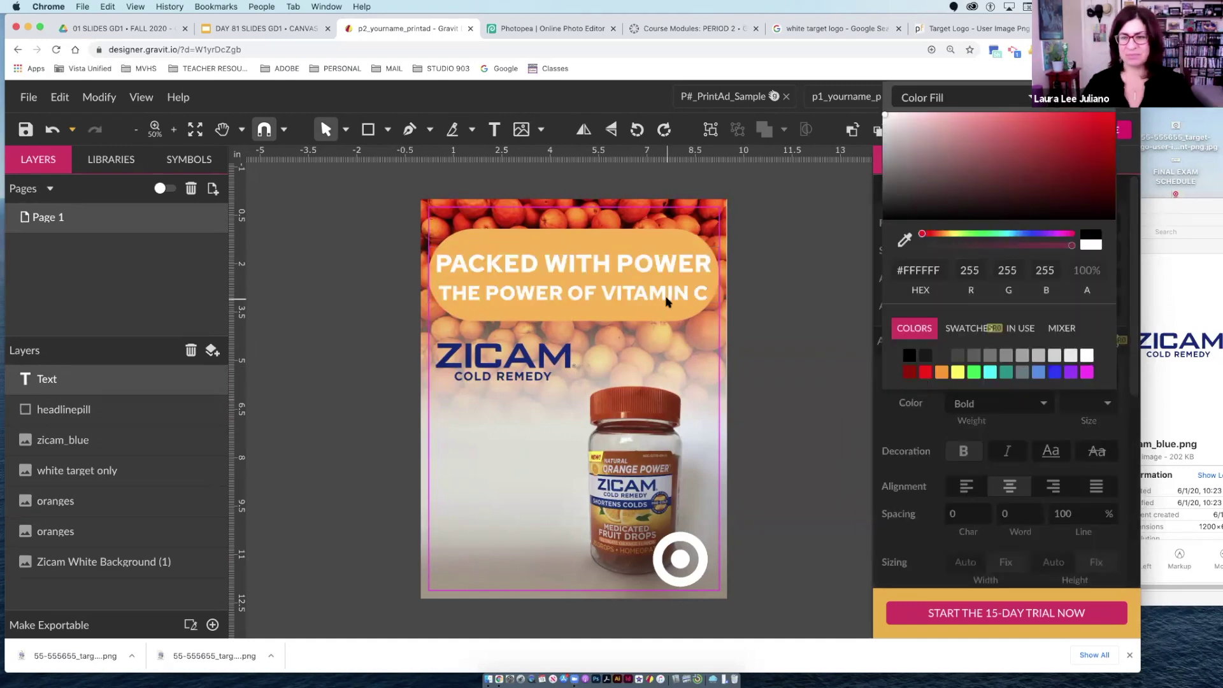
{"action": "left_click", "coordinate": [1088, 431]}
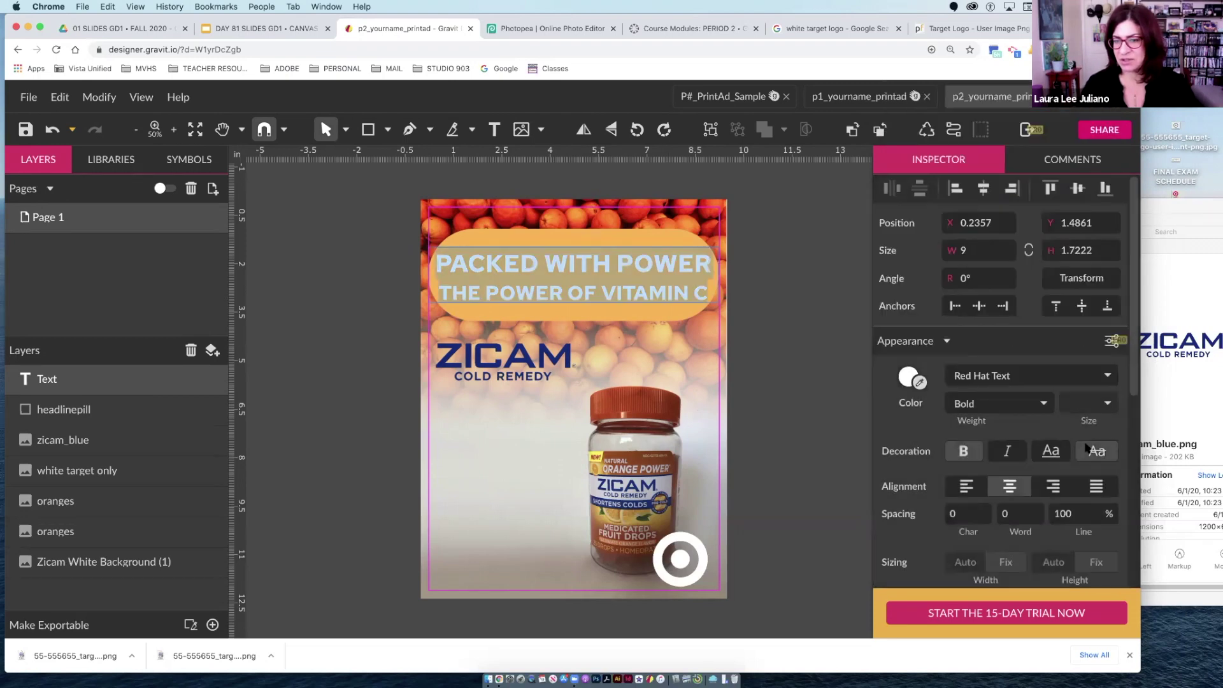
Tighten the headline's line spacing to 85%
{"action": "scroll", "coordinate": [1086, 452], "scroll_direction": "down", "scroll_amount": 1}
{"action": "left_click", "coordinate": [1074, 494]}
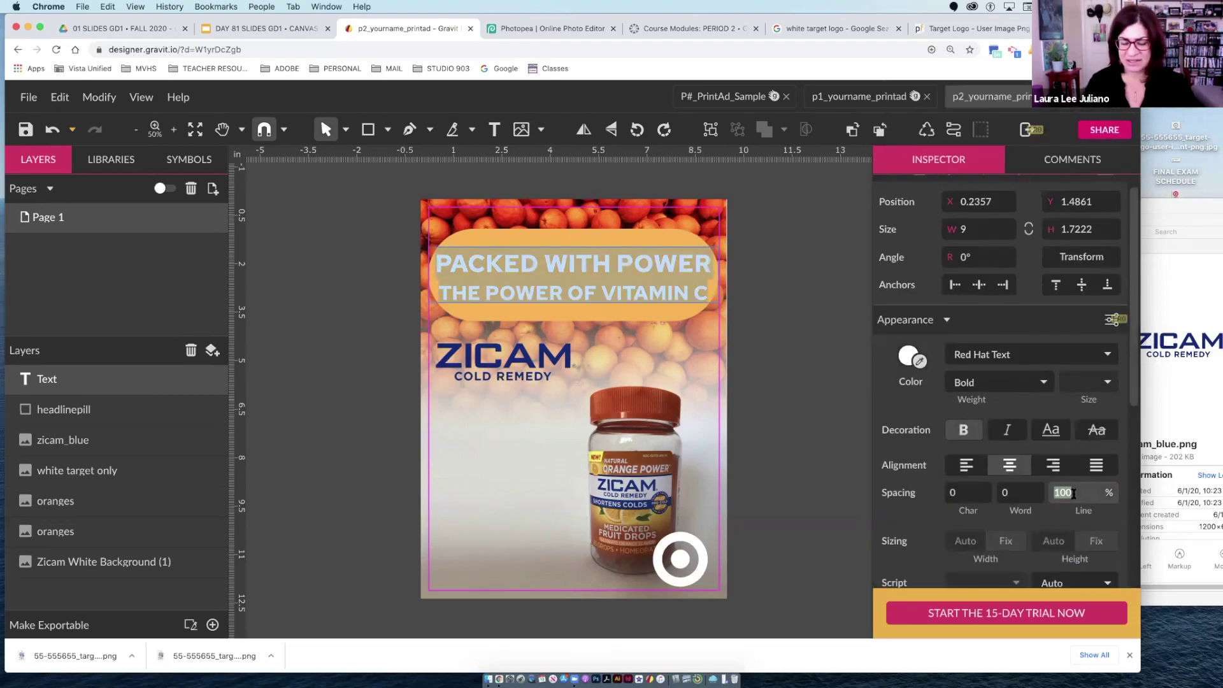
{"action": "type", "text": "90"}
{"action": "key", "text": "Return"}
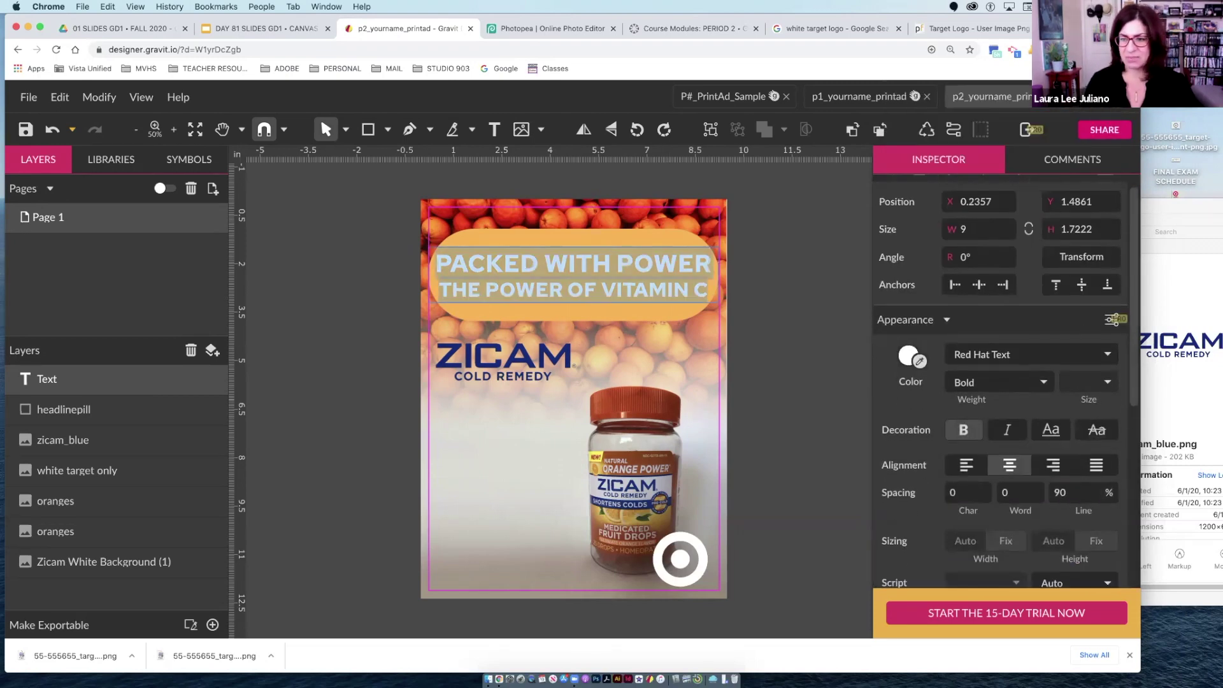
{"action": "left_click", "coordinate": [1081, 492]}
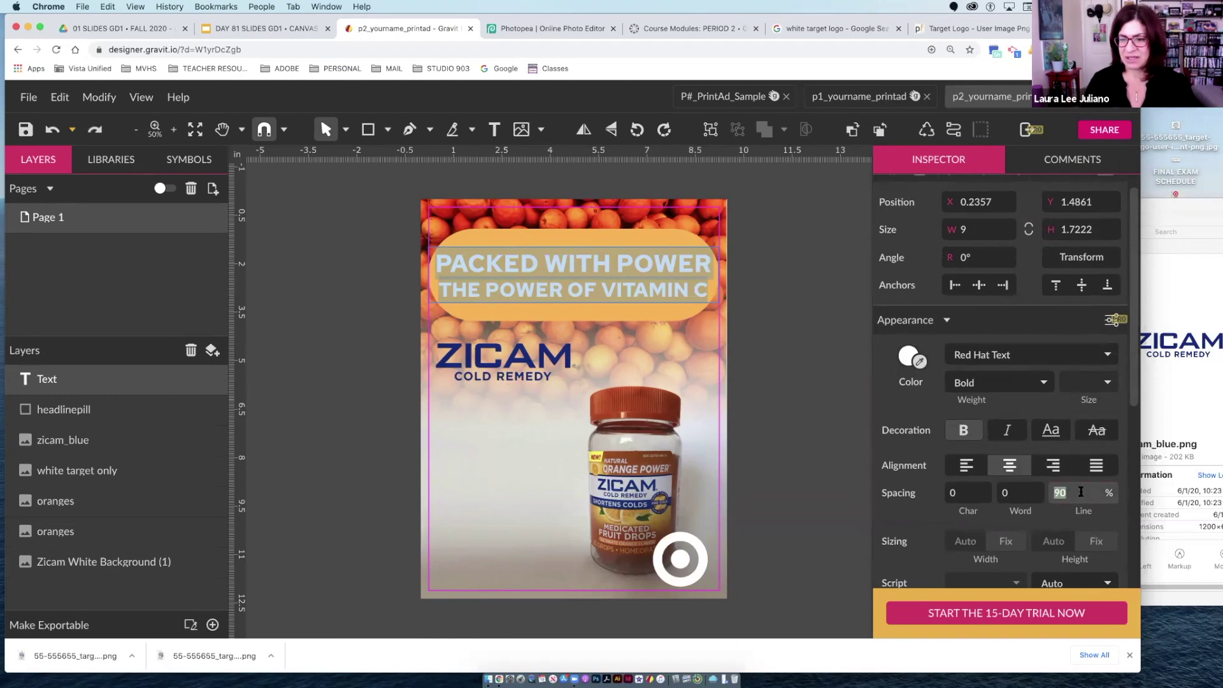
{"action": "type", "text": "85"}
{"action": "key", "text": "Return"}
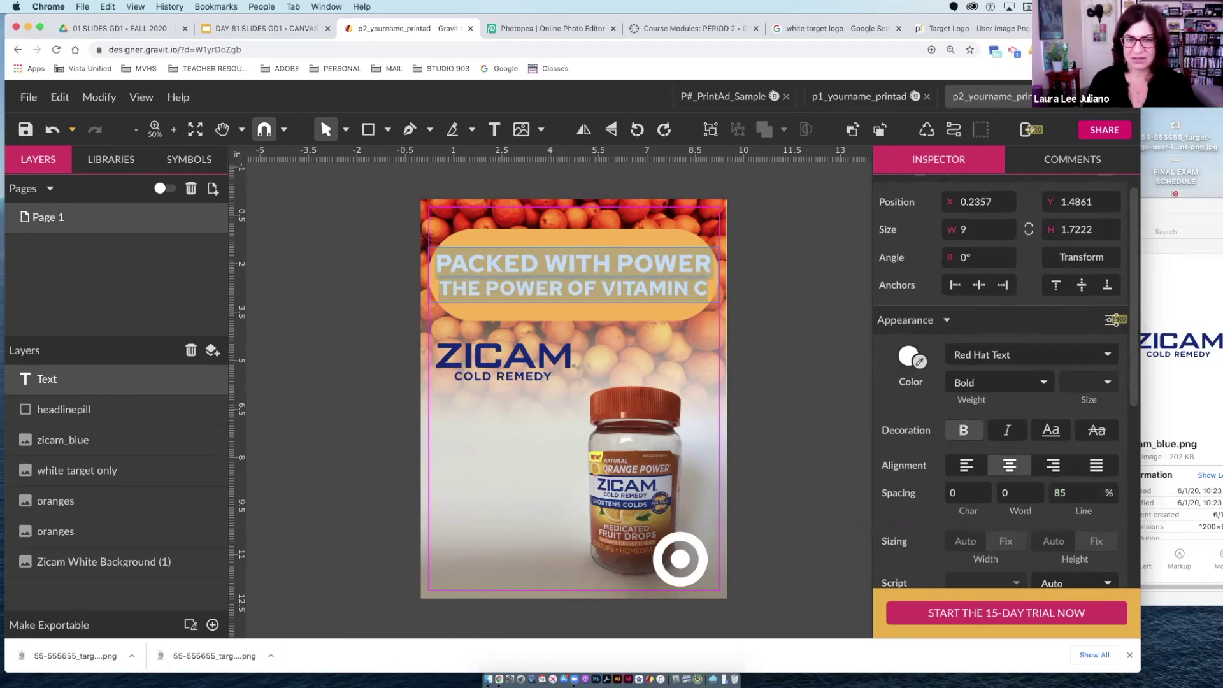
{"action": "key", "text": "Escape"}
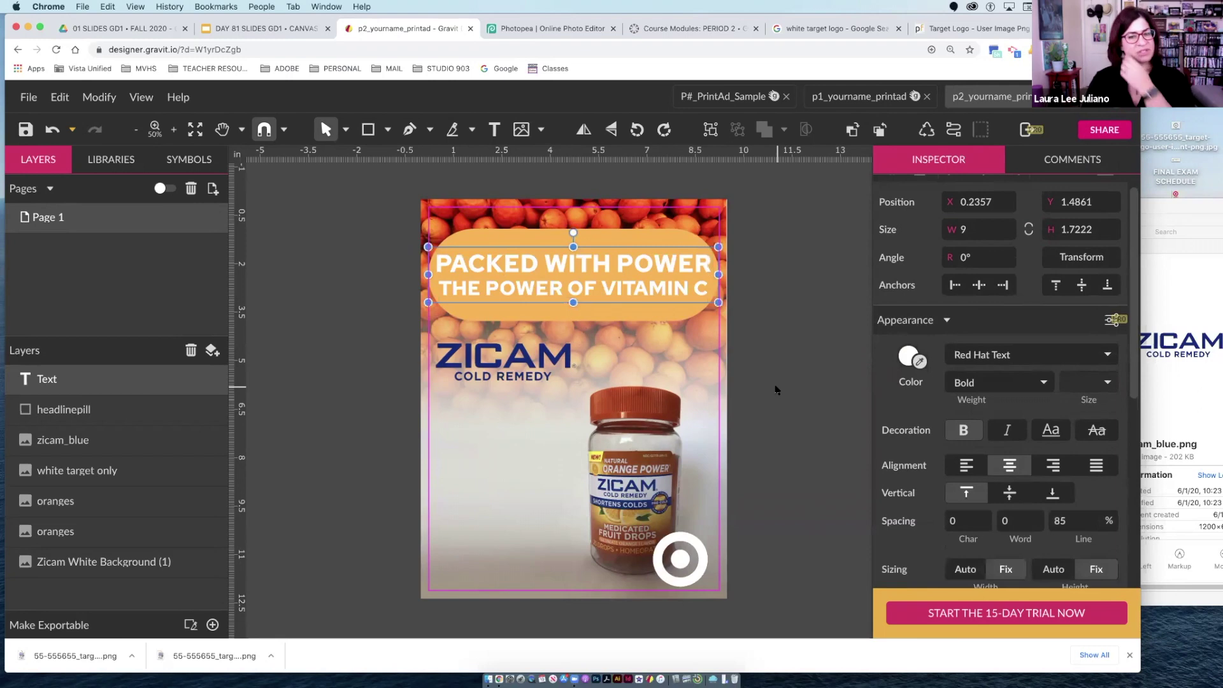
Shrink the headline pill to about 2.19 in high with its upper edge at Y about 1.19 in, and reduce its corner rounding to 0.76
{"action": "left_click", "coordinate": [575, 230]}
{"action": "left_click_drag", "start_coordinate": [575, 231], "coordinate": [574, 237]}
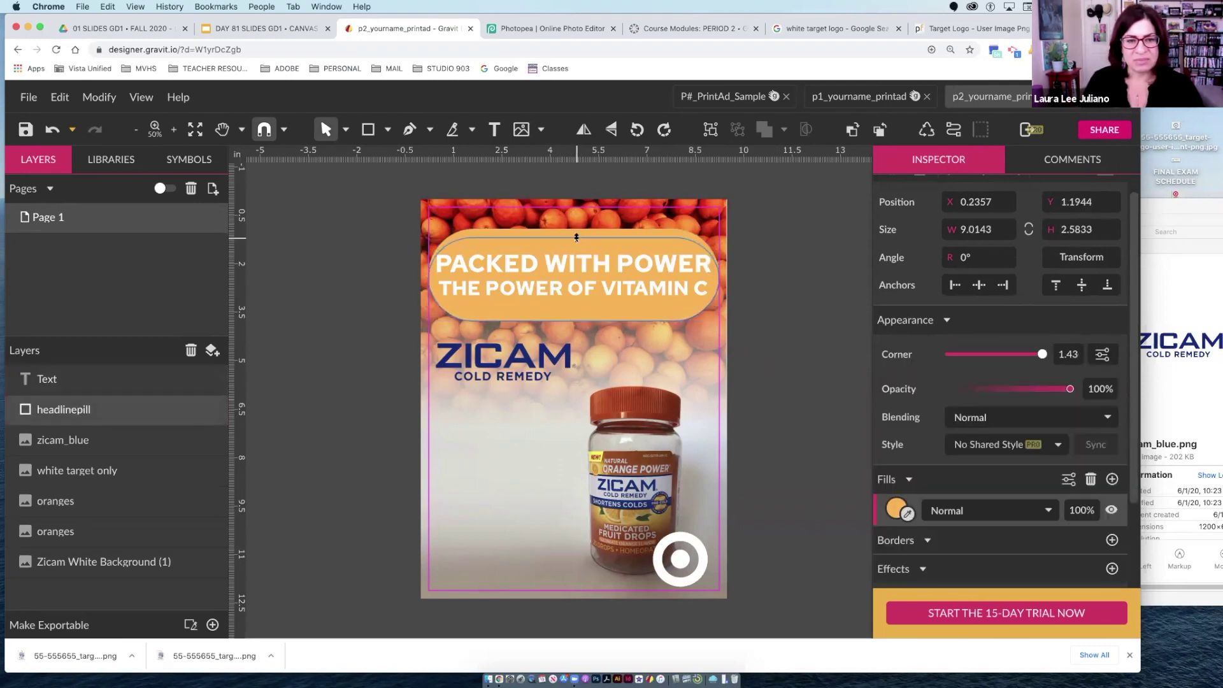
{"action": "left_click_drag", "start_coordinate": [578, 318], "coordinate": [577, 309]}
{"action": "left_click_drag", "start_coordinate": [1036, 355], "coordinate": [1013, 354]}
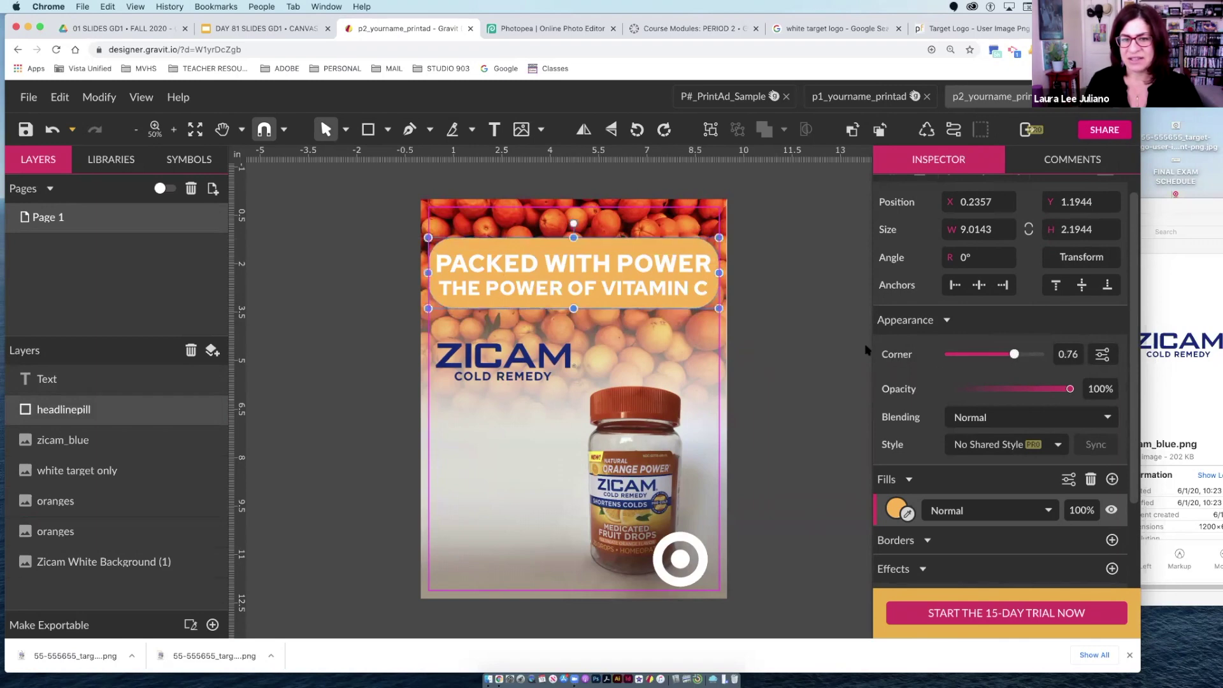
{"action": "left_click", "coordinate": [827, 344]}
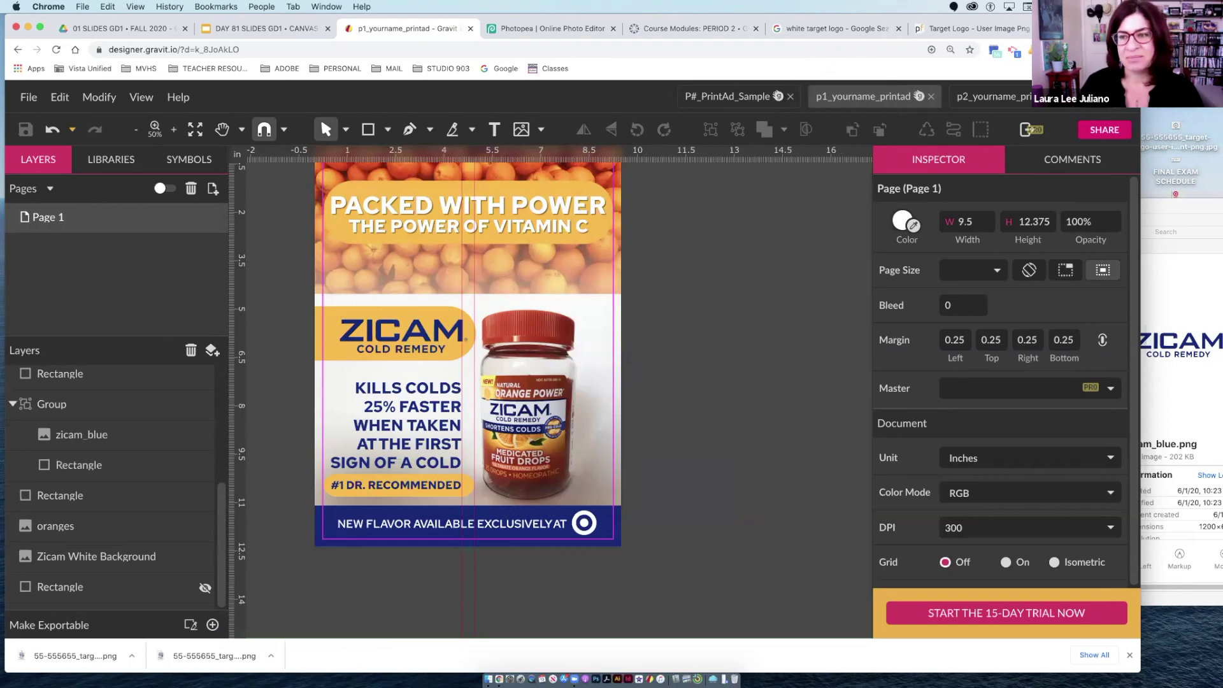
Examine the layout in P#_PrintAd_Sample and the body copy in p1_yourname_printad, then return to the p2_yourname_printad design
{"action": "left_click_drag", "start_coordinate": [898, 18], "coordinate": [987, 18]}
{"action": "left_click", "coordinate": [814, 101]}
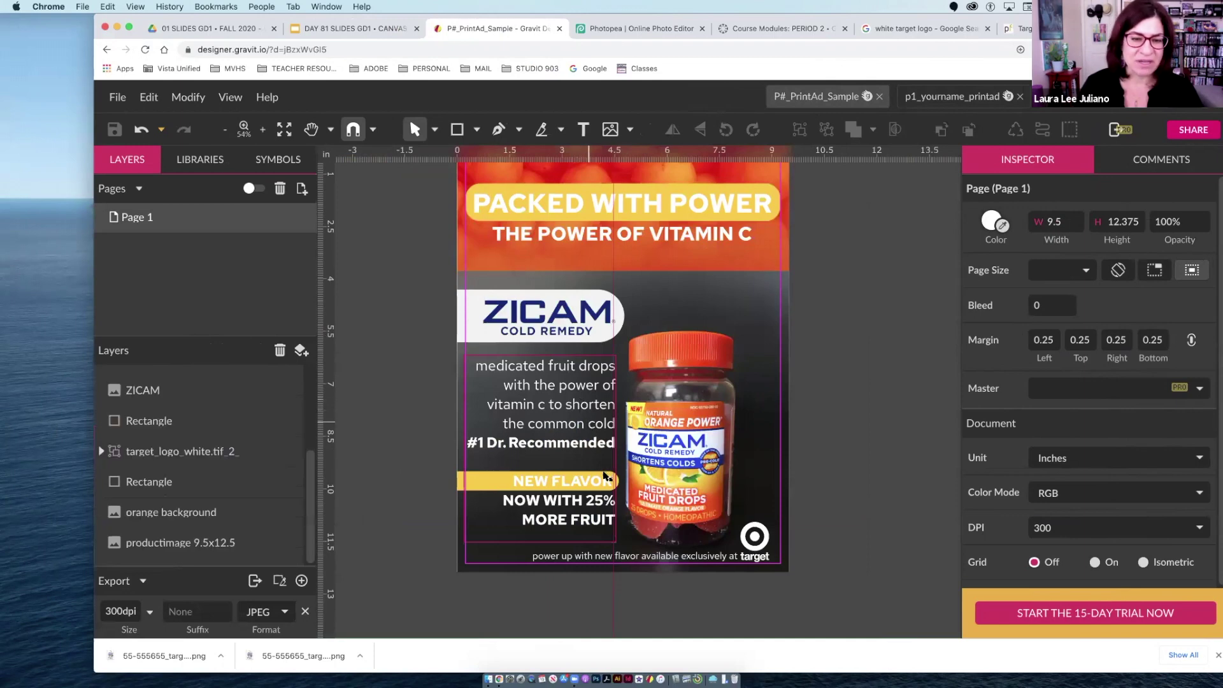
{"action": "left_click", "coordinate": [931, 96]}
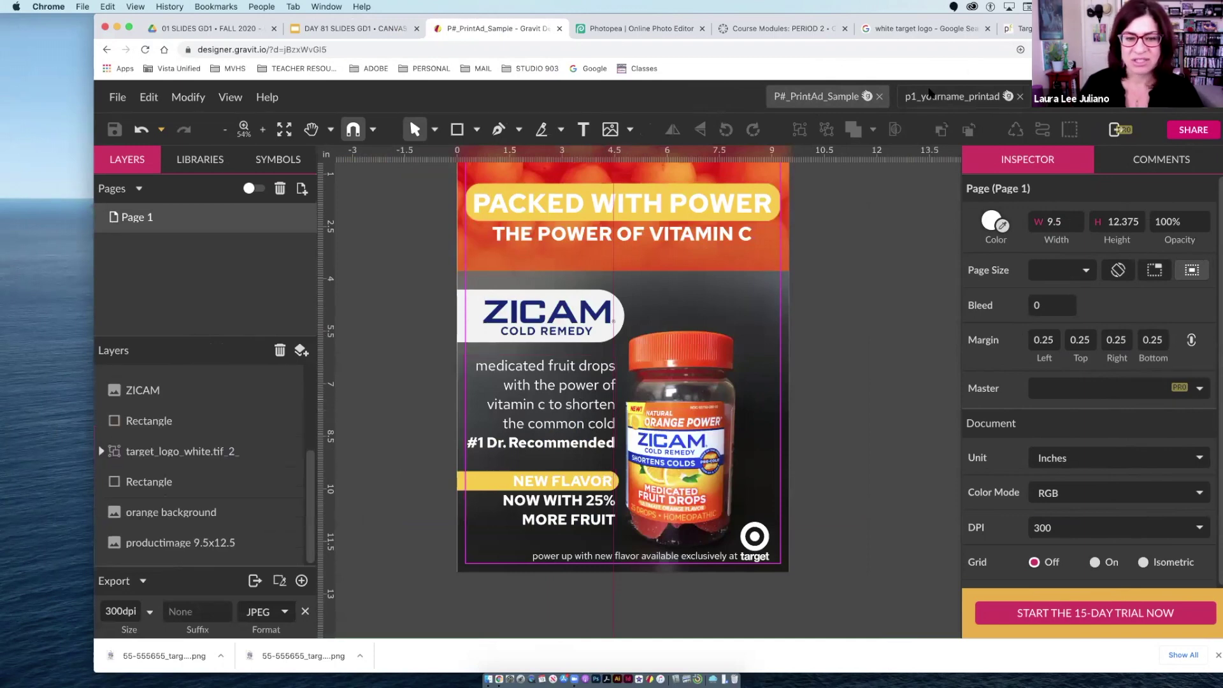
{"action": "left_click", "coordinate": [488, 415]}
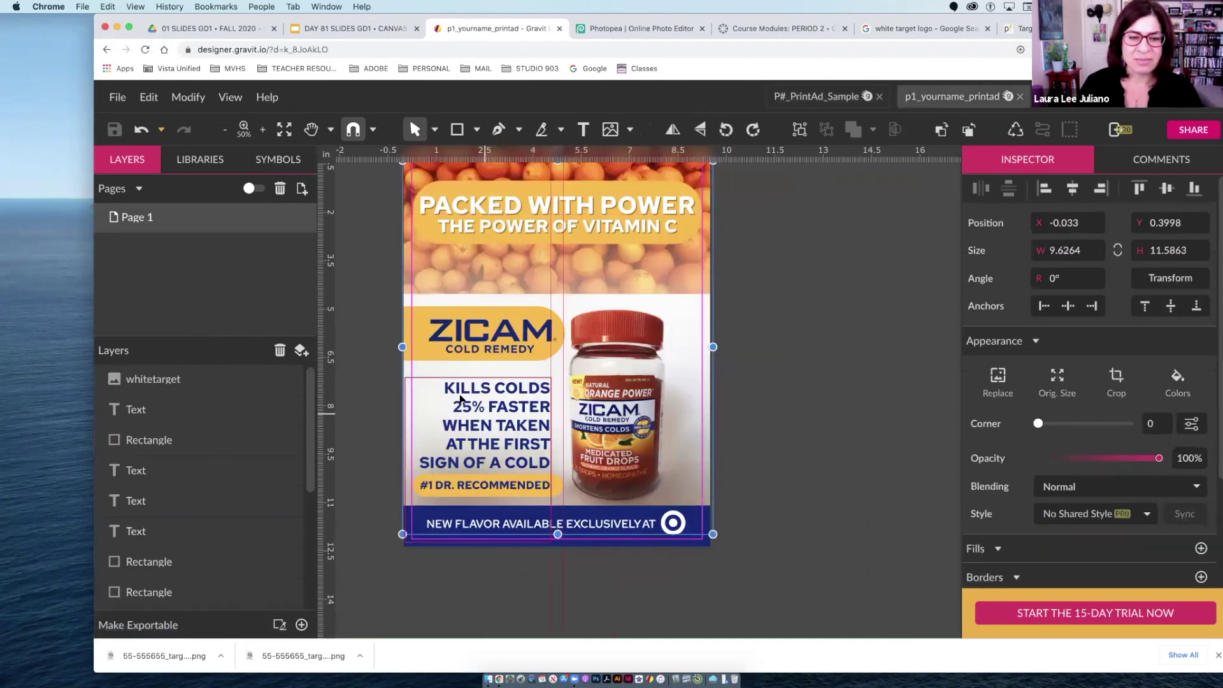
{"action": "left_click", "coordinate": [448, 391]}
{"action": "double_click", "coordinate": [448, 391]}
{"action": "left_click_drag", "start_coordinate": [447, 391], "coordinate": [551, 490]}
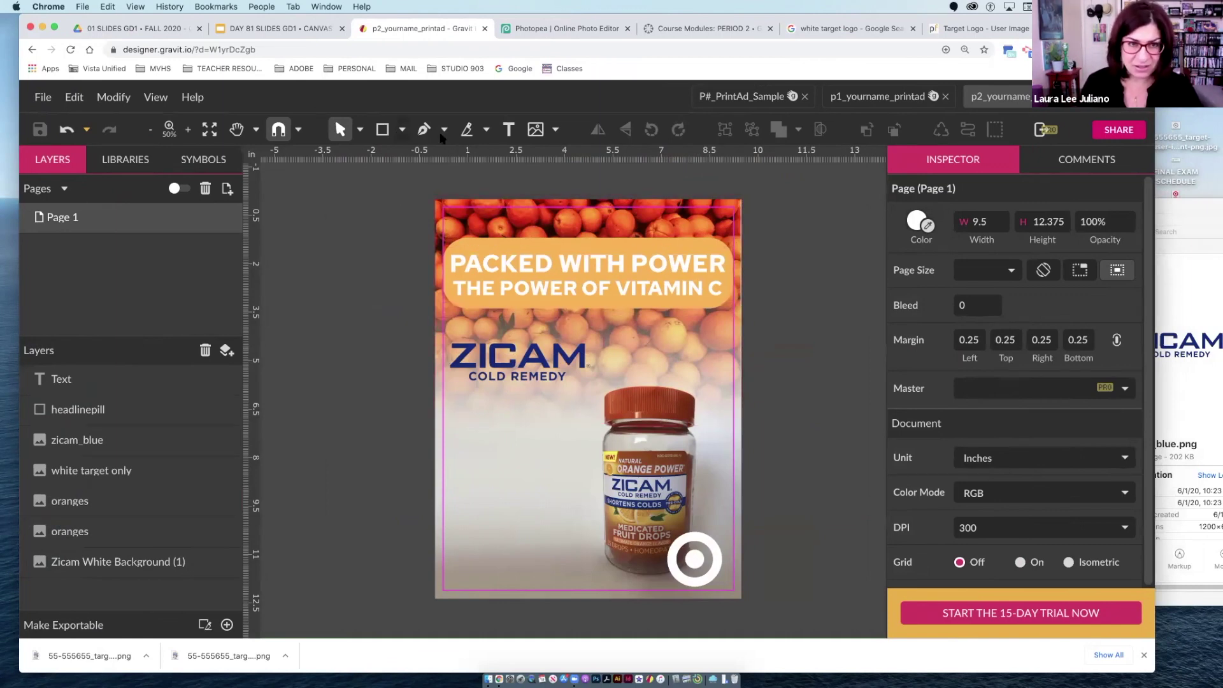
Draw a text box about 4.64 × 5.33 in below the Zicam logo, and check the body copy wording in p1_yourname_printad
{"action": "left_click", "coordinate": [508, 134]}
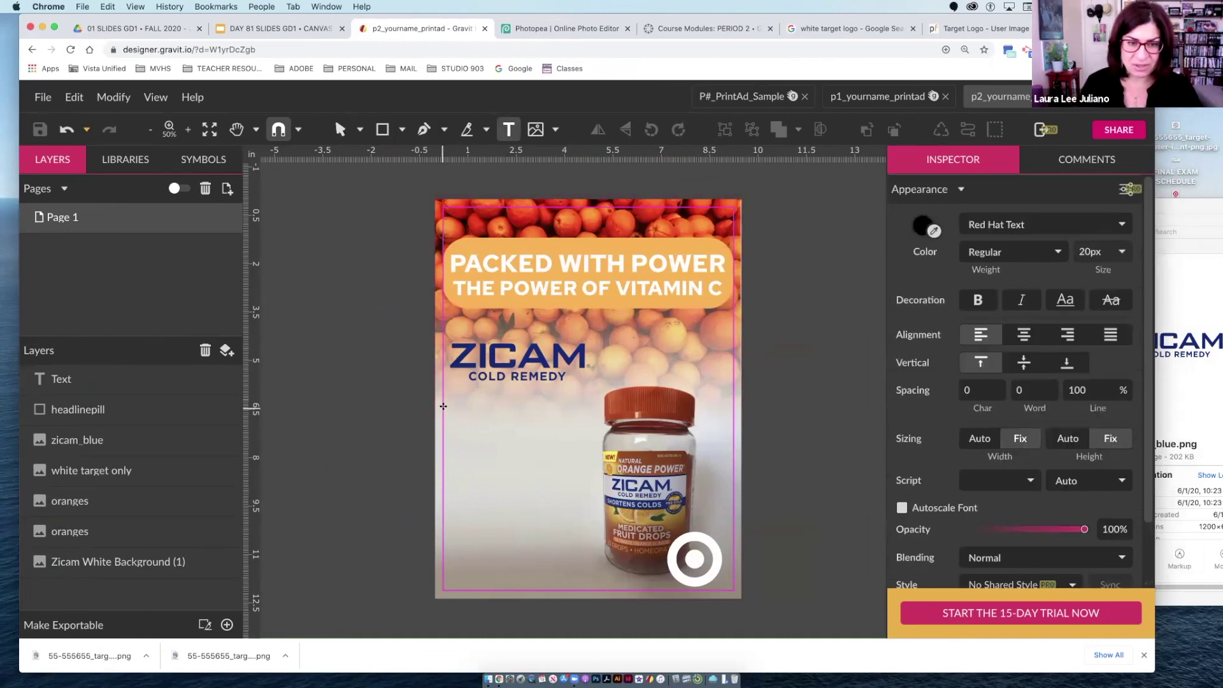
{"action": "left_click_drag", "start_coordinate": [444, 408], "coordinate": [602, 576]}
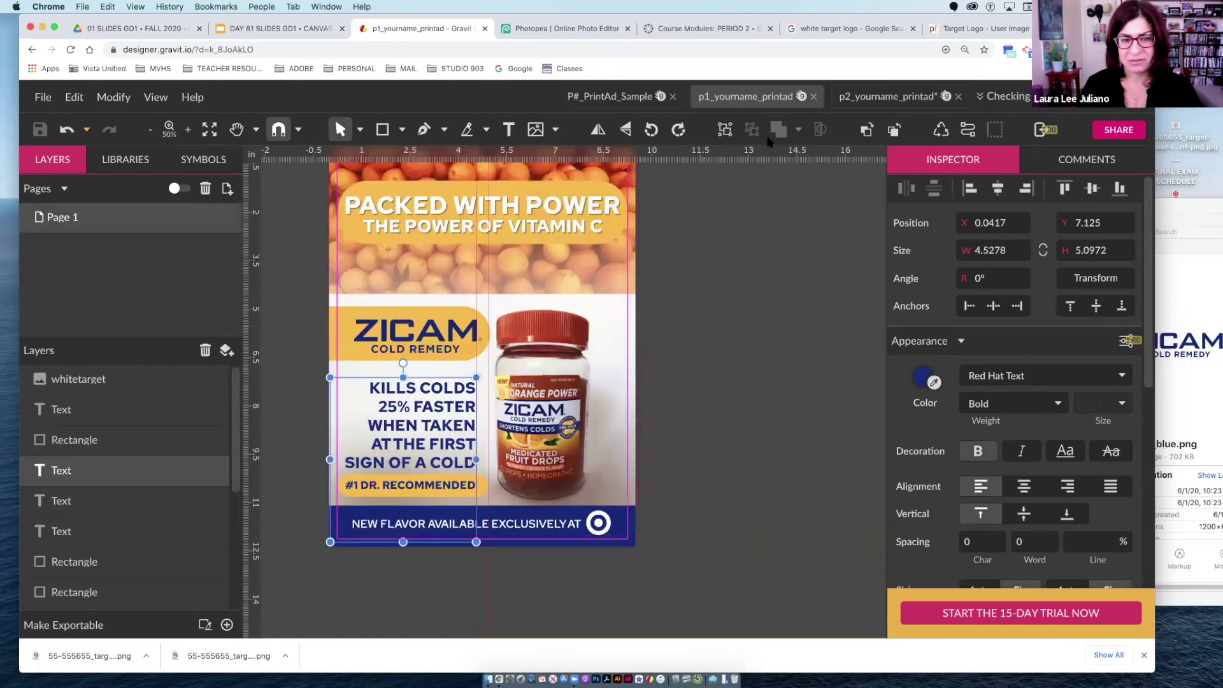
{"action": "double_click", "coordinate": [386, 395]}
{"action": "left_click_drag", "start_coordinate": [369, 389], "coordinate": [481, 503]}
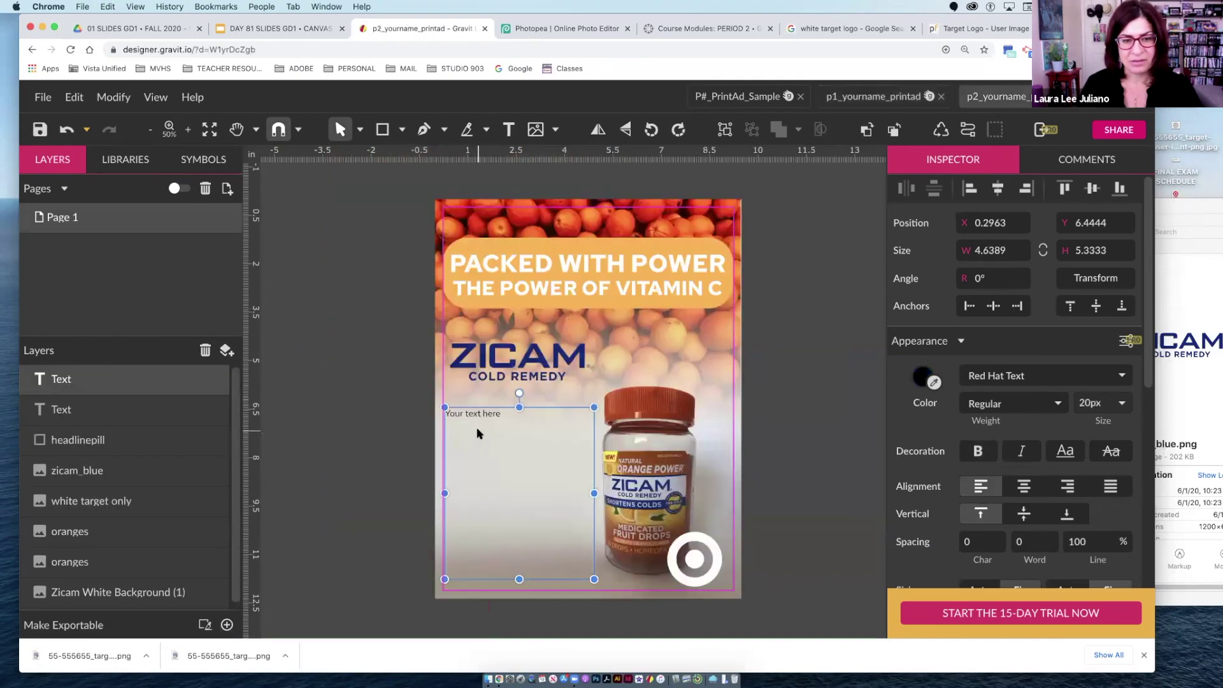
Replace the placeholder in the text box below the Zicam logo with "THE POWER TO KILLS COLD"
{"action": "double_click", "coordinate": [503, 417]}
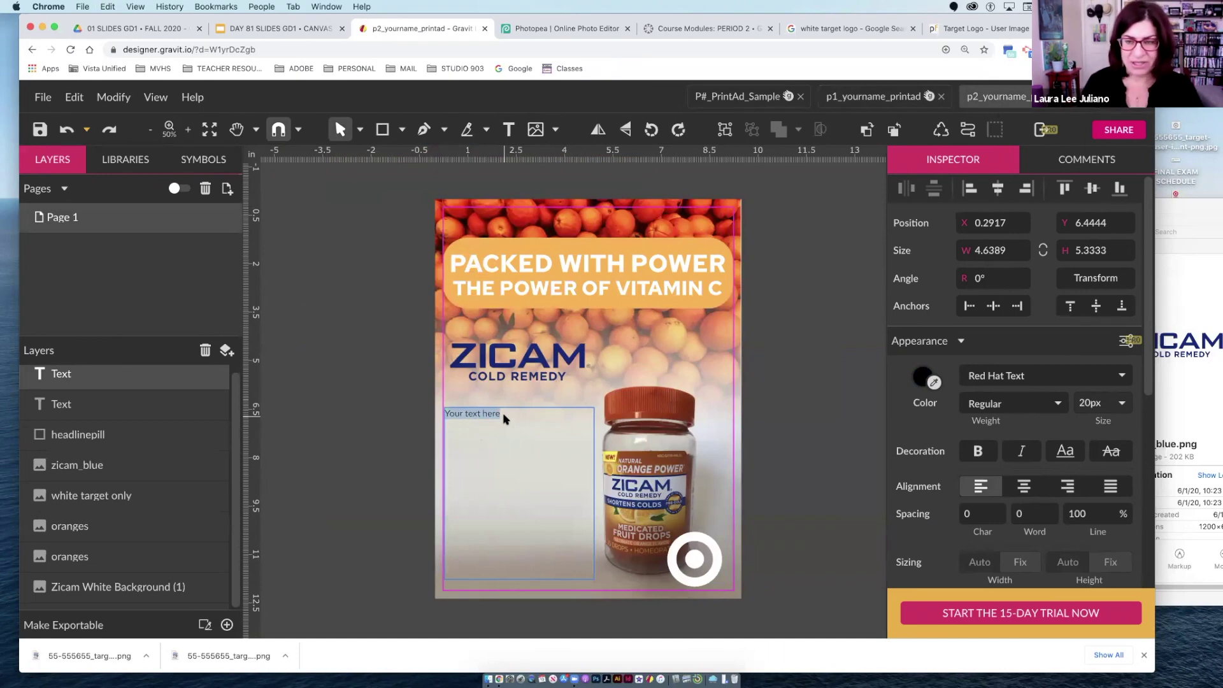
{"action": "type", "text": "ki"}
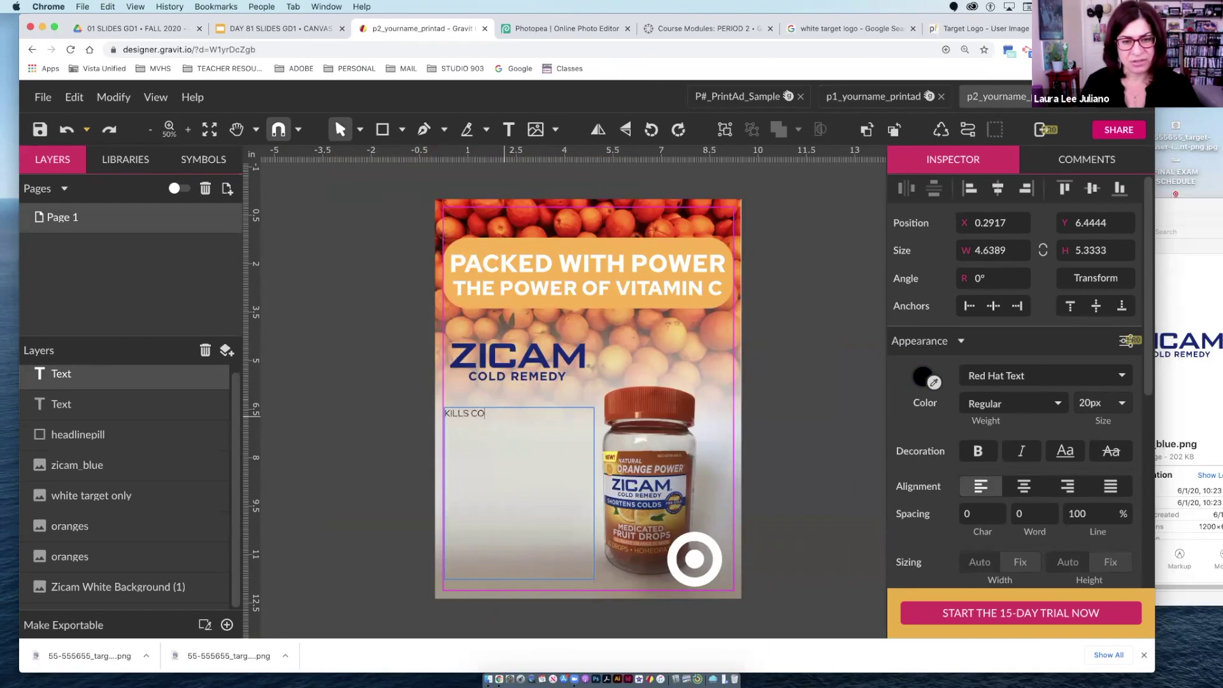
{"action": "left_click", "coordinate": [445, 413]}
{"action": "type", "text": "THE POWER TO"}
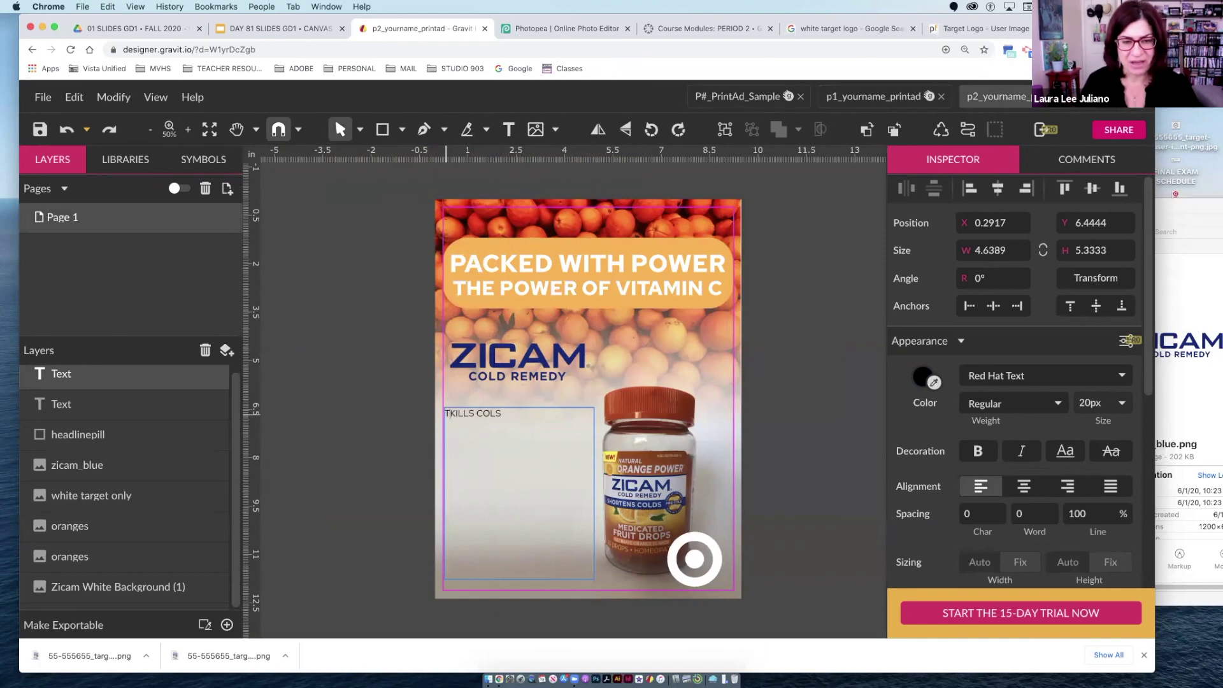
{"action": "left_click", "coordinate": [563, 413]}
{"action": "key", "text": "BackSpace"}
{"action": "type", "text": "D"}
Add the lines "25% FASTER", "WHEN TAKEN", "AT THE FIRST SIGN", "OF A COLD" and, after a blank line, "#1 DR. RECOMMENDED"
{"action": "key", "text": "Return"}
{"action": "type", "text": "FAS"}
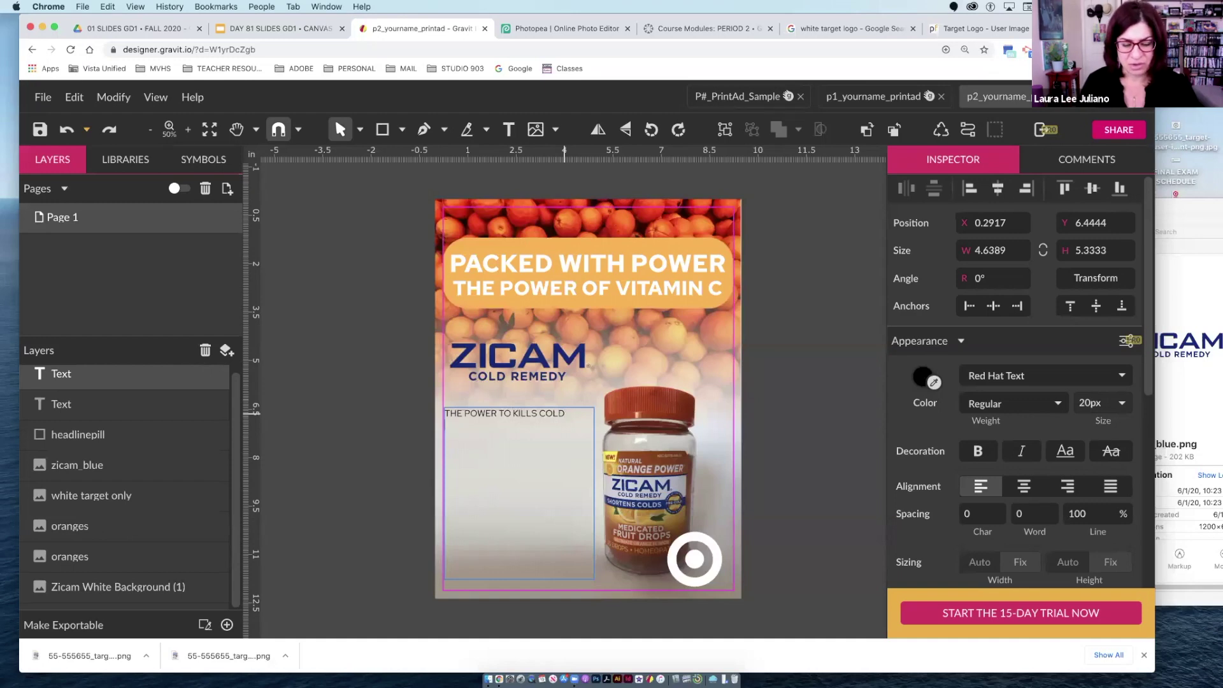
{"action": "type", "text": "AS"}
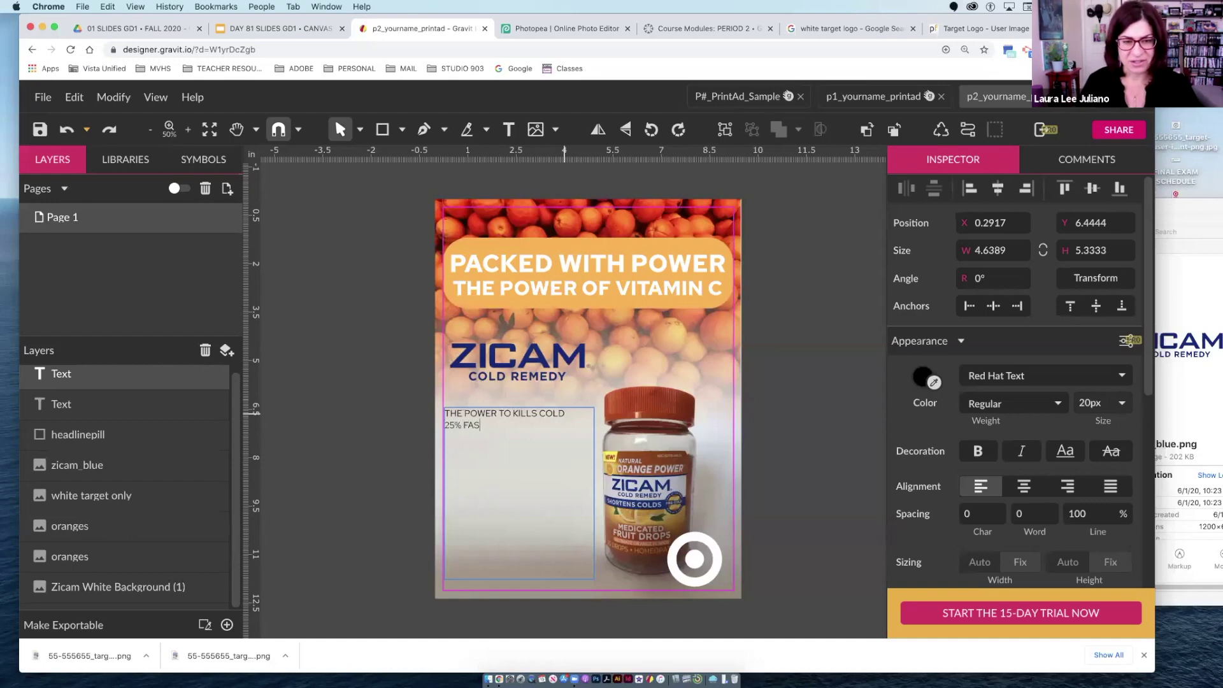
{"action": "type", "text": "TER"}
{"action": "key", "text": "Return"}
{"action": "type", "text": "WHEN TAKE"}
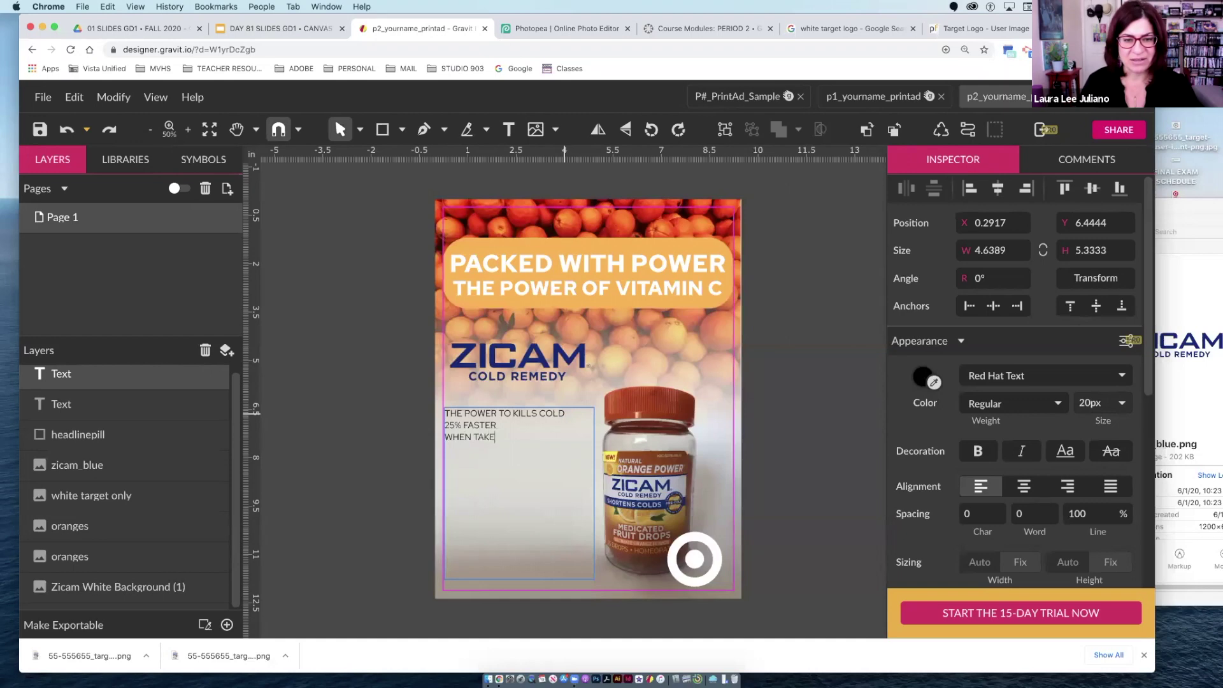
{"action": "type", "text": "N AT THE FIRST SIGN "}
{"action": "type", "text": "OF A COLD  "}
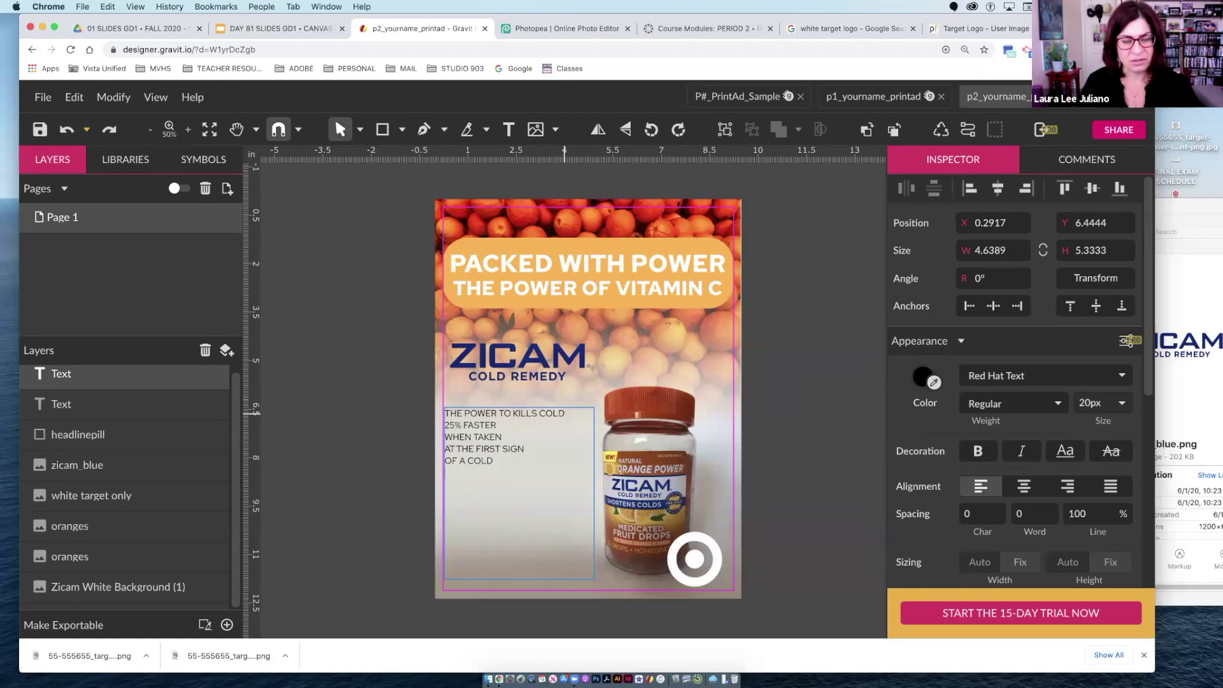
{"action": "type", "text": "#1 DR."}
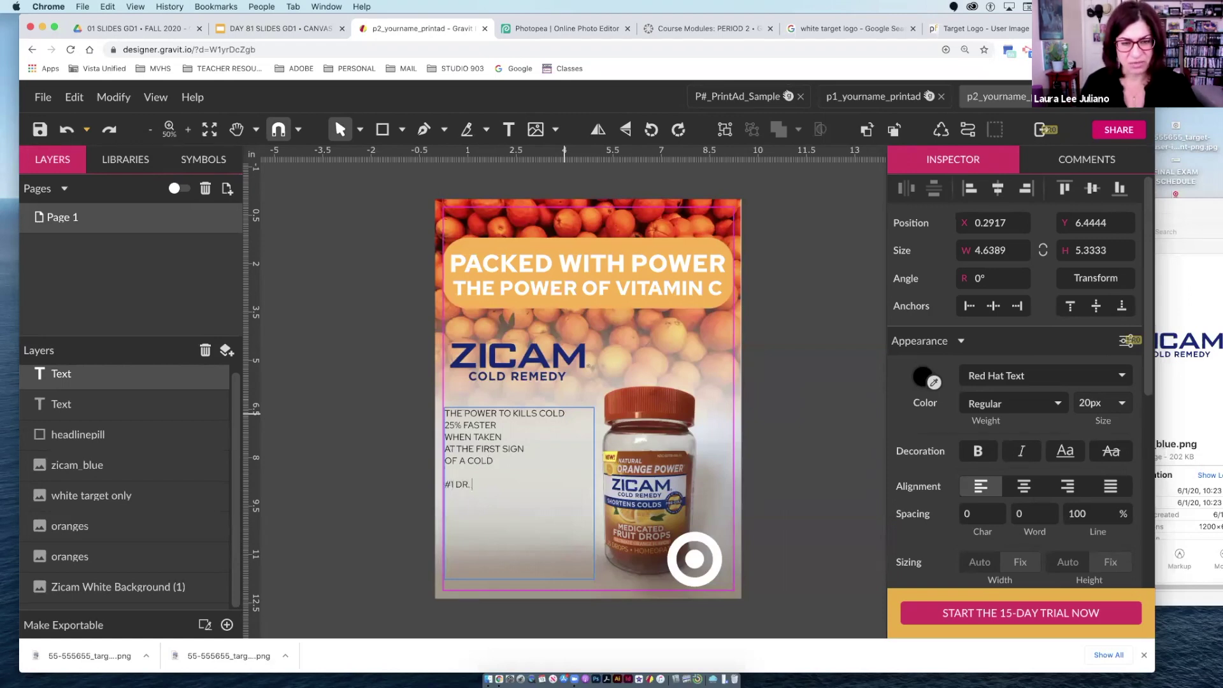
{"action": "type", "text": " RECOMMENDED"}
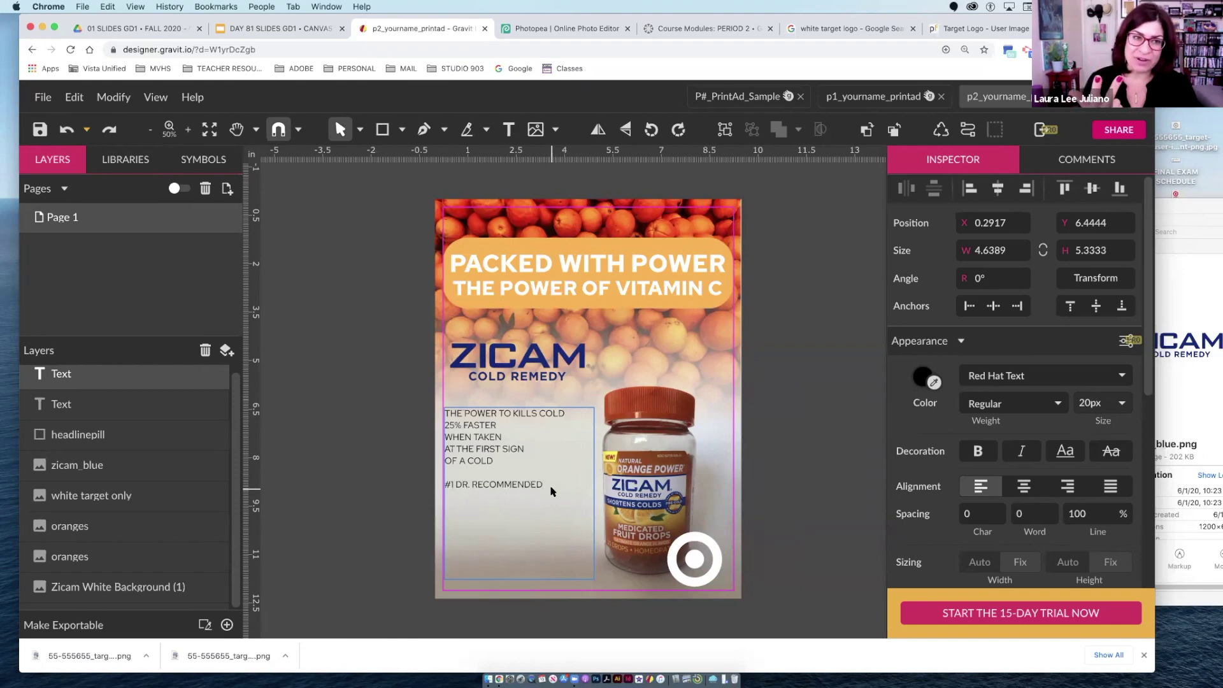
Right-align all of the body copy, keeping its weight at Regular
{"action": "left_click_drag", "start_coordinate": [552, 491], "coordinate": [439, 414]}
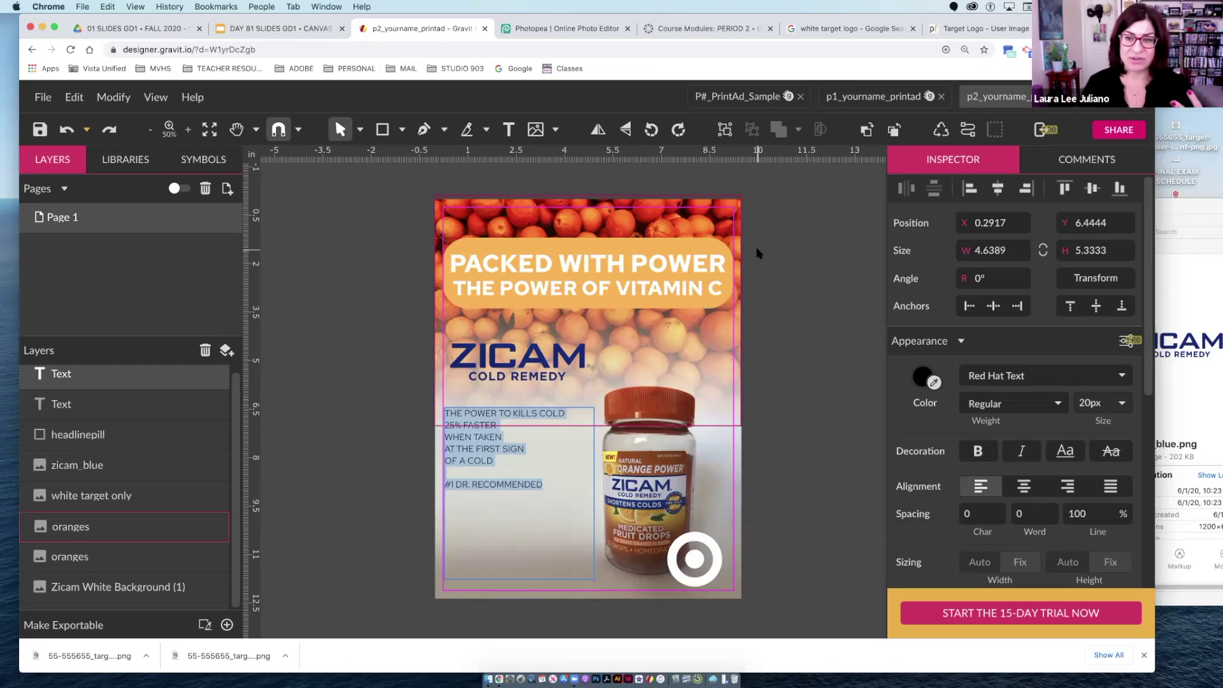
{"action": "left_click", "coordinate": [1052, 405]}
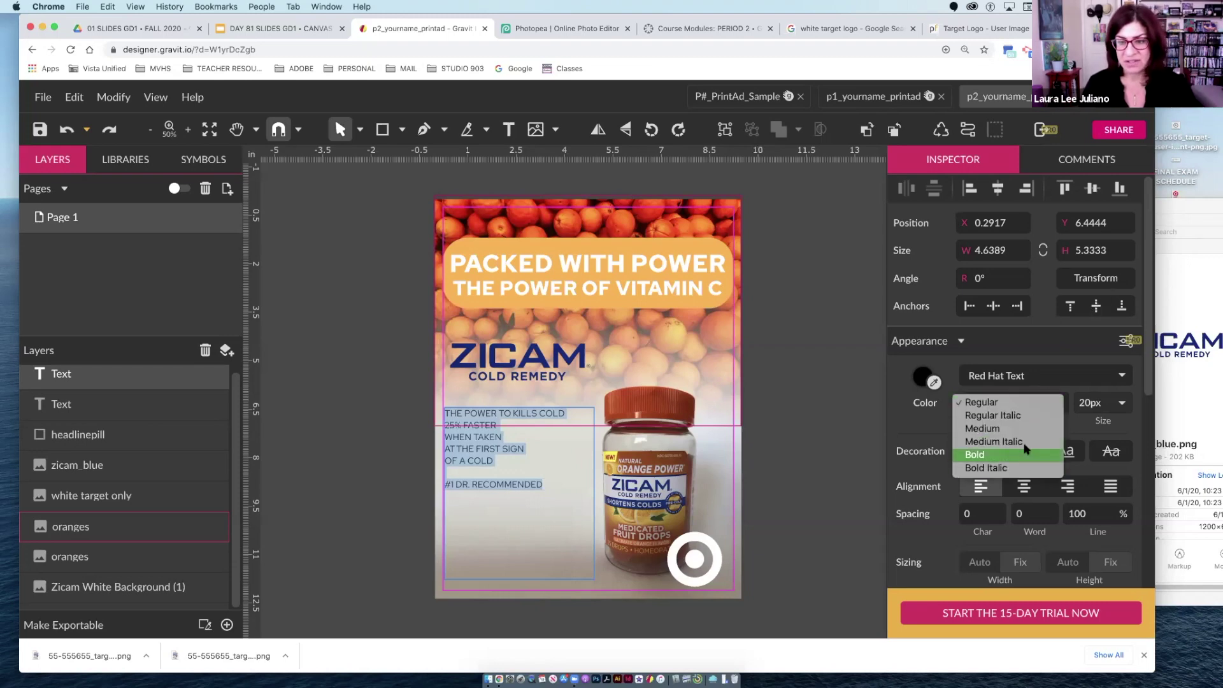
{"action": "left_click", "coordinate": [1021, 400]}
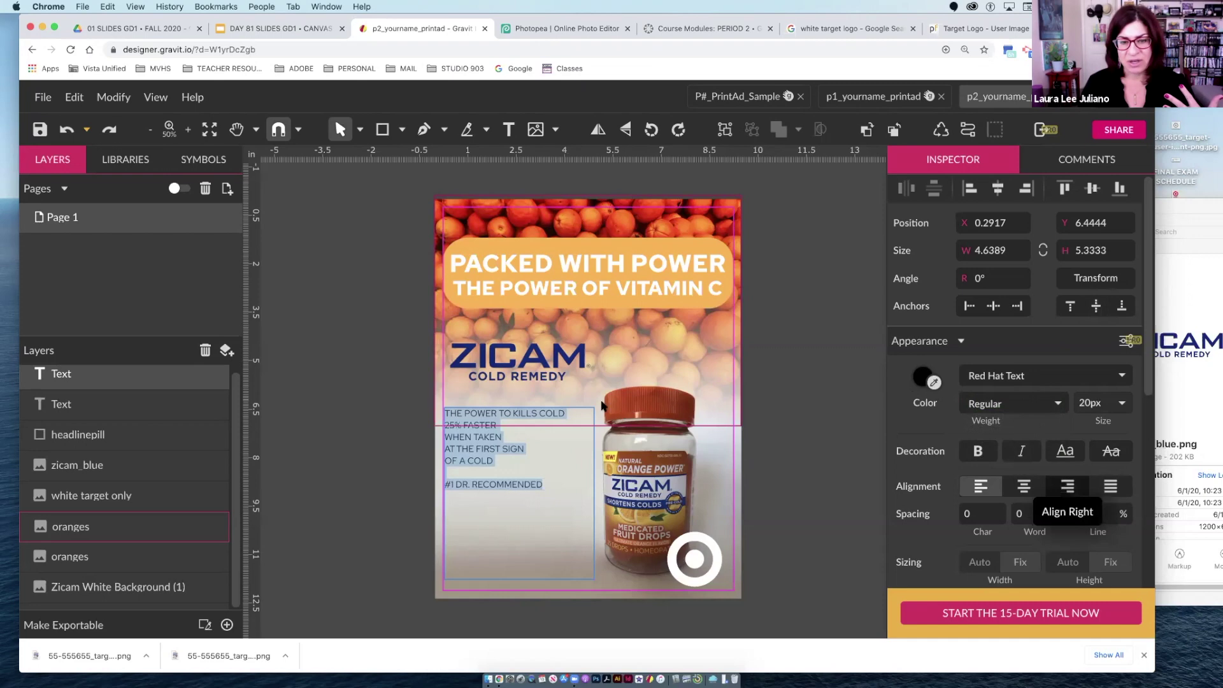
{"action": "left_click", "coordinate": [1068, 486]}
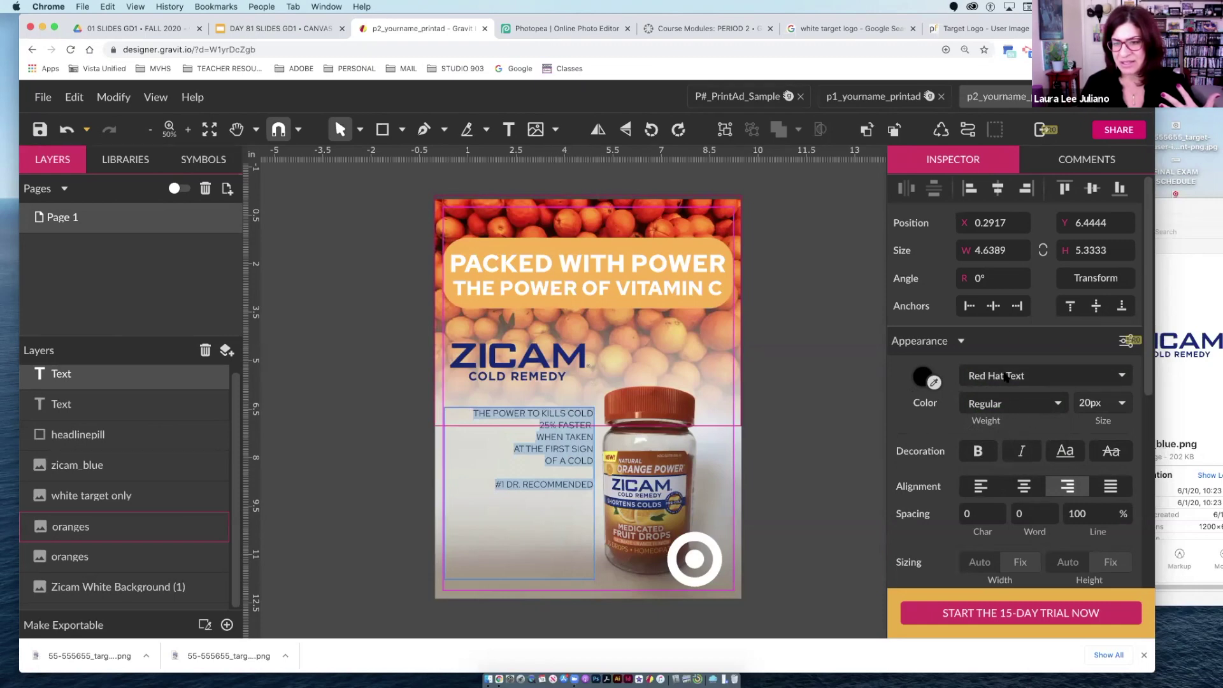
Set the body copy to 30 px in Medium weight
{"action": "scroll", "coordinate": [1093, 285], "scroll_direction": "down", "scroll_amount": 3}
{"action": "left_click", "coordinate": [1098, 283]}
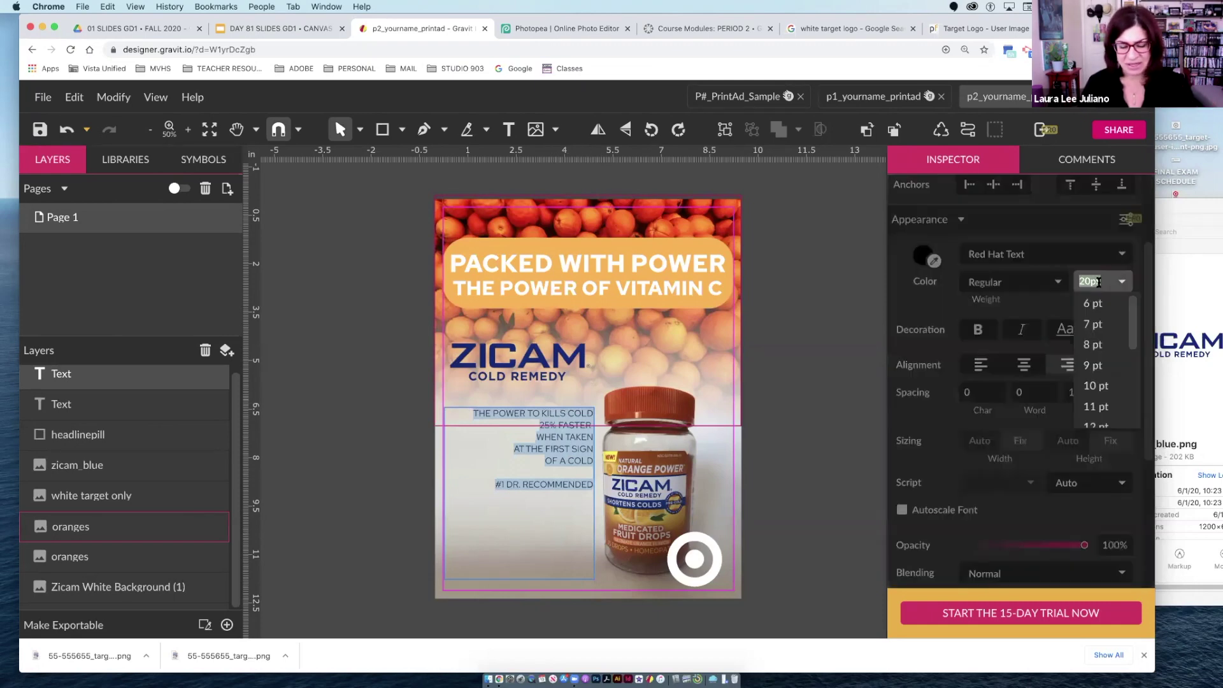
{"action": "type", "text": "3"}
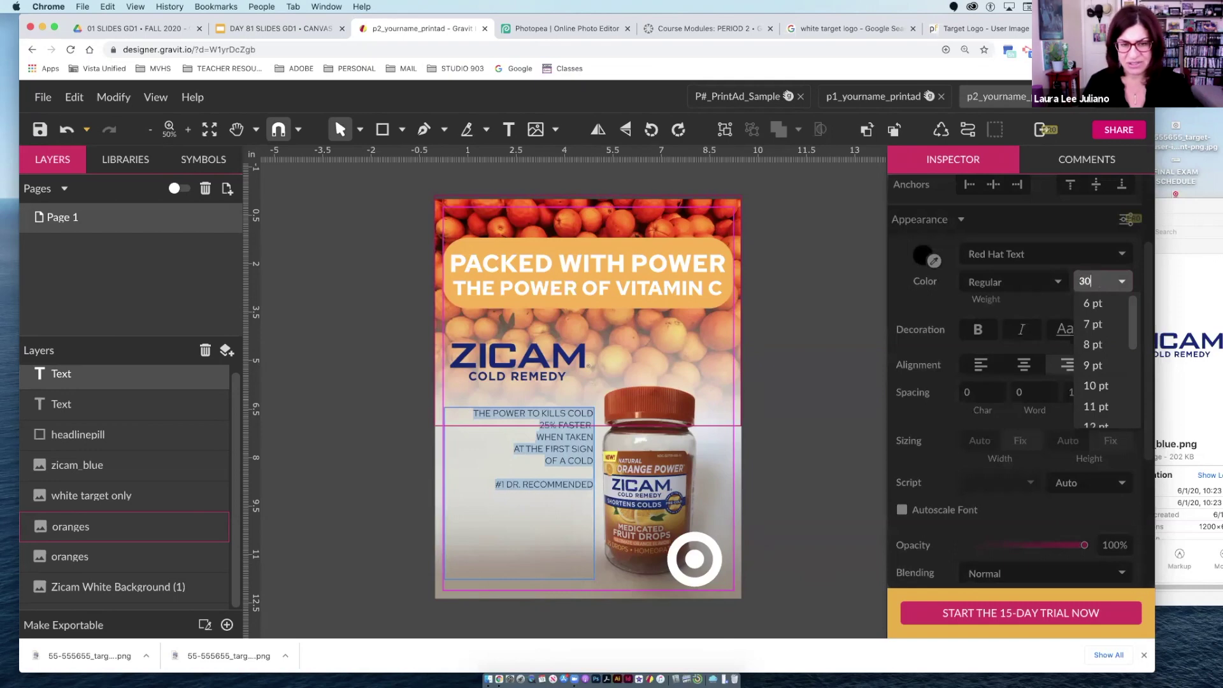
{"action": "type", "text": "0"}
{"action": "key", "text": "Return"}
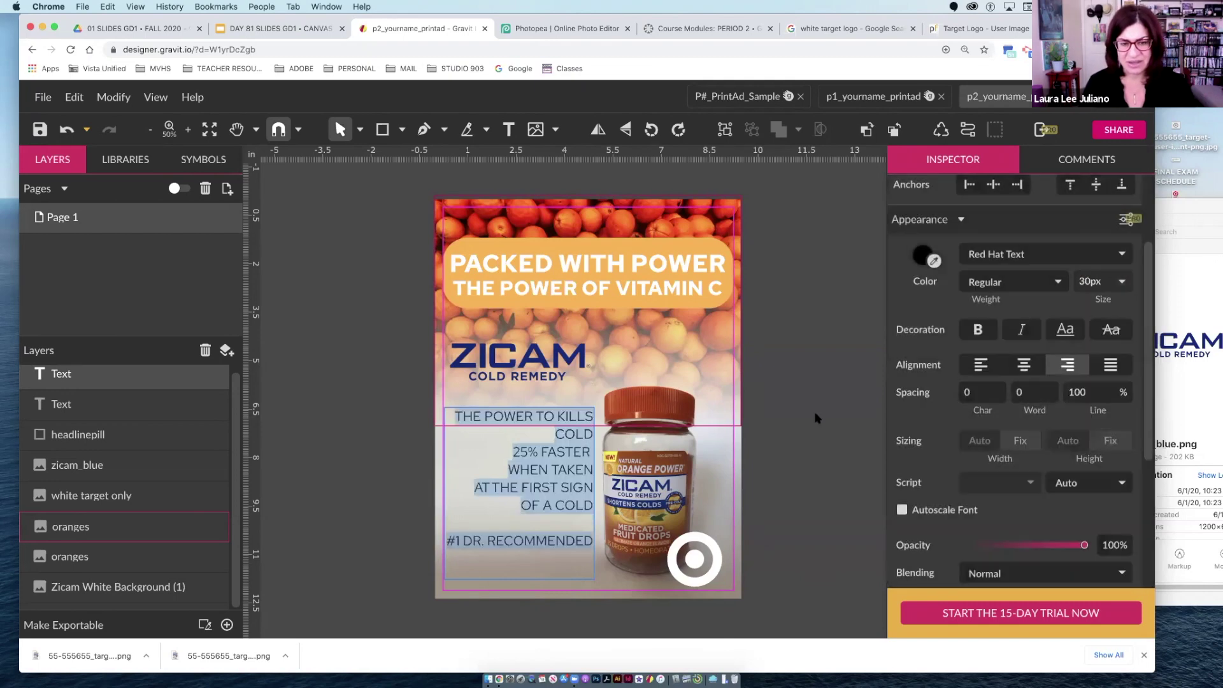
{"action": "left_click", "coordinate": [992, 281]}
{"action": "left_click", "coordinate": [992, 299]}
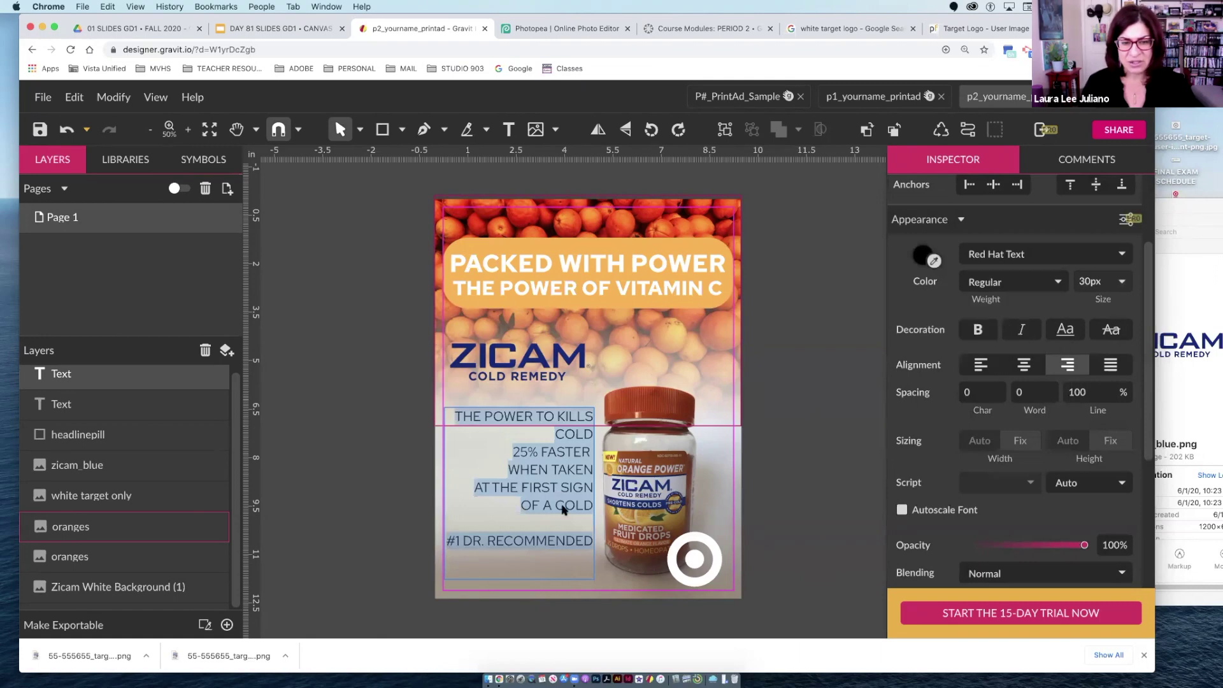
Reduce the "#1 DR. RECOMMENDED" line to 25 px
{"action": "left_click", "coordinate": [549, 540]}
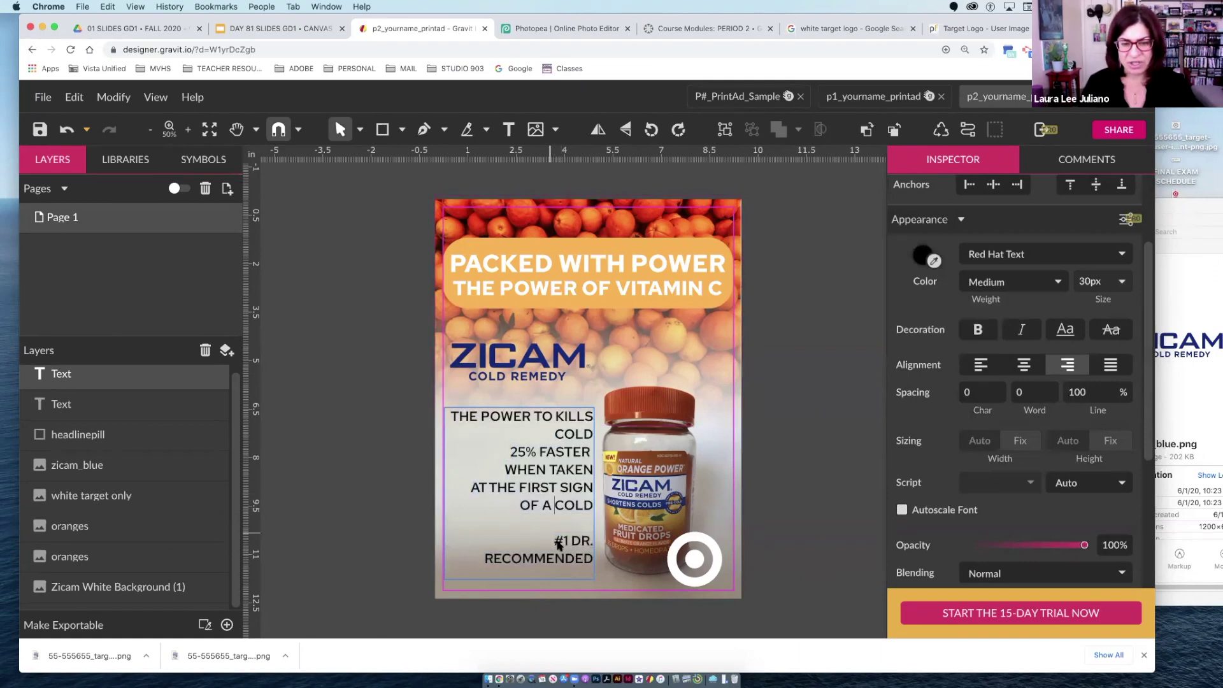
{"action": "double_click", "coordinate": [559, 541]}
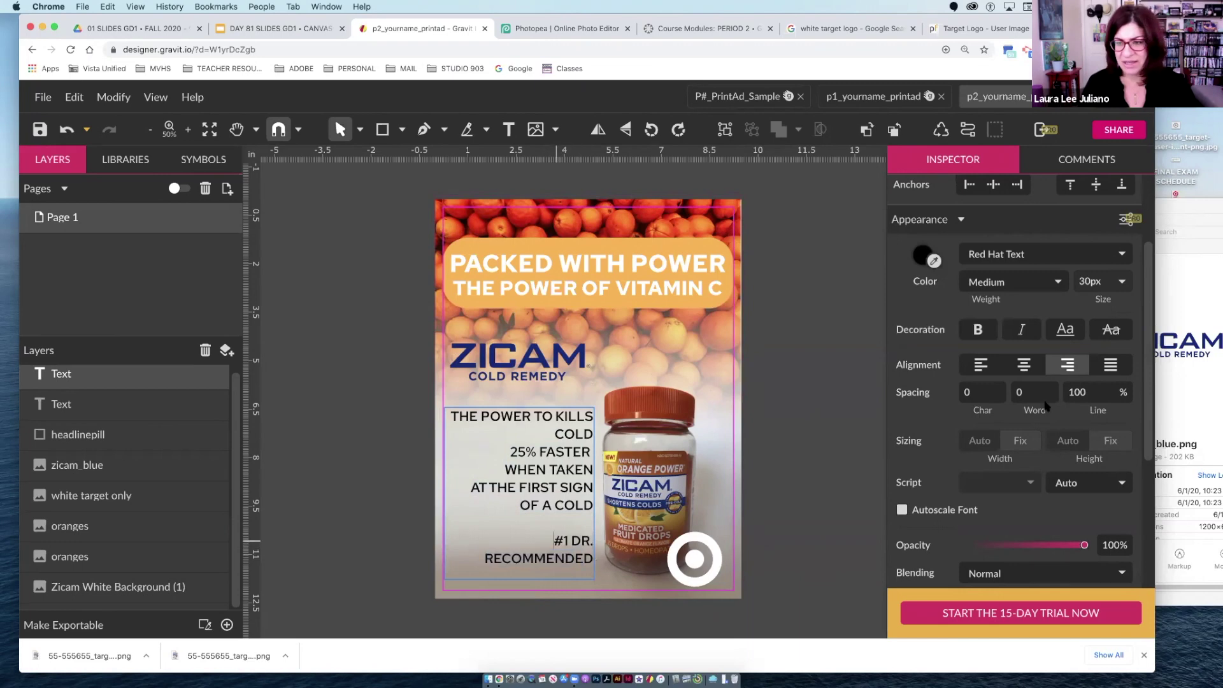
{"action": "key", "text": "shift+super+Down"}
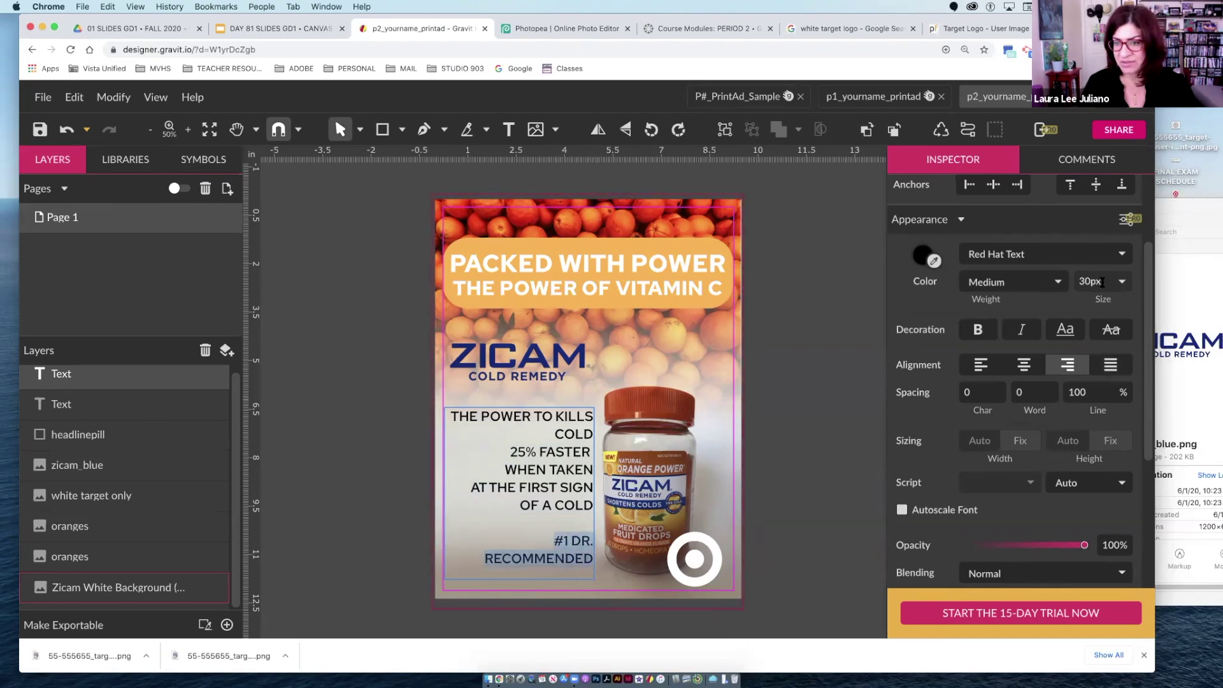
{"action": "left_click", "coordinate": [1091, 281]}
{"action": "left_click", "coordinate": [1091, 281]}
{"action": "left_click", "coordinate": [1091, 282]}
{"action": "left_click", "coordinate": [1090, 282]}
{"action": "type", "text": "2"}
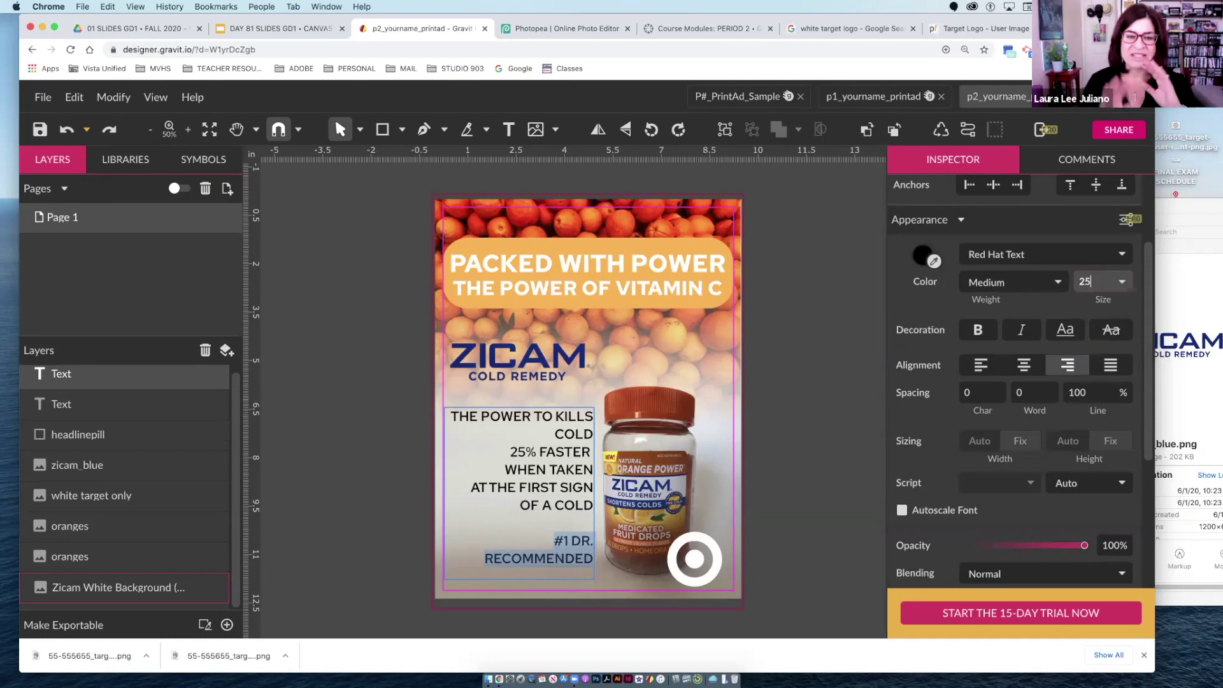
{"action": "type", "text": "5"}
{"action": "key", "text": "Return"}
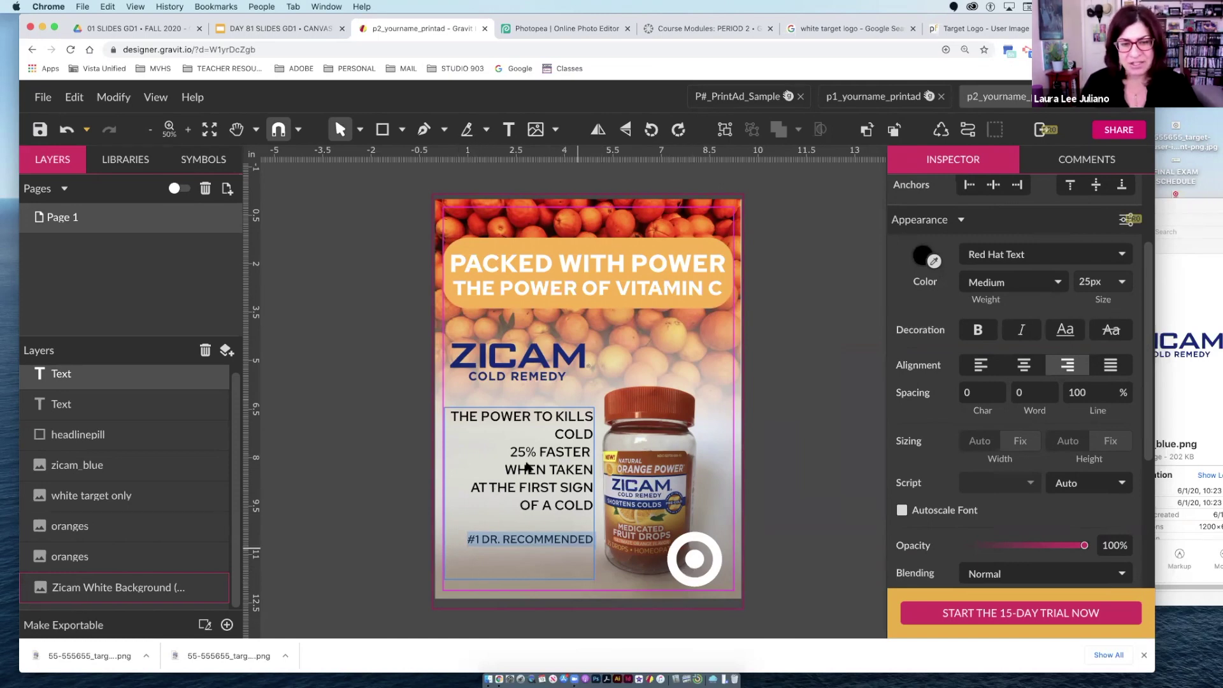
Recolor all of the body copy with the dark blue sampled from the Zicam logo
{"action": "left_click", "coordinate": [524, 434]}
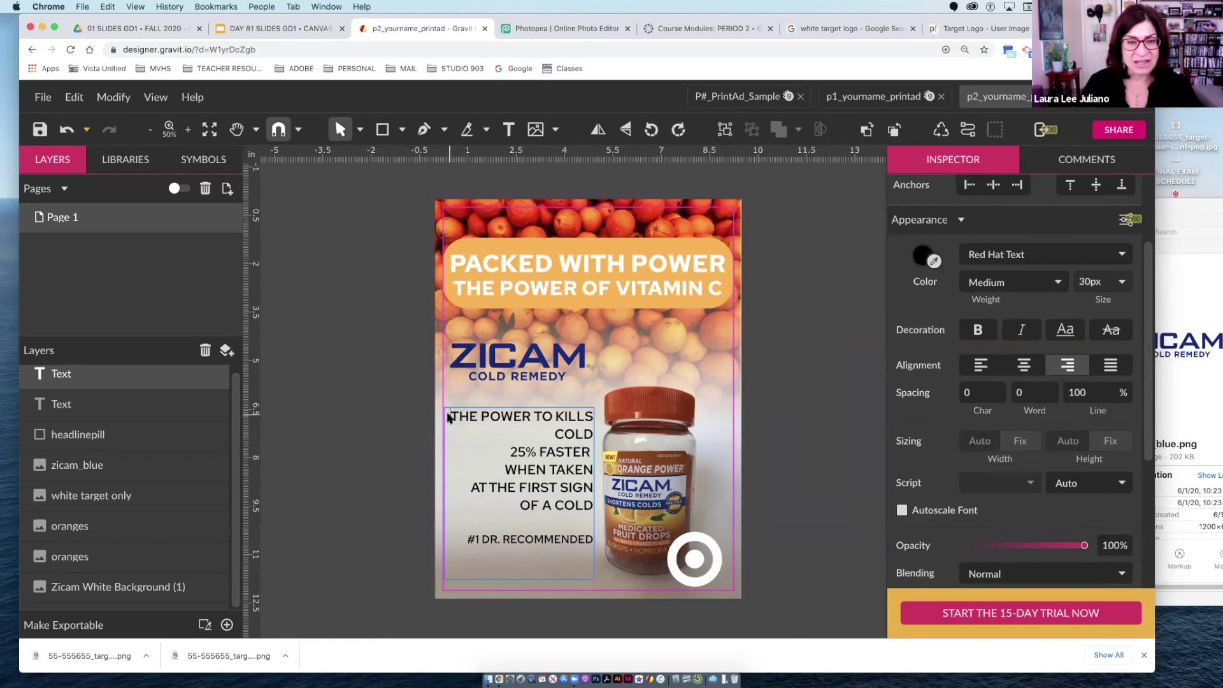
{"action": "left_click_drag", "start_coordinate": [588, 445], "coordinate": [450, 404]}
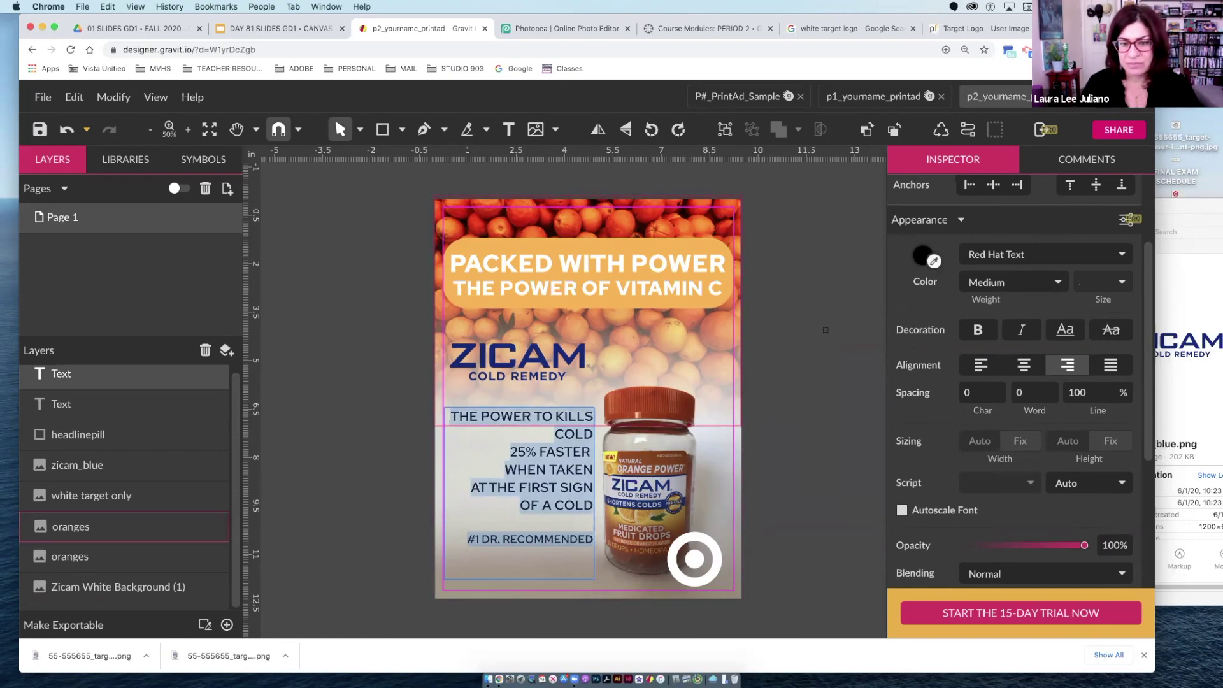
{"action": "left_click", "coordinate": [577, 357]}
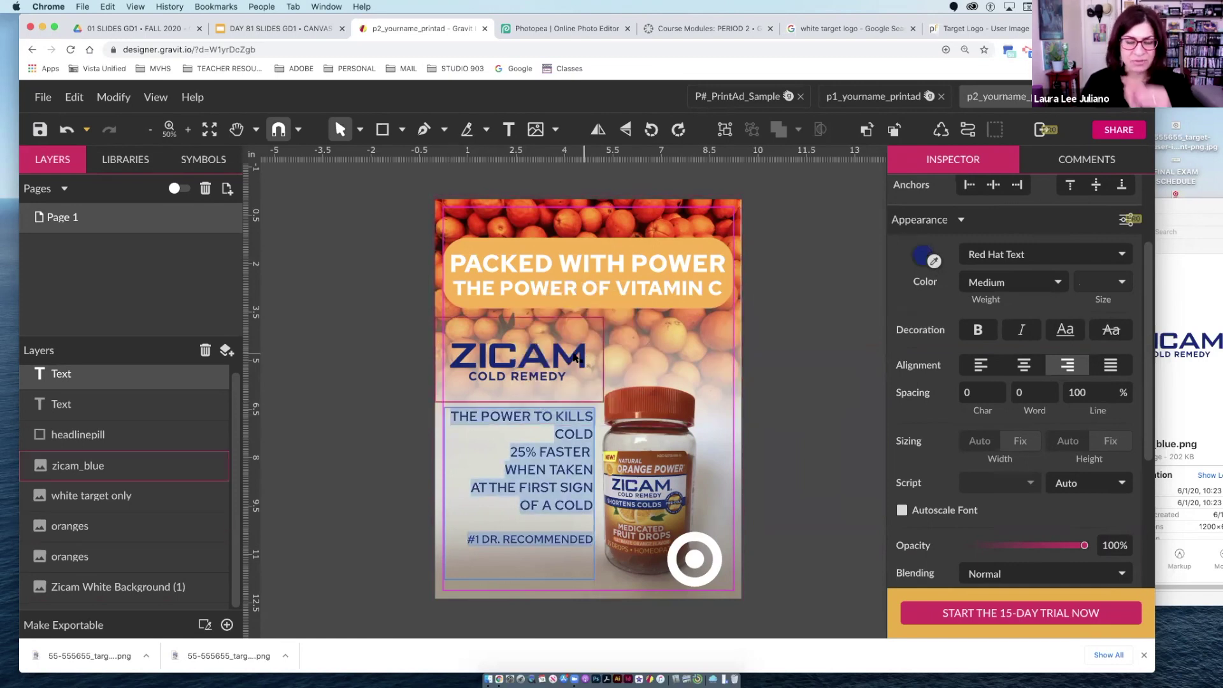
Move the body copy box up to sit closer beneath the Zicam logo, and deselect it
{"action": "key", "text": "Escape"}
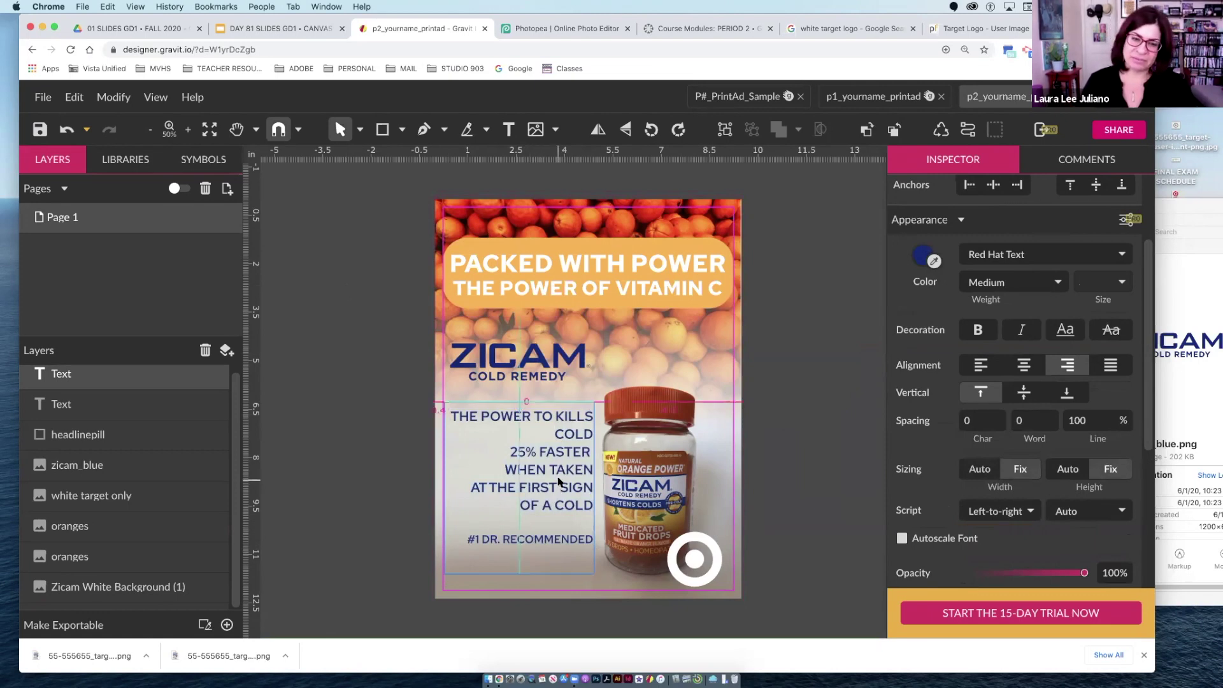
{"action": "key", "text": "Escape"}
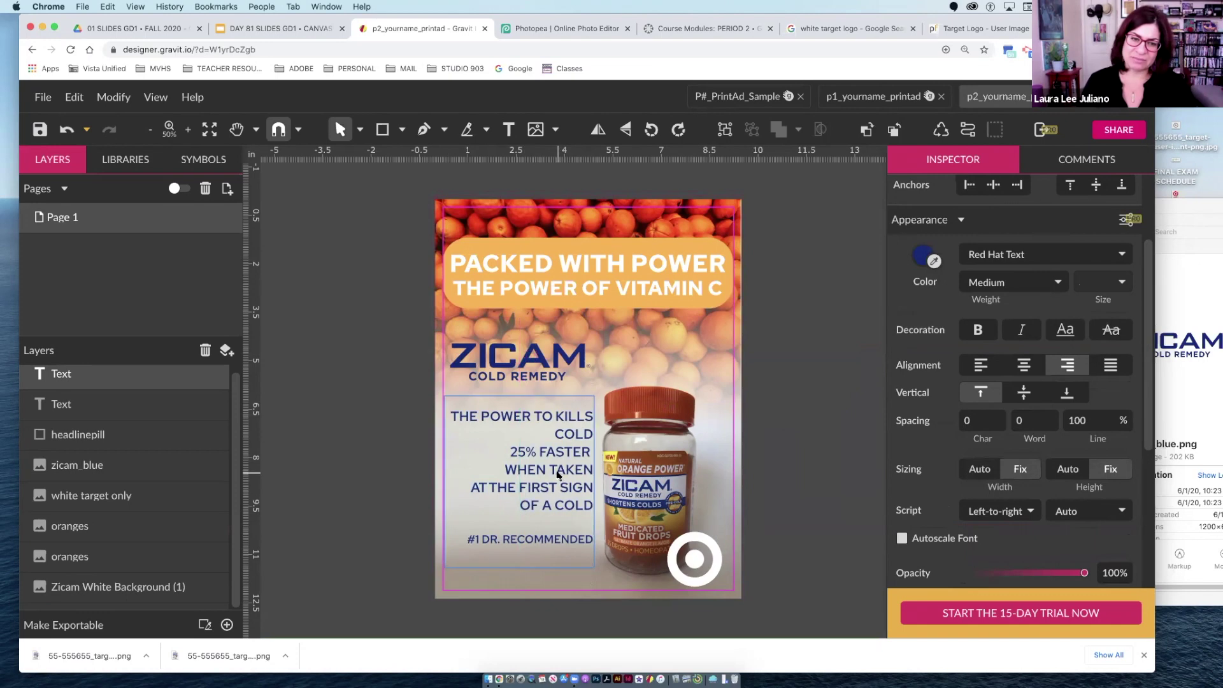
{"action": "left_click_drag", "start_coordinate": [555, 475], "coordinate": [554, 463]}
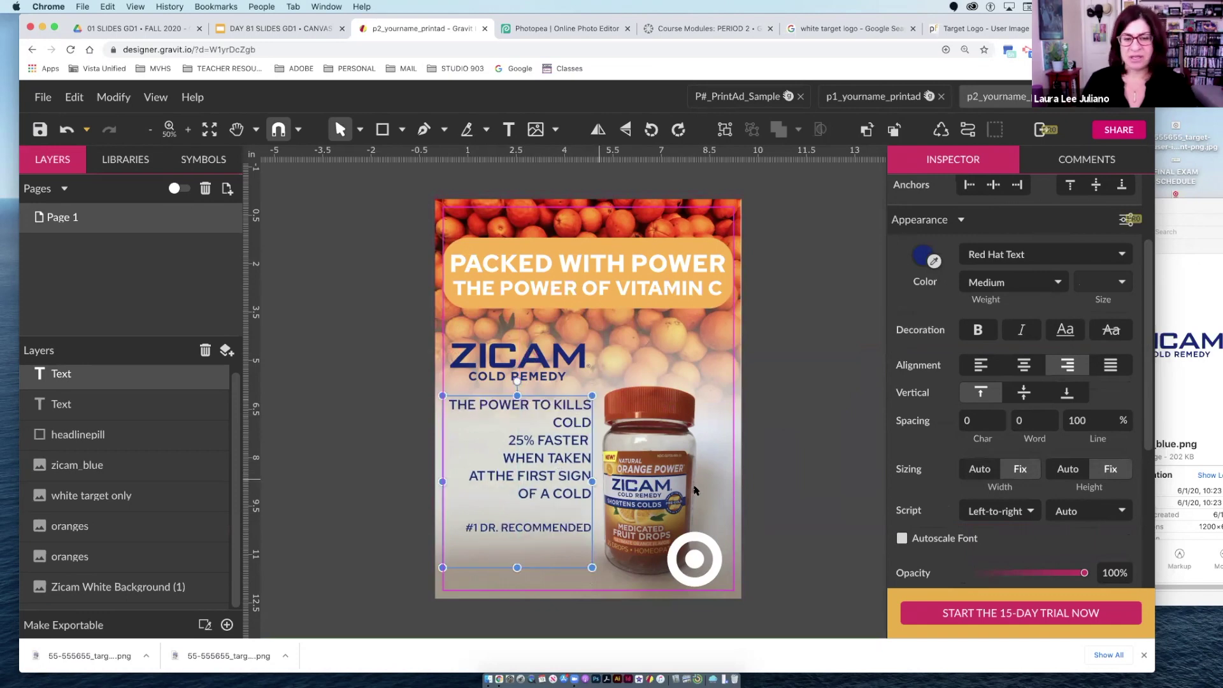
{"action": "left_click", "coordinate": [816, 484]}
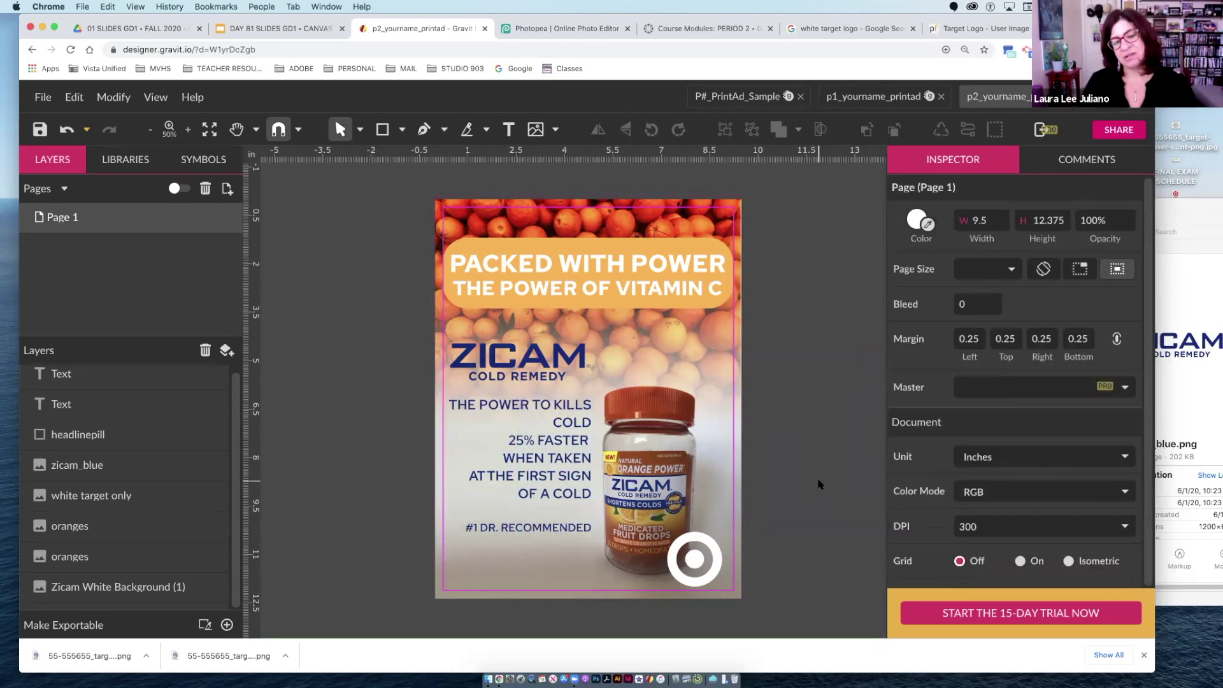
Duplicate the body copy box slightly lower, and resize the copy into a wider, shorter box along the page's lower margin
{"action": "left_click", "coordinate": [553, 486]}
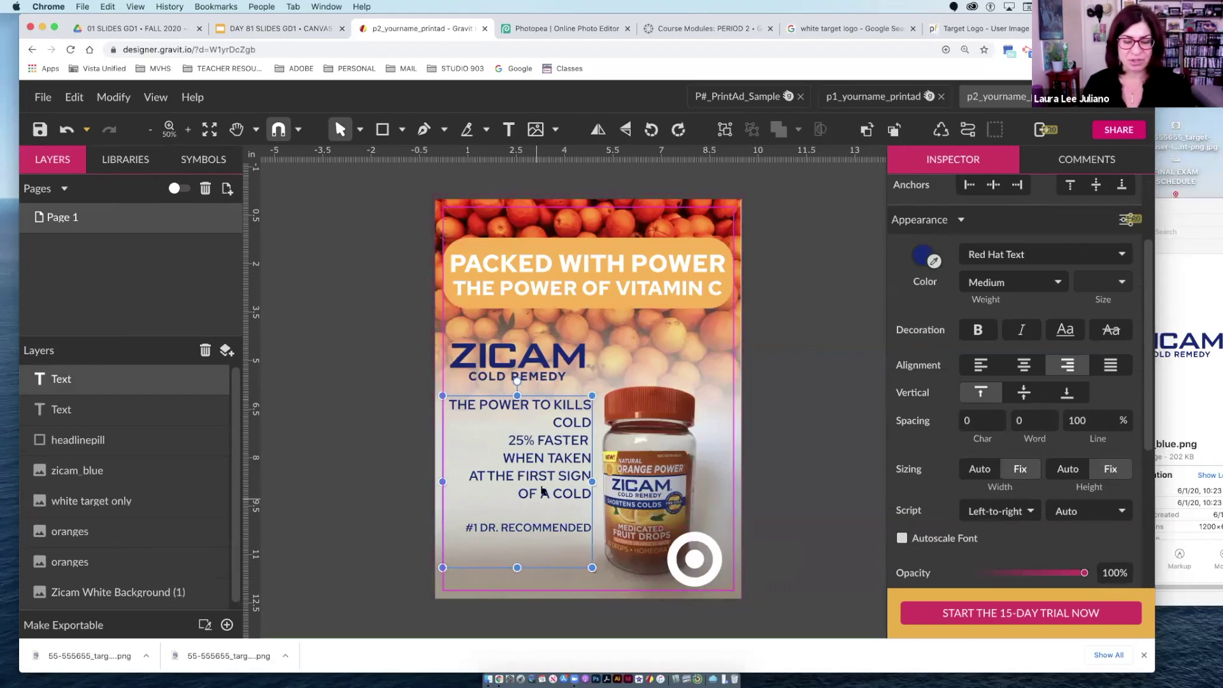
{"action": "left_click_drag", "start_coordinate": [543, 488], "coordinate": [545, 508]}
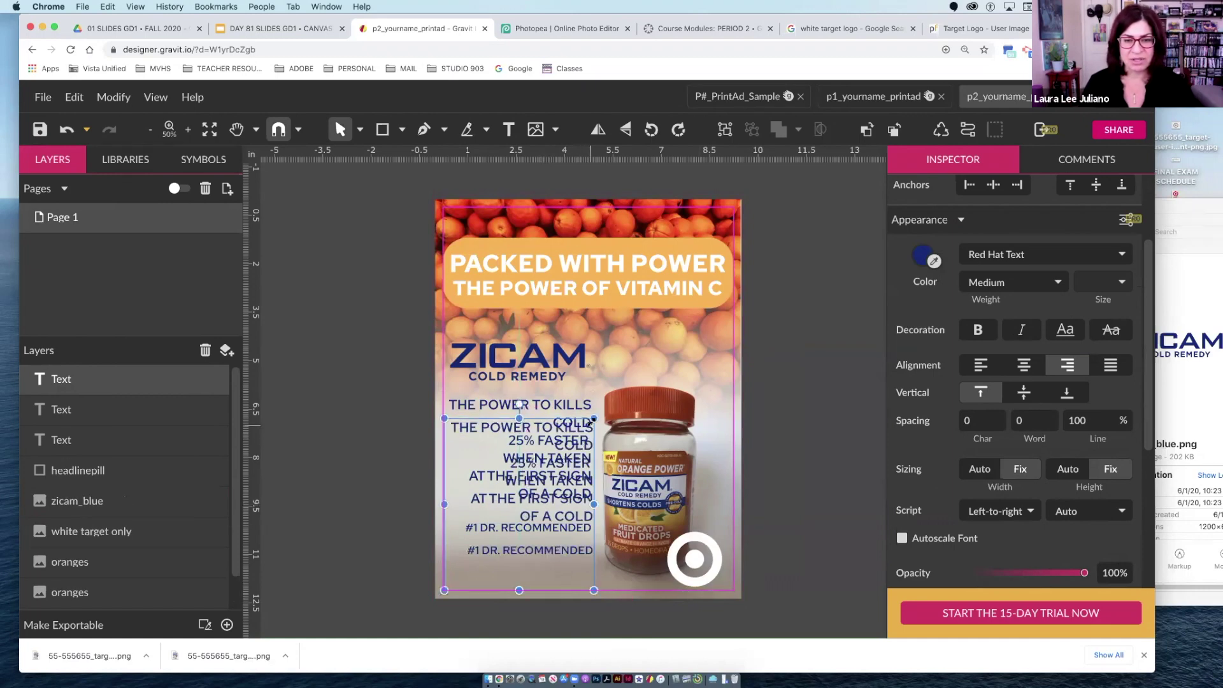
{"action": "left_click_drag", "start_coordinate": [593, 418], "coordinate": [658, 518]}
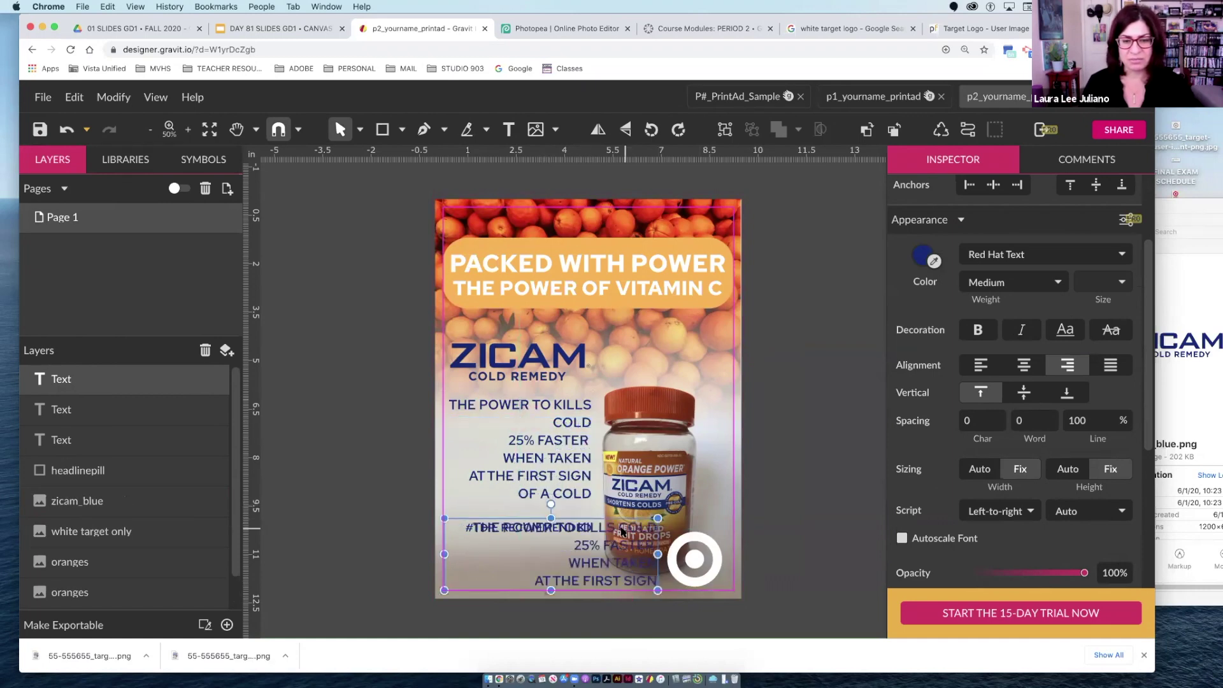
Delete every line below the first in the duplicated text box, and lower its top edge beneath the "#1 DR. RECOMMENDED" line
{"action": "double_click", "coordinate": [606, 540]}
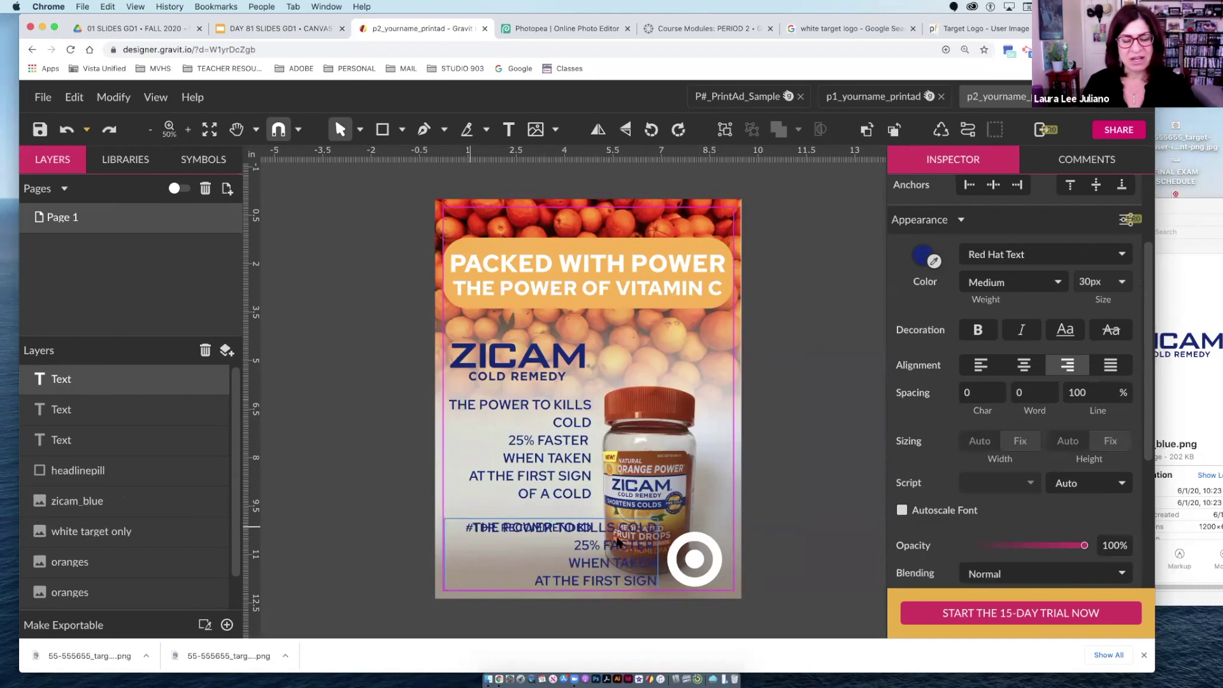
{"action": "key", "text": "BackSpace"}
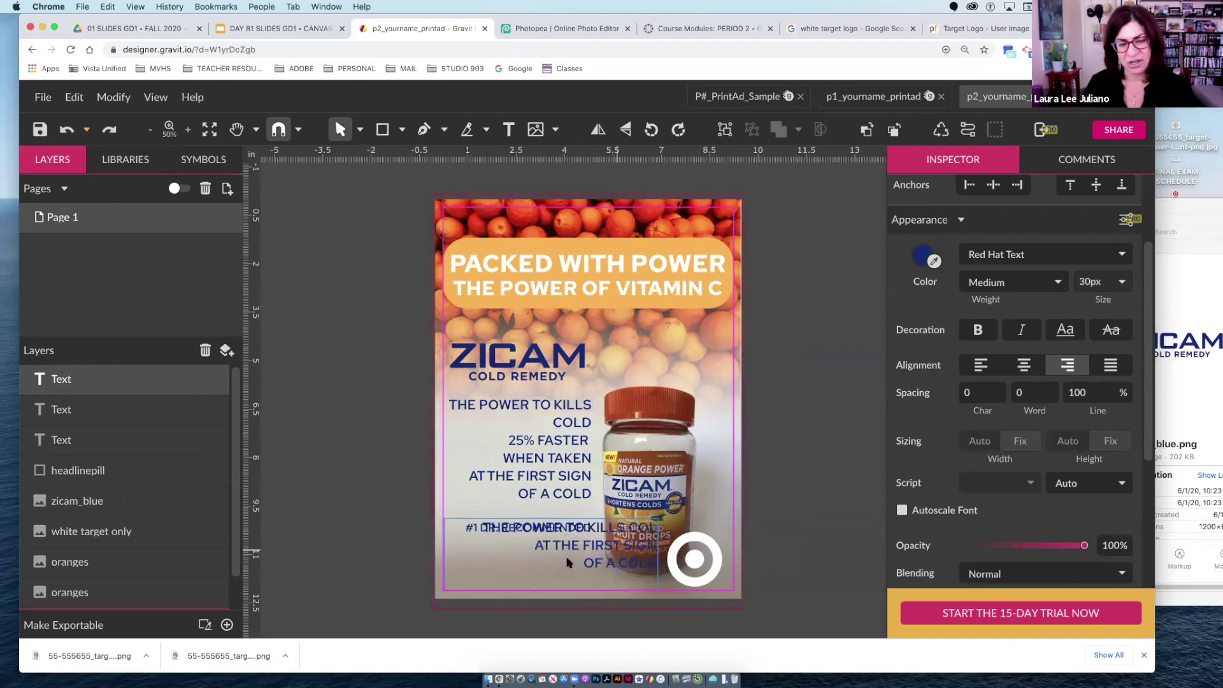
{"action": "left_click_drag", "start_coordinate": [656, 562], "coordinate": [662, 562]}
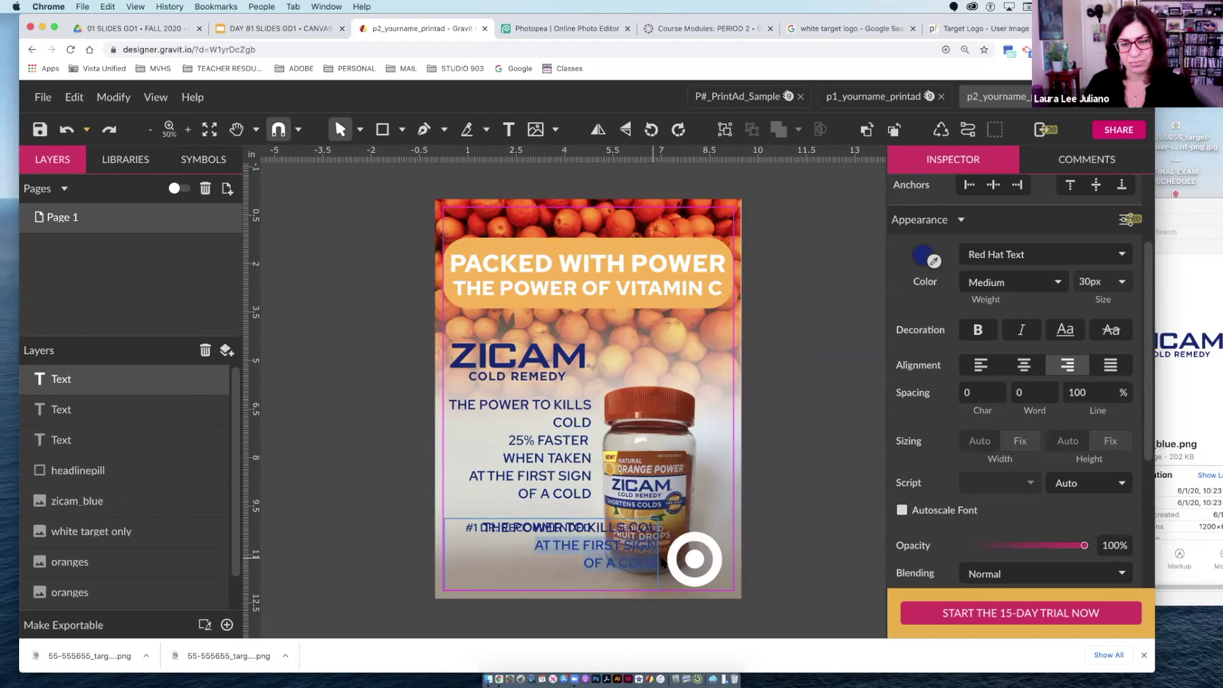
{"action": "type", "text": "#1 DR. RECOMMENDED"}
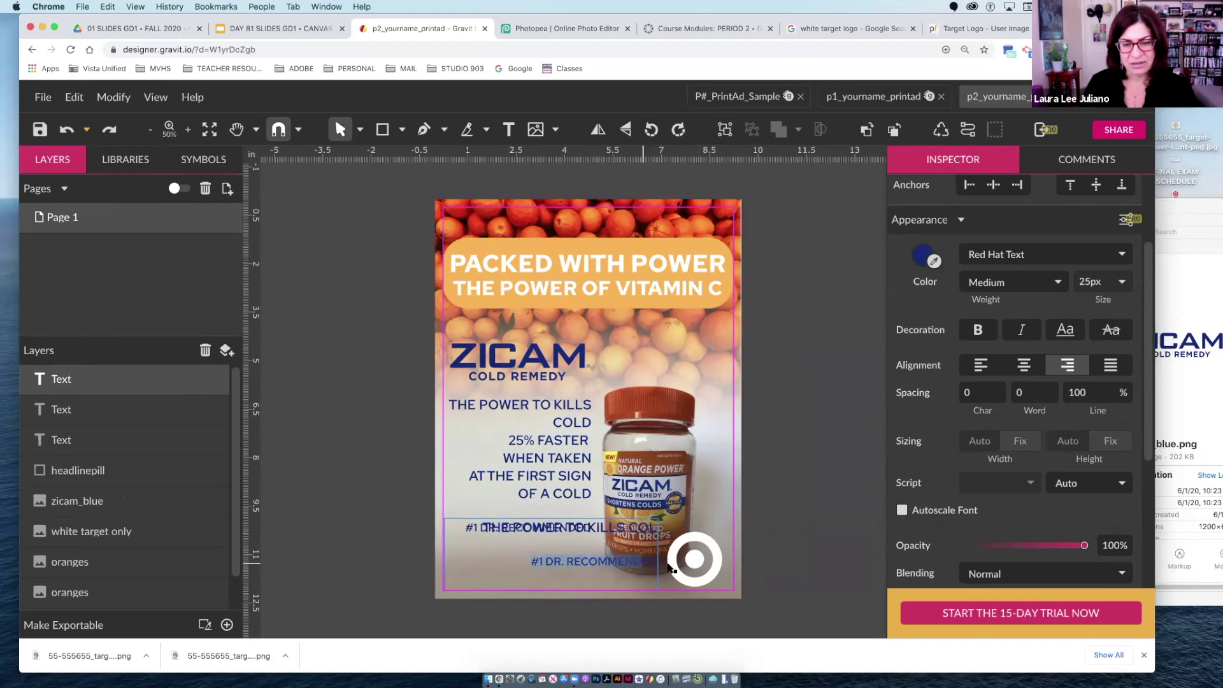
{"action": "key", "text": "super+z"}
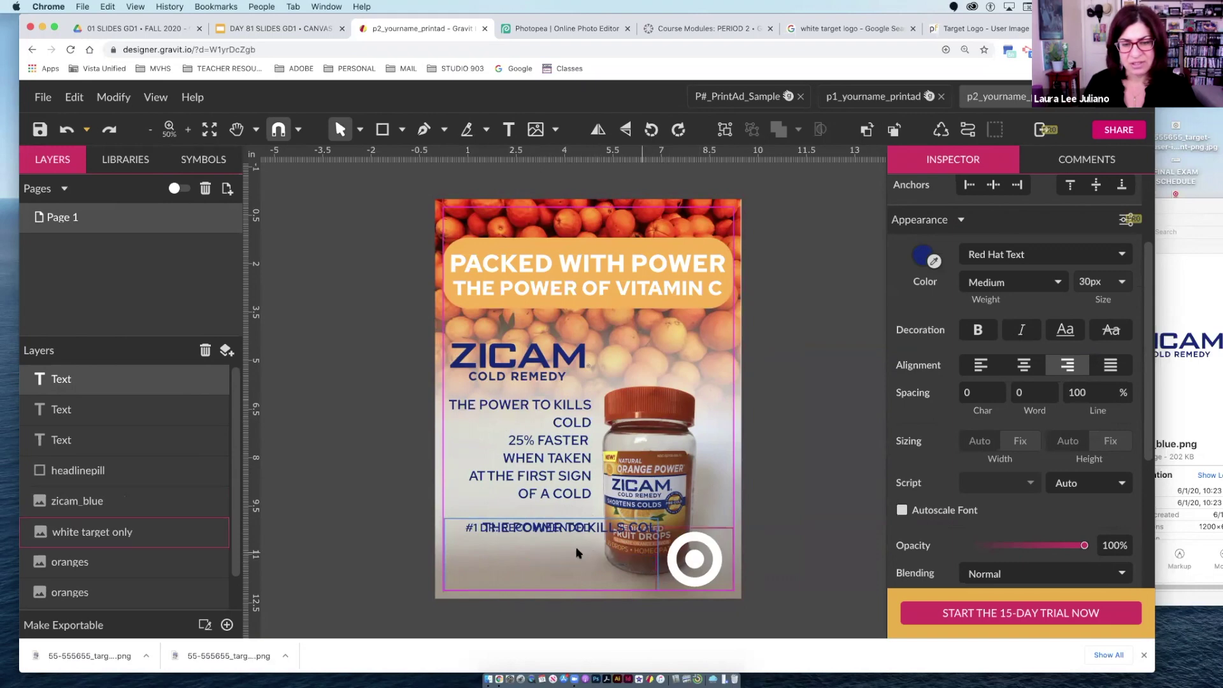
{"action": "left_click", "coordinate": [537, 530]}
{"action": "left_click_drag", "start_coordinate": [556, 534], "coordinate": [561, 561]}
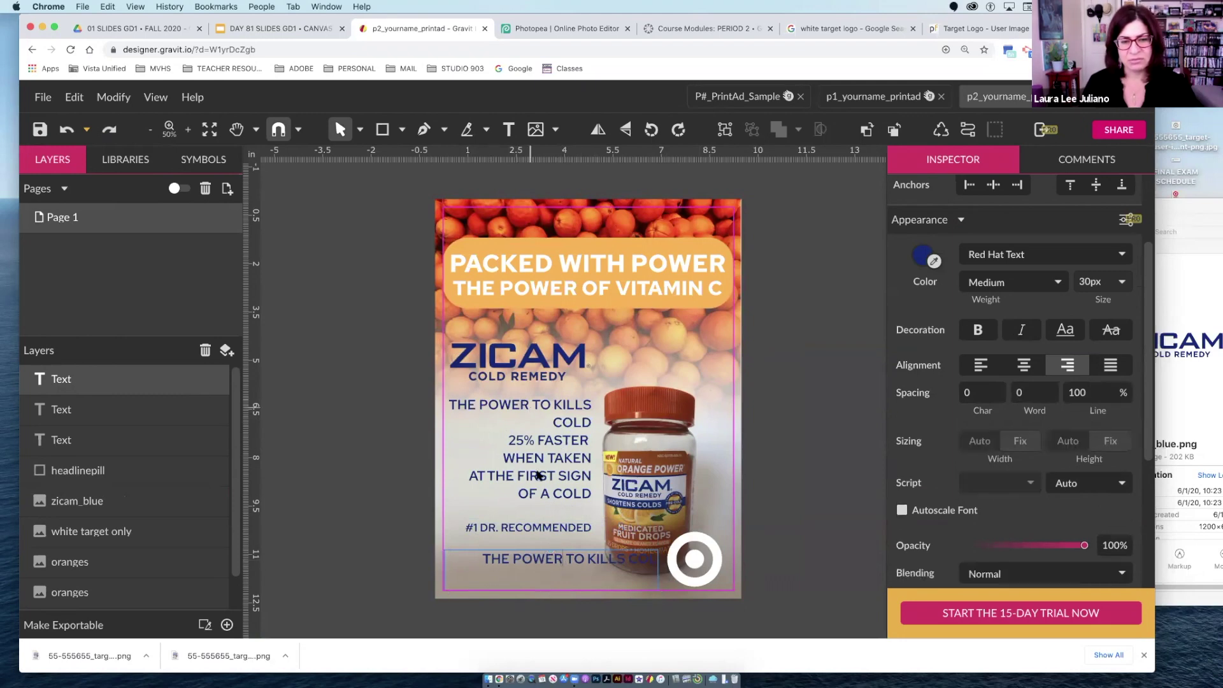
Change "KILLS" to "KILL" in the first line of the body copy above
{"action": "double_click", "coordinate": [581, 407]}
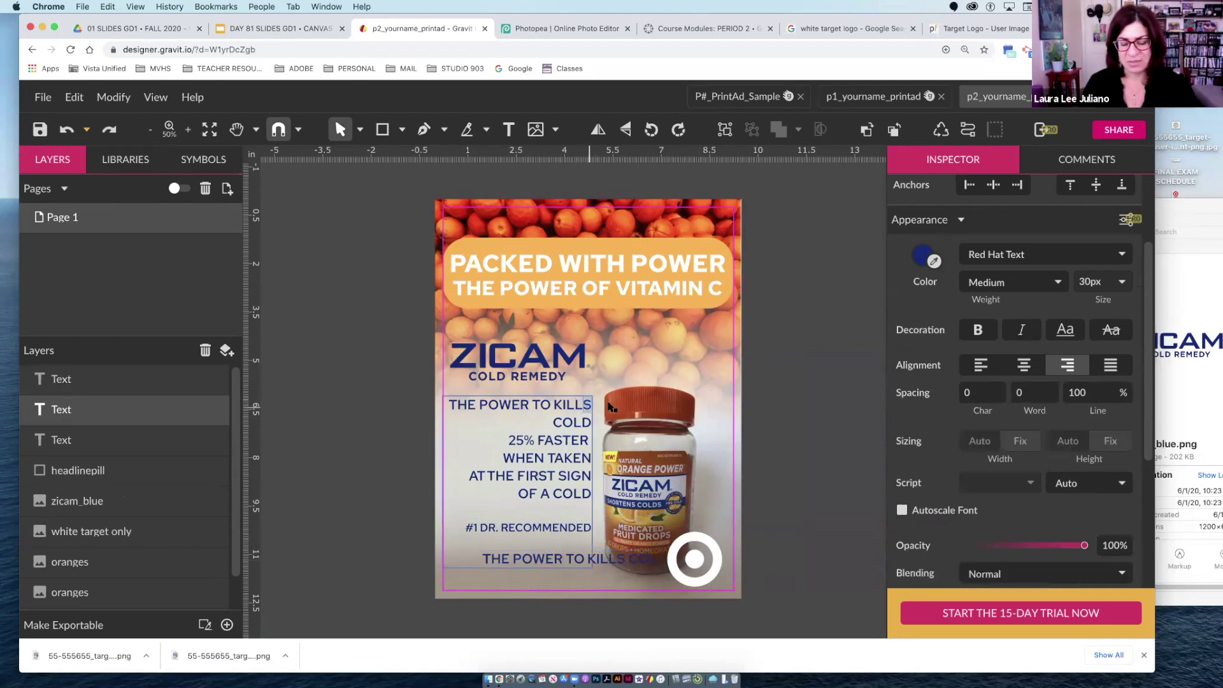
{"action": "key", "text": "Delete"}
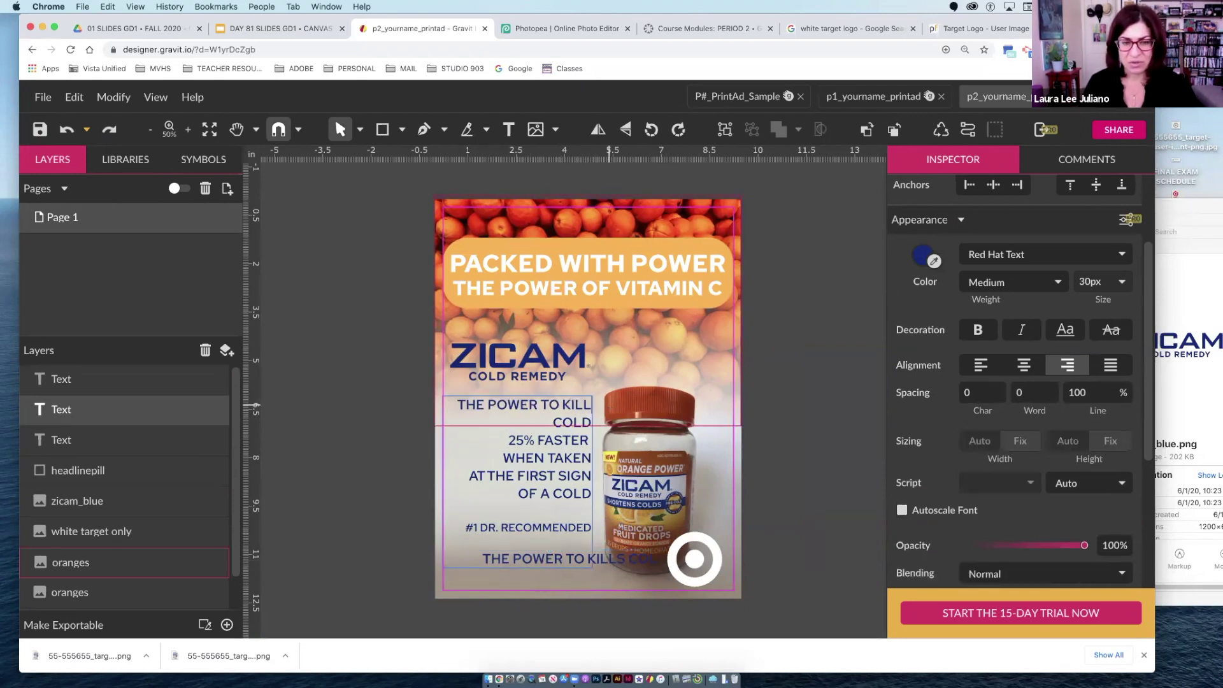
{"action": "left_click", "coordinate": [505, 562]}
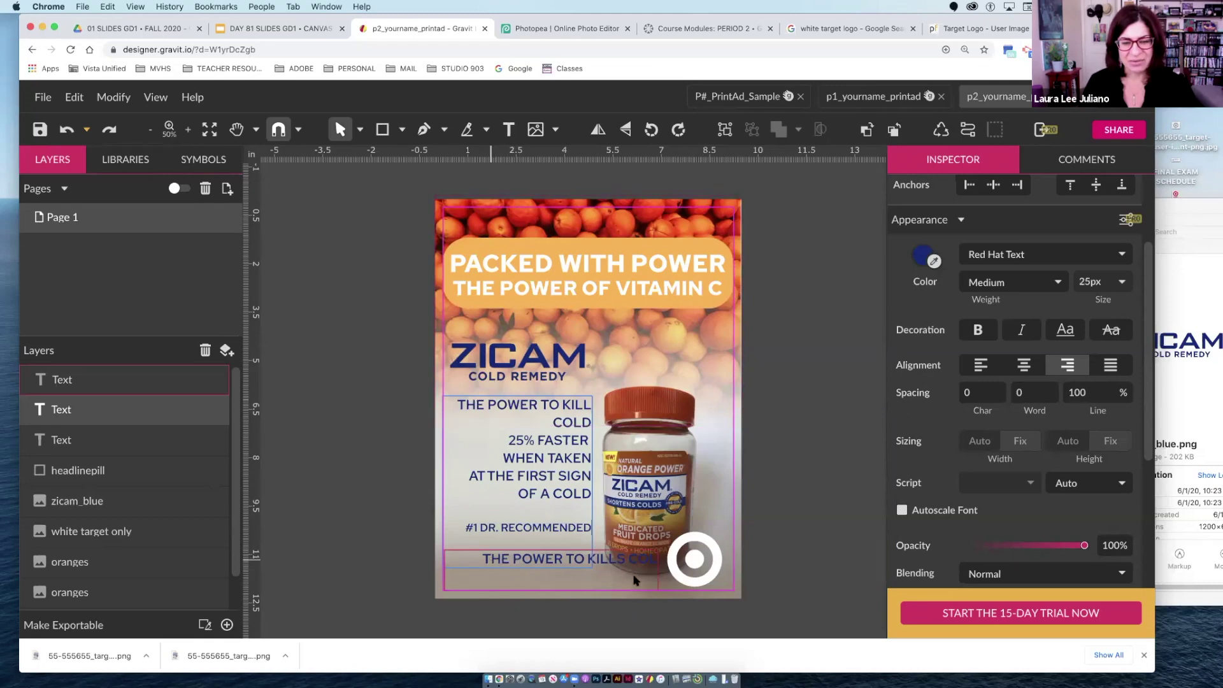
{"action": "key", "text": "Escape"}
Replace the text in the box along the page's lower margin with "NEW FLAVOR EXCLUSIVELY AT"
{"action": "double_click", "coordinate": [655, 563]}
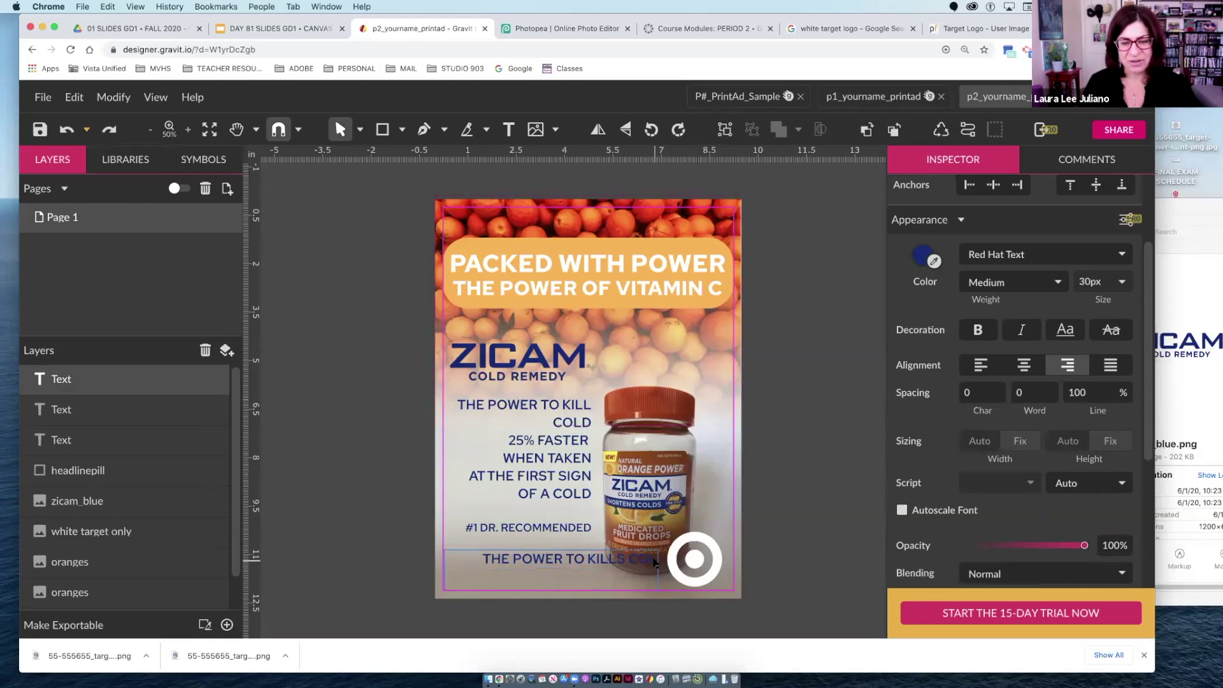
{"action": "key", "text": "cmd+a"}
{"action": "type", "text": "NEW!LA"}
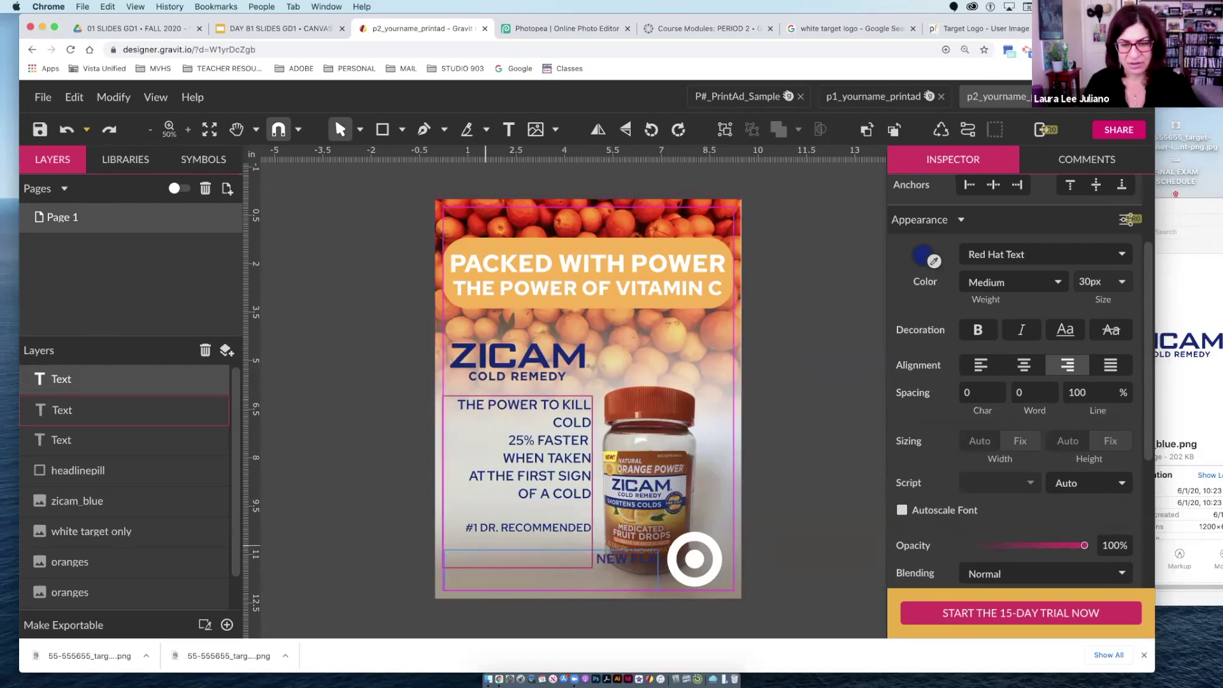
{"action": "type", "text": "VOR EXCL"}
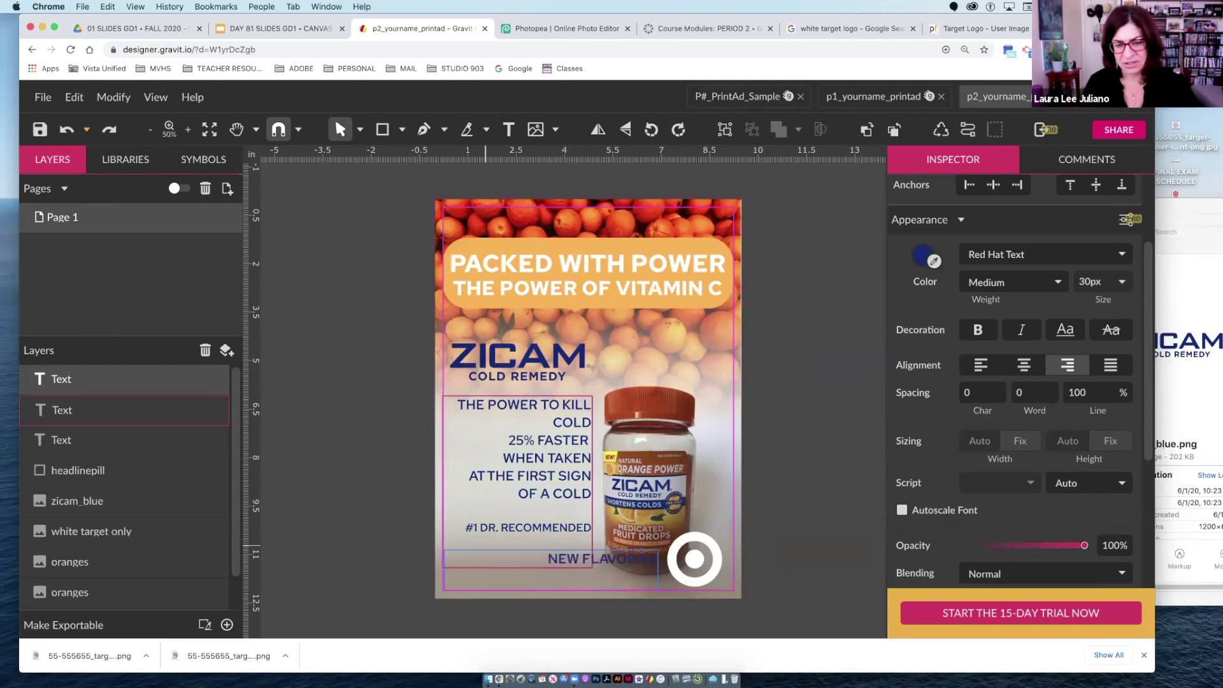
{"action": "type", "text": "USIV"}
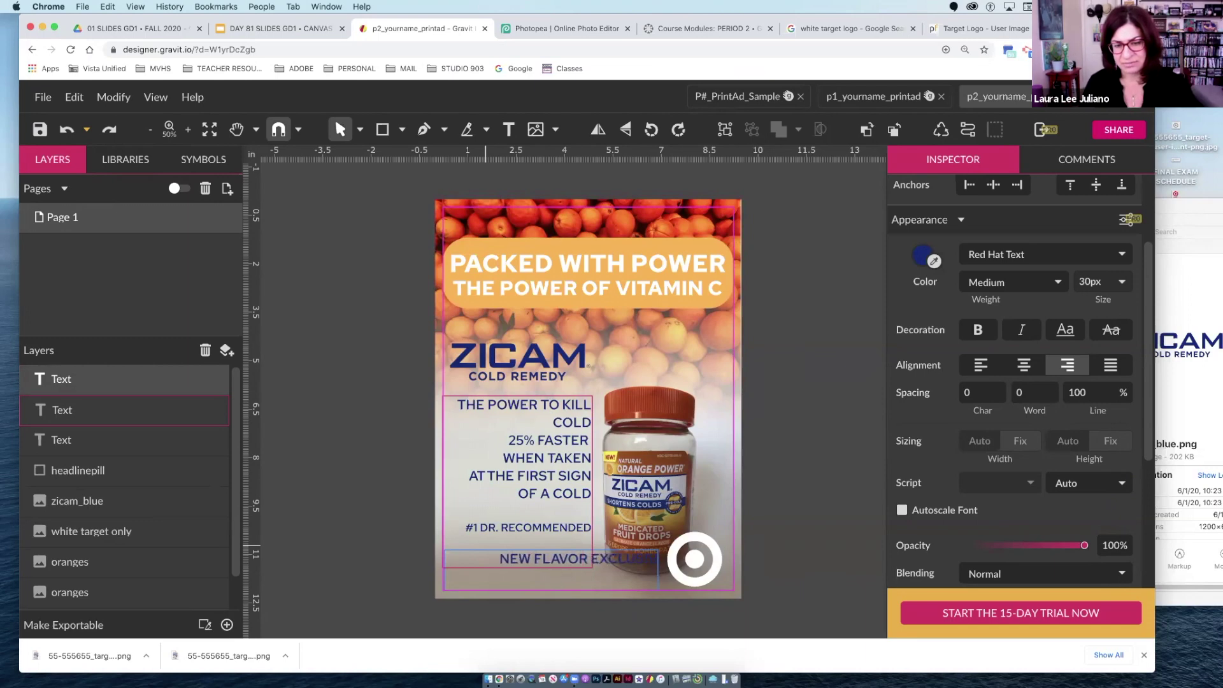
{"action": "type", "text": "ELY A"}
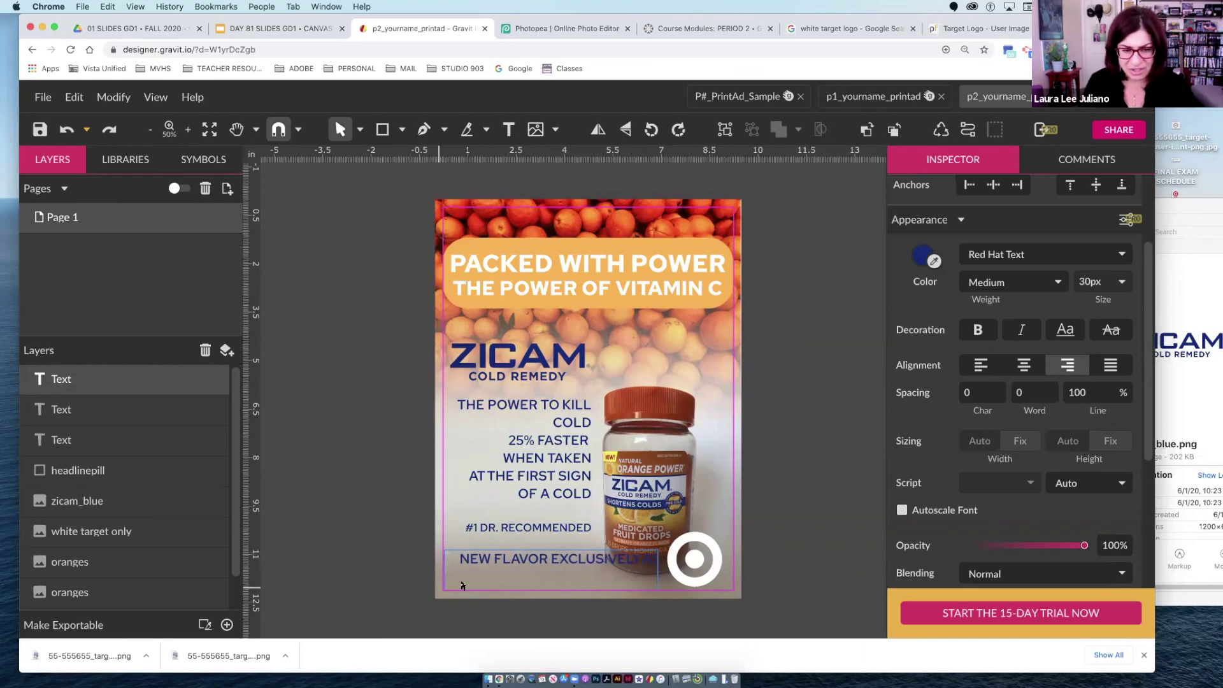
{"action": "key", "text": "Escape"}
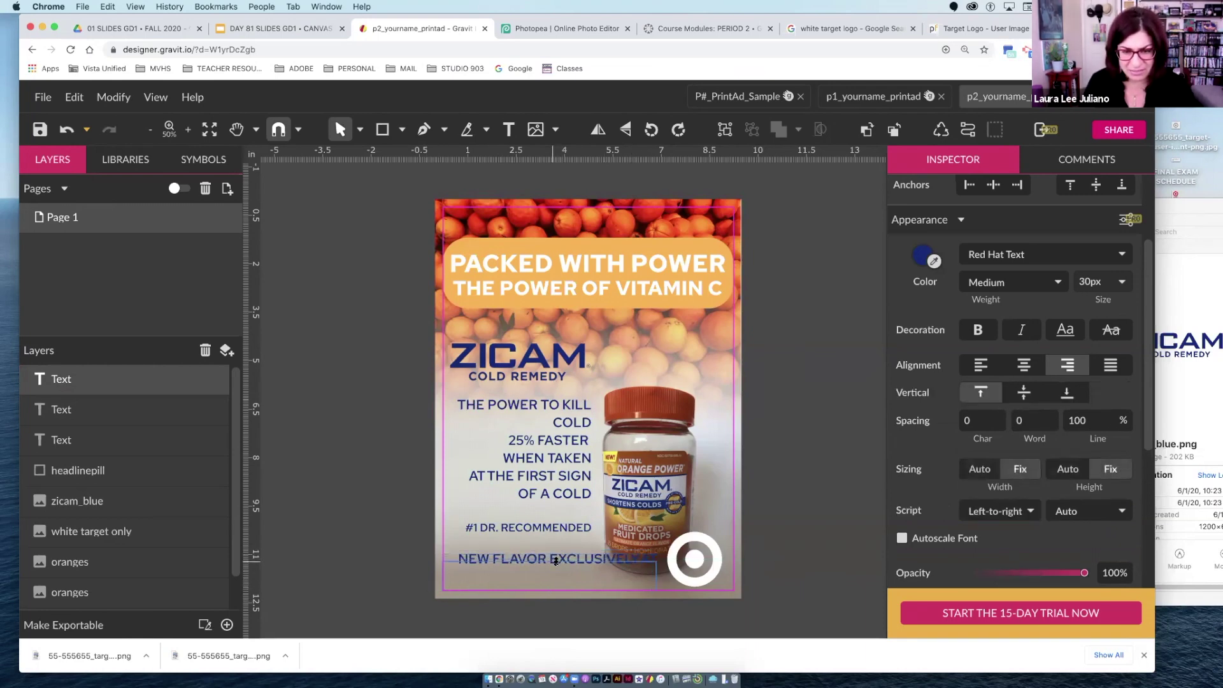
Make the tagline box shorter from its top edge, widen it slightly toward the Target logo, and nudge it up
{"action": "left_click_drag", "start_coordinate": [549, 549], "coordinate": [549, 558]}
{"action": "left_click_drag", "start_coordinate": [657, 574], "coordinate": [661, 574]}
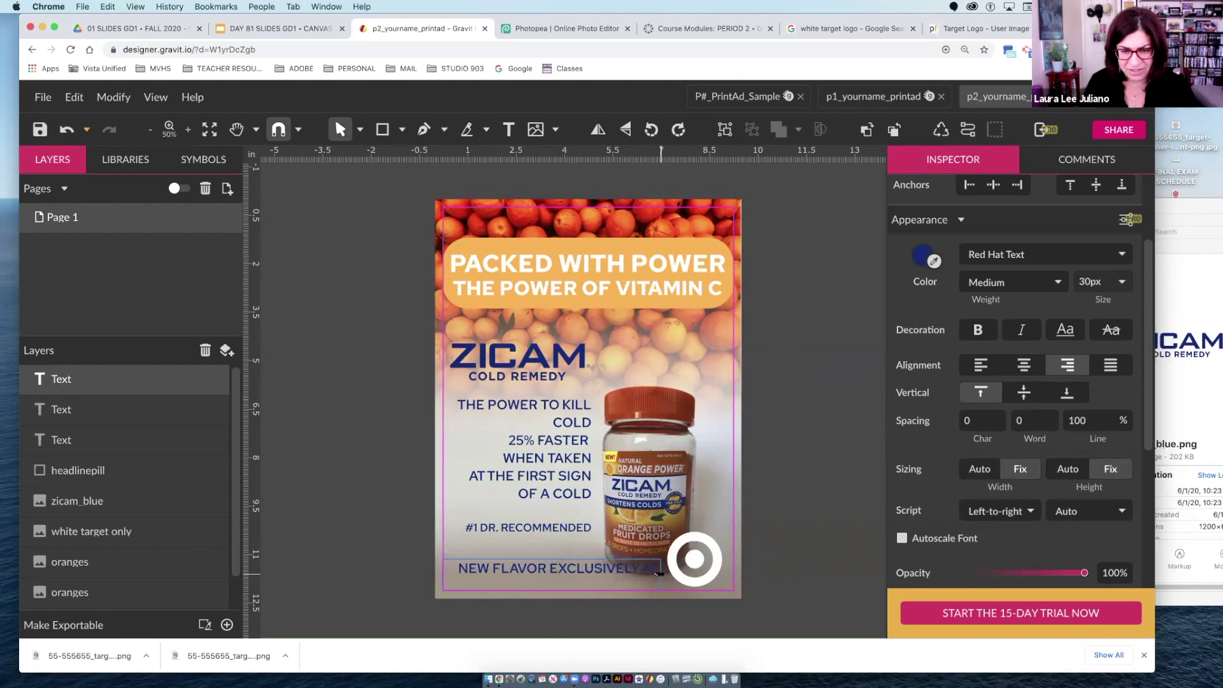
{"action": "key", "text": "shift+Up"}
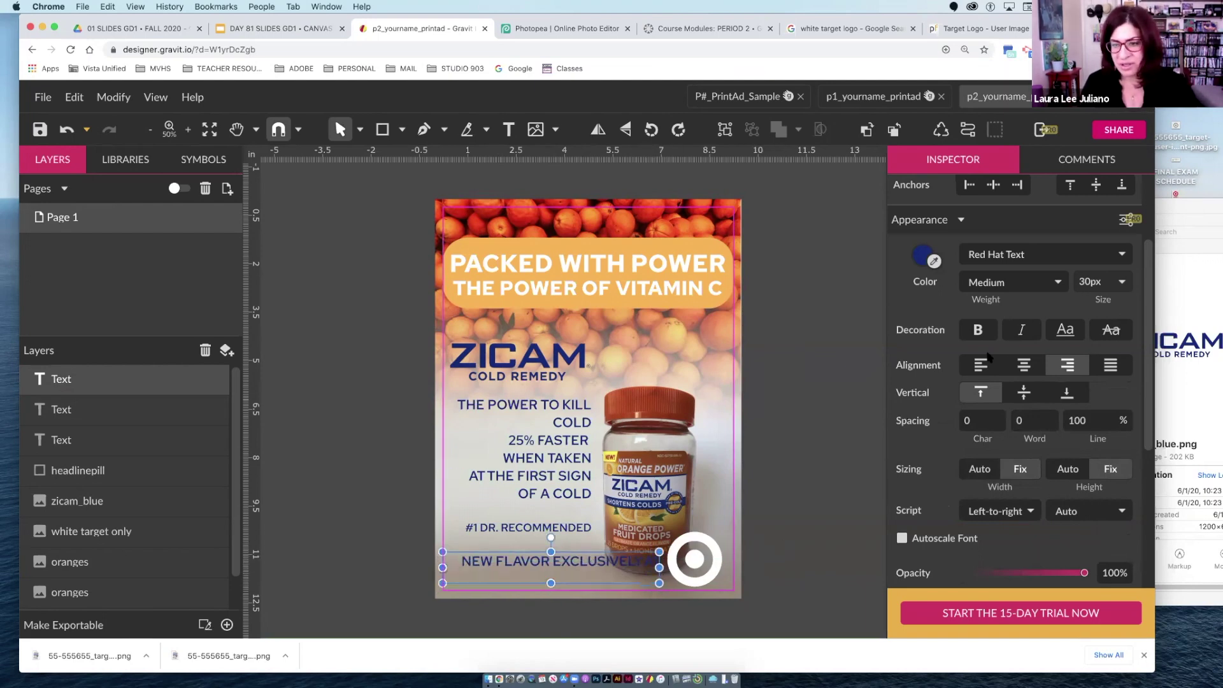
Format the "NEW FLAVOR EXCLUSIVELY AT" tagline in Bold weight and white, and deselect it
{"action": "left_click", "coordinate": [1013, 282]}
{"action": "left_click", "coordinate": [1011, 287]}
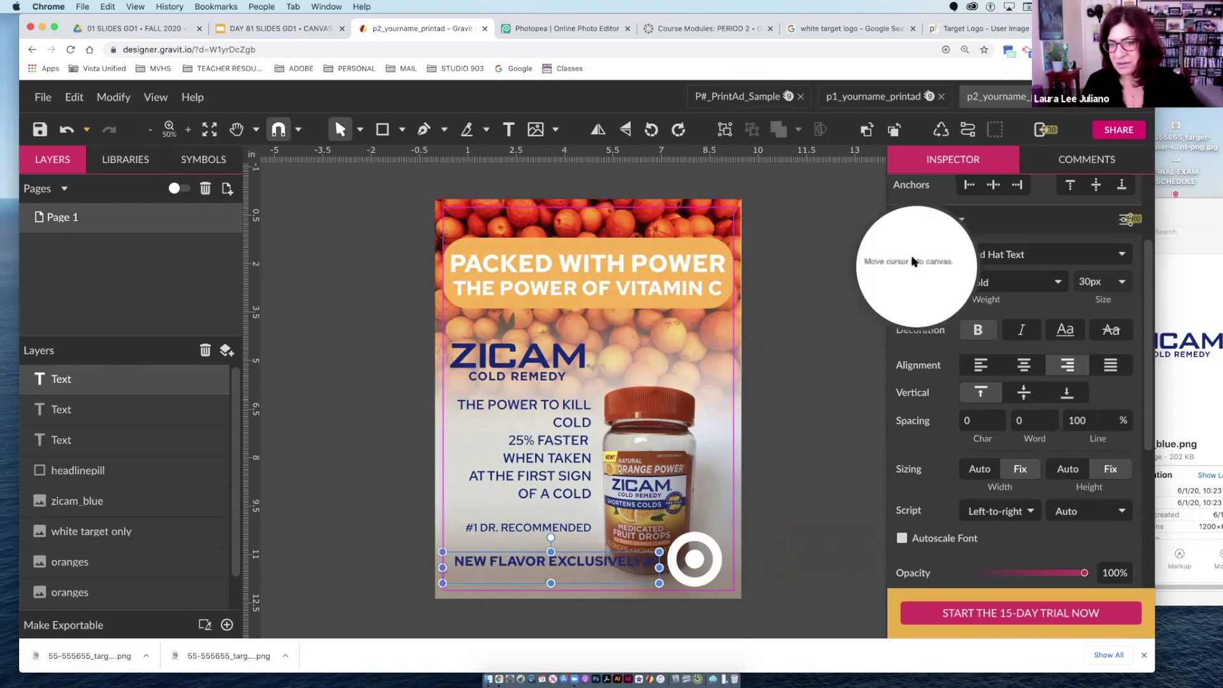
{"action": "left_click", "coordinate": [921, 257]}
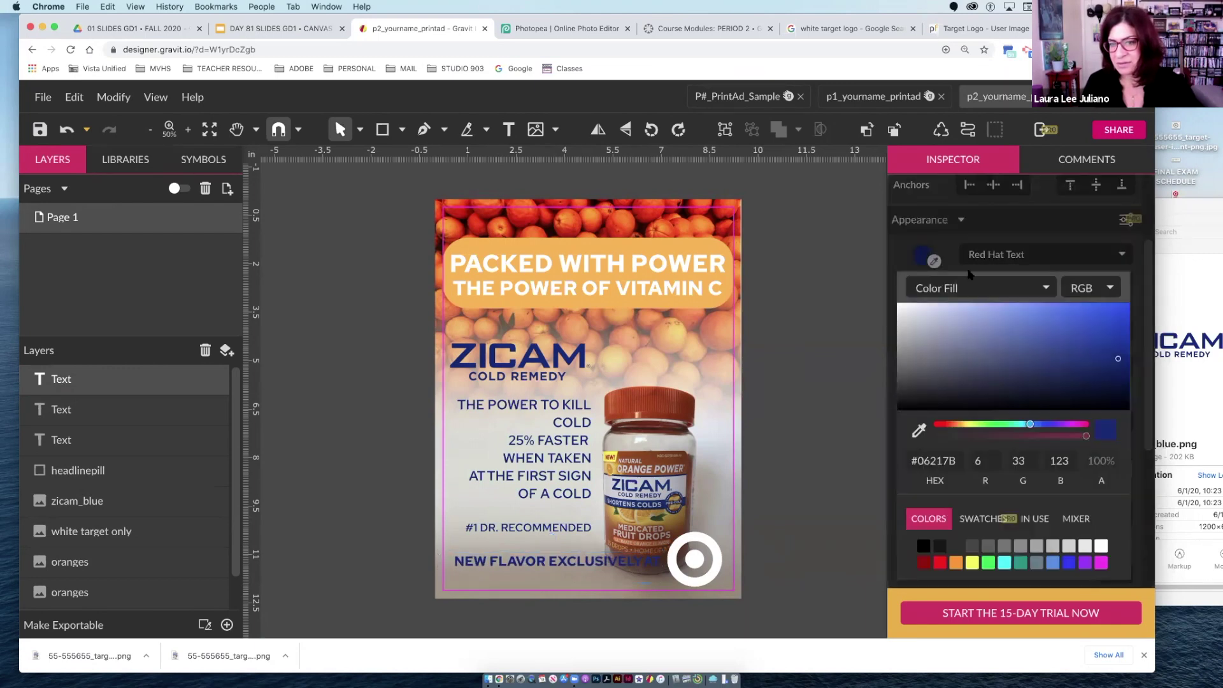
{"action": "left_click", "coordinate": [1104, 544]}
{"action": "left_click", "coordinate": [833, 568]}
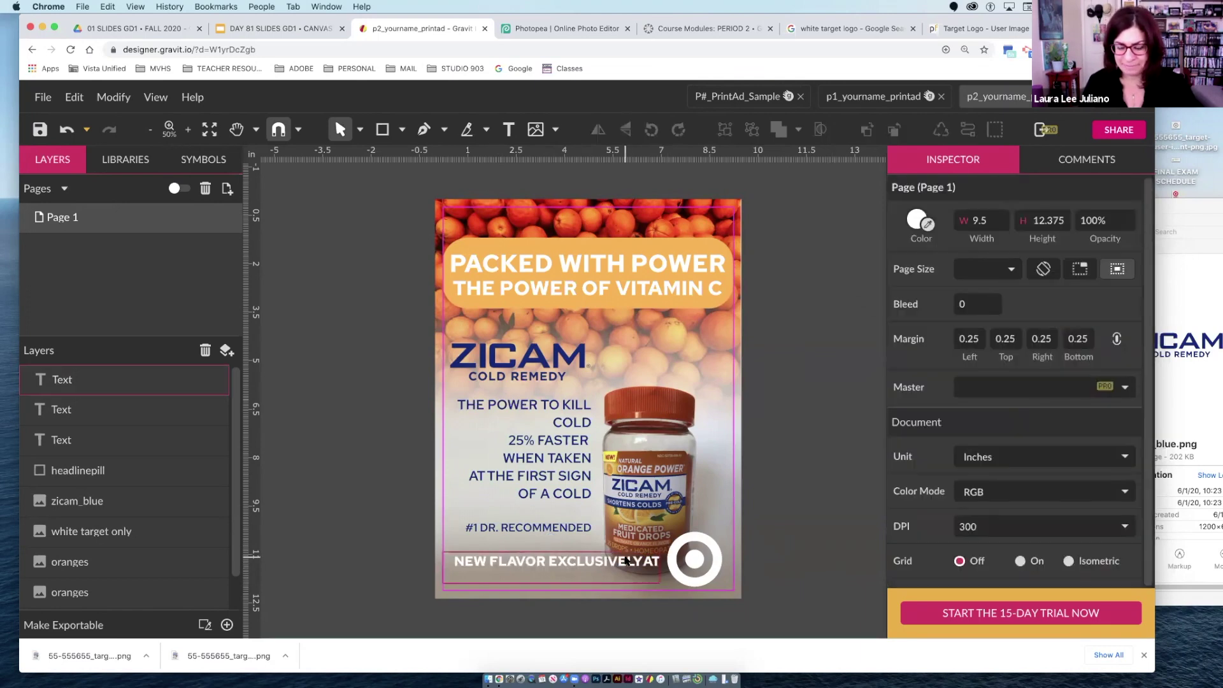
Nudge the white tagline down toward the lower page margin and slightly right, below the base of the bottle
{"action": "left_click", "coordinate": [626, 561]}
{"action": "key", "text": "Down"}
{"action": "key", "text": "Down"}
{"action": "key", "text": "Down"}
{"action": "key", "text": "Down"}
{"action": "key", "text": "Down"}
{"action": "key", "text": "Down"}
{"action": "key", "text": "Down"}
{"action": "key", "text": "Right"}
{"action": "key", "text": "Right"}
{"action": "key", "text": "Right"}
{"action": "key", "text": "Down"}
{"action": "key", "text": "Down"}
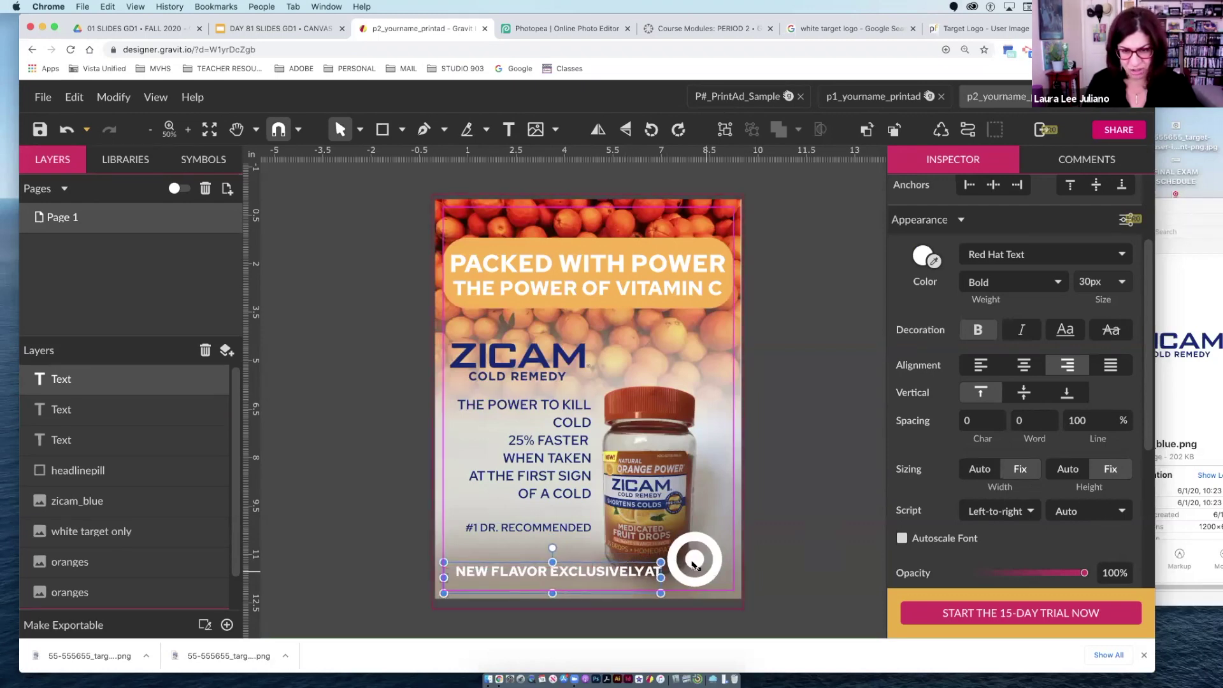
Shrink the white Target logo from its upper-left corner, and nudge it left toward the tagline
{"action": "left_click", "coordinate": [671, 542]}
{"action": "left_click", "coordinate": [670, 545]}
{"action": "left_click_drag", "start_coordinate": [657, 528], "coordinate": [670, 540]}
{"action": "key", "text": "Left"}
{"action": "key", "text": "Left"}
{"action": "key", "text": "Left"}
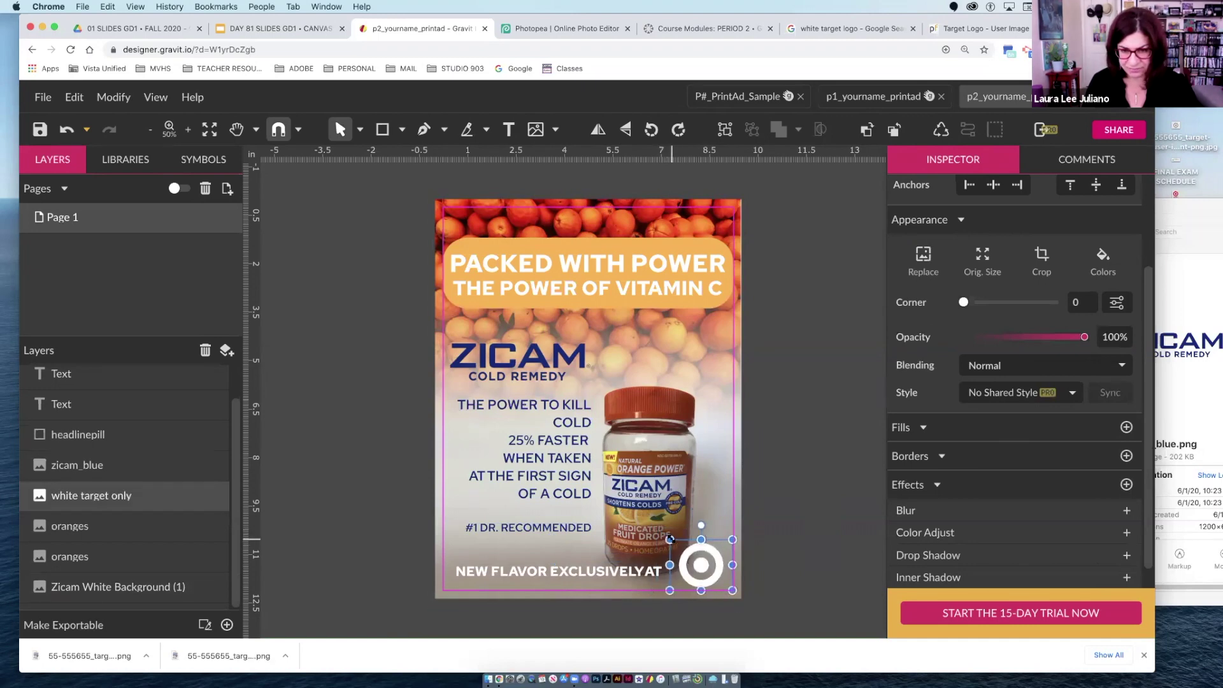
{"action": "key", "text": "Left"}
{"action": "key", "text": "Left"}
{"action": "key", "text": "Left"}
{"action": "key", "text": "Left"}
{"action": "key", "text": "Left"}
{"action": "key", "text": "Left"}
{"action": "key", "text": "Left"}
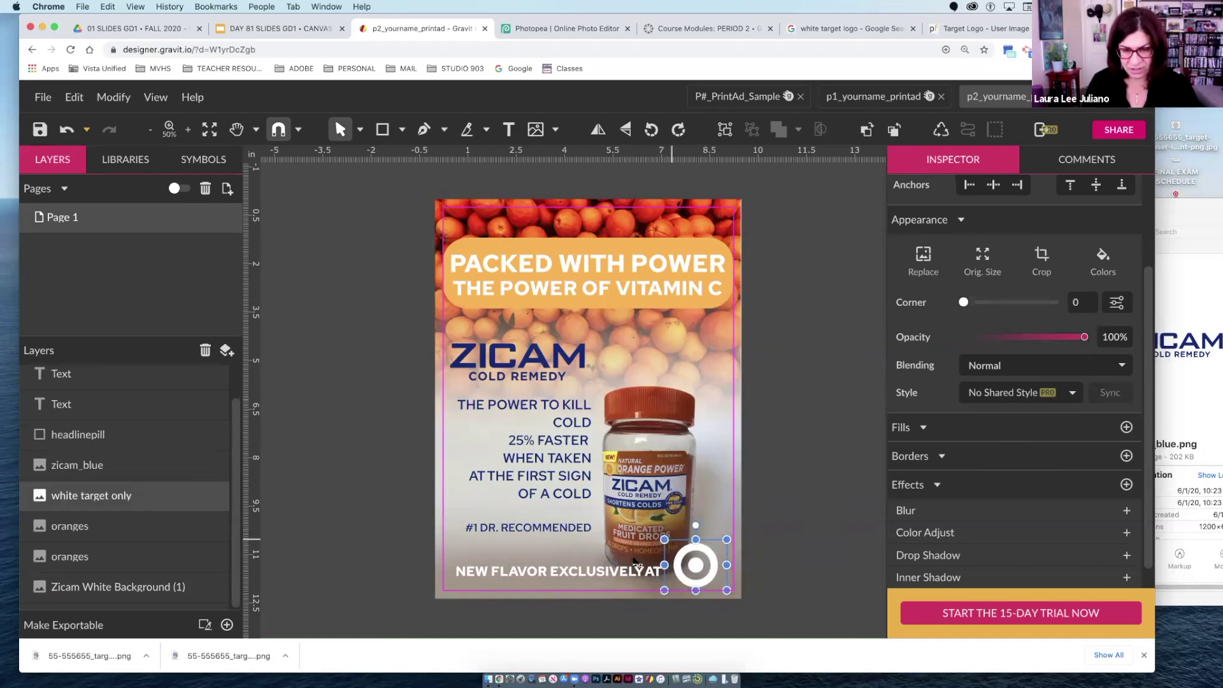
Adjust the tagline's height to line up with the middle of the Target logo, and nudge it right toward the logo
{"action": "left_click", "coordinate": [637, 573]}
{"action": "key", "text": "Up"}
{"action": "key", "text": "Up"}
{"action": "key", "text": "Up"}
{"action": "key", "text": "Up"}
{"action": "key", "text": "Up"}
{"action": "key", "text": "Up"}
{"action": "key", "text": "Up"}
{"action": "key", "text": "Up"}
{"action": "key", "text": "Up"}
{"action": "key", "text": "Up"}
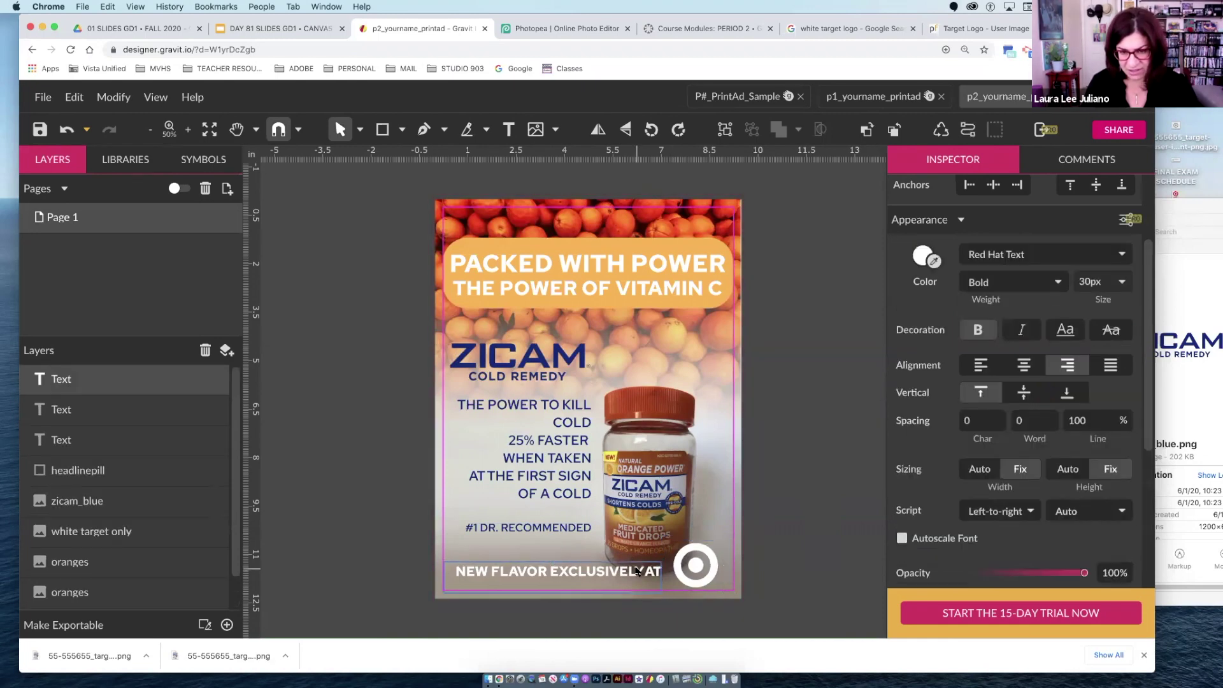
{"action": "key", "text": "Down"}
{"action": "key", "text": "Down"}
{"action": "key", "text": "Down"}
{"action": "key", "text": "Down"}
{"action": "key", "text": "Down"}
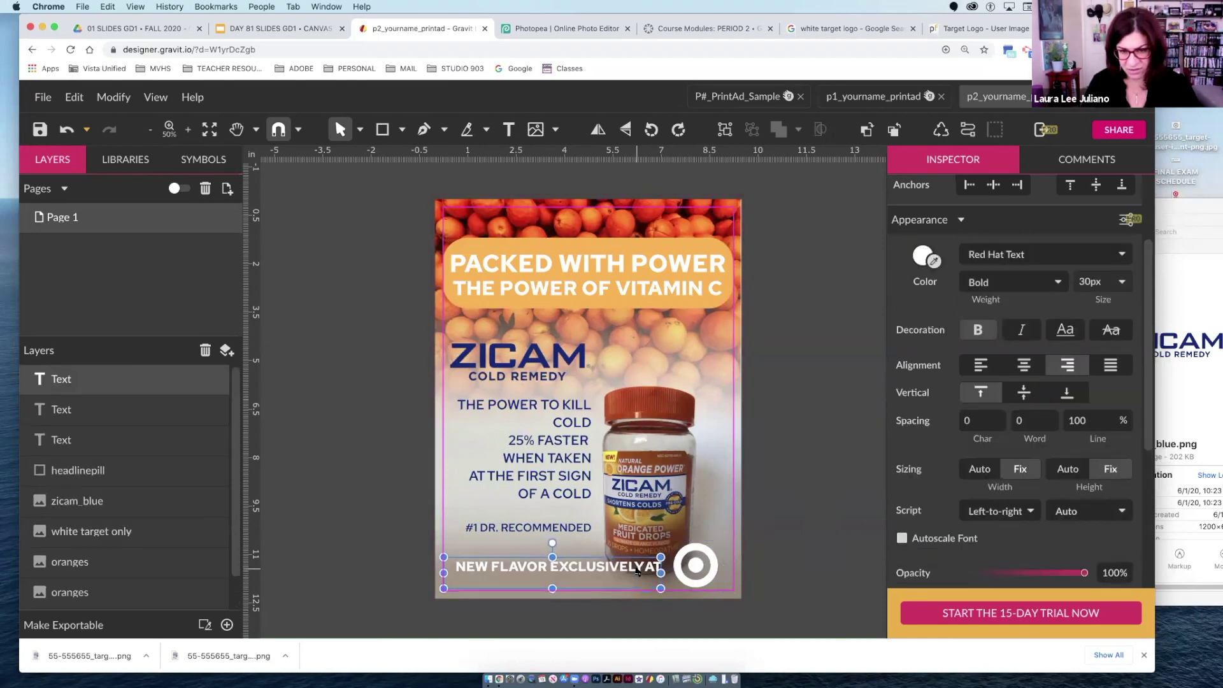
{"action": "key", "text": "Right"}
{"action": "key", "text": "Right"}
{"action": "key", "text": "Right"}
{"action": "key", "text": "Right"}
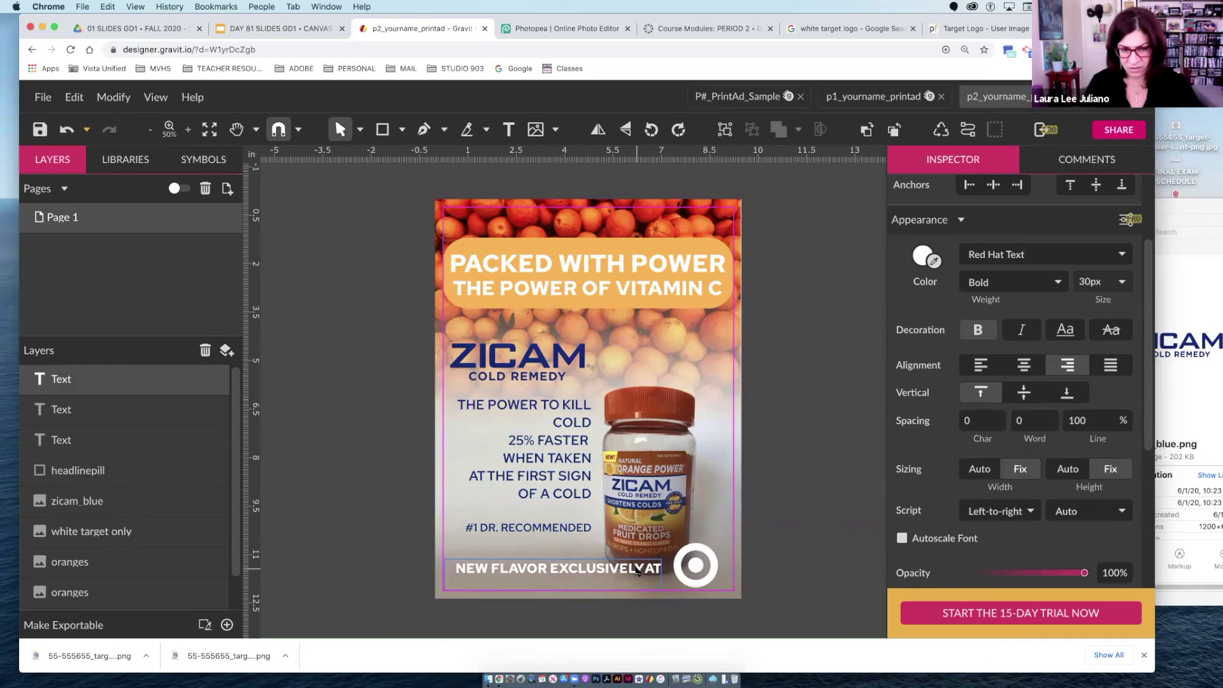
{"action": "key", "text": "Escape"}
{"action": "left_click", "coordinate": [637, 572]}
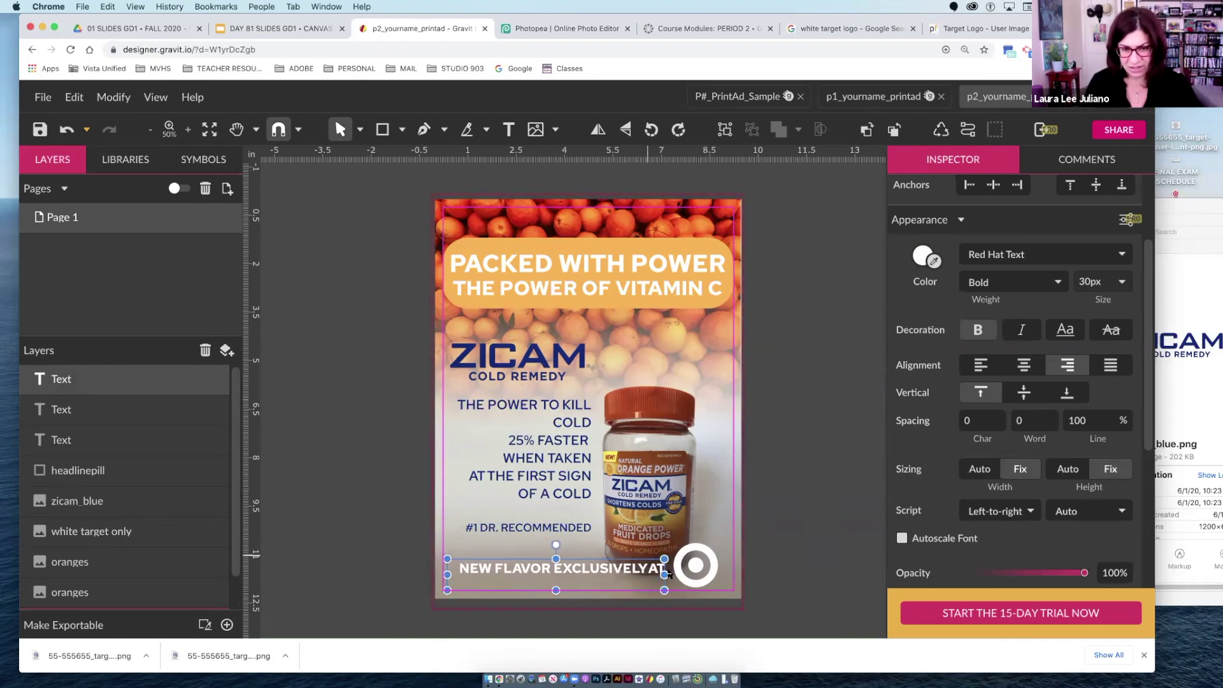
Nudge the Target logo slightly left to close the gap after the tagline, and deselect it
{"action": "key", "text": "Escape"}
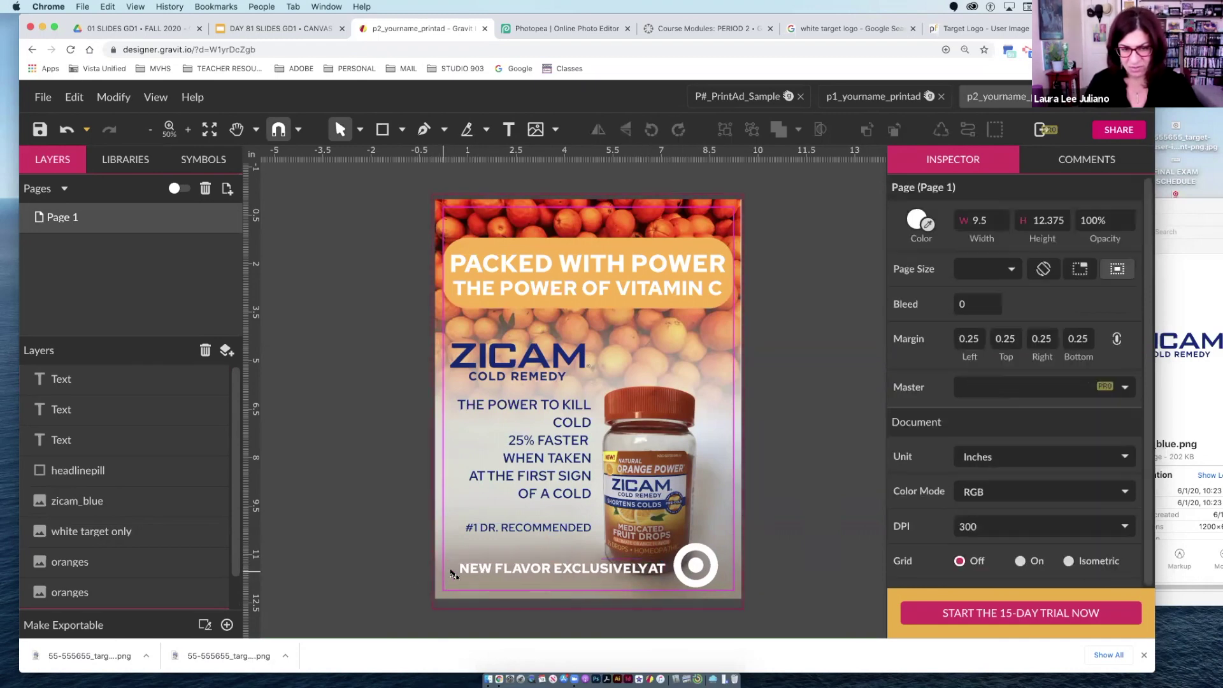
{"action": "left_click", "coordinate": [715, 571]}
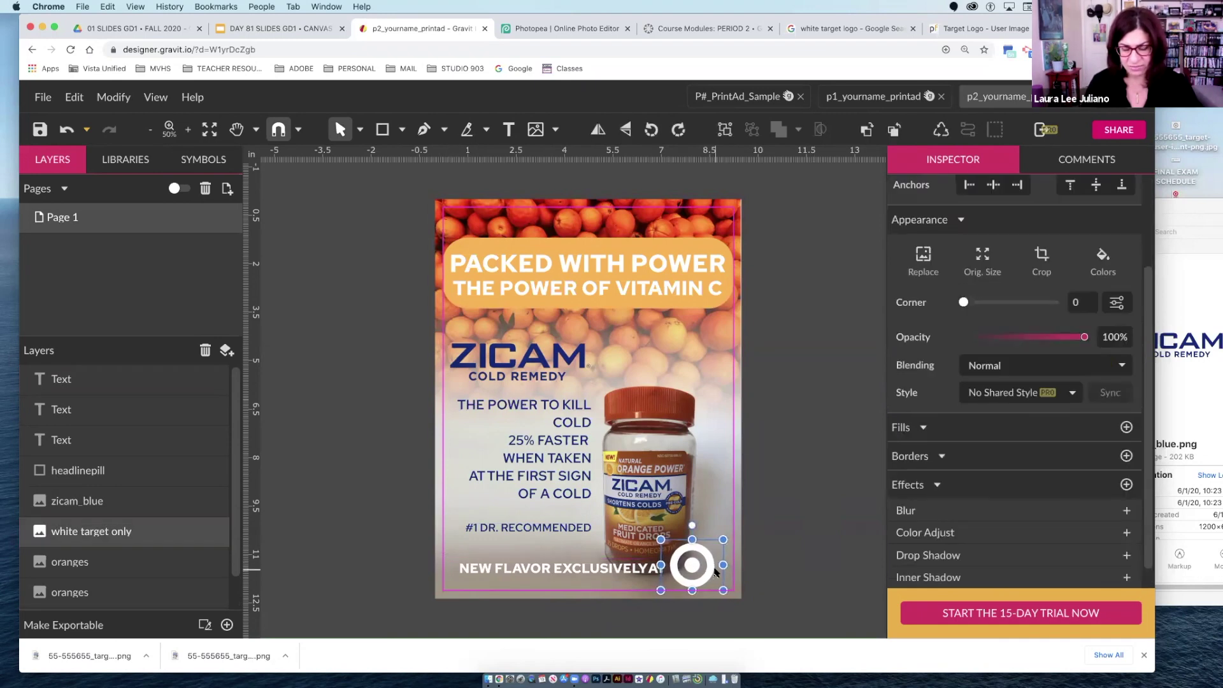
{"action": "left_click", "coordinate": [788, 542]}
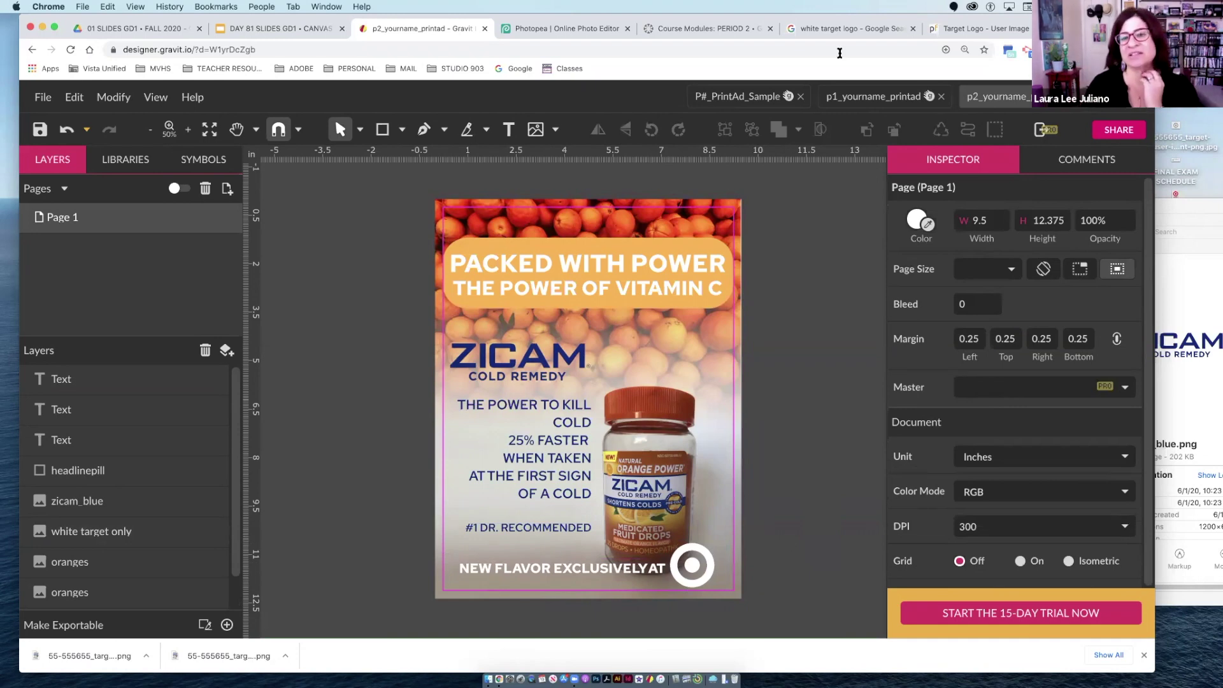
Switch to the p1_yourname_printad document and examine its layout from the headline down to the tagline strip
{"action": "left_click", "coordinate": [873, 101]}
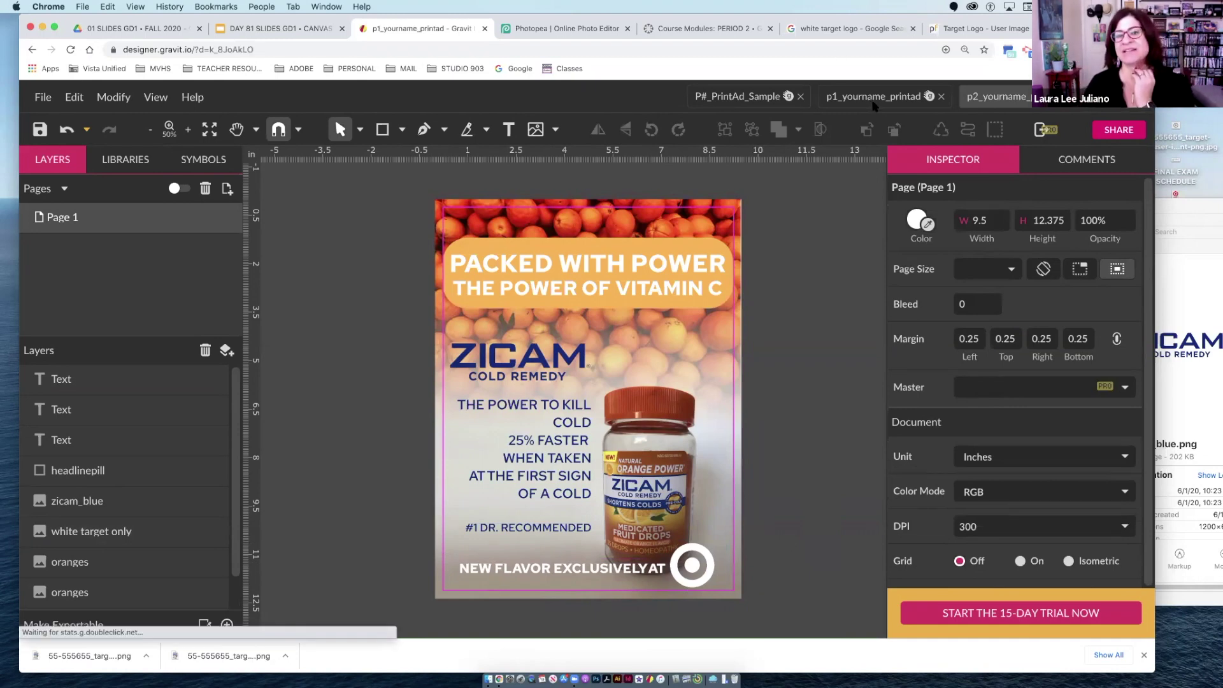
{"action": "scroll", "coordinate": [714, 304], "scroll_direction": "up", "scroll_amount": 3}
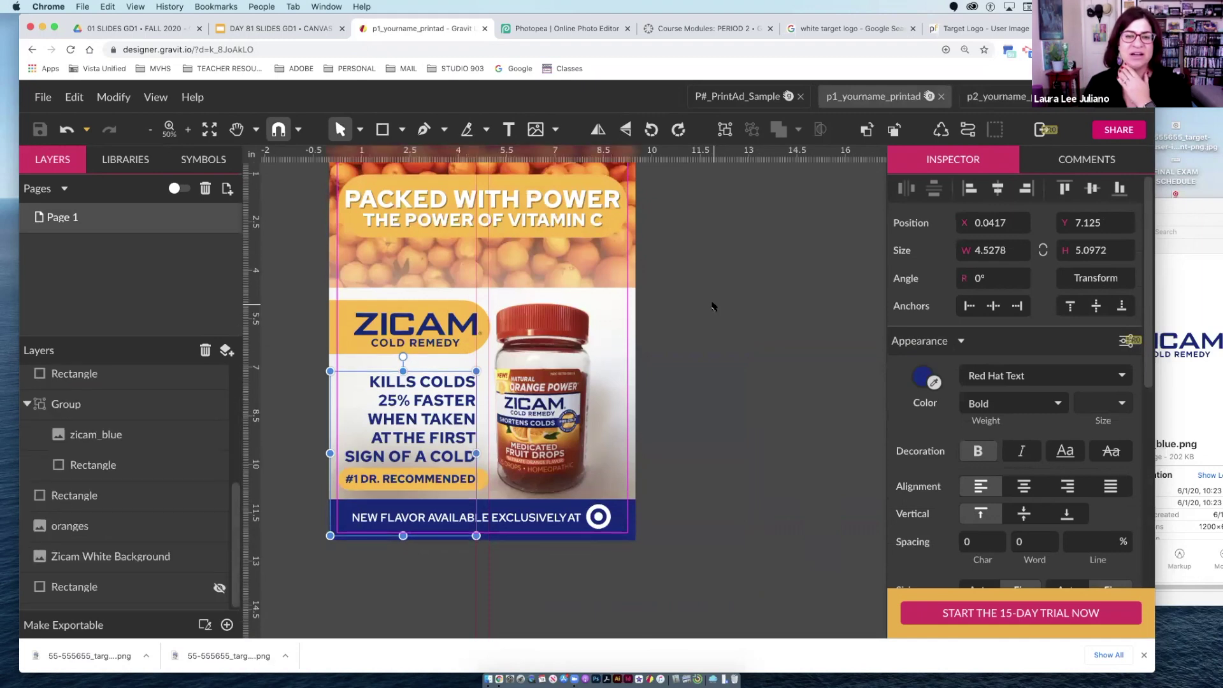
{"action": "scroll", "coordinate": [713, 306], "scroll_direction": "down", "scroll_amount": 1}
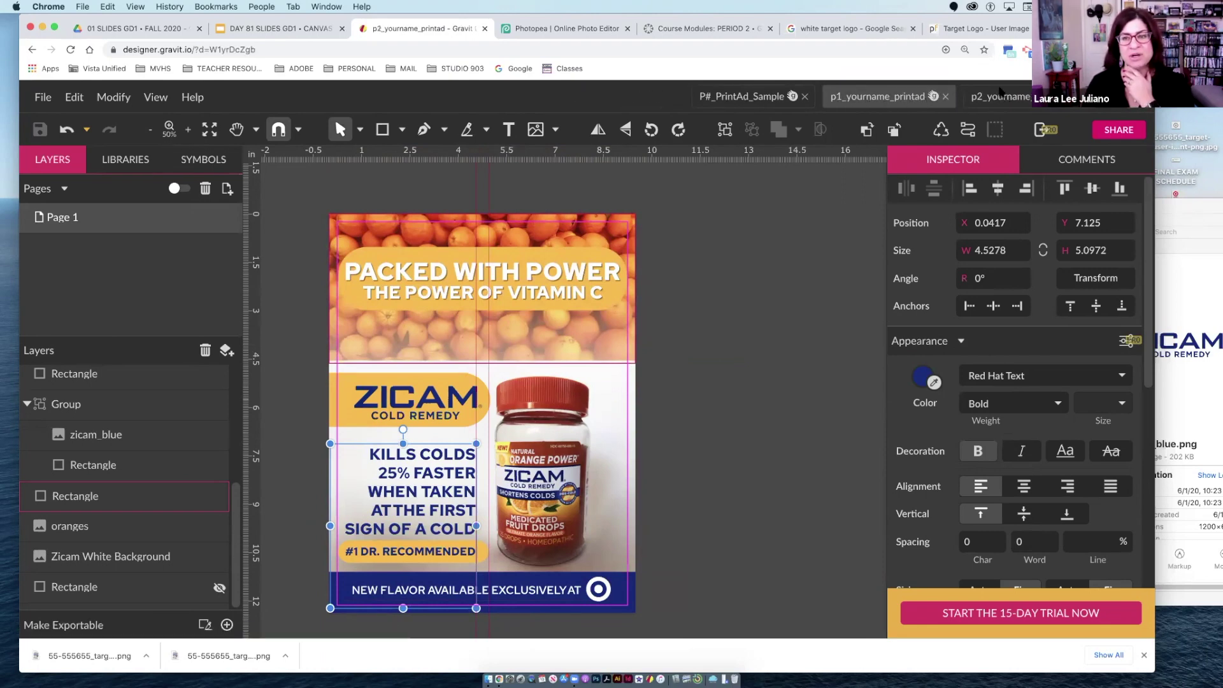
Switch to the p2_yourname_printad document and draw a rectangle about 5.39 by 1.78 inches over the Zicam logo
{"action": "left_click", "coordinate": [1001, 97]}
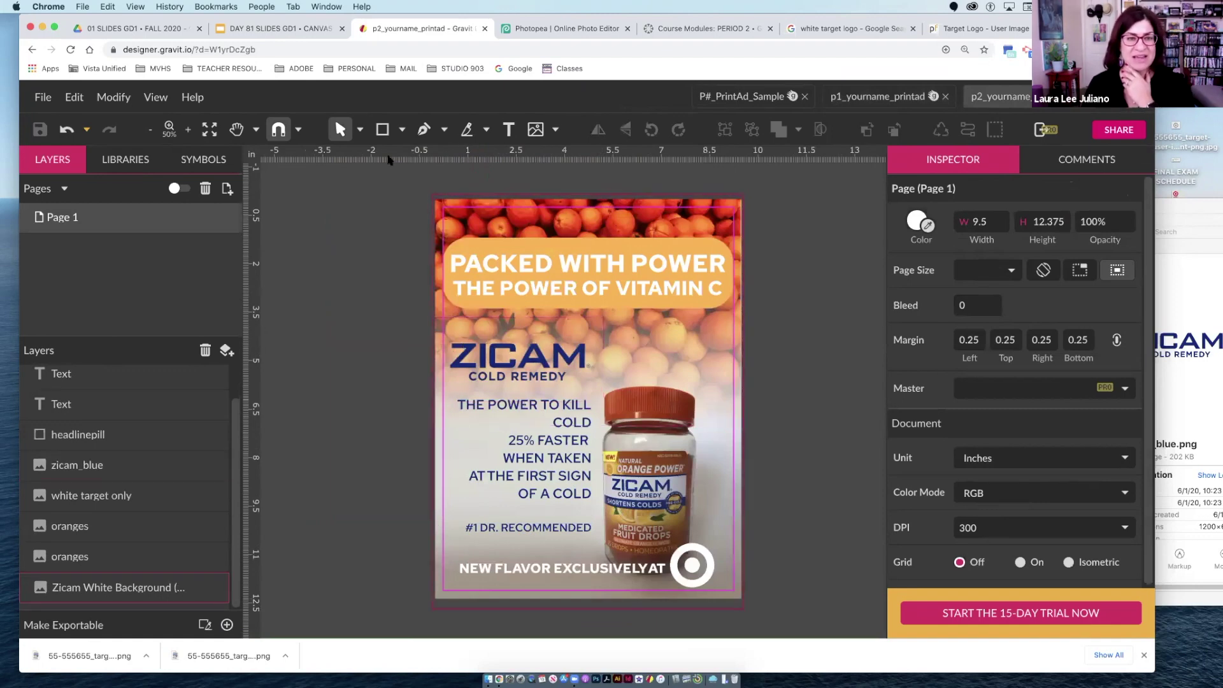
{"action": "left_click", "coordinate": [384, 130]}
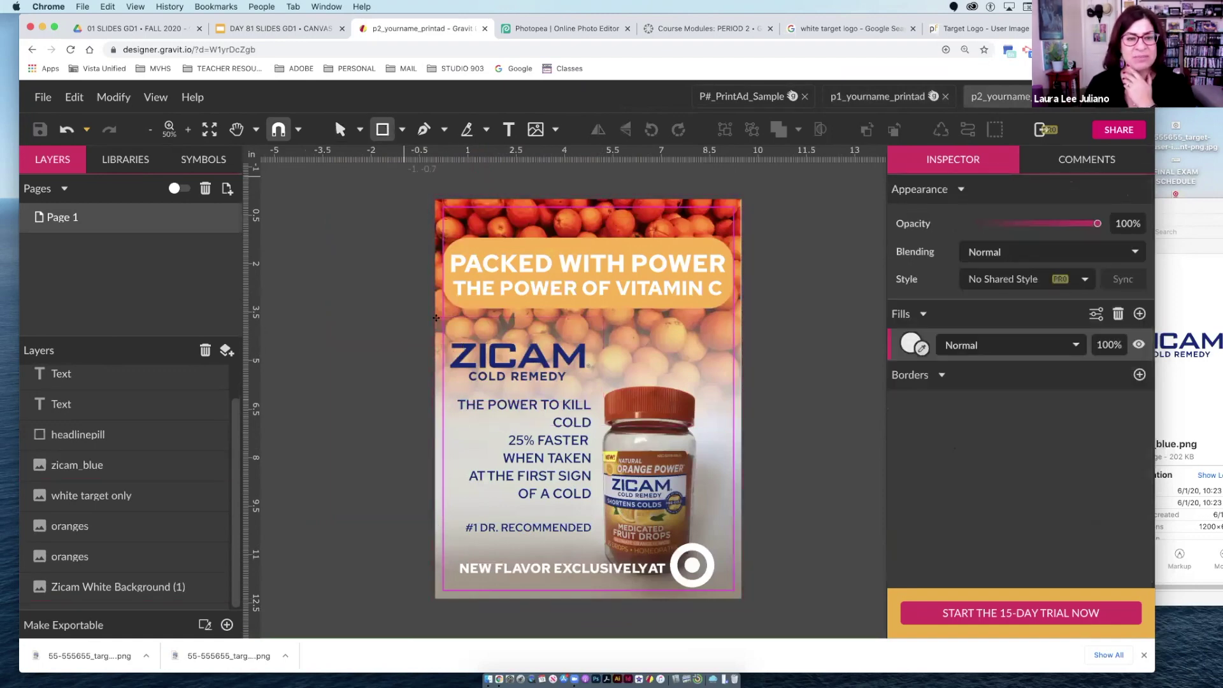
{"action": "left_click_drag", "start_coordinate": [416, 330], "coordinate": [591, 387]}
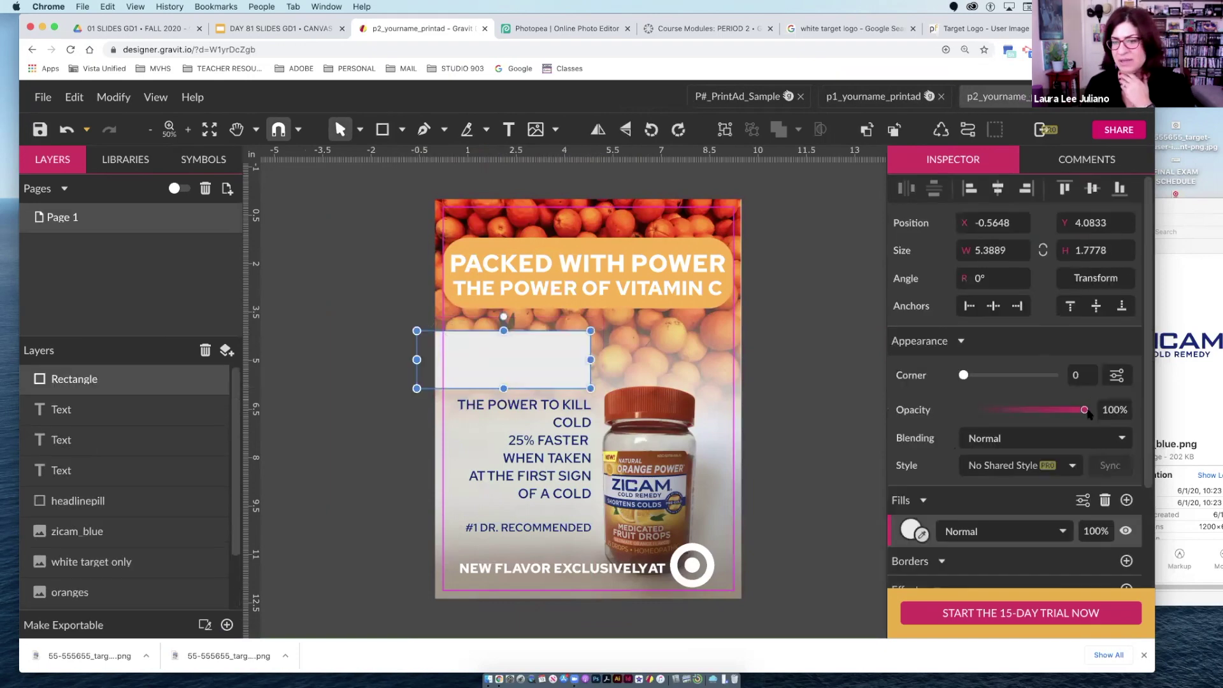
Fill the rectangle over the Zicam logo with white (#FFFFFF) and round its corners to 0.81
{"action": "left_click", "coordinate": [914, 529]}
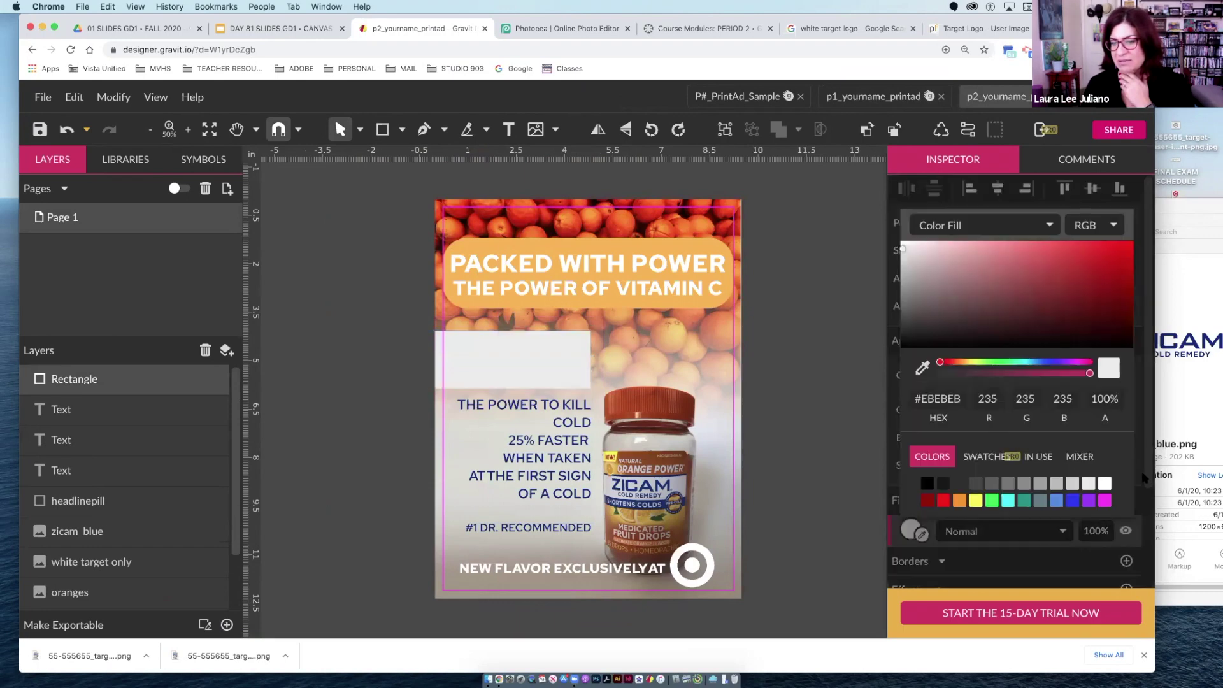
{"action": "left_click", "coordinate": [1105, 484]}
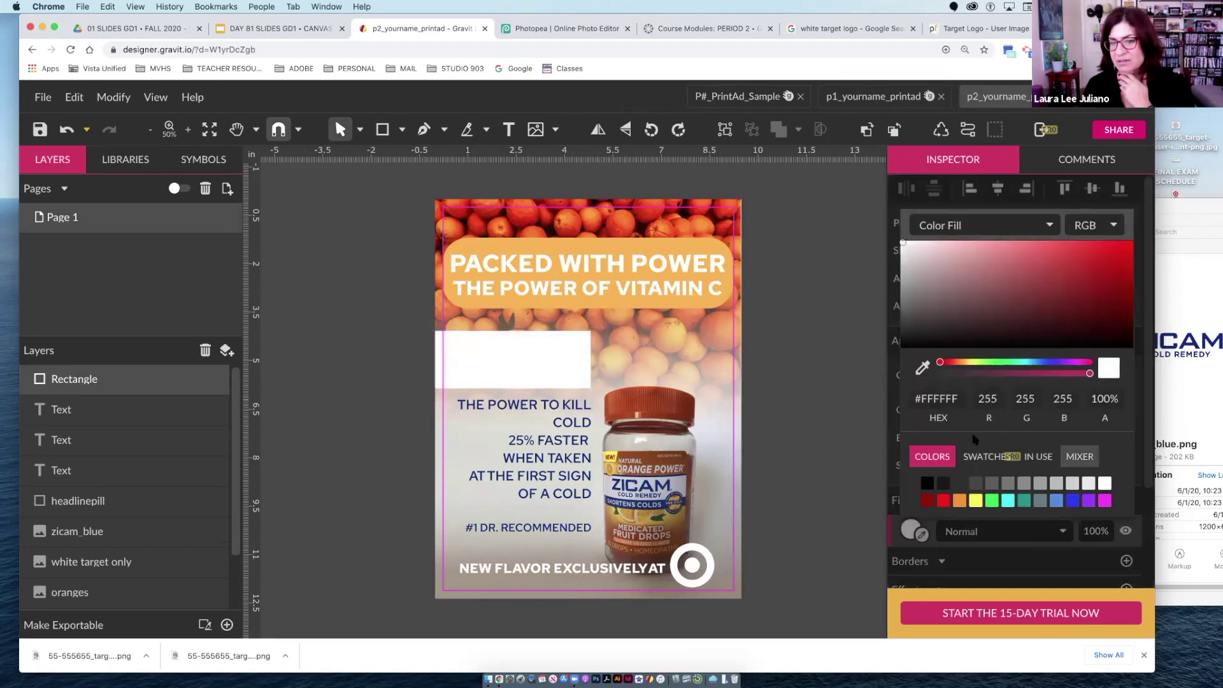
{"action": "left_click", "coordinate": [852, 272]}
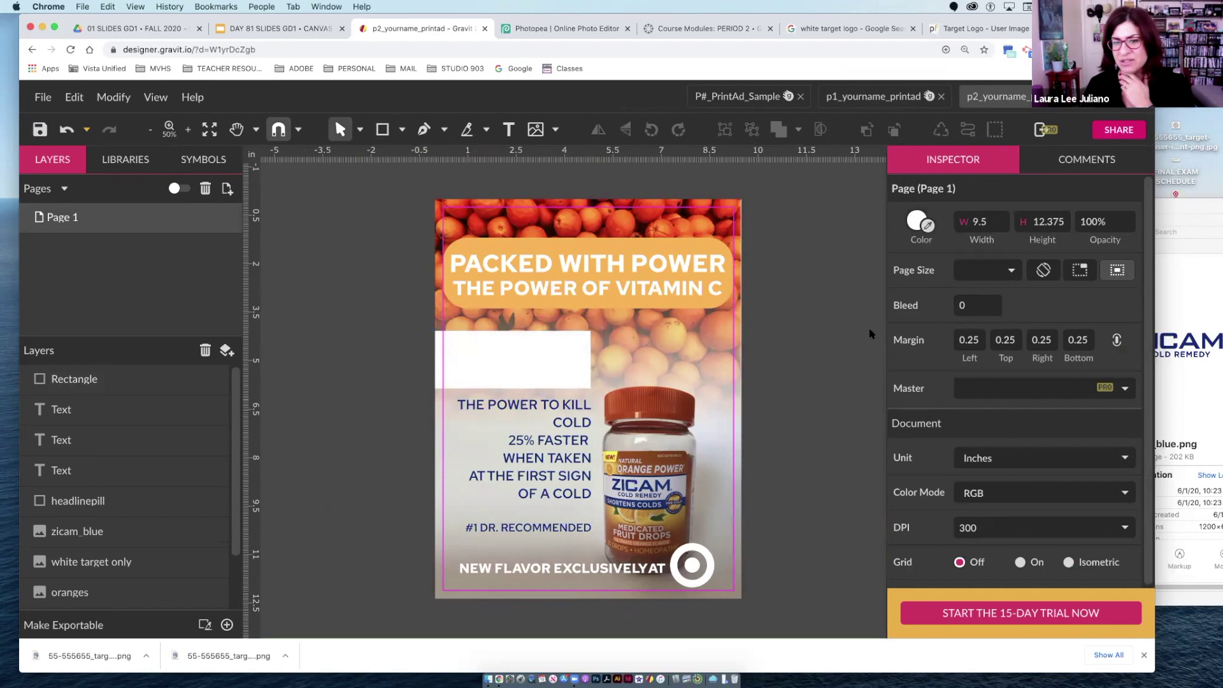
{"action": "left_click", "coordinate": [546, 347]}
{"action": "left_click_drag", "start_coordinate": [974, 376], "coordinate": [1050, 381]}
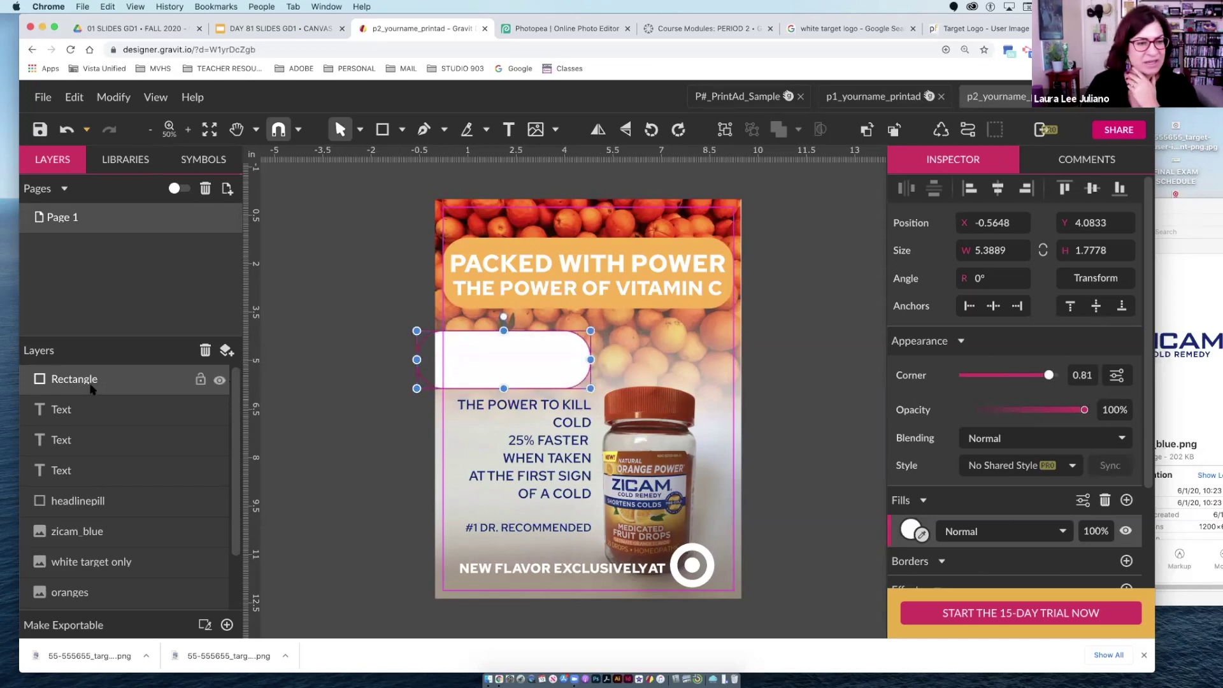
Place the white pill directly beneath the zicam_blue layer, and enlarge it slightly from its upper-right corner
{"action": "left_click_drag", "start_coordinate": [100, 414], "coordinate": [113, 550]}
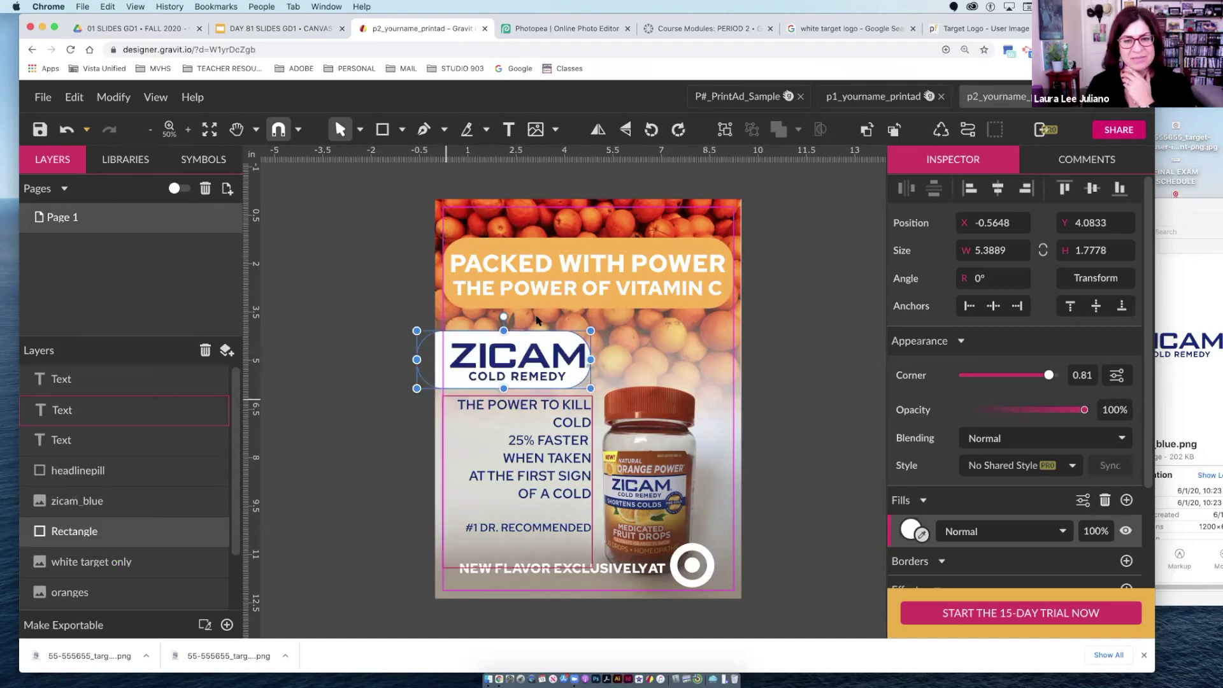
{"action": "left_click_drag", "start_coordinate": [591, 330], "coordinate": [597, 327]}
{"action": "left_click", "coordinate": [268, 418]}
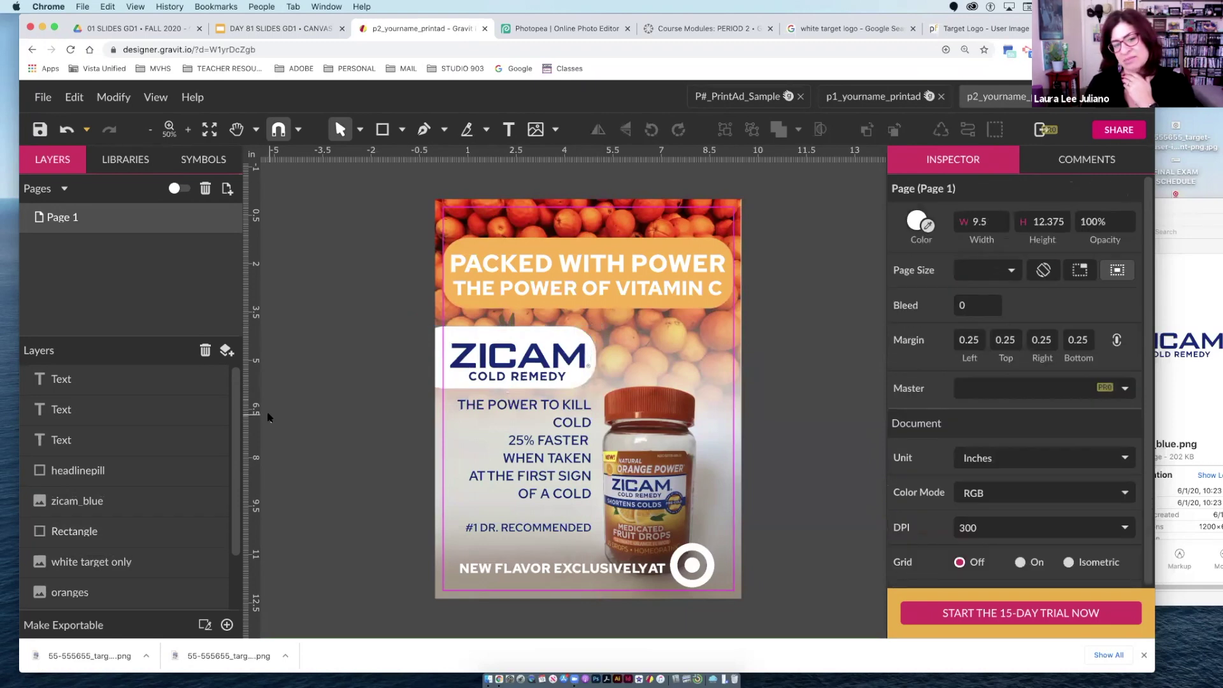
Duplicate the white pill behind the "#1 DR. RECOMMENDED" line and reduce its height to about 0.78 inches
{"action": "scroll", "coordinate": [267, 417], "scroll_direction": "down", "scroll_amount": 1}
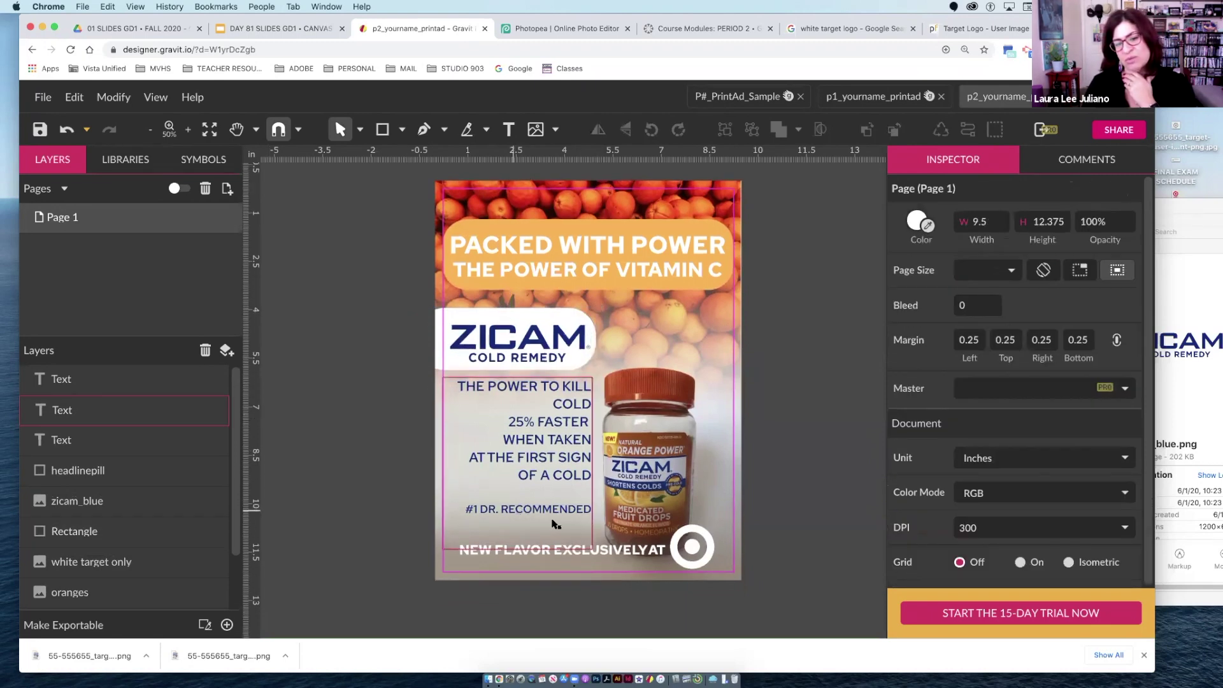
{"action": "left_click", "coordinate": [434, 326]}
{"action": "left_click_drag", "start_coordinate": [447, 398], "coordinate": [506, 524]}
{"action": "left_click", "coordinate": [404, 499]}
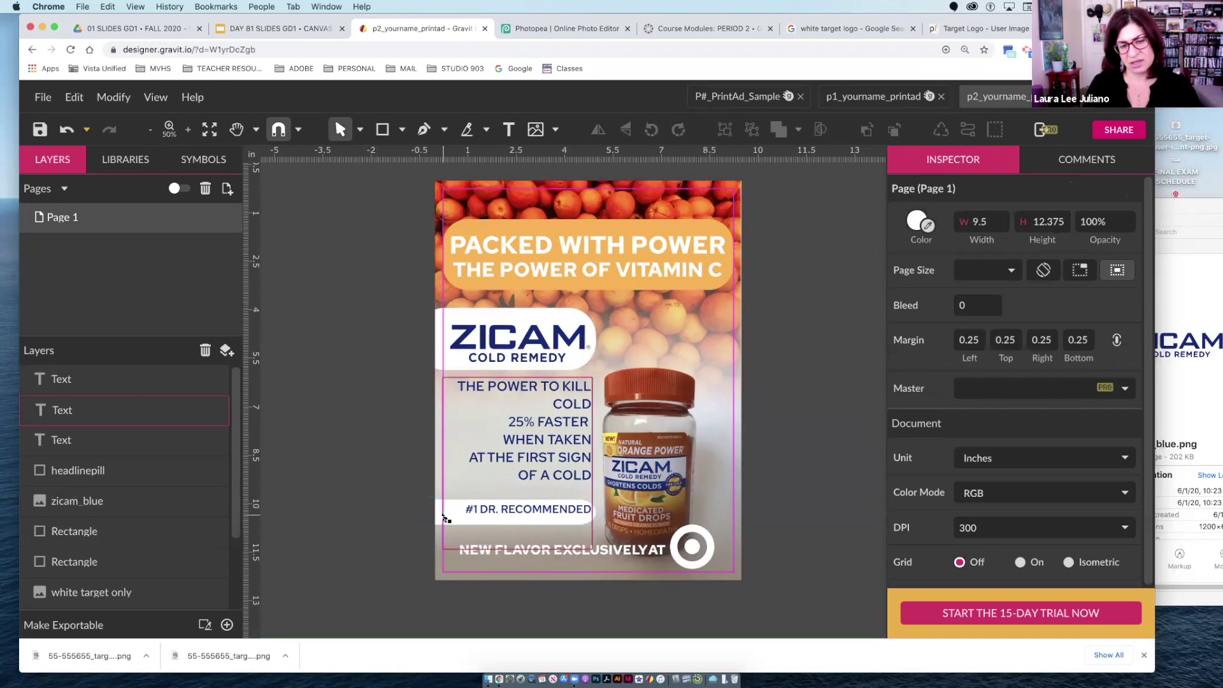
Fill the lower pill with the headline pill's sampled light orange, and nudge it slightly up to center it behind the text
{"action": "left_click", "coordinate": [438, 518]}
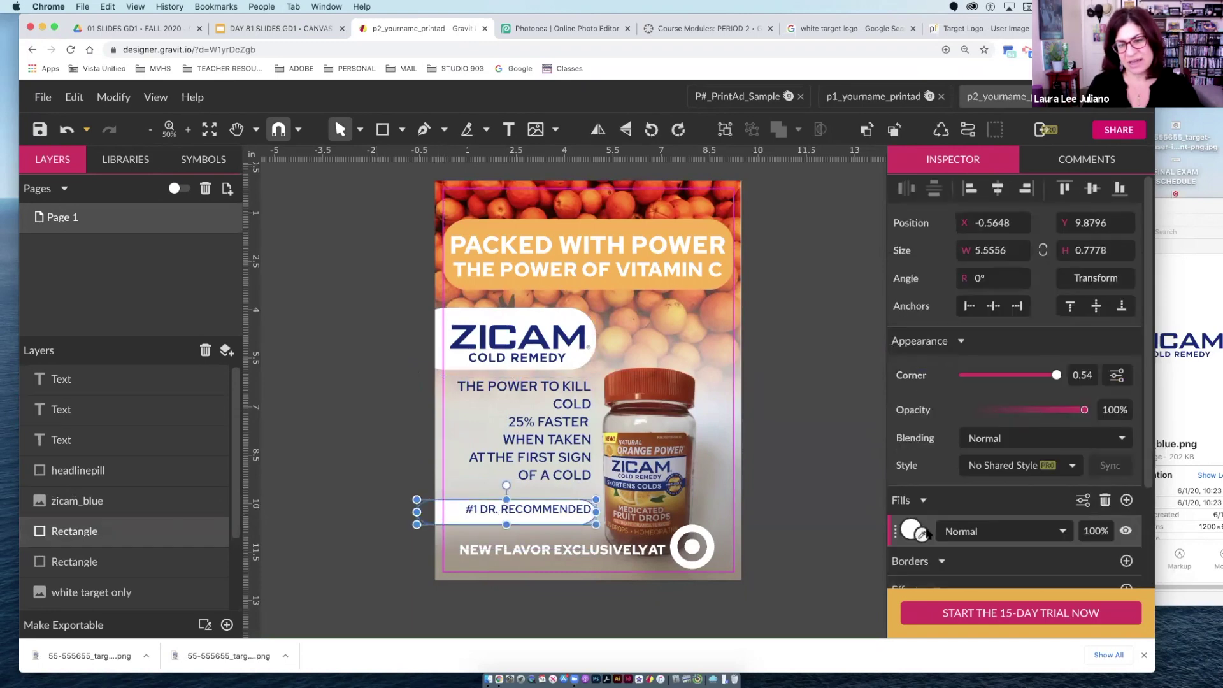
{"action": "left_click", "coordinate": [703, 229]}
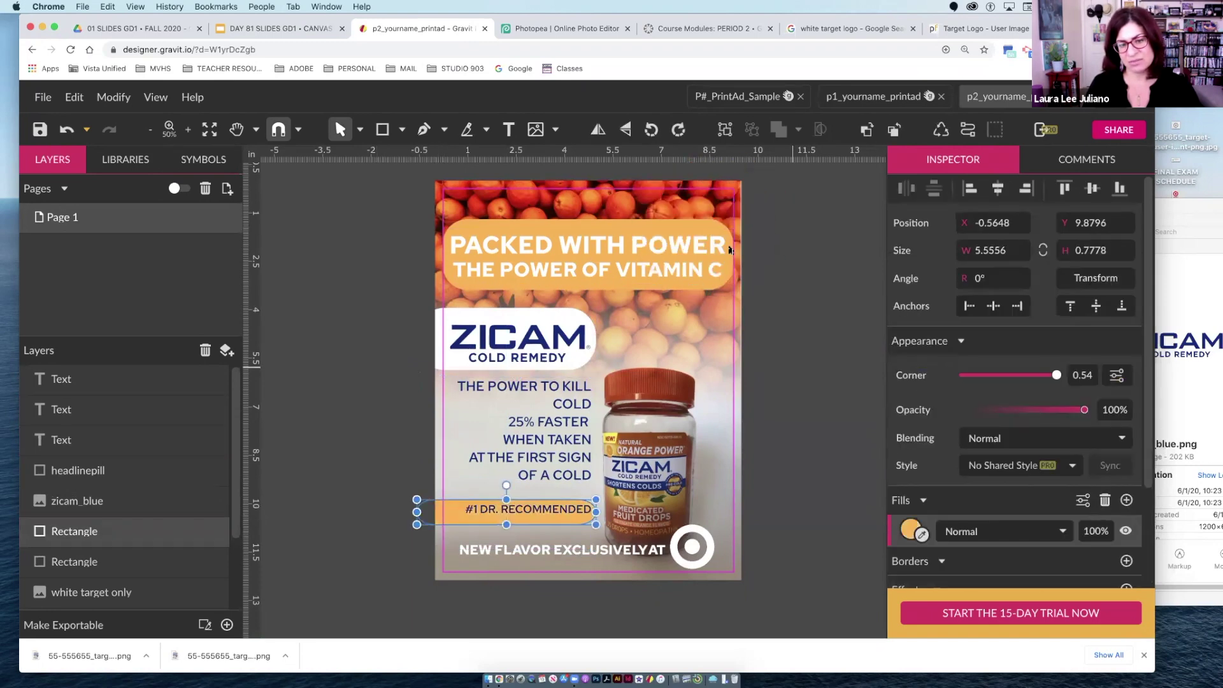
{"action": "left_click", "coordinate": [795, 371]}
{"action": "left_click_drag", "start_coordinate": [439, 516], "coordinate": [439, 514]}
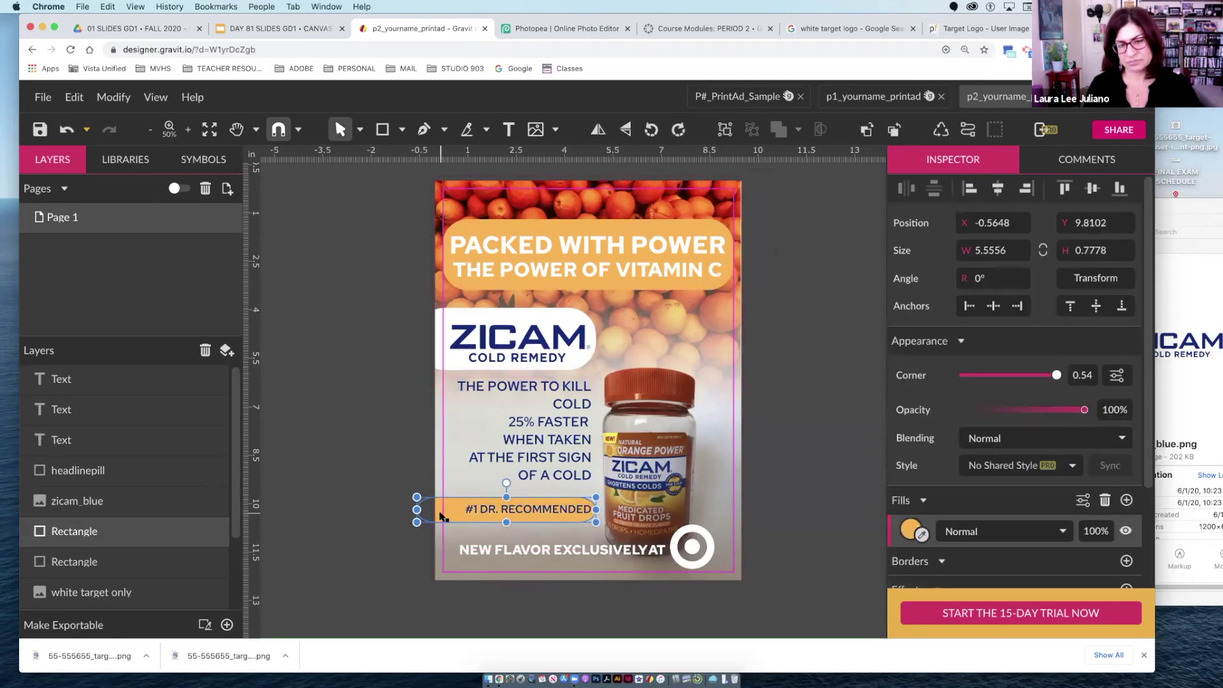
{"action": "left_click", "coordinate": [720, 490]}
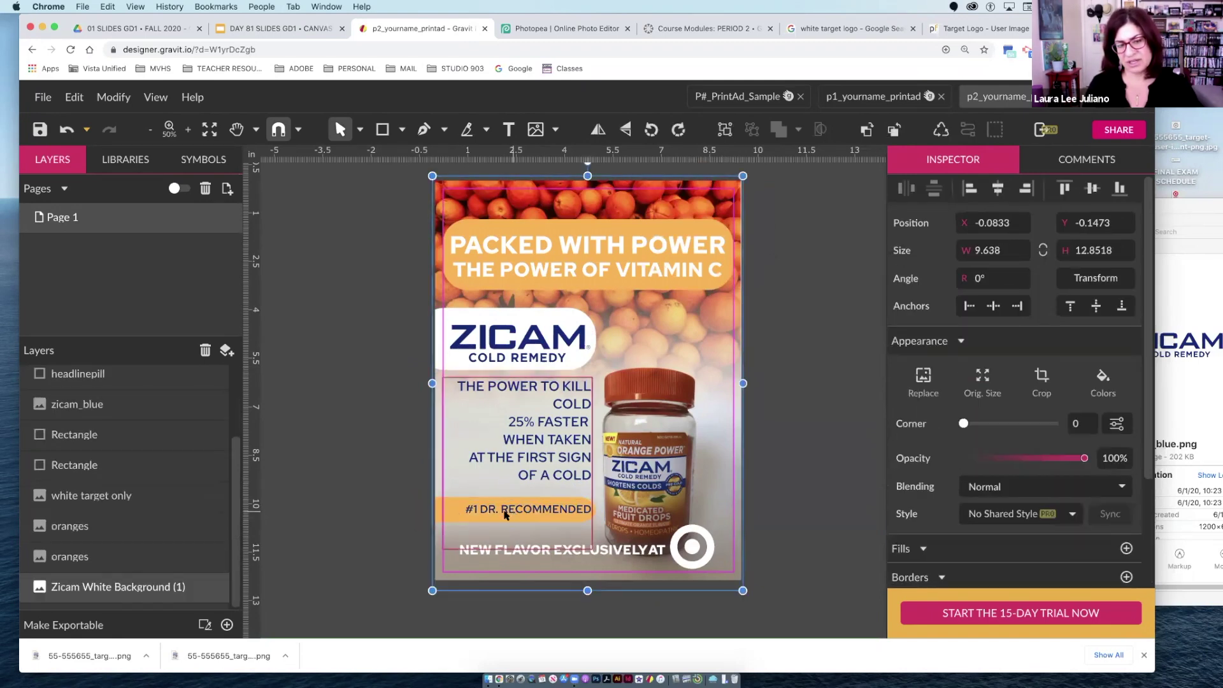
Make the "#1 DR. RECOMMENDED" line of the body copy bold
{"action": "left_click", "coordinate": [465, 513]}
{"action": "left_click", "coordinate": [467, 513]}
{"action": "left_click", "coordinate": [588, 509], "text": "shift"}
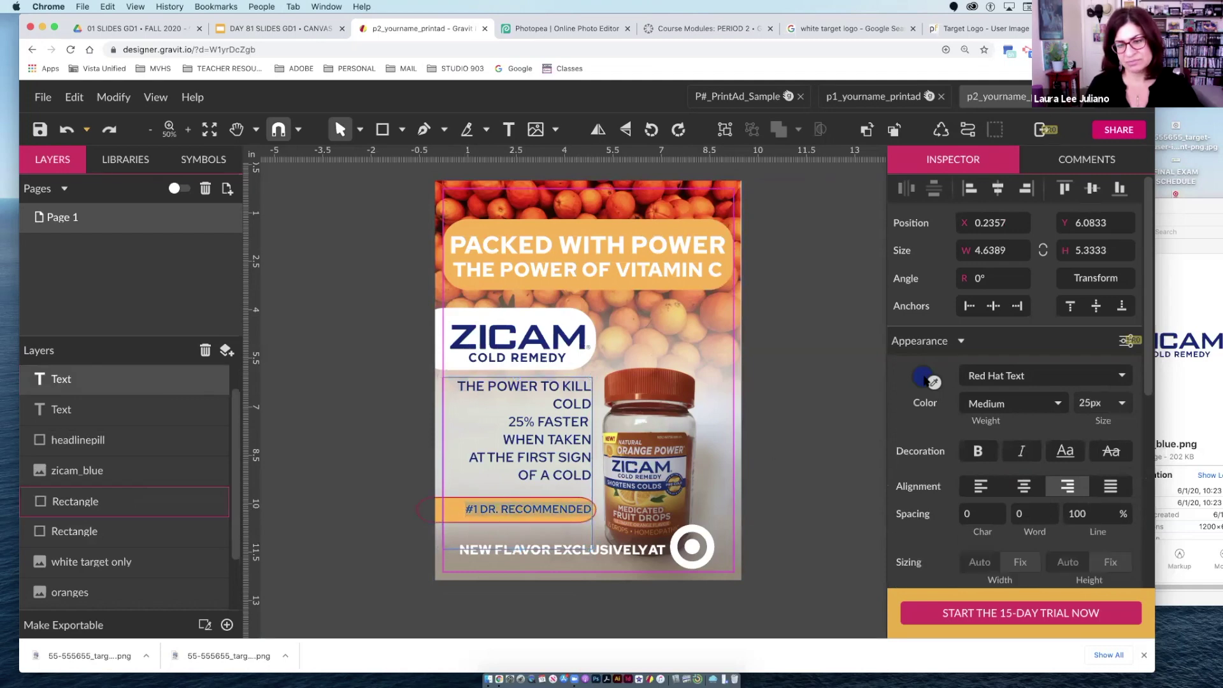
{"action": "left_click", "coordinate": [978, 451]}
{"action": "left_click", "coordinate": [811, 476]}
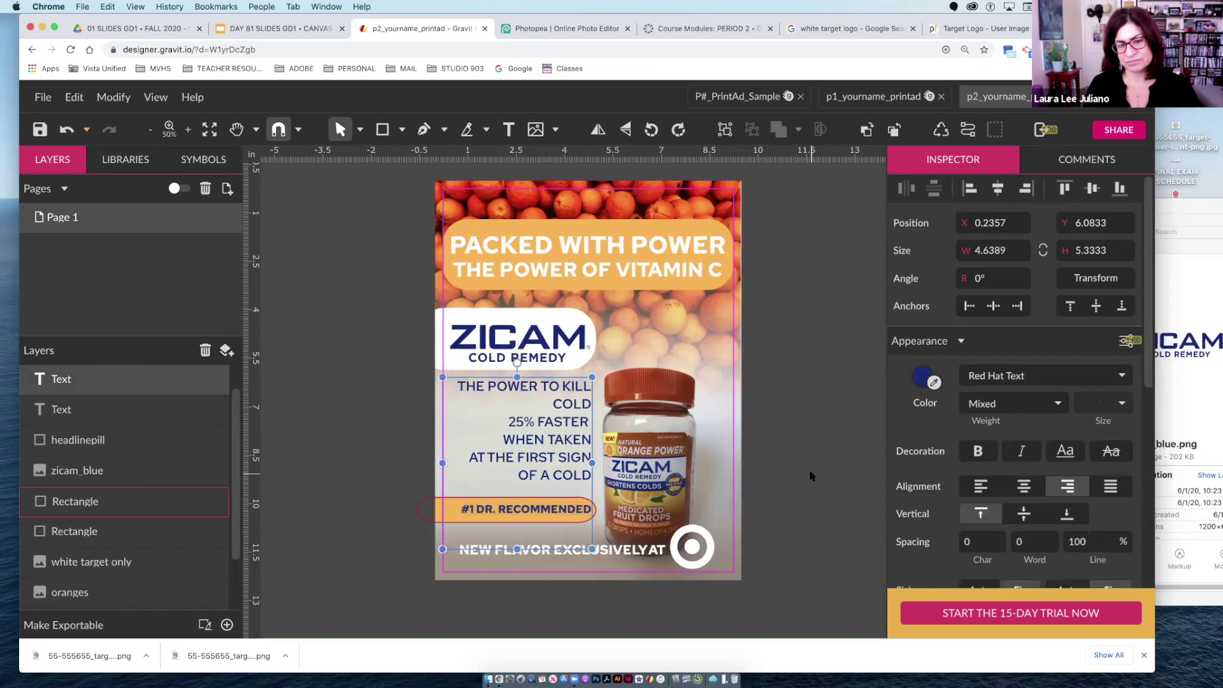
Reduce the corner rounding of the pill behind "#1 DR. RECOMMENDED" to 0.34
{"action": "left_click", "coordinate": [479, 516]}
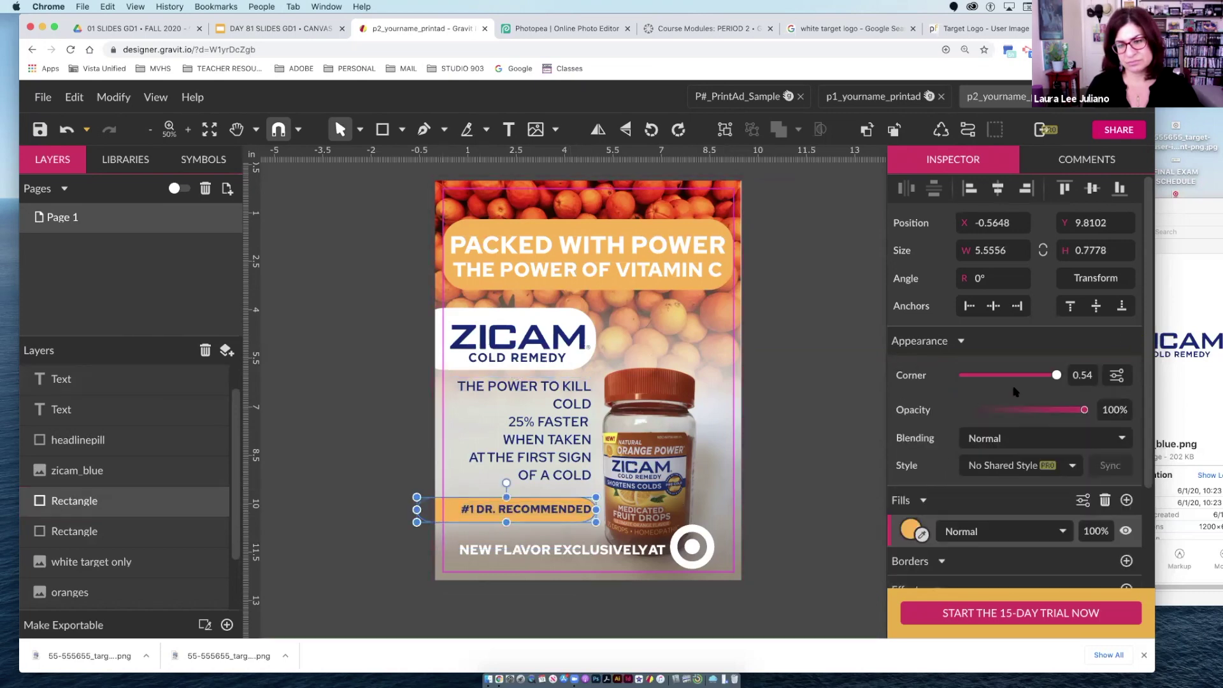
{"action": "left_click_drag", "start_coordinate": [1058, 377], "coordinate": [1052, 380]}
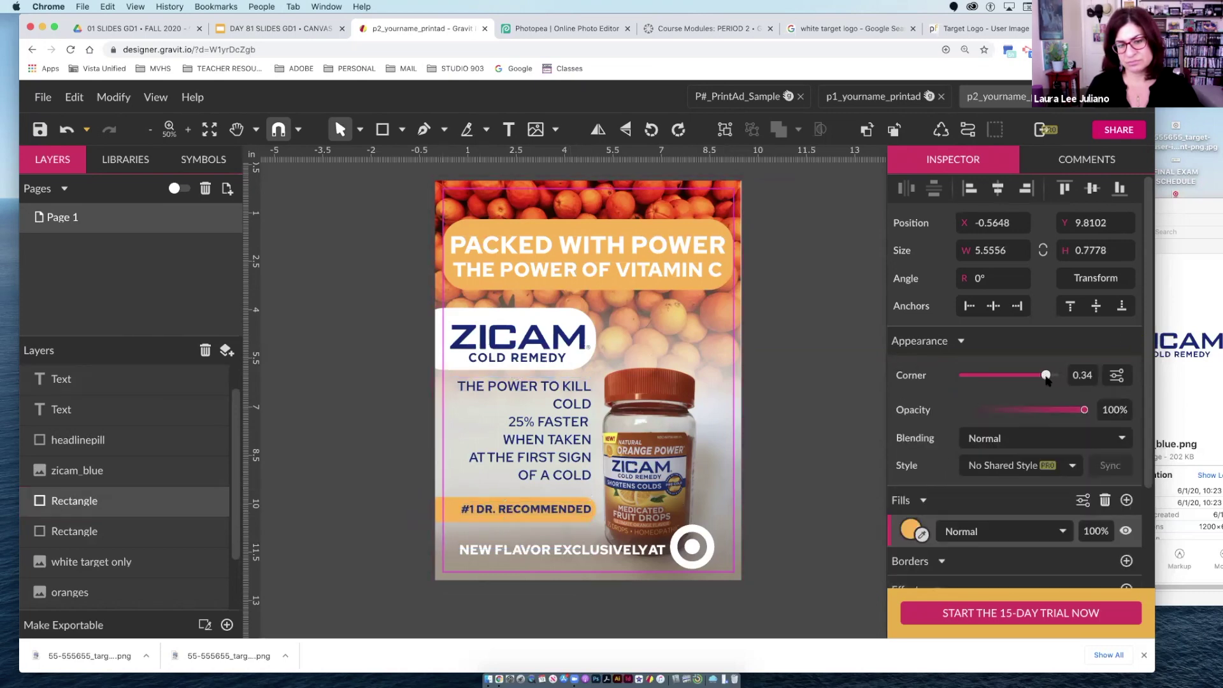
{"action": "left_click", "coordinate": [788, 404]}
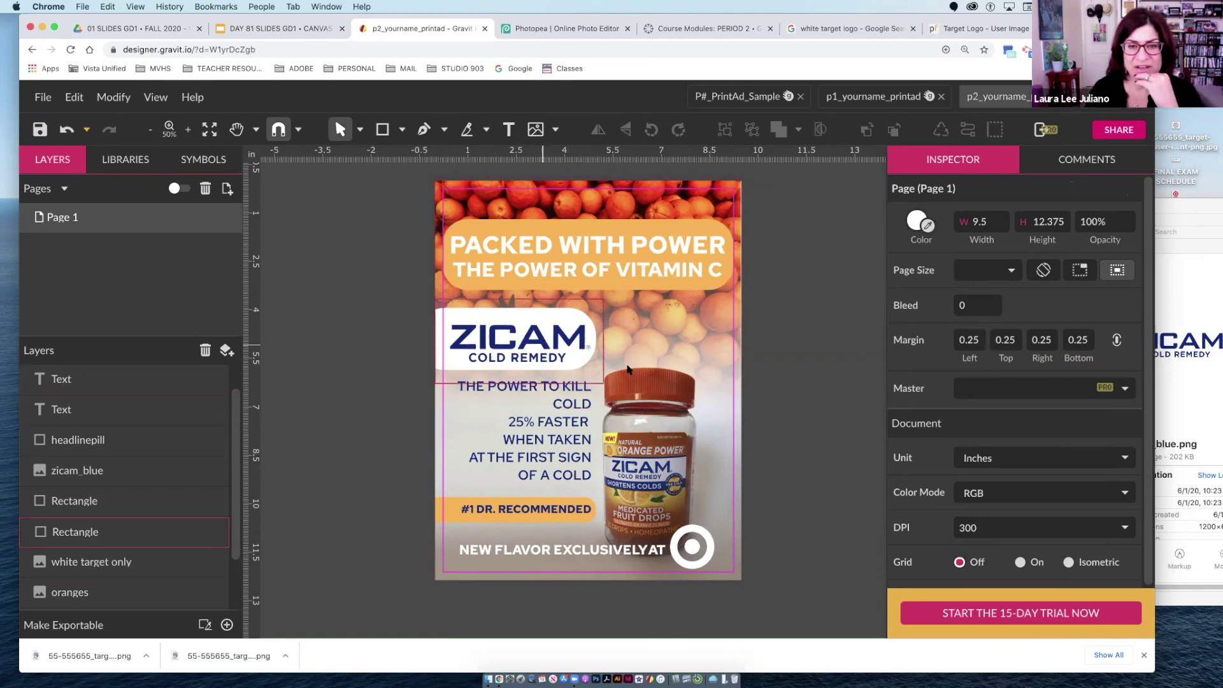
Draw a rectangle about 9.49 by 4.84 inches across the upper part of the page, starting at its upper-left corner
{"action": "scroll", "coordinate": [758, 217], "scroll_direction": "down", "scroll_amount": 3}
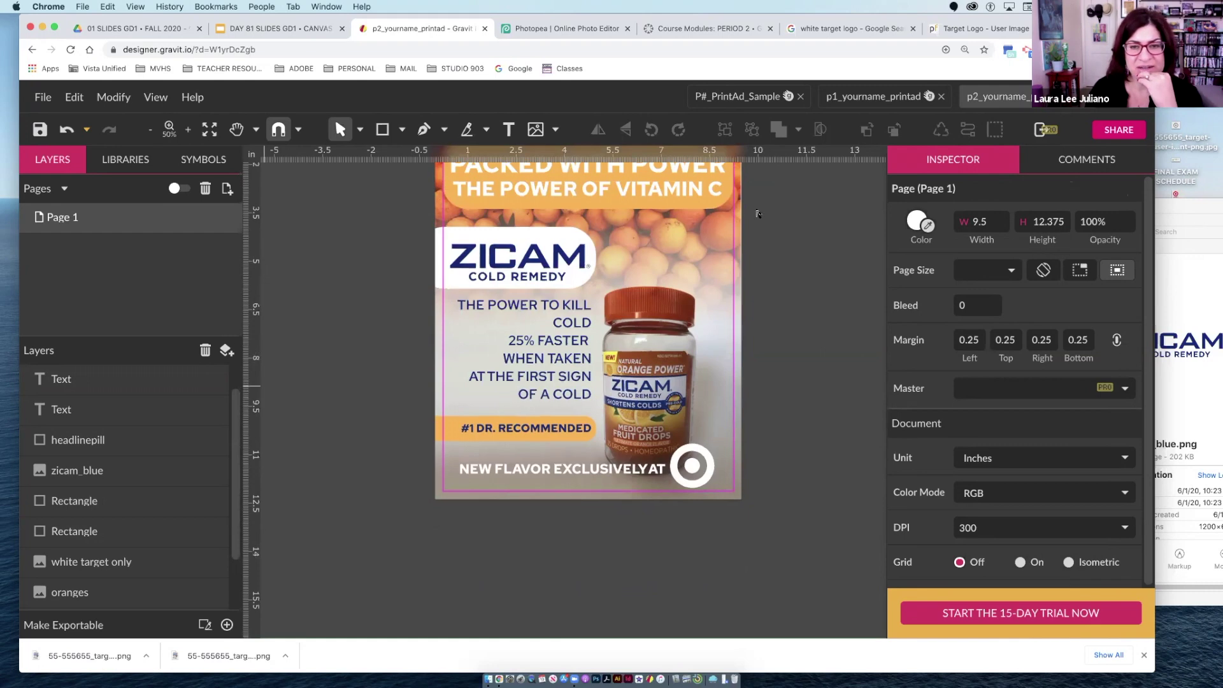
{"action": "scroll", "coordinate": [758, 214], "scroll_direction": "up", "scroll_amount": 4}
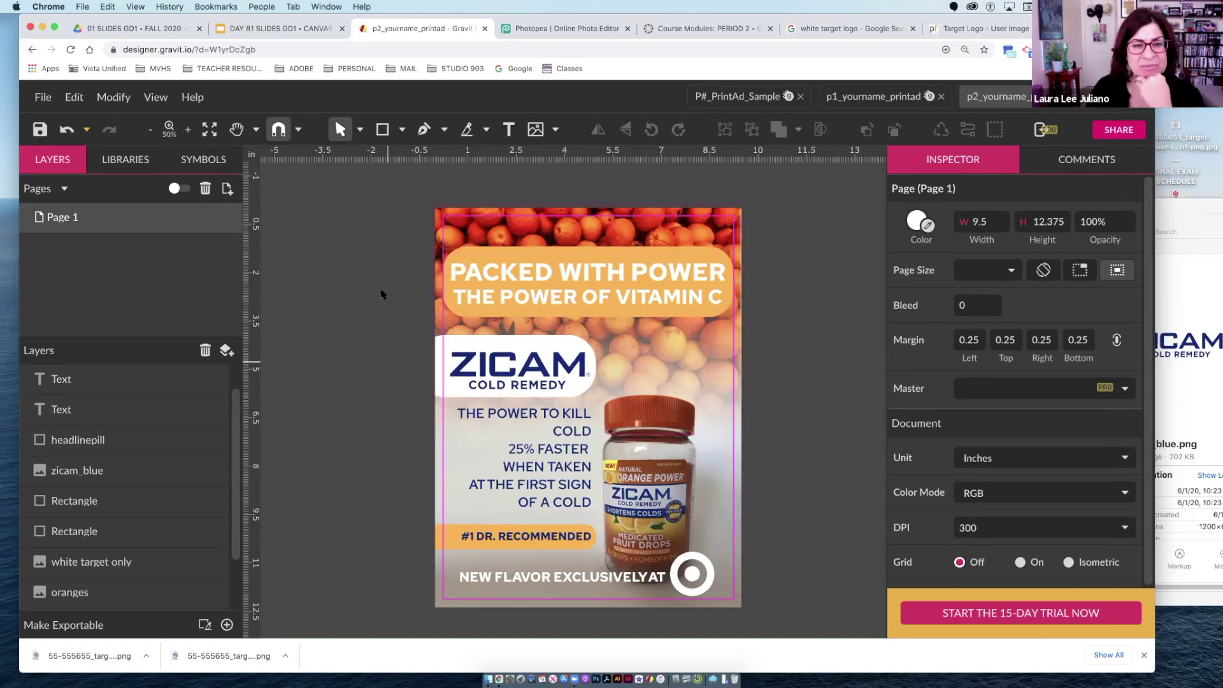
{"action": "left_click", "coordinate": [388, 131]}
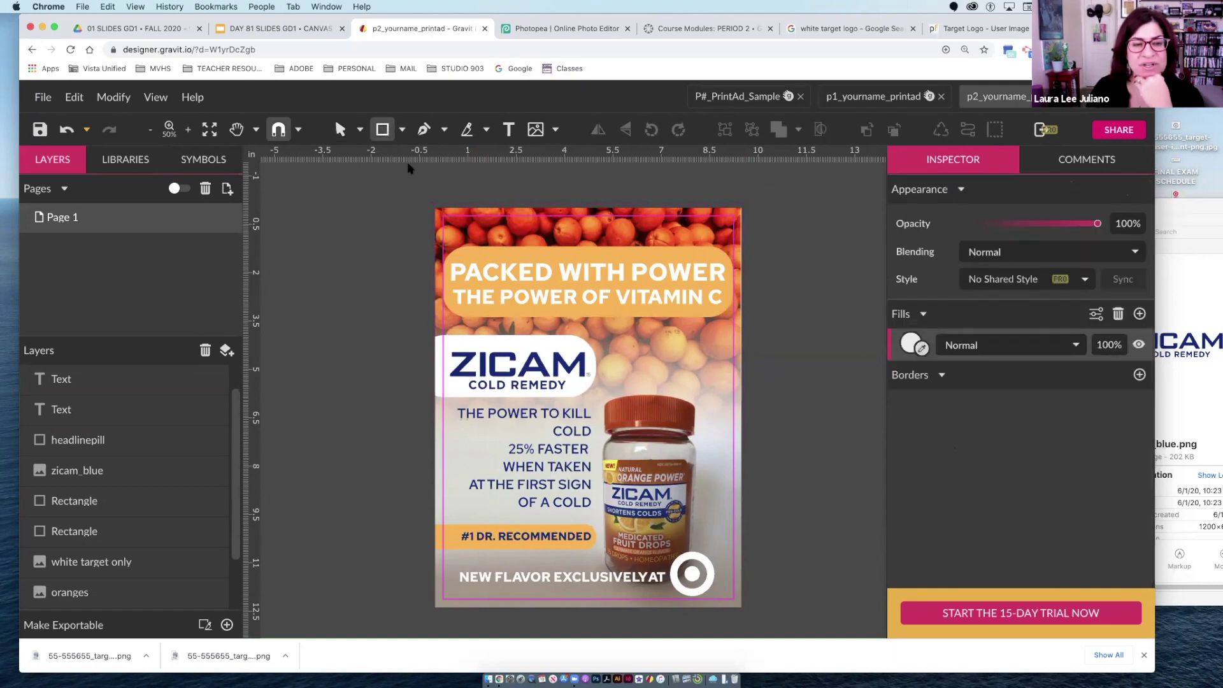
{"action": "left_click_drag", "start_coordinate": [436, 208], "coordinate": [739, 363]}
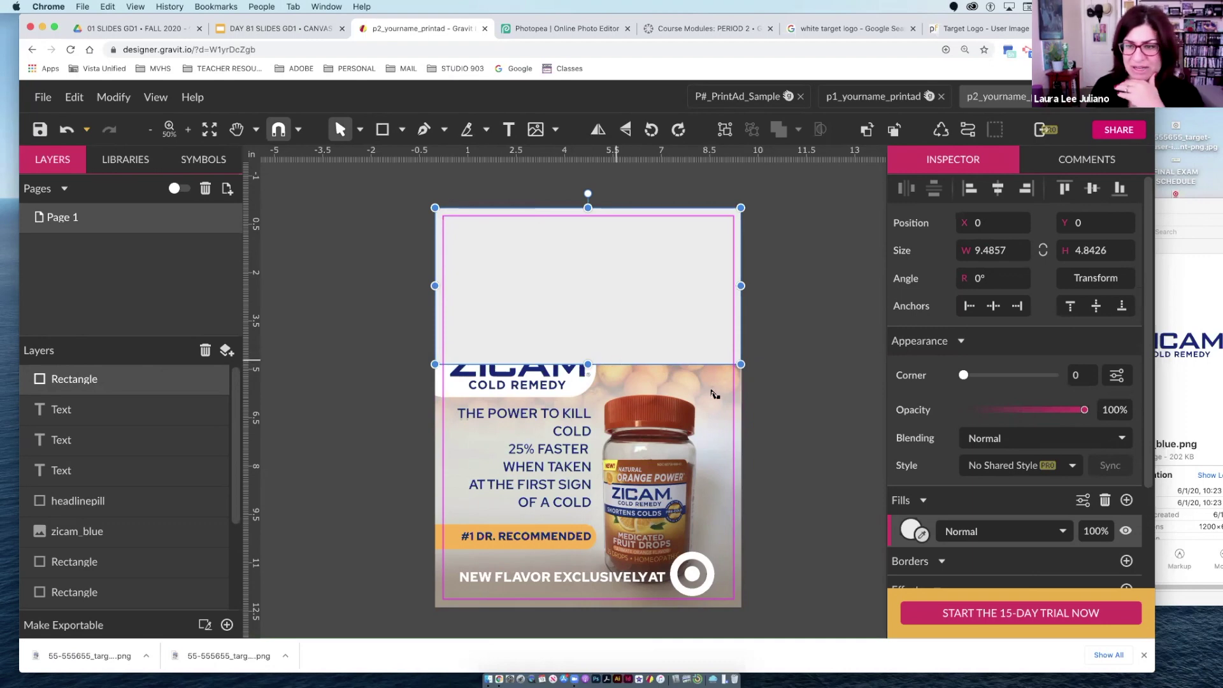
Fill the header rectangle with a color sampled from the bottle cap, and brighten it to a vivid red-orange
{"action": "left_click", "coordinate": [921, 534]}
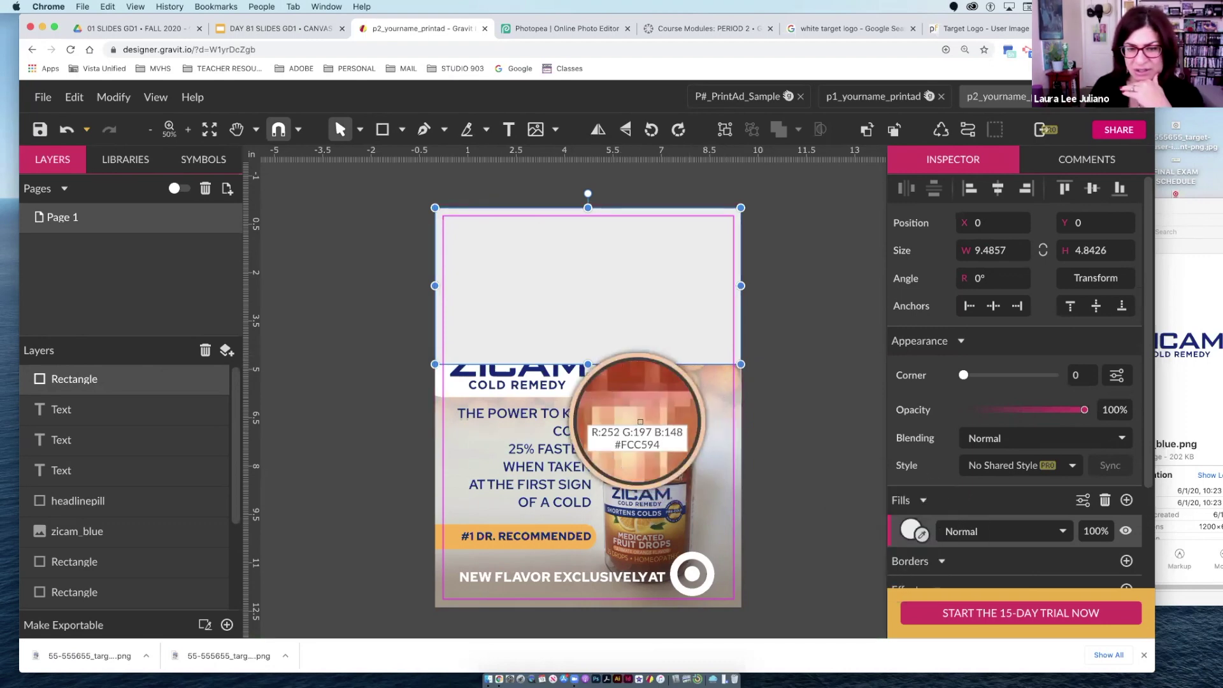
{"action": "left_click", "coordinate": [643, 425]}
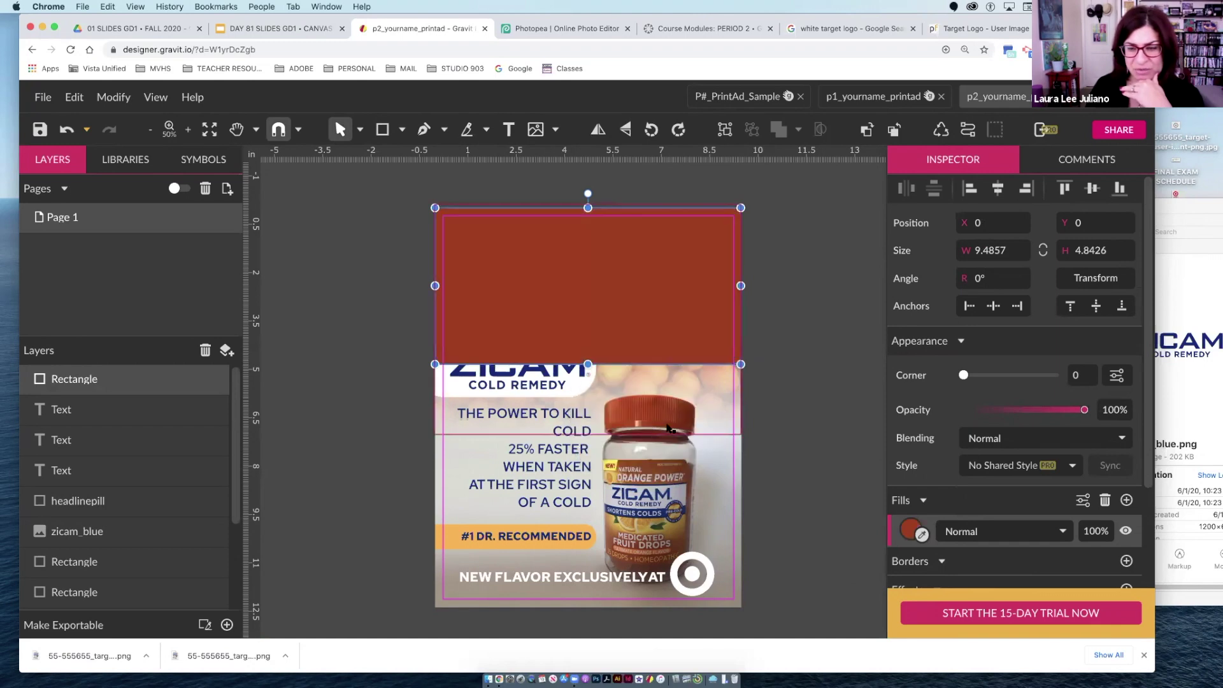
{"action": "left_click", "coordinate": [910, 526]}
{"action": "left_click_drag", "start_coordinate": [1109, 279], "coordinate": [1103, 244]}
{"action": "left_click", "coordinate": [783, 320]}
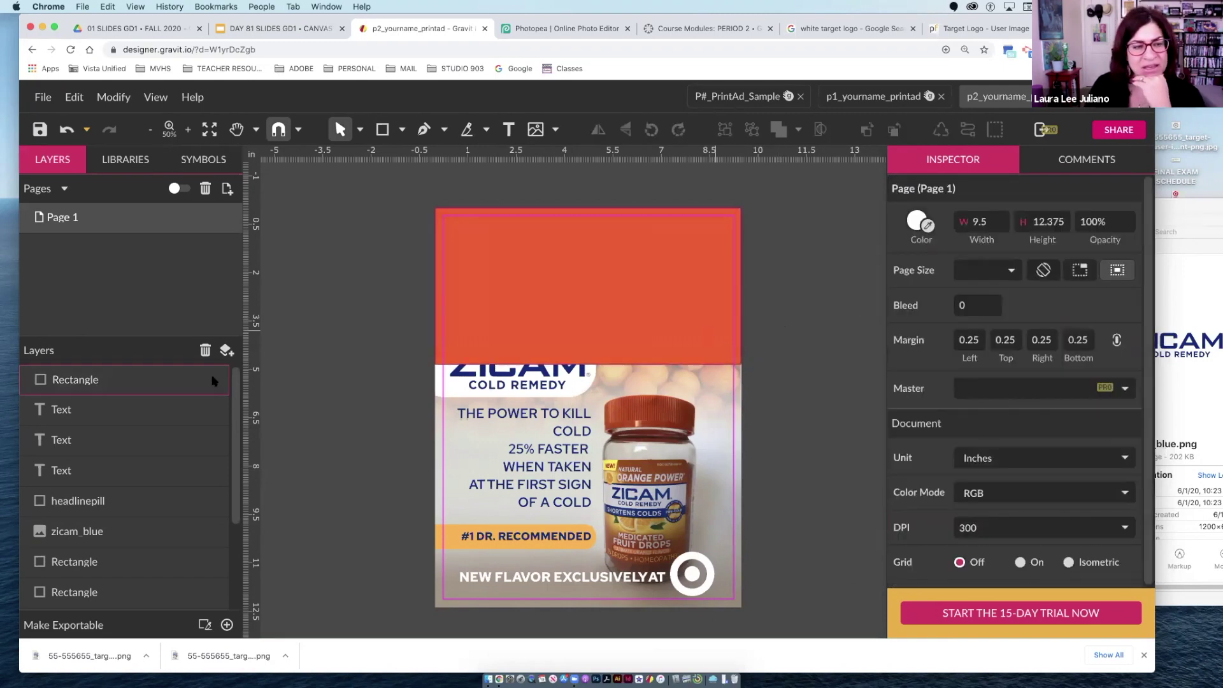
Rename the header rectangle's layer as SOLID ORANGE HEADER and deselect it
{"action": "scroll", "coordinate": [117, 395], "scroll_direction": "down", "scroll_amount": 1}
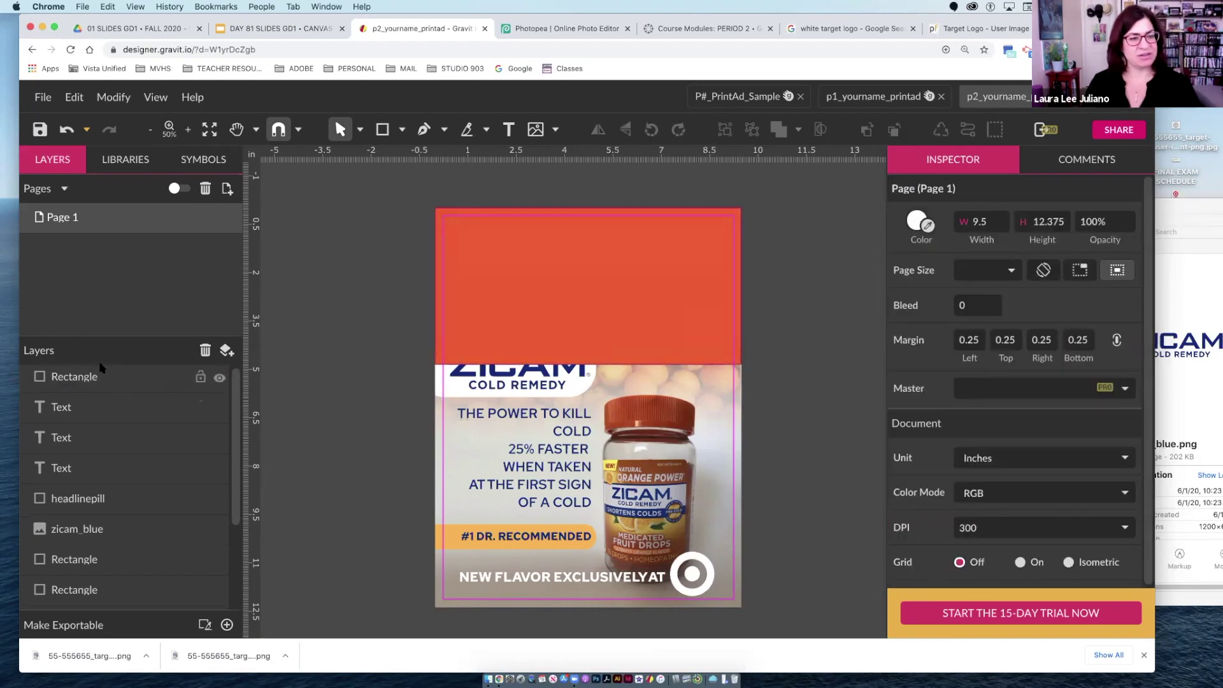
{"action": "left_click", "coordinate": [102, 379]}
{"action": "double_click", "coordinate": [102, 379]}
{"action": "type", "text": "SOLID O"}
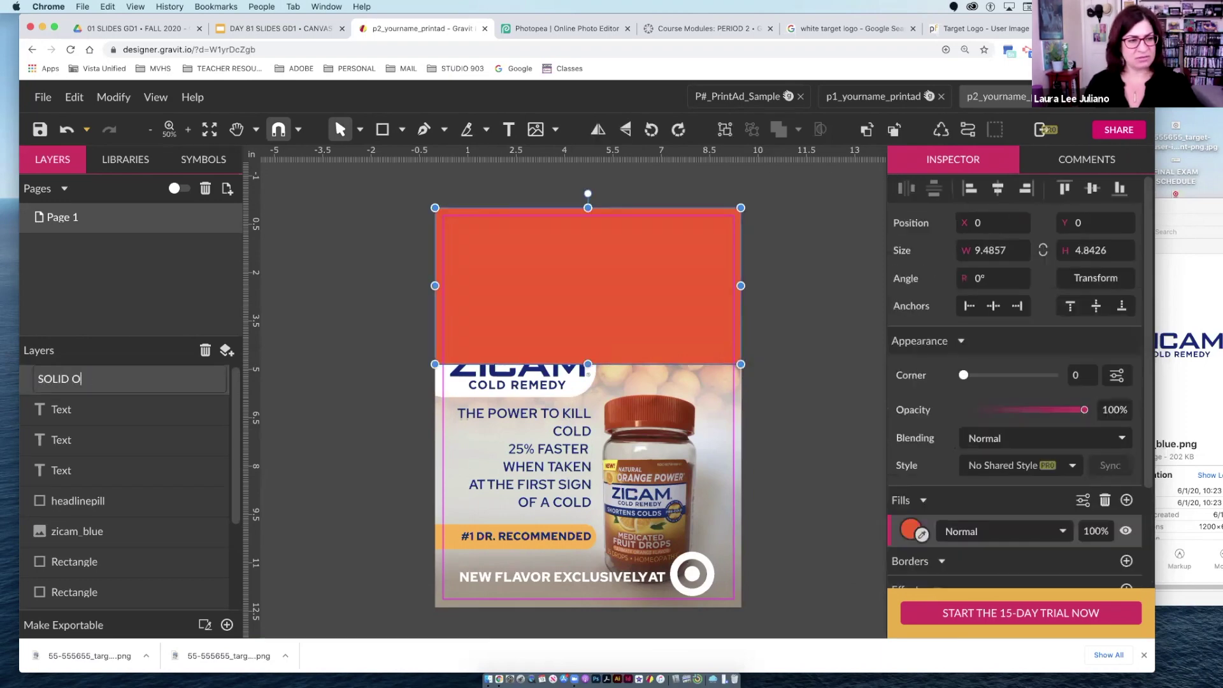
{"action": "type", "text": "RANGE HEADER"}
{"action": "key", "text": "Return"}
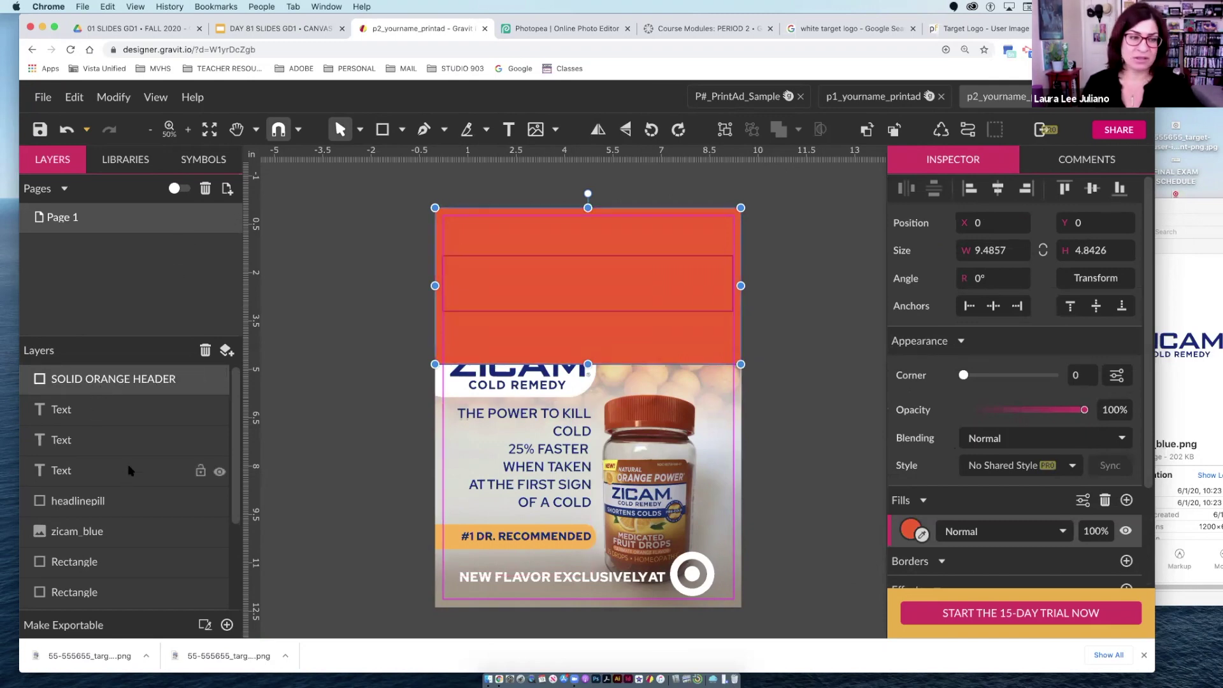
{"action": "key", "text": "Escape"}
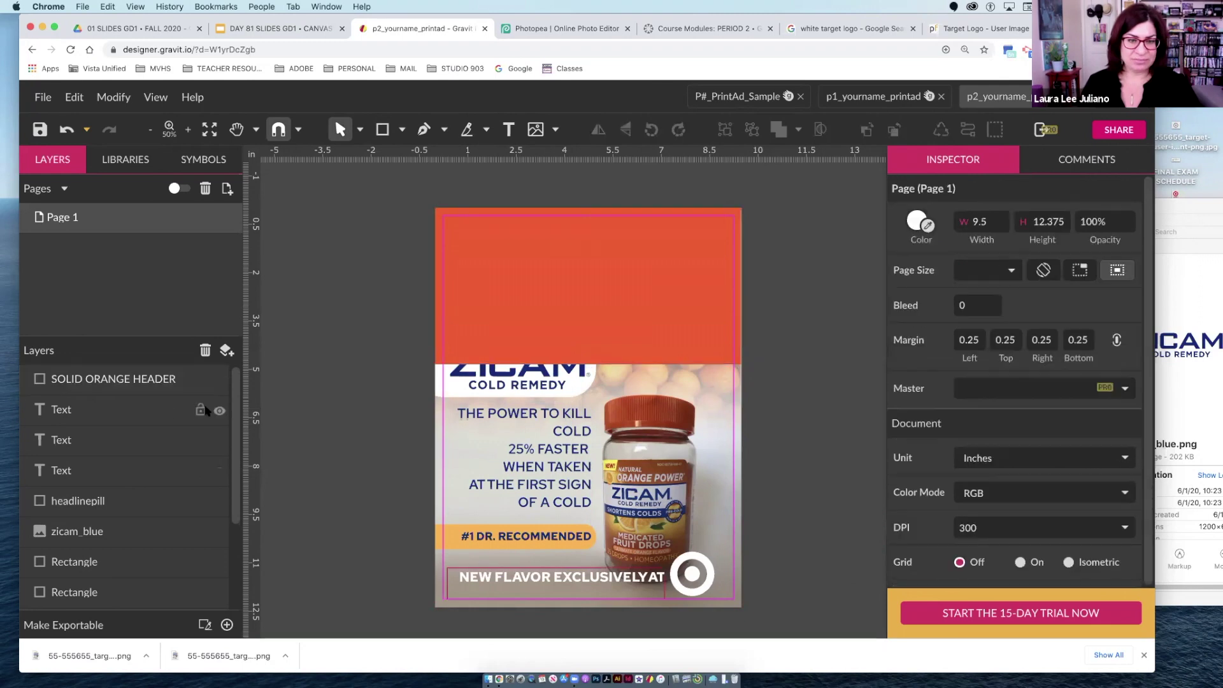
Move the SOLID ORANGE HEADER layer below white target only and directly above the oranges images
{"action": "left_click", "coordinate": [479, 334]}
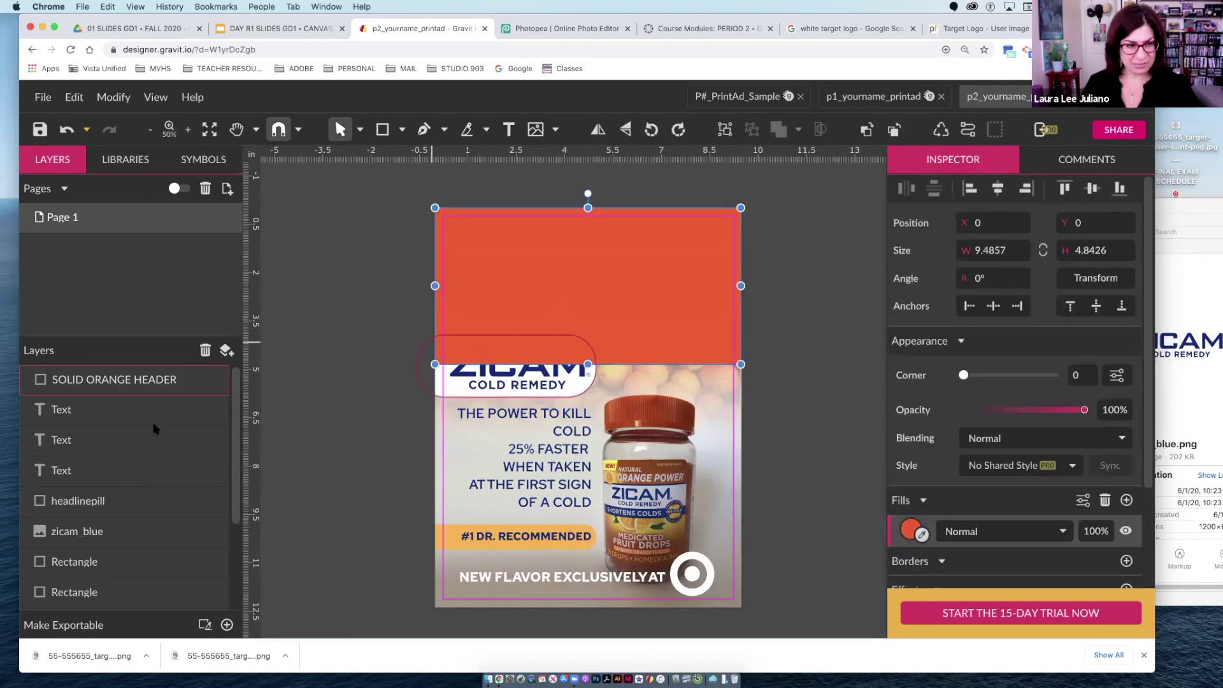
{"action": "scroll", "coordinate": [154, 427], "scroll_direction": "down", "scroll_amount": 4}
{"action": "scroll", "coordinate": [109, 396], "scroll_direction": "up", "scroll_amount": 3}
{"action": "left_click_drag", "start_coordinate": [106, 381], "coordinate": [112, 561]}
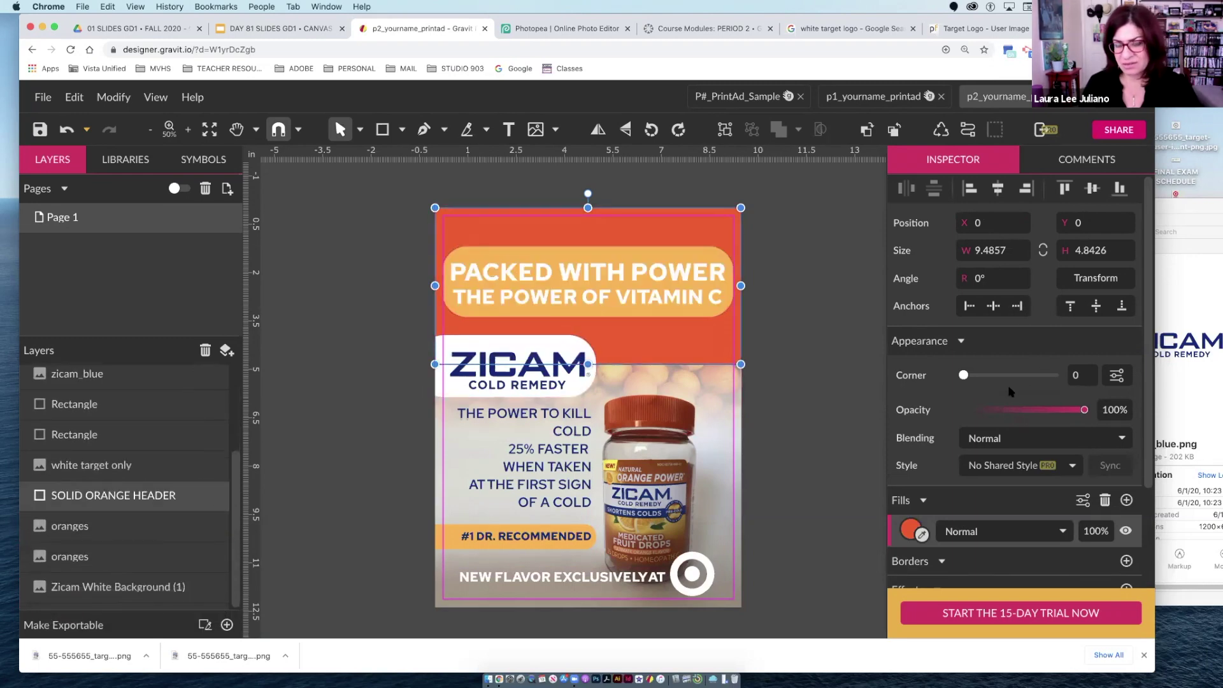
Set the SOLID ORANGE HEADER rectangle's blending mode to Hard Light after trying Soft Light
{"action": "left_click", "coordinate": [1021, 441]}
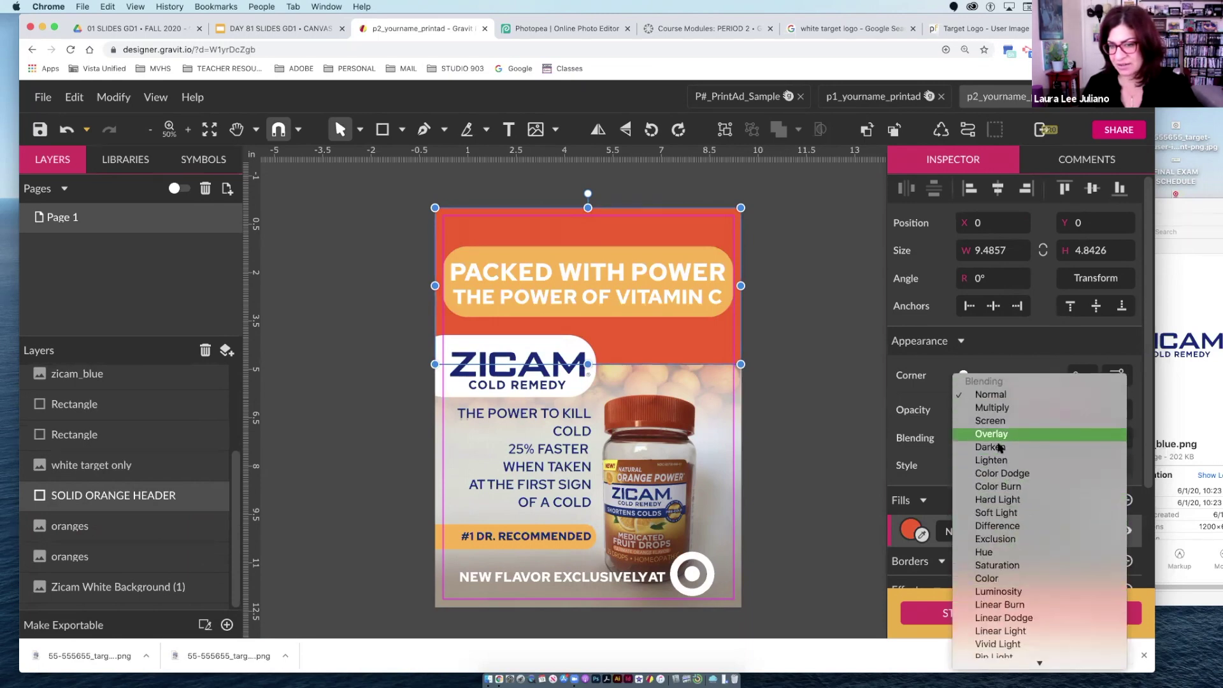
{"action": "scroll", "coordinate": [1004, 567], "scroll_direction": "down", "scroll_amount": 1}
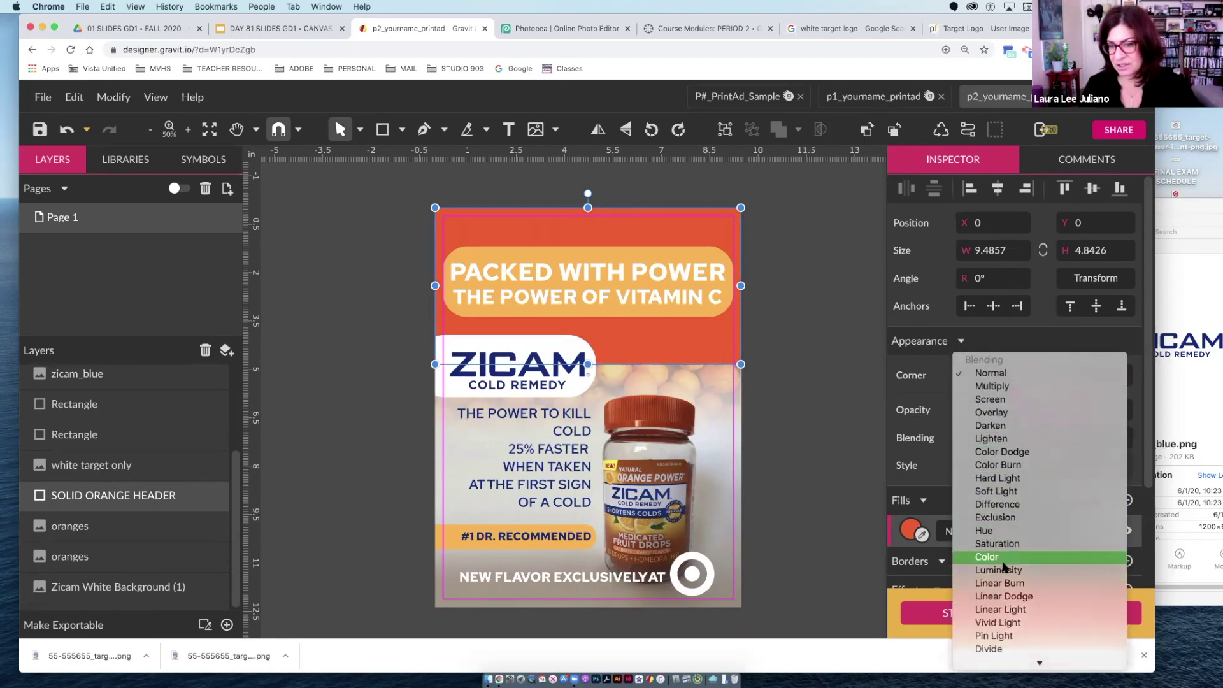
{"action": "left_click", "coordinate": [991, 489]}
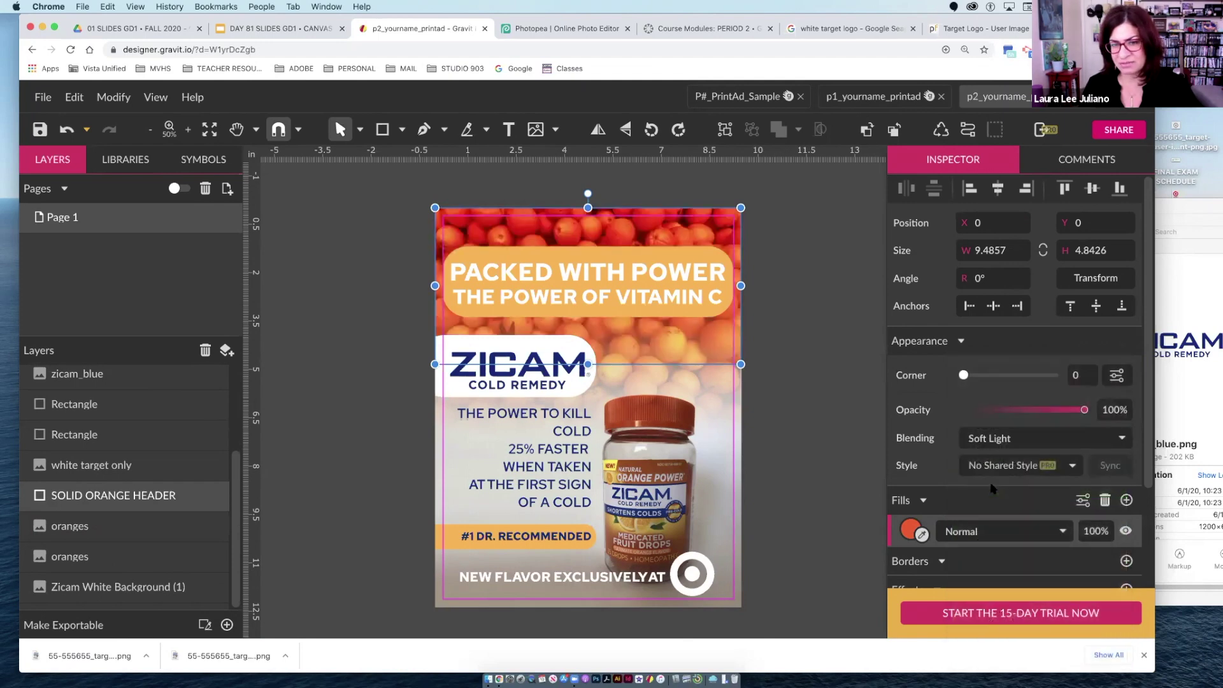
{"action": "left_click", "coordinate": [986, 444]}
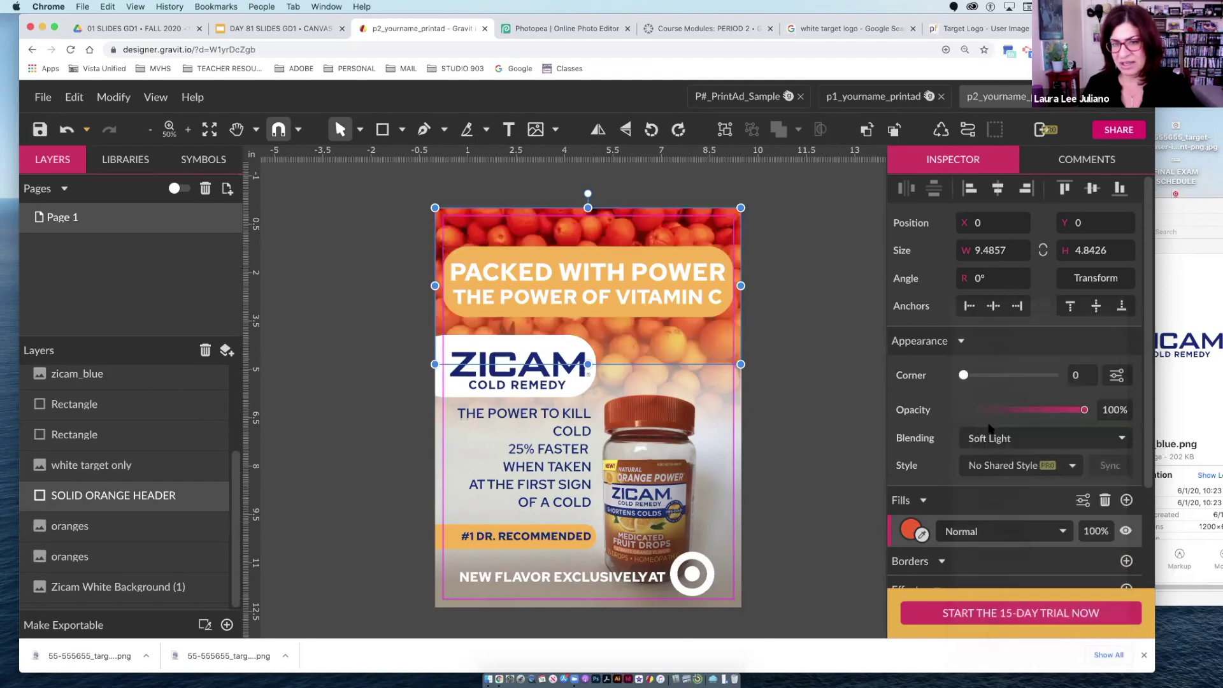
{"action": "left_click", "coordinate": [989, 427]}
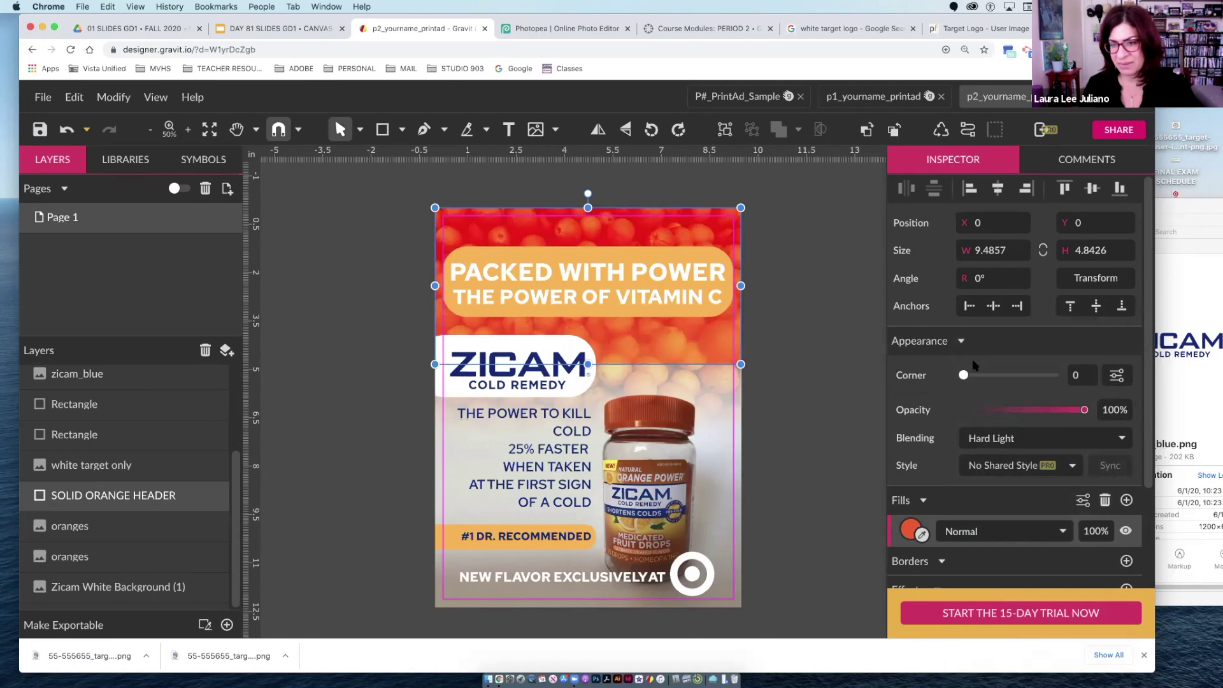
Lower the SOLID ORANGE HEADER rectangle's opacity to 76% and shorten it from its lower edge to about 4.2 inches tall
{"action": "left_click_drag", "start_coordinate": [1083, 411], "coordinate": [1072, 412]}
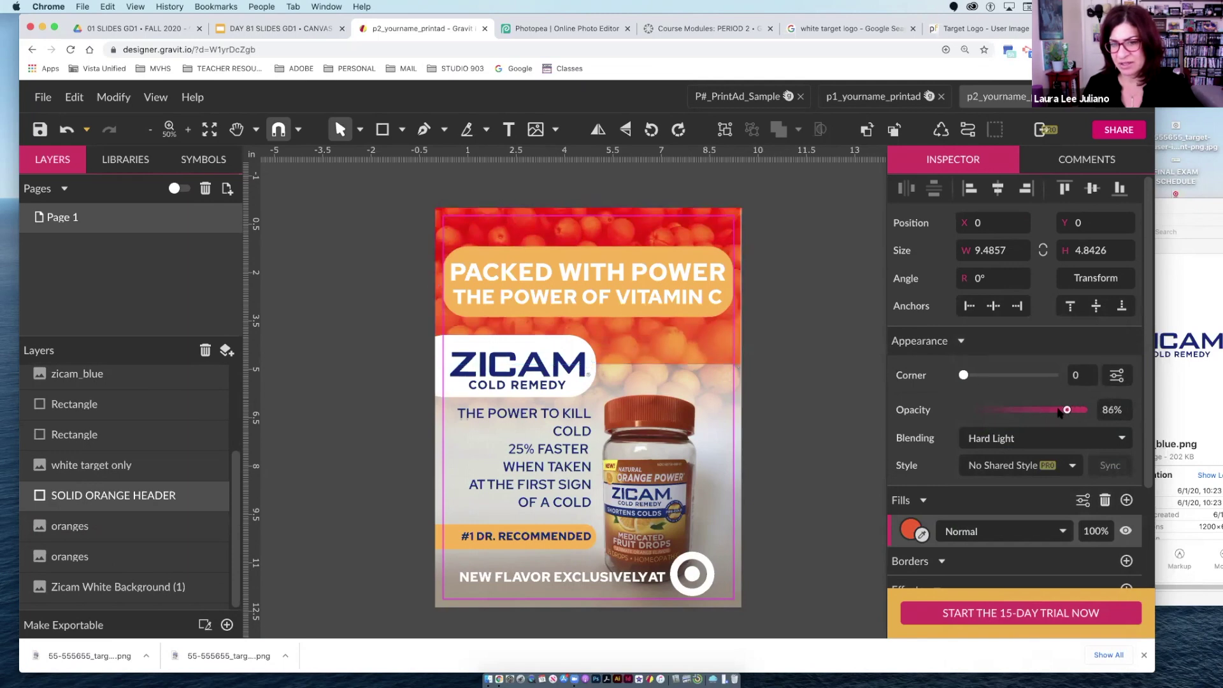
{"action": "left_click", "coordinate": [857, 408]}
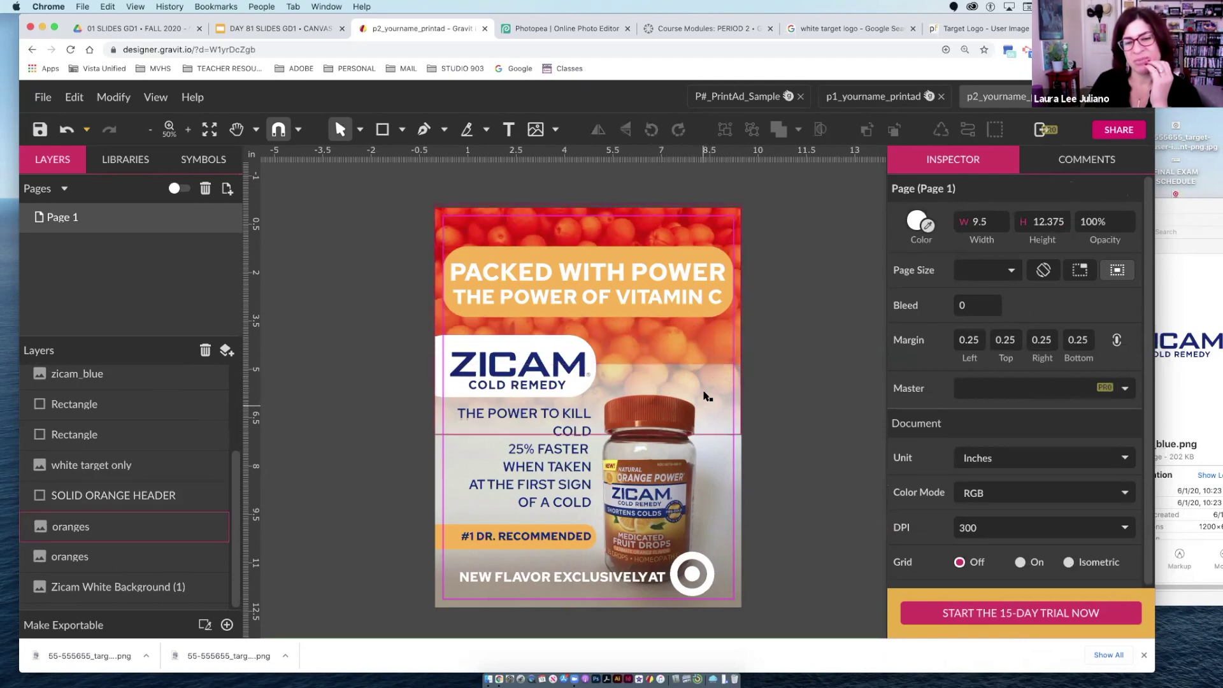
{"action": "left_click", "coordinate": [699, 340]}
{"action": "left_click_drag", "start_coordinate": [585, 353], "coordinate": [586, 343]}
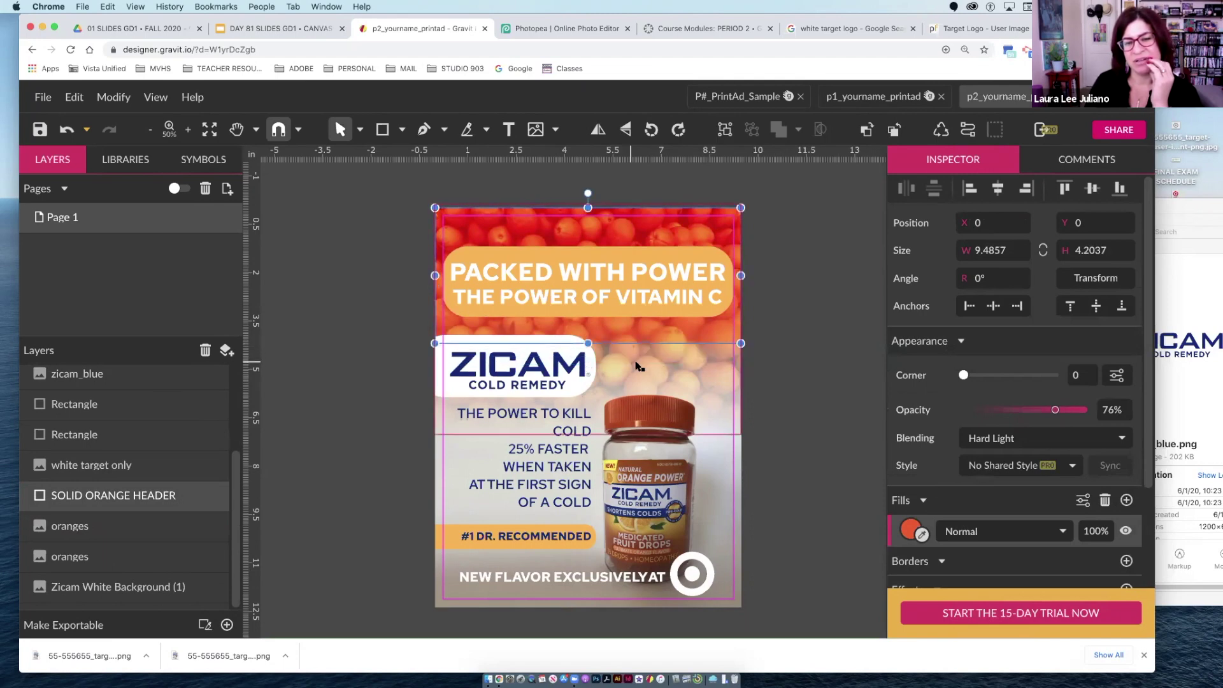
Crop the lower parts of both oranges images so they end at the orange header's lower edge
{"action": "left_click", "coordinate": [662, 375]}
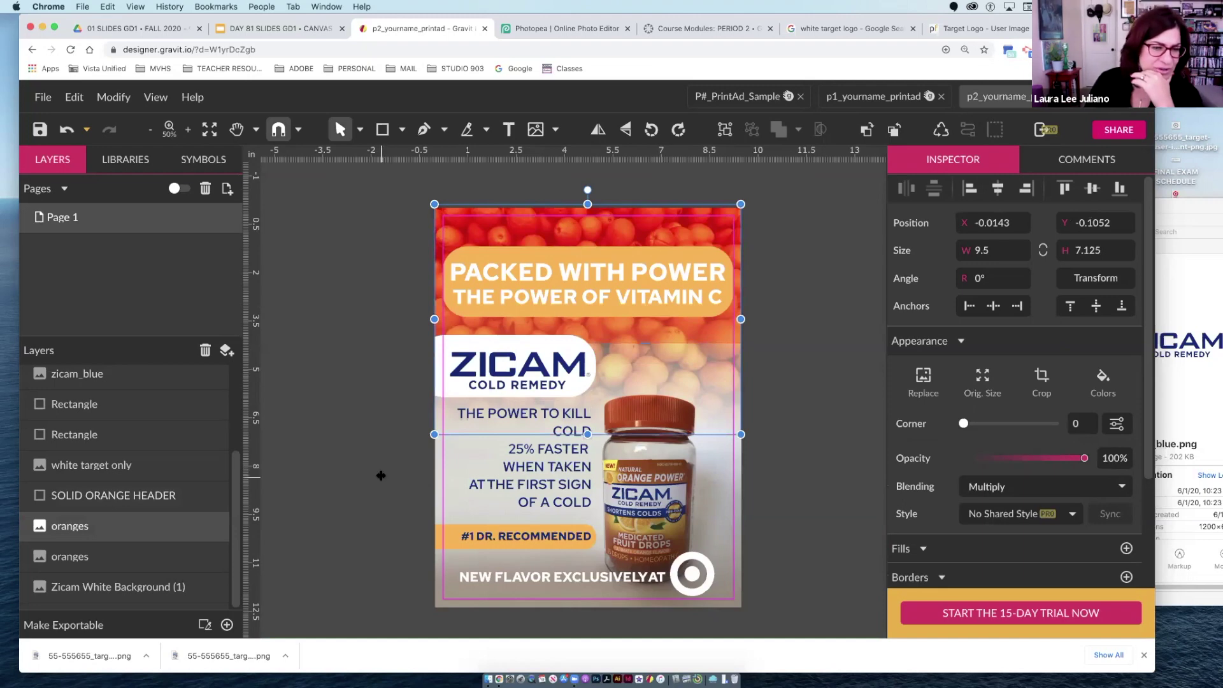
{"action": "left_click", "coordinate": [146, 545]}
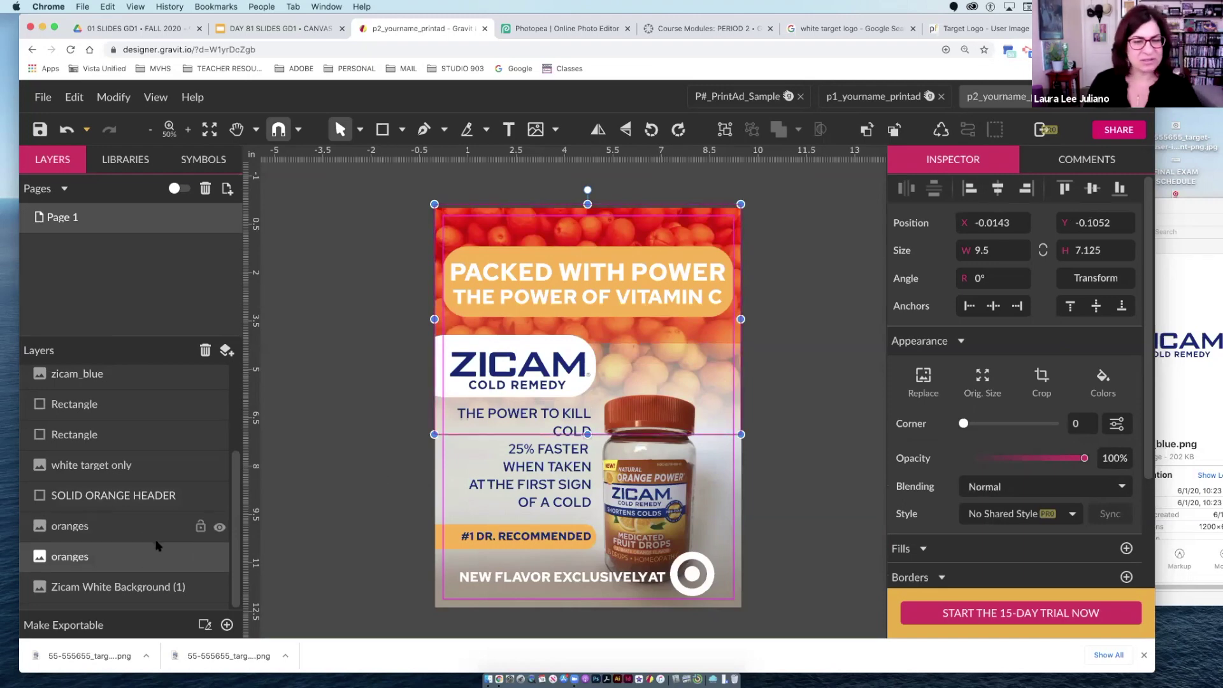
{"action": "left_click", "coordinate": [360, 130]}
{"action": "key", "text": "d"}
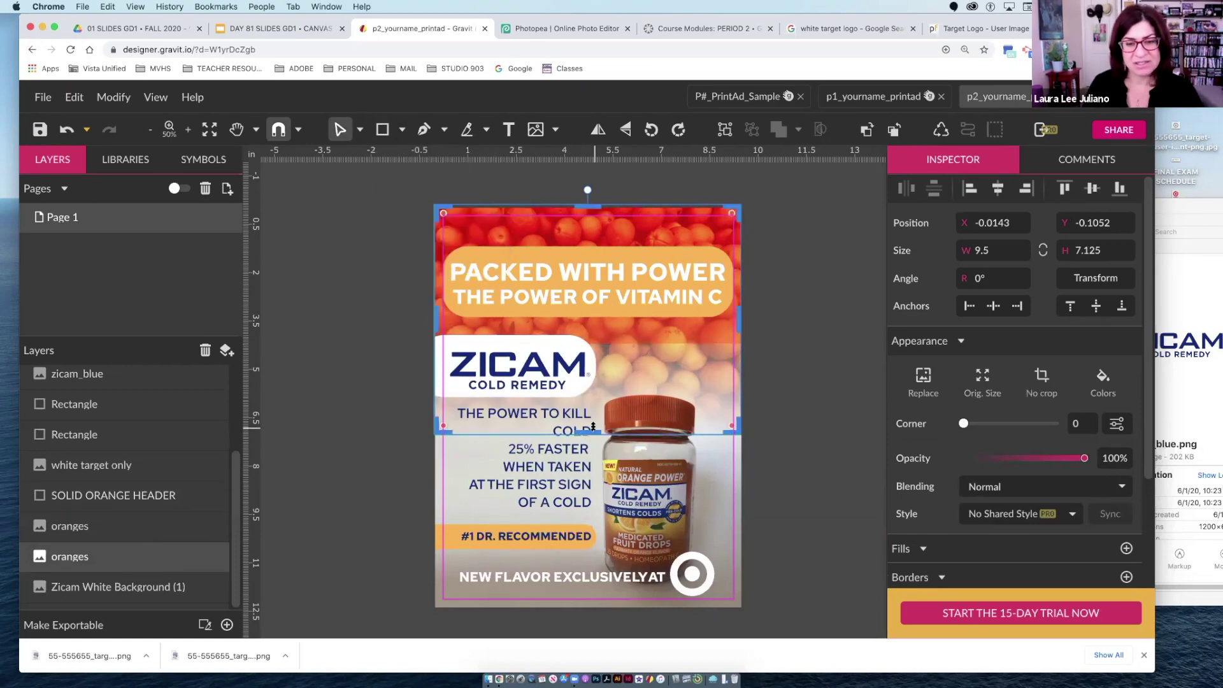
{"action": "mouse_move", "coordinate": [593, 391]}
{"action": "left_mouse_down"}
{"action": "mouse_move", "coordinate": [600, 342]}
{"action": "mouse_move", "coordinate": [600, 381]}
{"action": "left_mouse_up"}
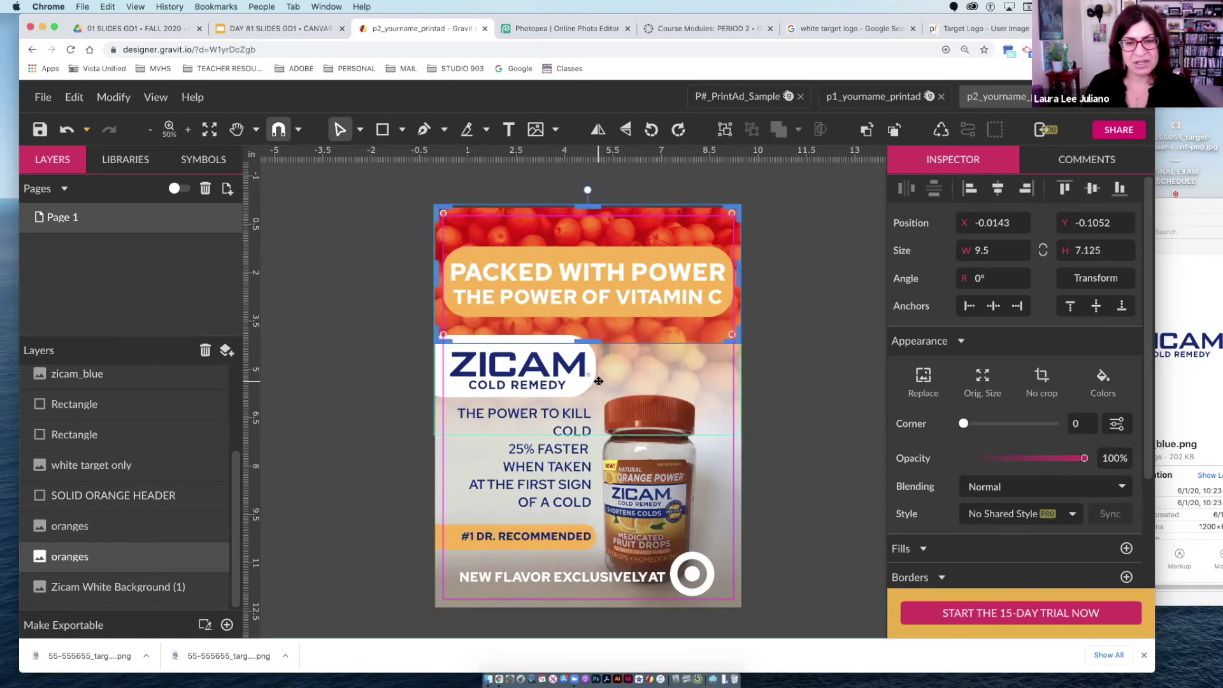
{"action": "left_click", "coordinate": [146, 526]}
{"action": "left_click_drag", "start_coordinate": [592, 431], "coordinate": [610, 345]}
{"action": "left_click", "coordinate": [817, 385]}
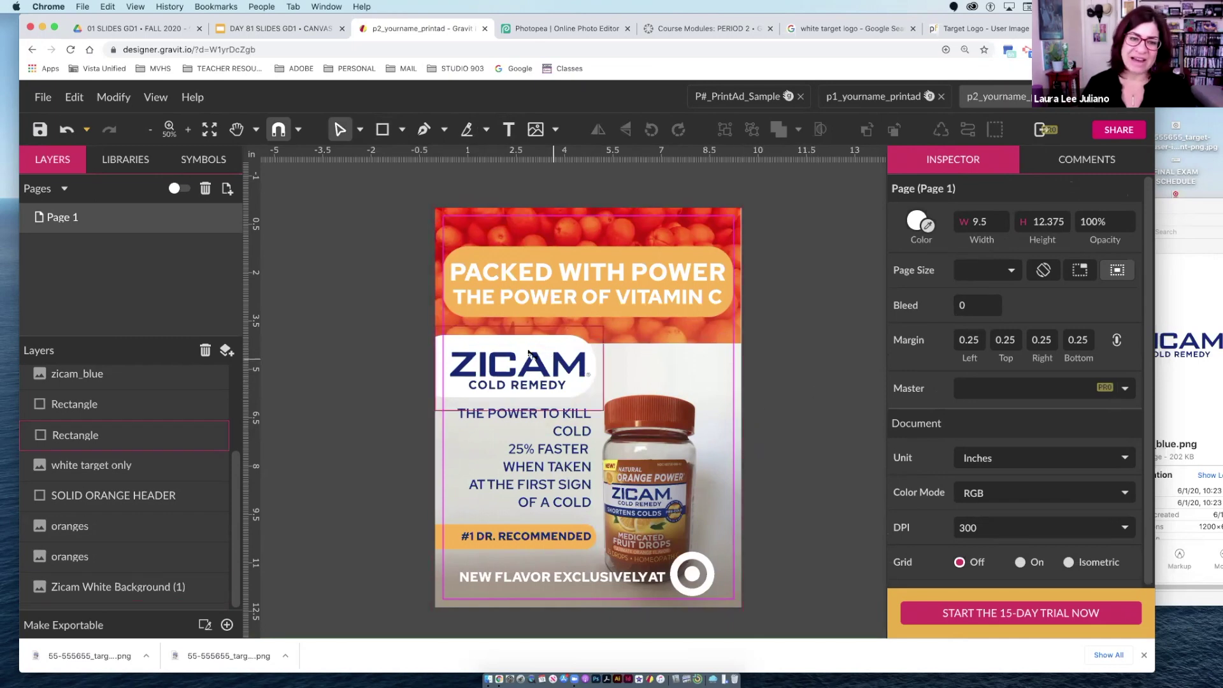
Shorten the white pill behind the Zicam logo from its upper edge to about 1.74 inches tall, and return to the Pointer tool
{"action": "left_click", "coordinate": [512, 341]}
{"action": "left_click_drag", "start_coordinate": [507, 336], "coordinate": [508, 342]}
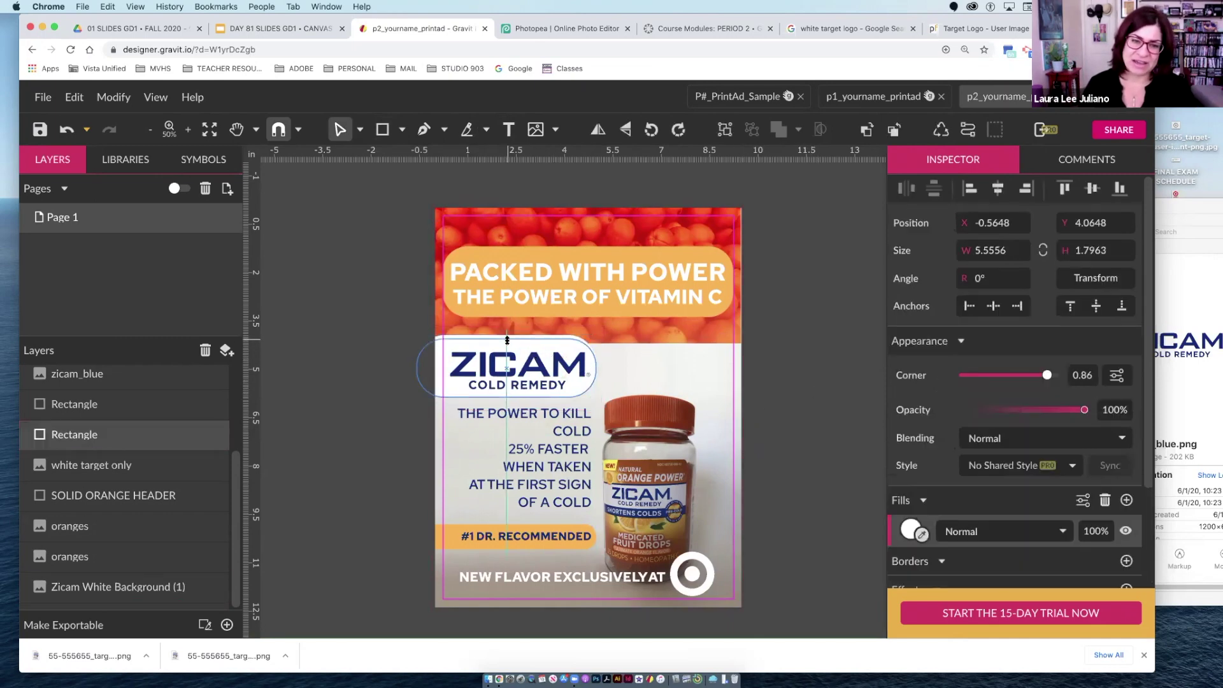
{"action": "left_click", "coordinate": [417, 358]}
{"action": "left_click", "coordinate": [548, 375]}
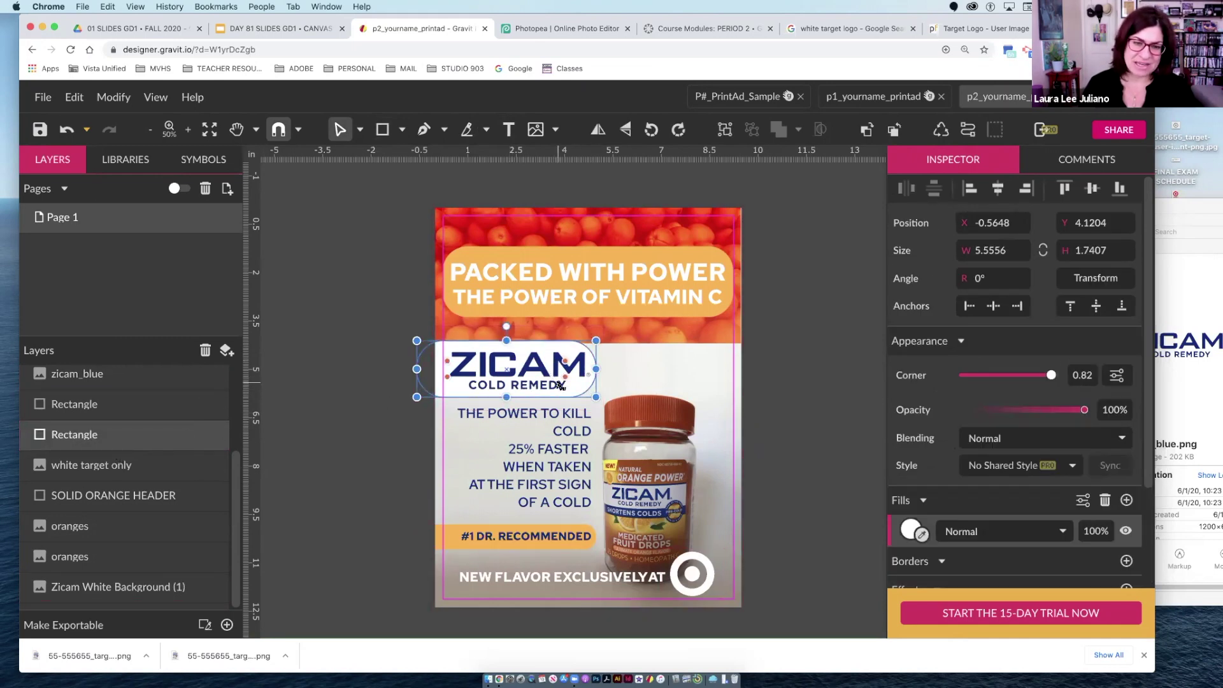
{"action": "left_click", "coordinate": [446, 368]}
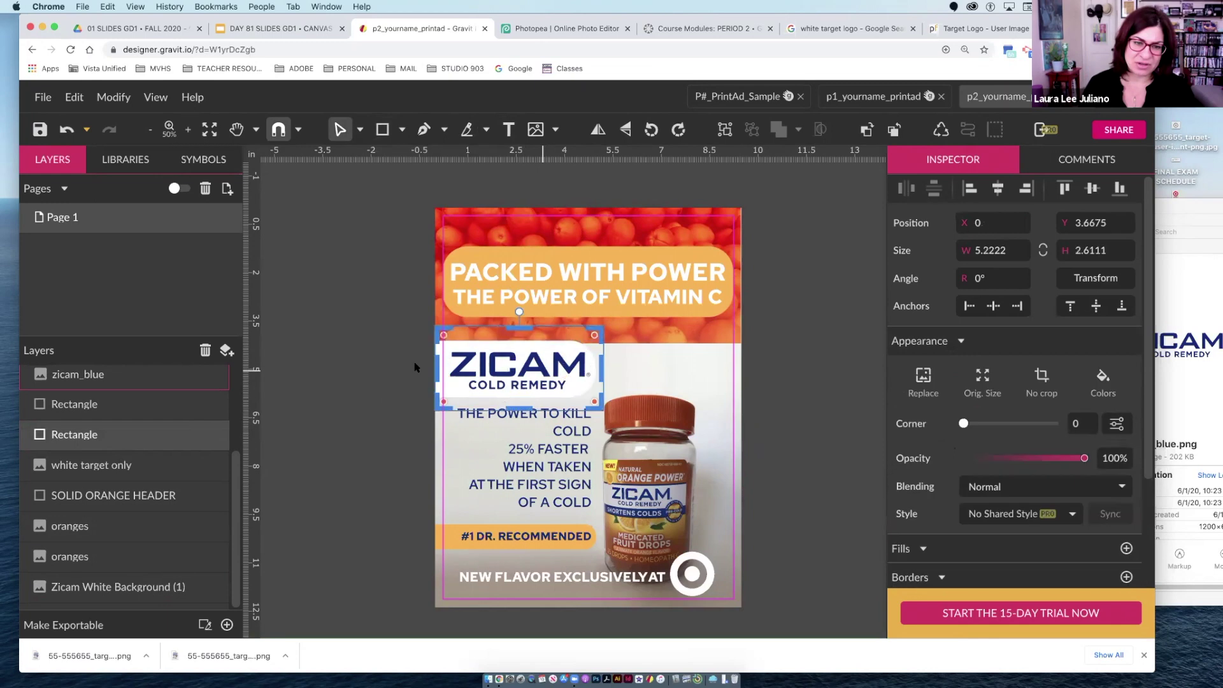
{"action": "left_click", "coordinate": [360, 130]}
{"action": "left_click", "coordinate": [385, 158]}
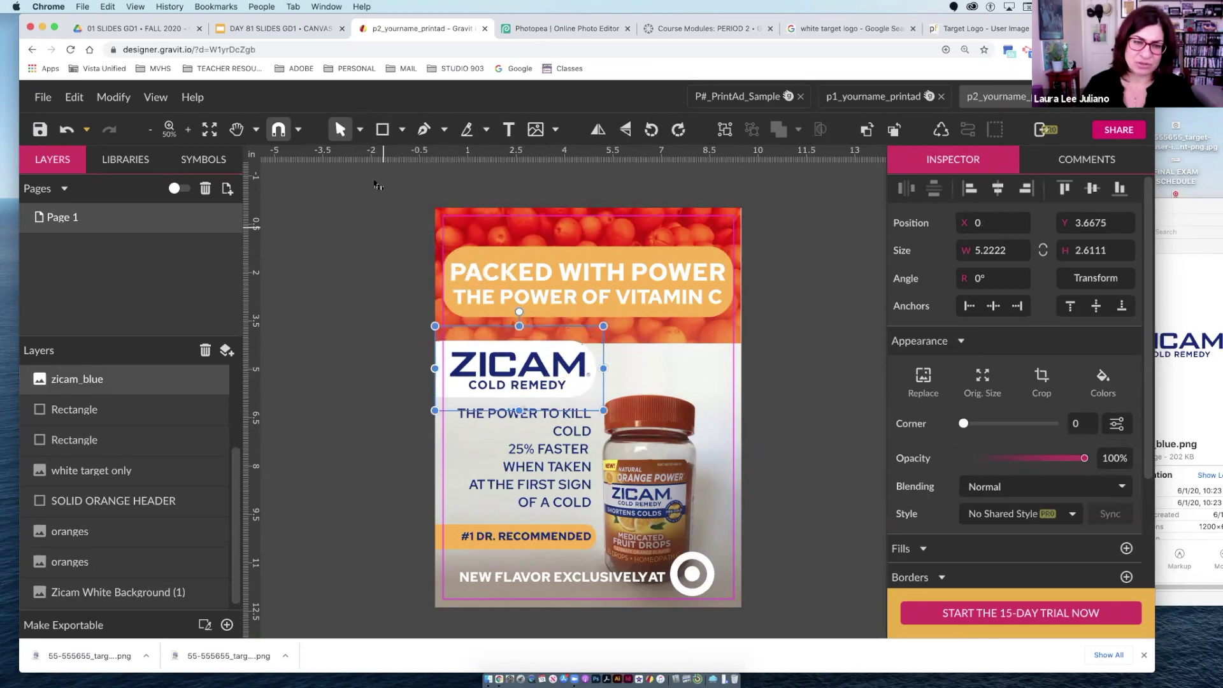
Move the white pill's layer directly above Zicam White Background, and try to group those two layers
{"action": "left_click", "coordinate": [444, 372]}
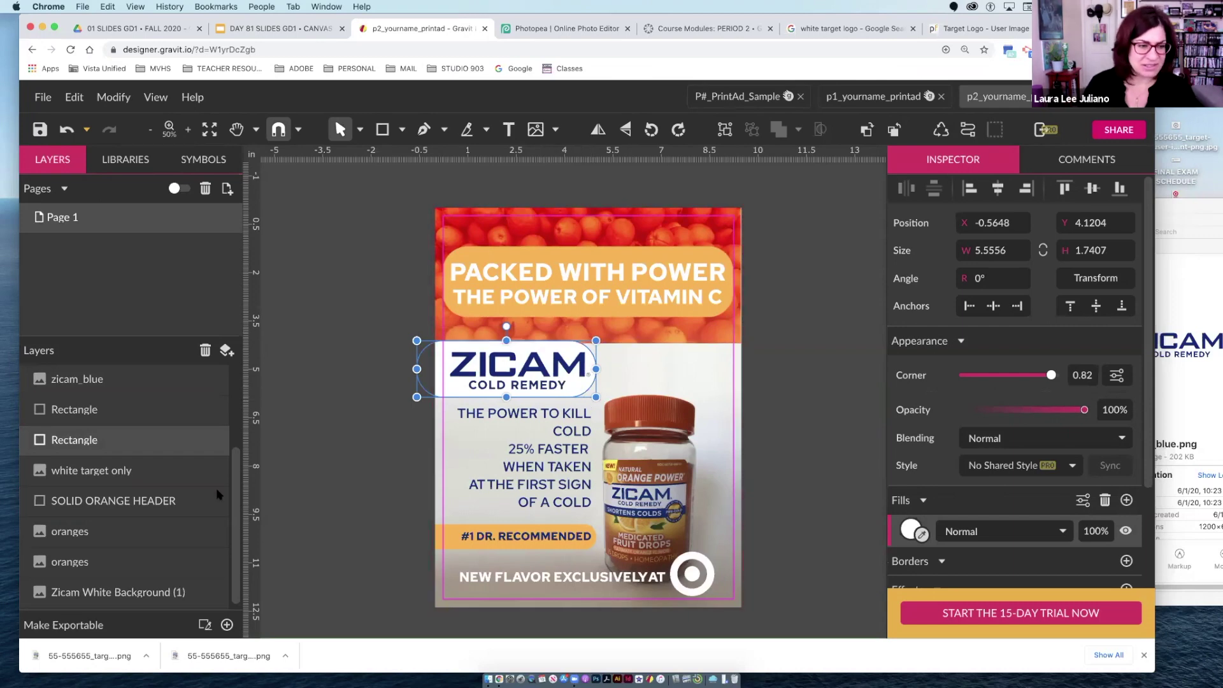
{"action": "scroll", "coordinate": [191, 493], "scroll_direction": "down", "scroll_amount": 1}
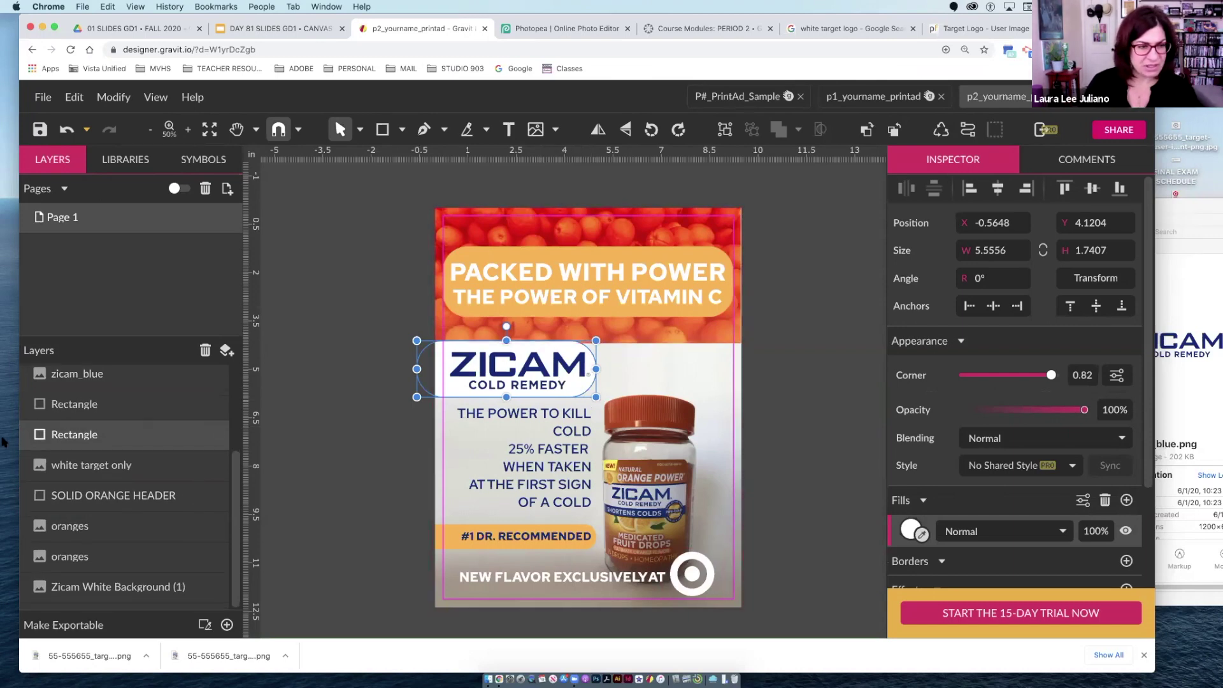
{"action": "left_click_drag", "start_coordinate": [77, 438], "coordinate": [96, 581]}
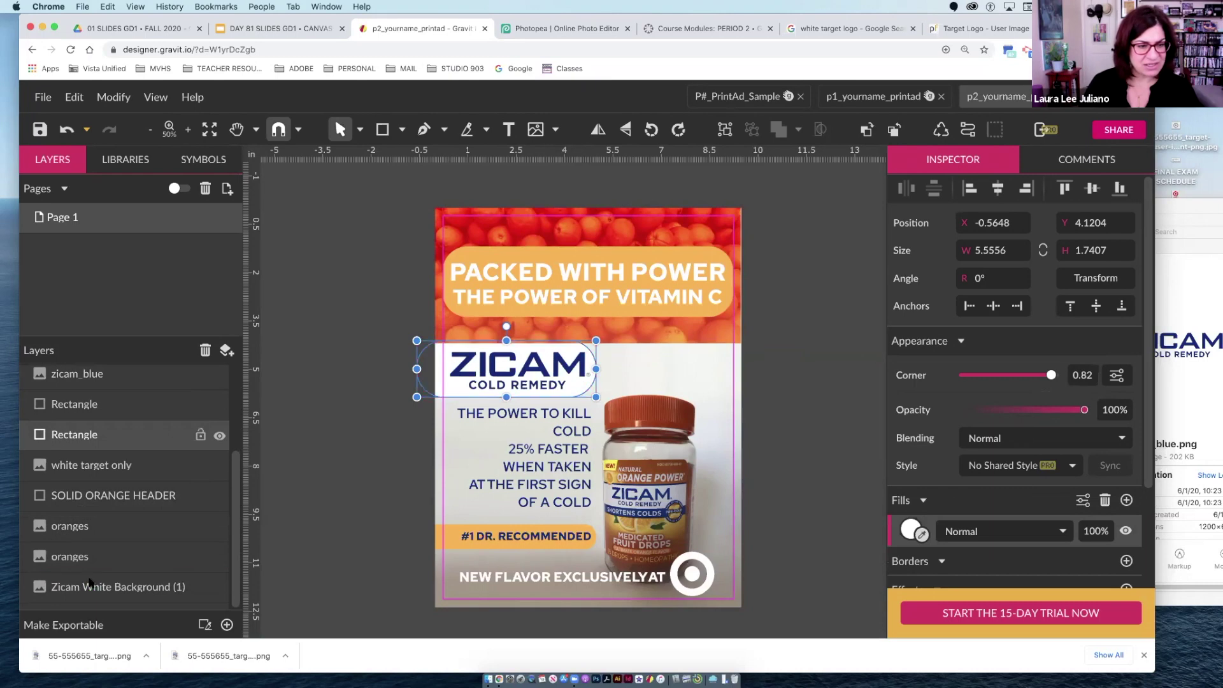
{"action": "left_click", "coordinate": [100, 588]}
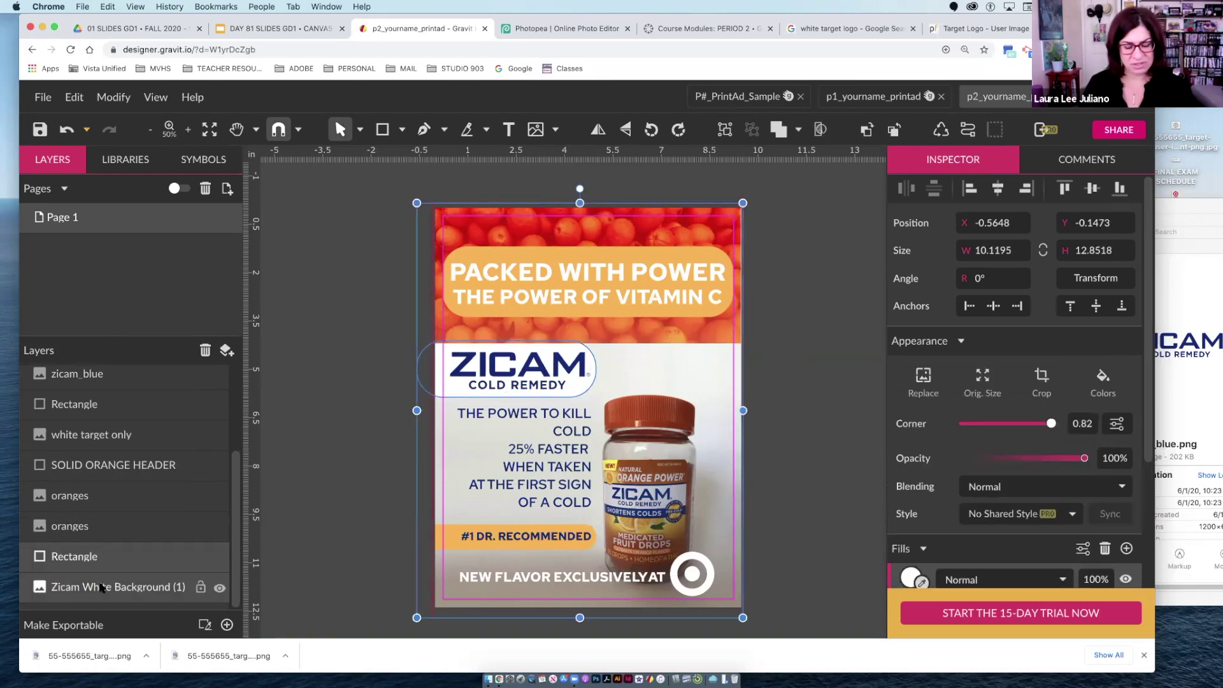
{"action": "left_click", "coordinate": [100, 556], "text": "shift"}
{"action": "key", "text": "super+g"}
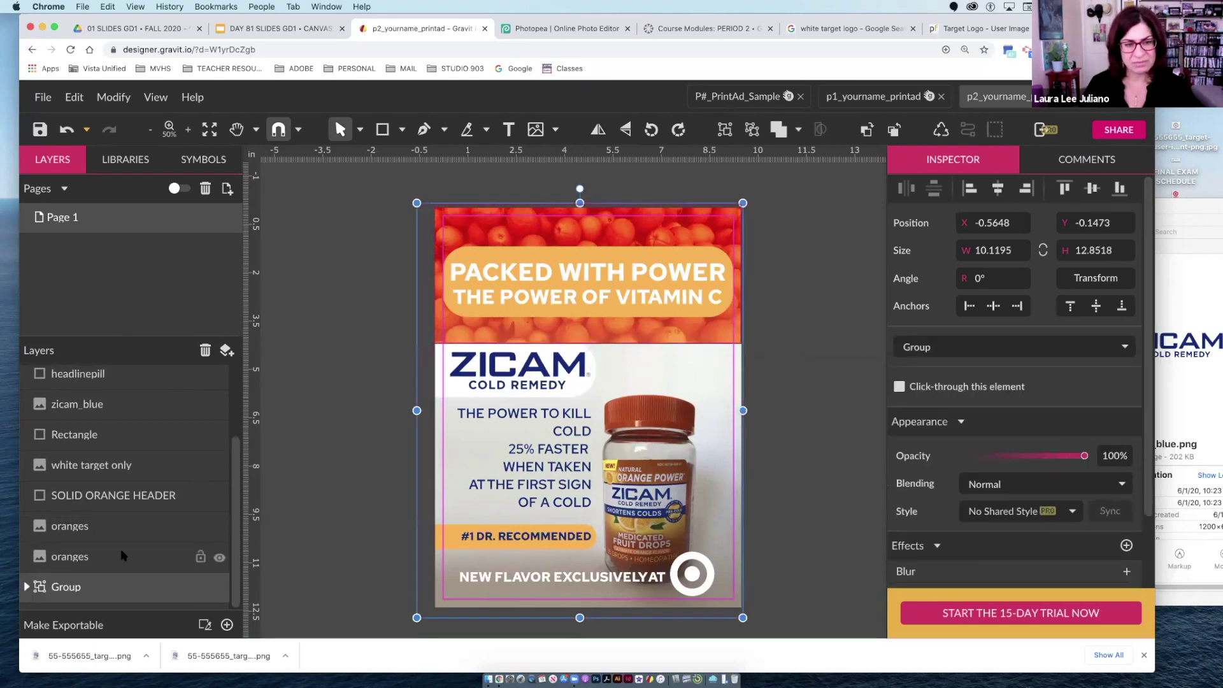
{"action": "key", "text": "super+z"}
{"action": "left_click", "coordinate": [291, 510]}
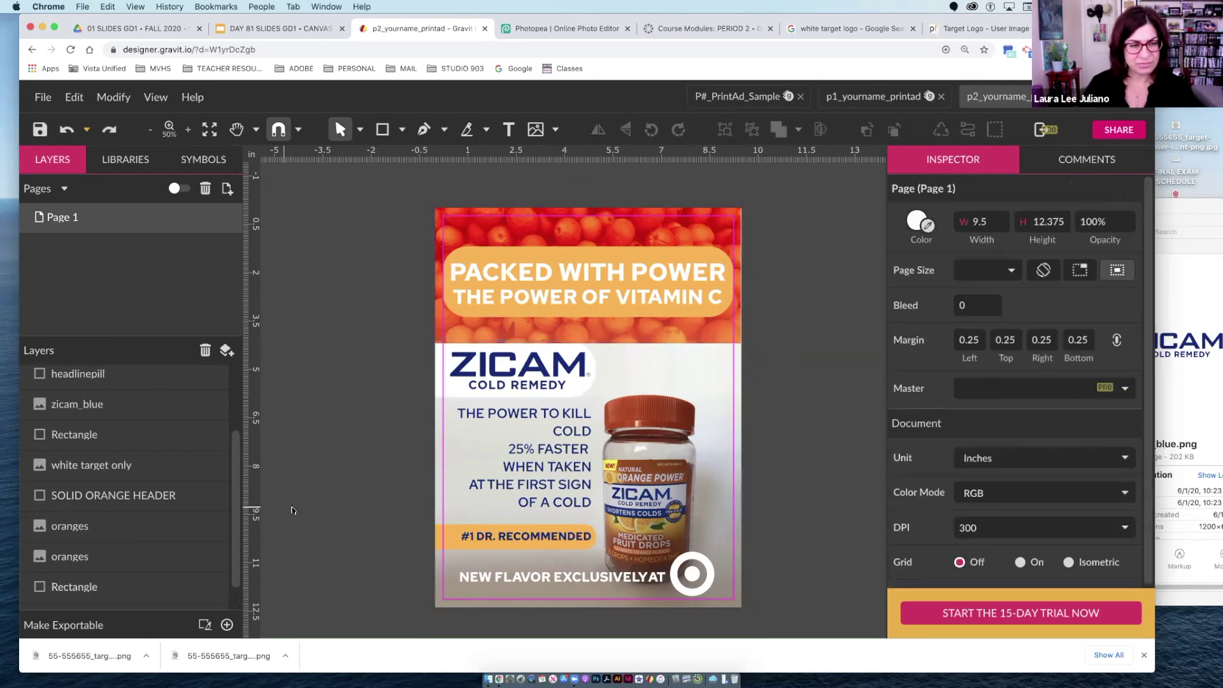
{"action": "scroll", "coordinate": [292, 510], "scroll_direction": "down", "scroll_amount": 3}
{"action": "scroll", "coordinate": [525, 314], "scroll_direction": "up", "scroll_amount": 4}
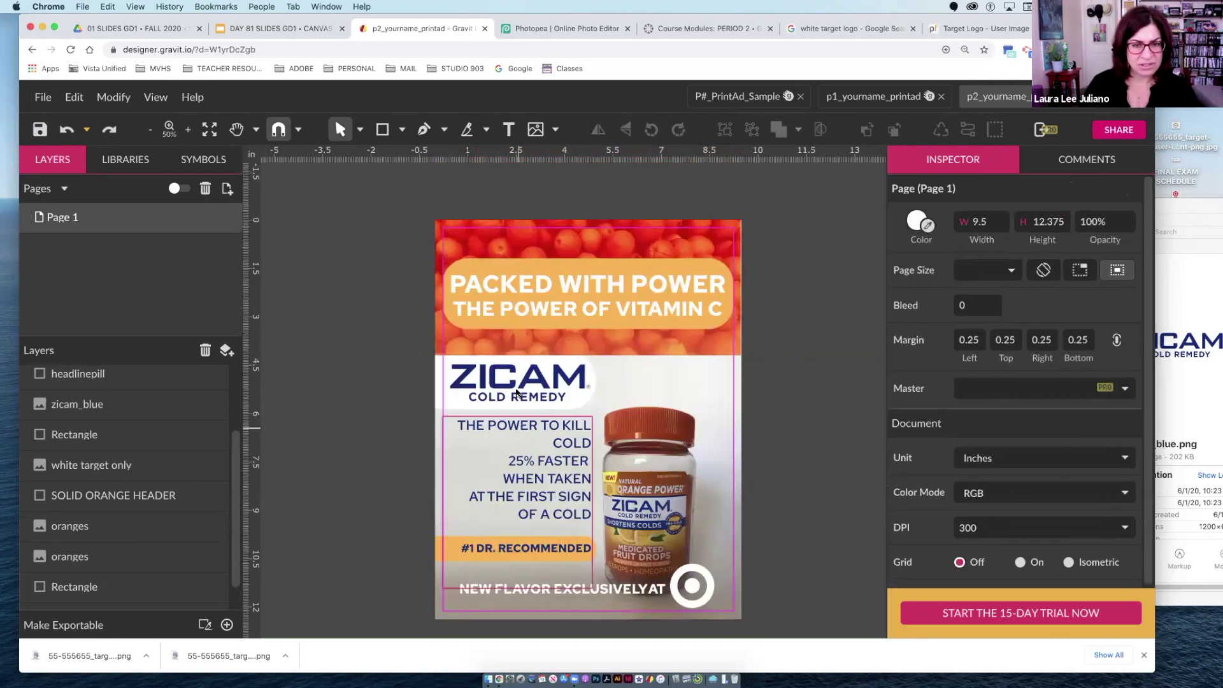
Move the white pill's layer directly below zicam_blue, and check the pairing by briefly hiding the logo
{"action": "left_click", "coordinate": [517, 393]}
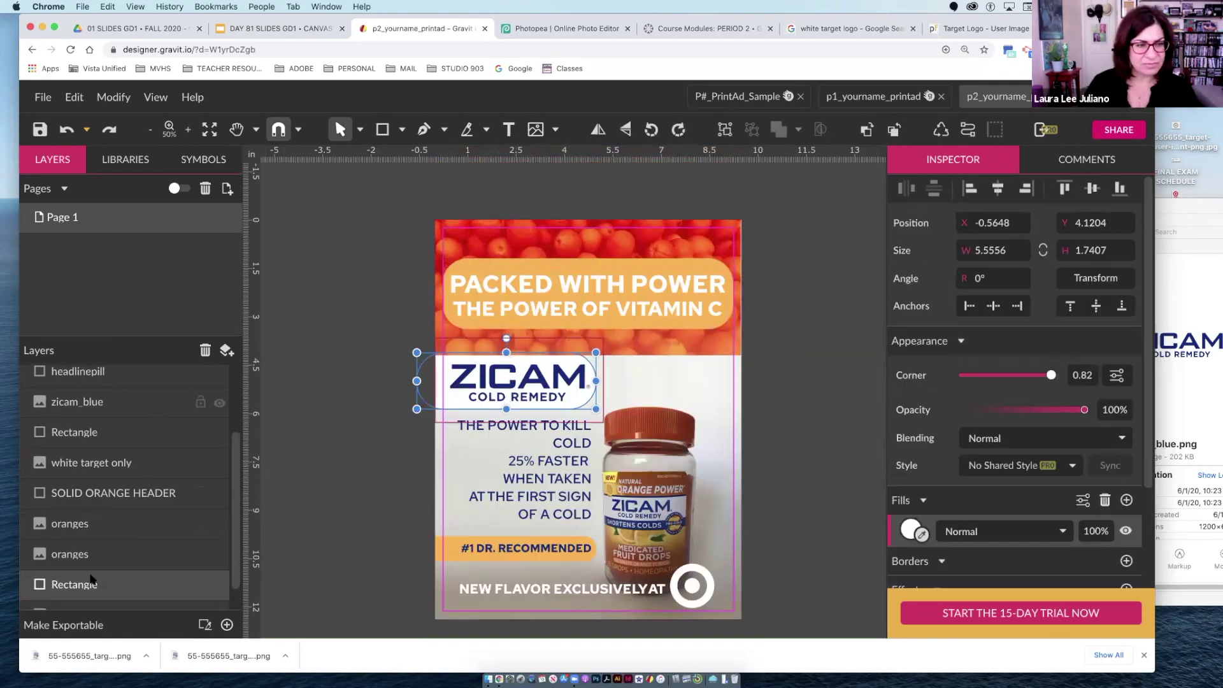
{"action": "left_click_drag", "start_coordinate": [89, 589], "coordinate": [94, 404]}
{"action": "left_click", "coordinate": [219, 404]}
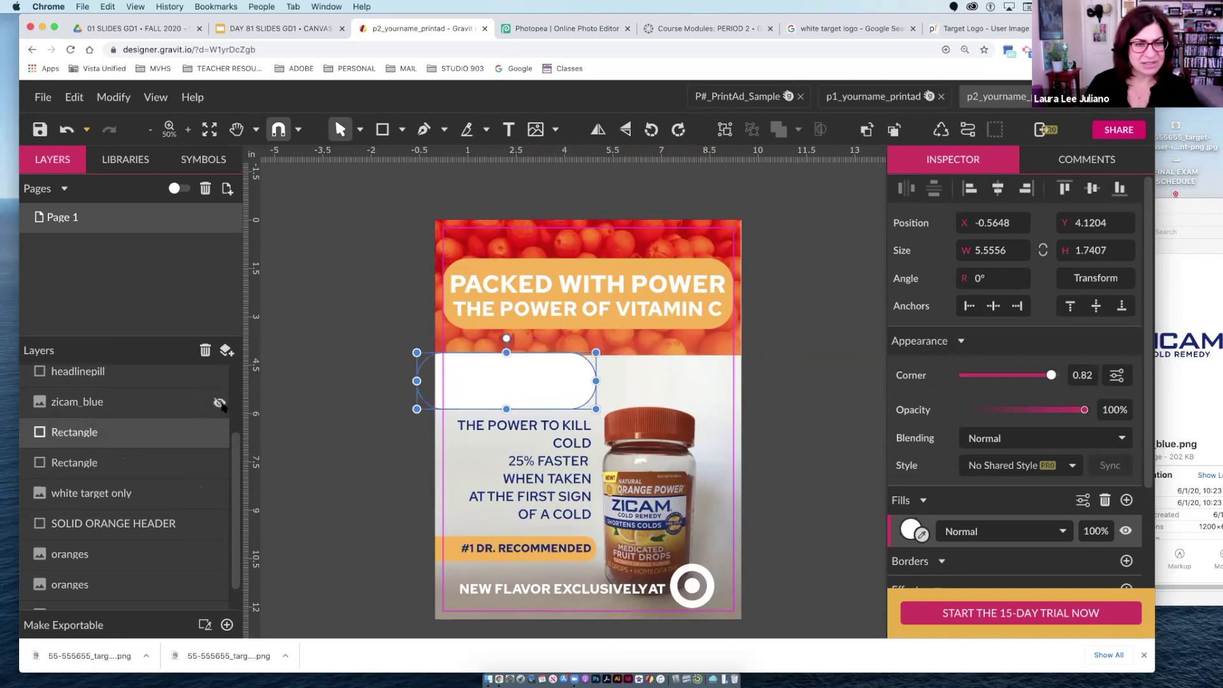
{"action": "key", "text": "super+z"}
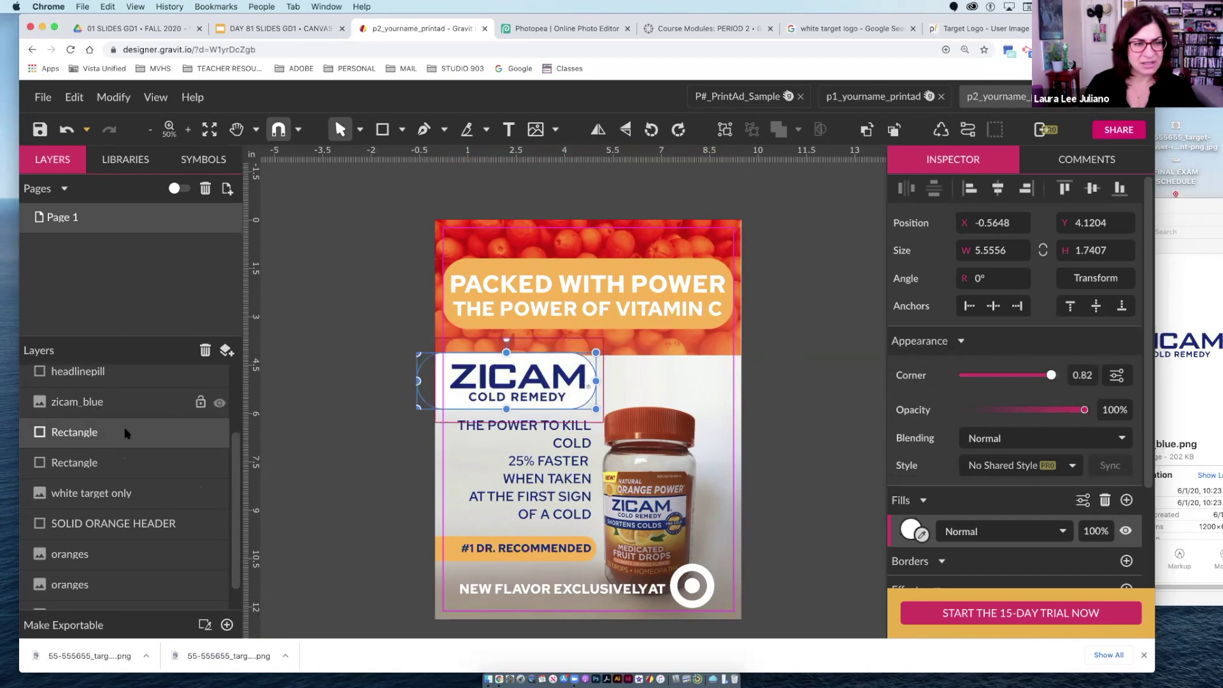
Group the zicam_blue logo with the white pill rectangle directly beneath it
{"action": "left_click", "coordinate": [200, 402]}
{"action": "left_click", "coordinate": [107, 411]}
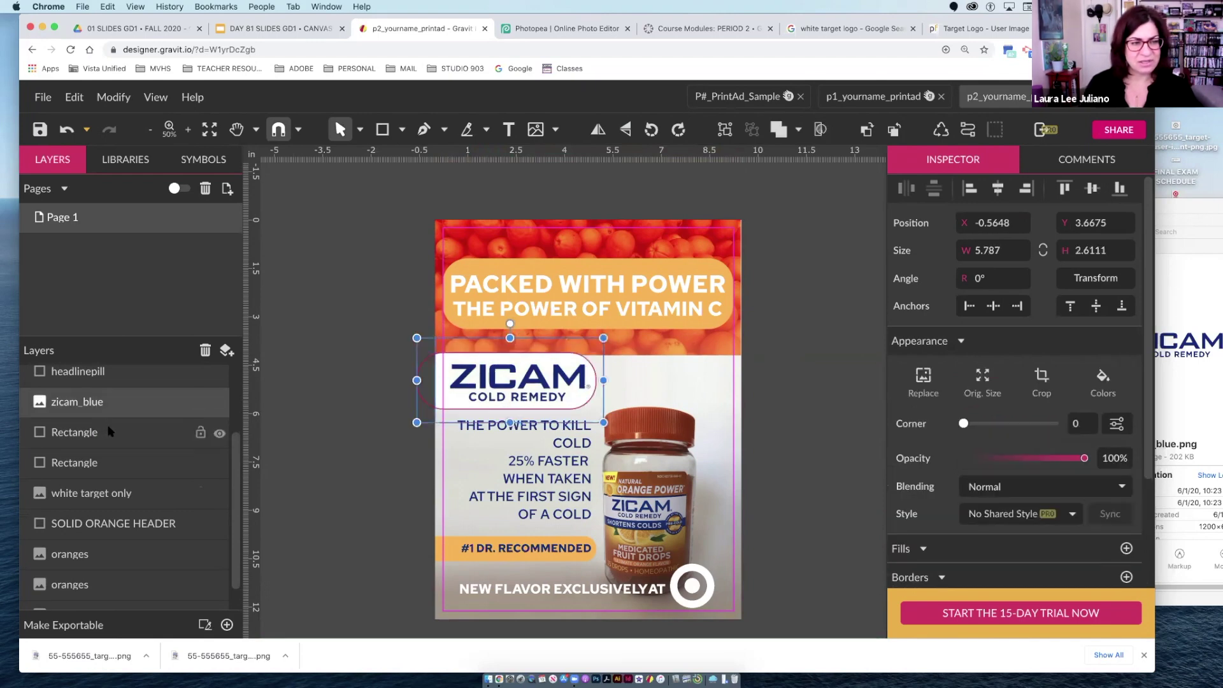
{"action": "left_click", "coordinate": [102, 433], "text": "shift"}
{"action": "key", "text": "super+g"}
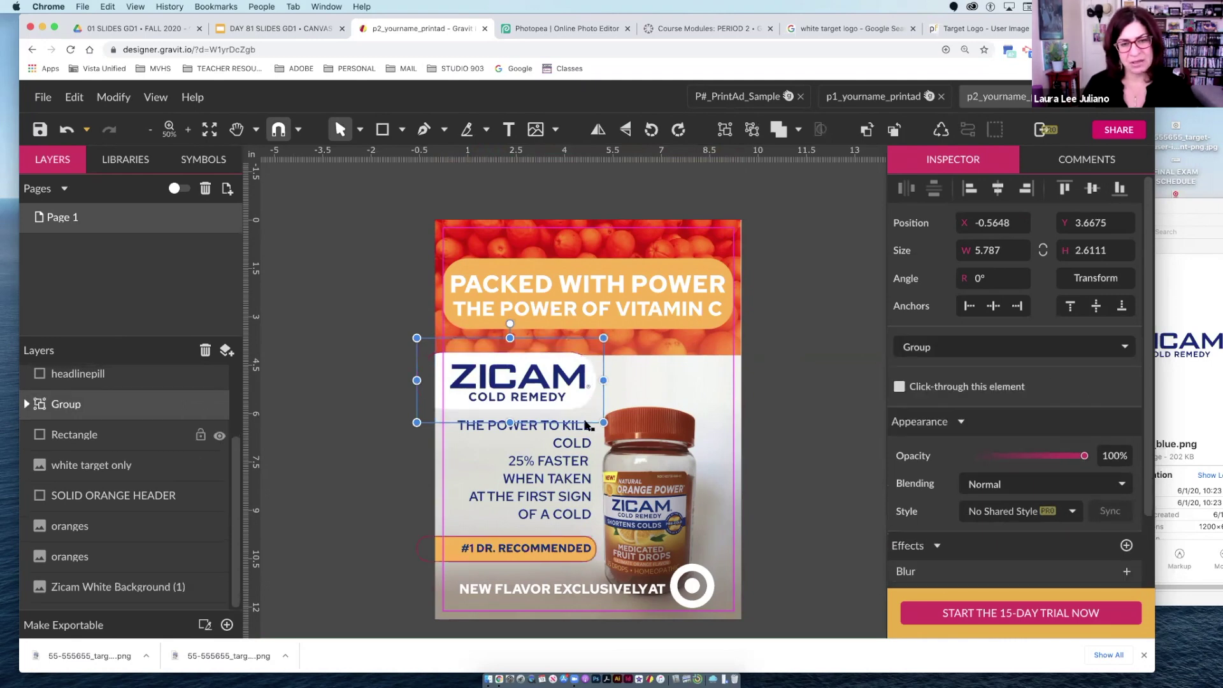
Scale the logo group down to about 5.25 by 2.37 inches, shift it slightly down below the orange header, and deselect it
{"action": "left_click_drag", "start_coordinate": [591, 415], "coordinate": [586, 412]}
{"action": "left_click_drag", "start_coordinate": [544, 395], "coordinate": [546, 402]}
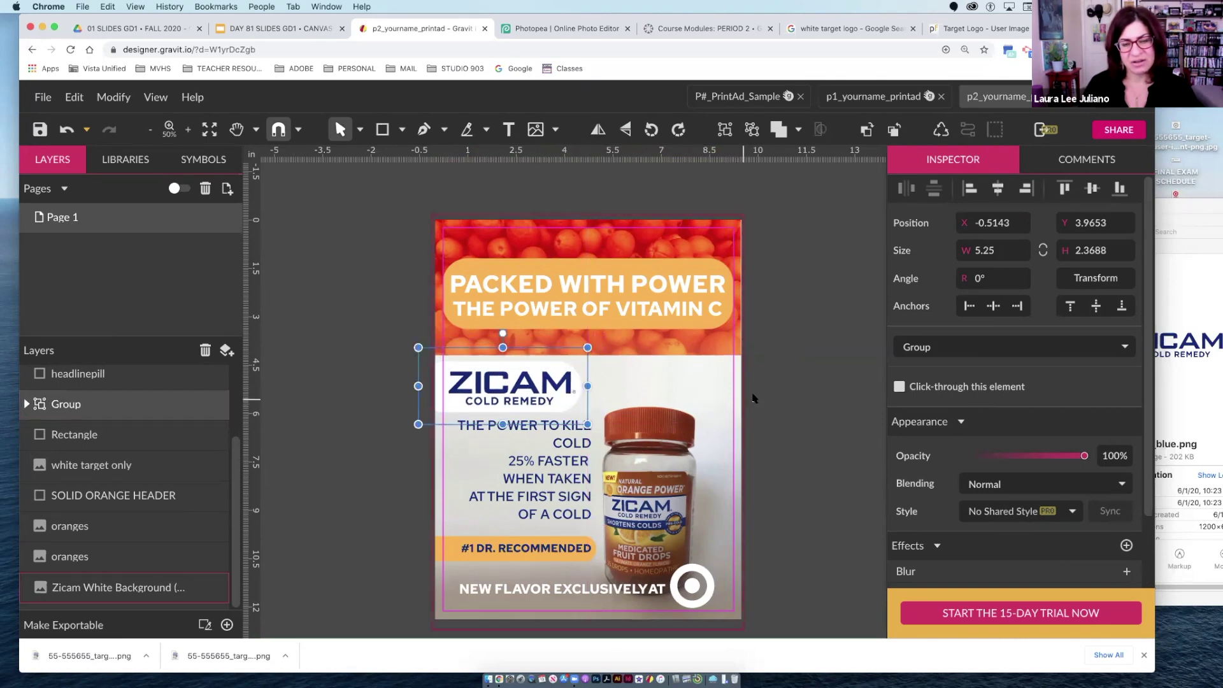
{"action": "left_click", "coordinate": [752, 397]}
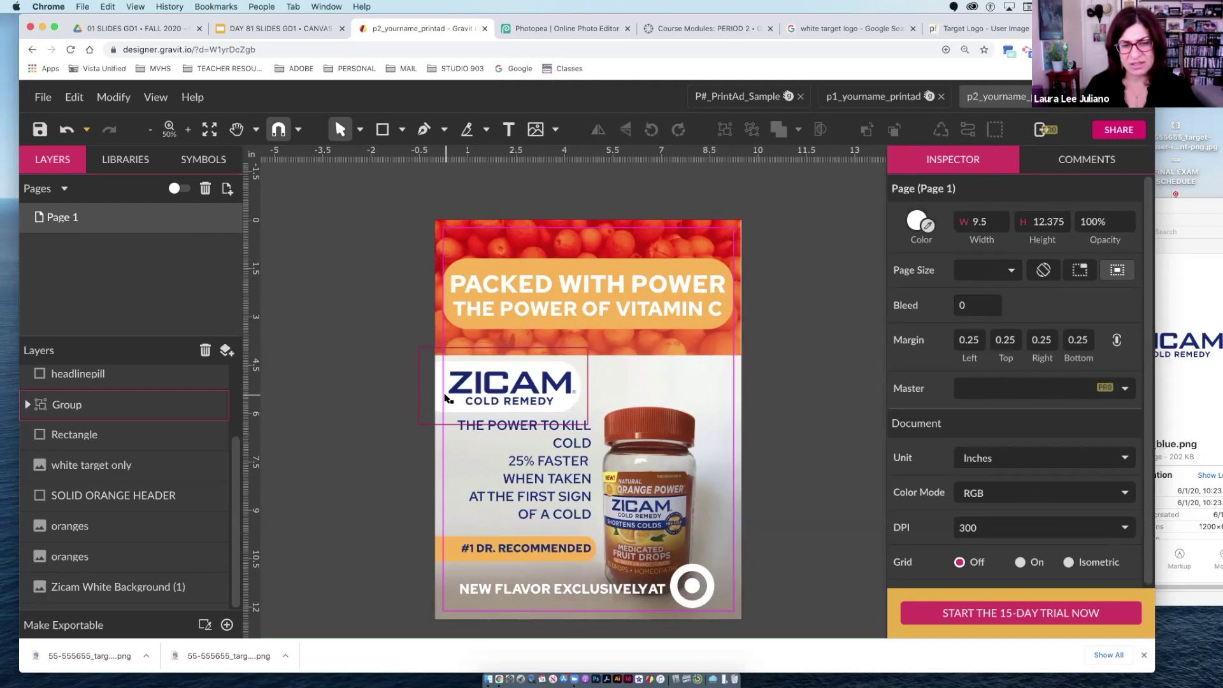
Subselect the white pill inside the logo group and fill it with the light orange sampled from the #1 DR. RECOMMENDED pill
{"action": "left_click", "coordinate": [360, 129]}
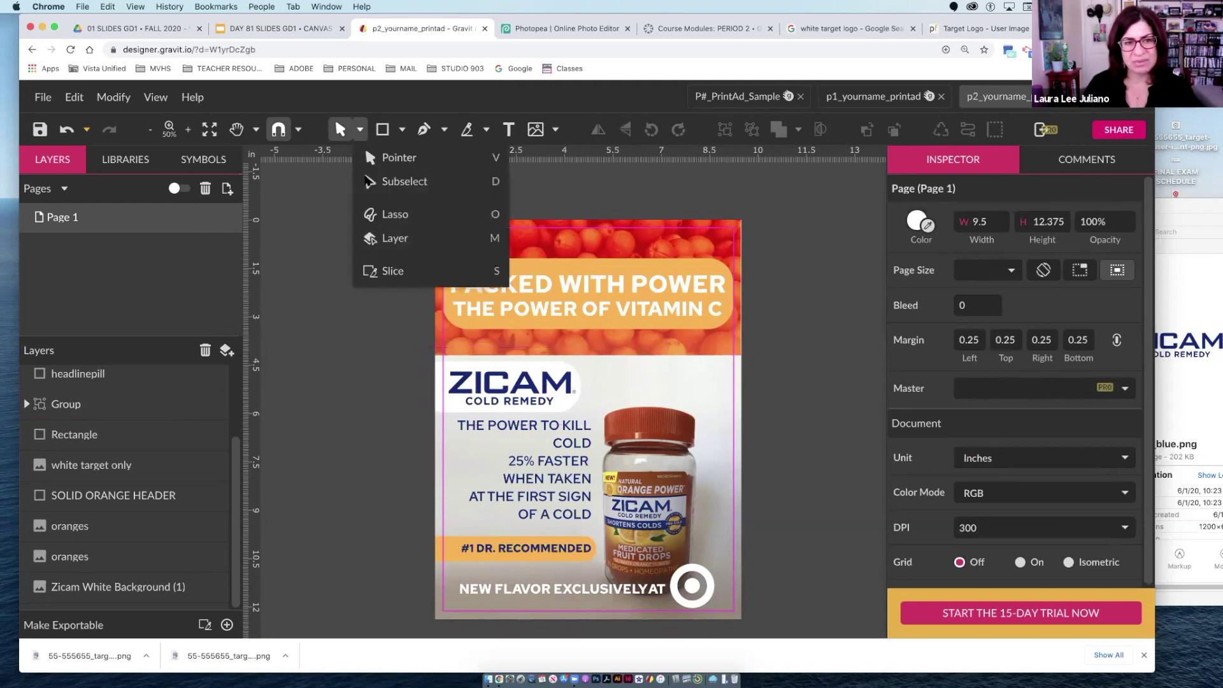
{"action": "left_click", "coordinate": [368, 191]}
{"action": "left_click", "coordinate": [439, 381]}
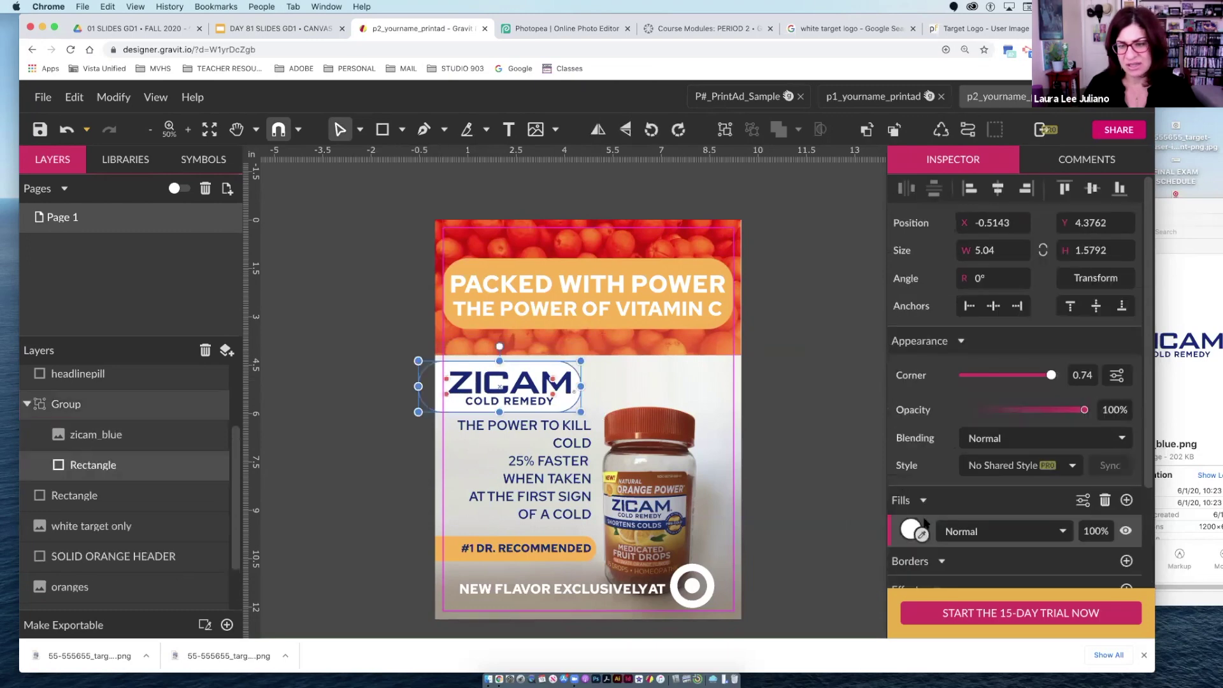
{"action": "left_click", "coordinate": [922, 534]}
{"action": "left_click", "coordinate": [491, 547]}
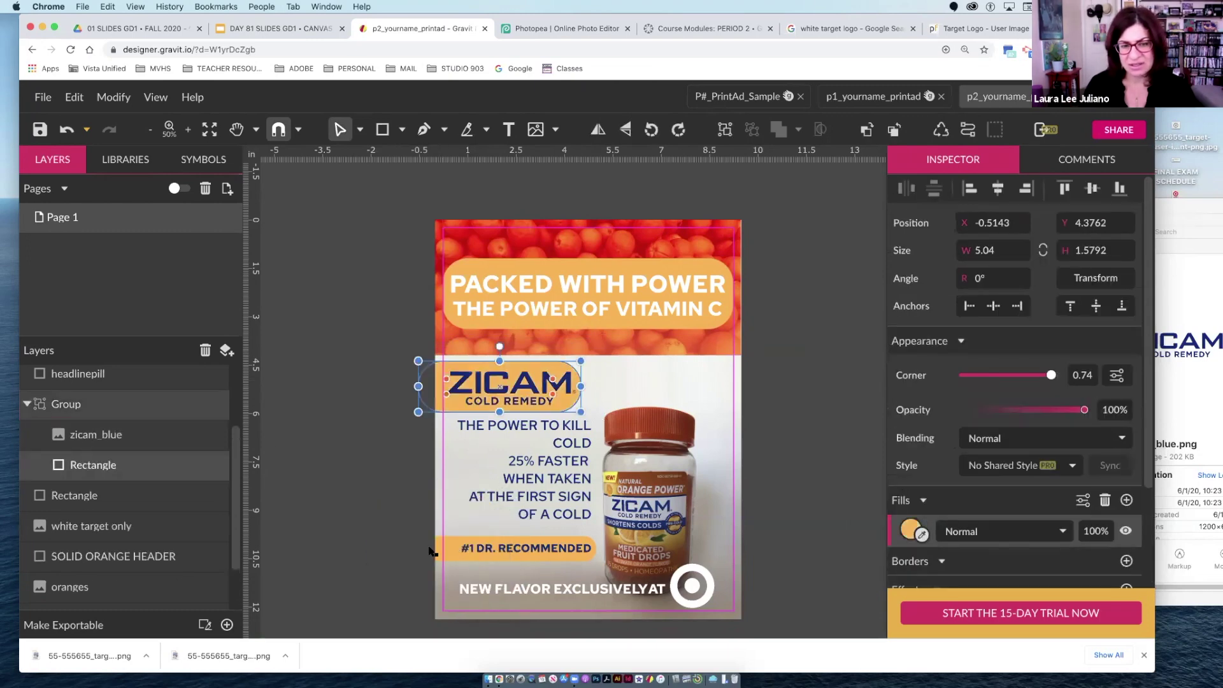
{"action": "left_click", "coordinate": [306, 423]}
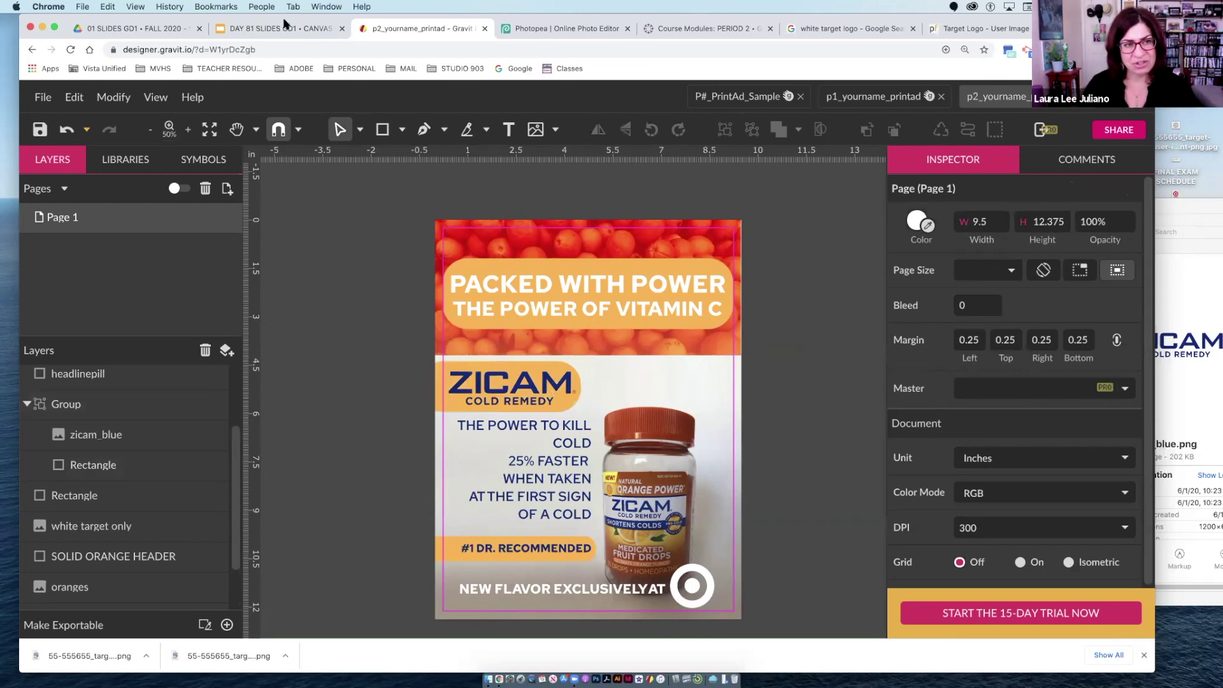
Add a vertical guide just inside the orange logo pill's rounded right end
{"action": "left_click", "coordinate": [158, 102]}
{"action": "mouse_move", "coordinate": [264, 306]}
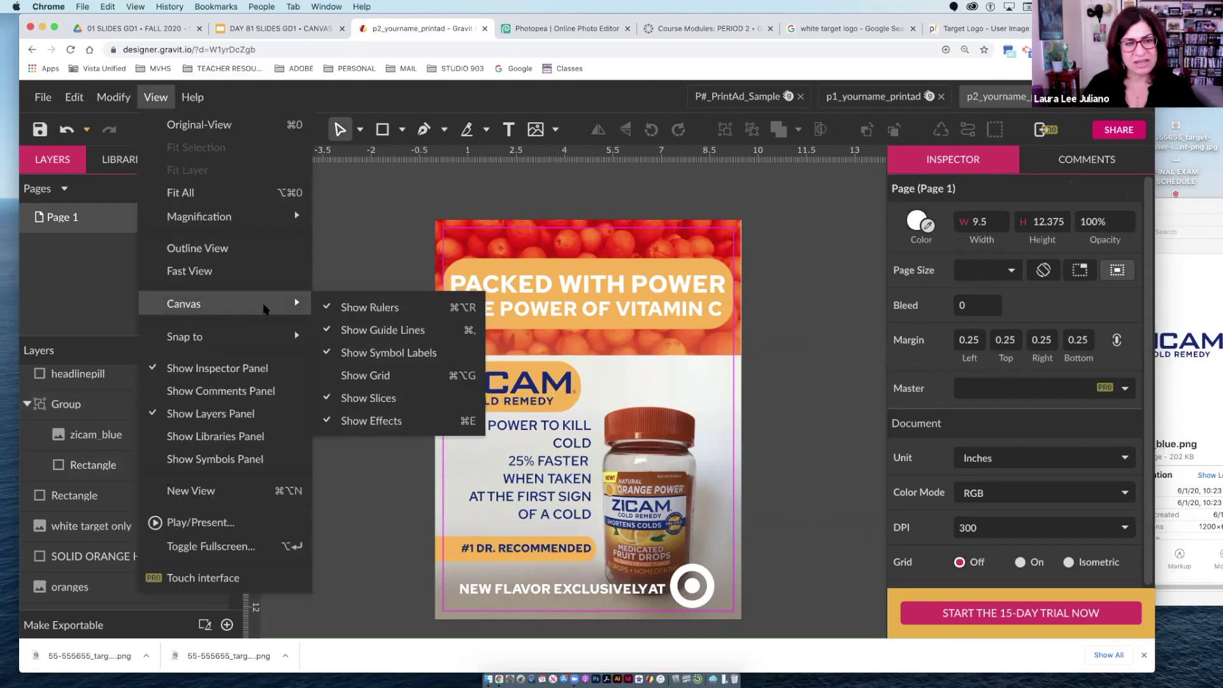
{"action": "left_click", "coordinate": [389, 221]}
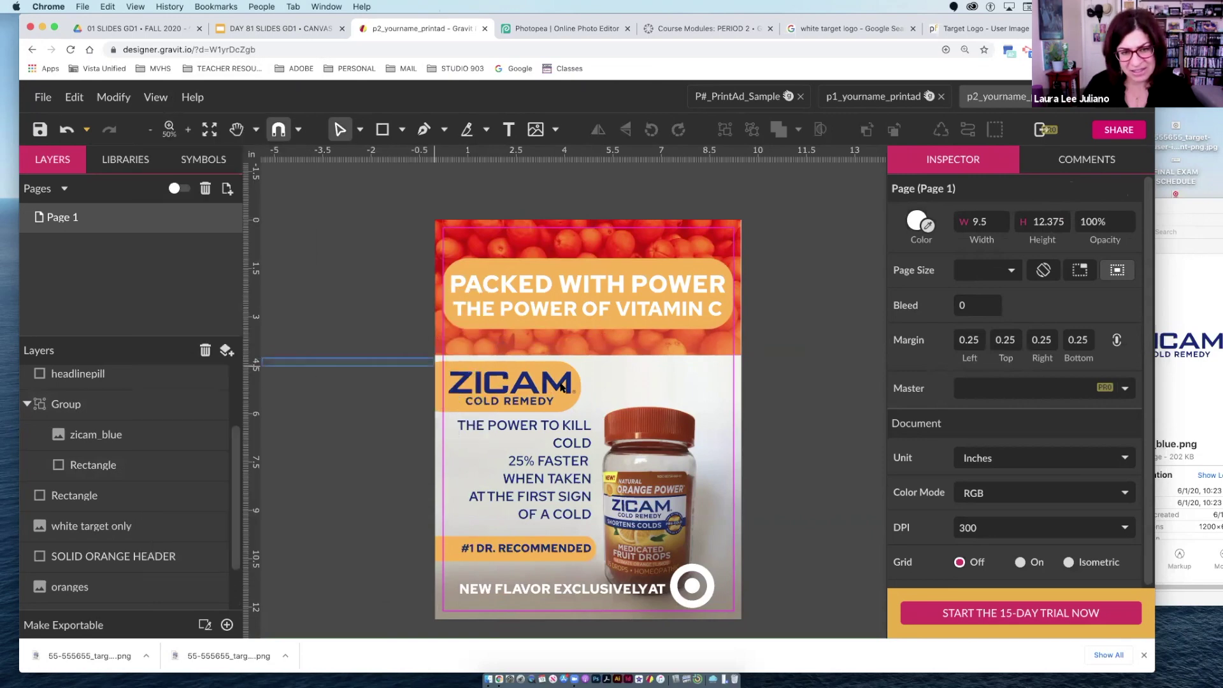
{"action": "left_click_drag", "start_coordinate": [272, 329], "coordinate": [571, 389]}
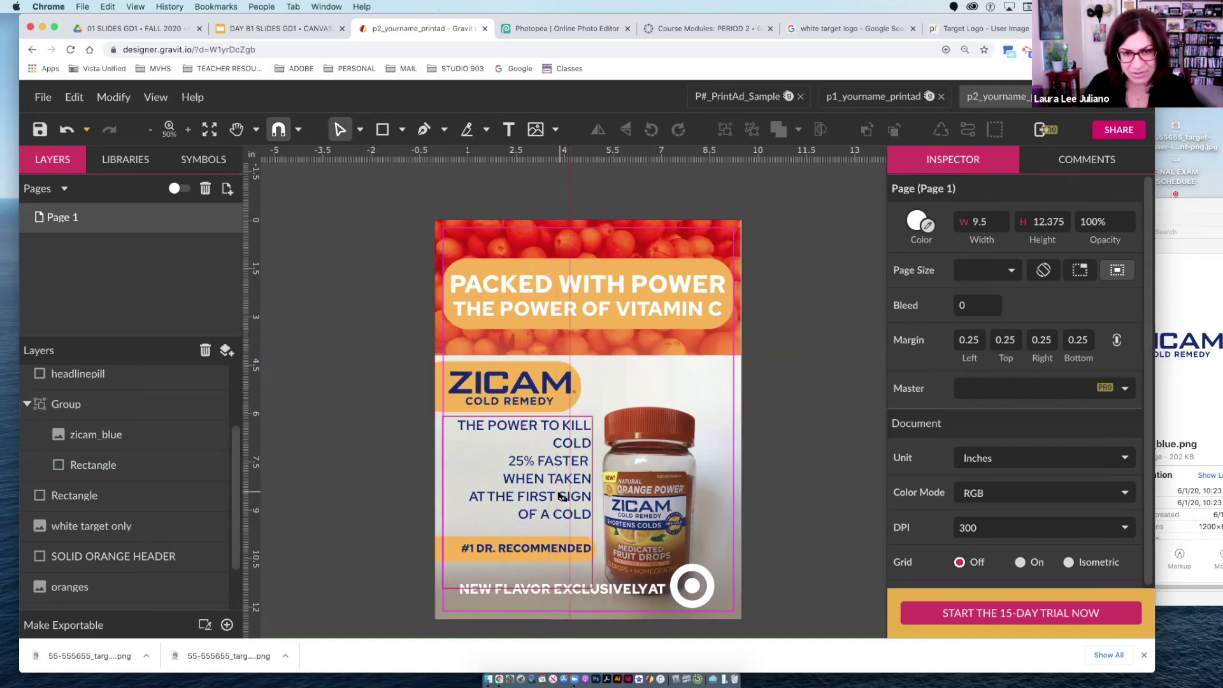
Narrow the body text box to the guide, about 4 in wide, and shorten the #1 DR. RECOMMENDED pill to about 5.03 in
{"action": "left_click", "coordinate": [586, 497]}
{"action": "left_click_drag", "start_coordinate": [587, 497], "coordinate": [572, 496]}
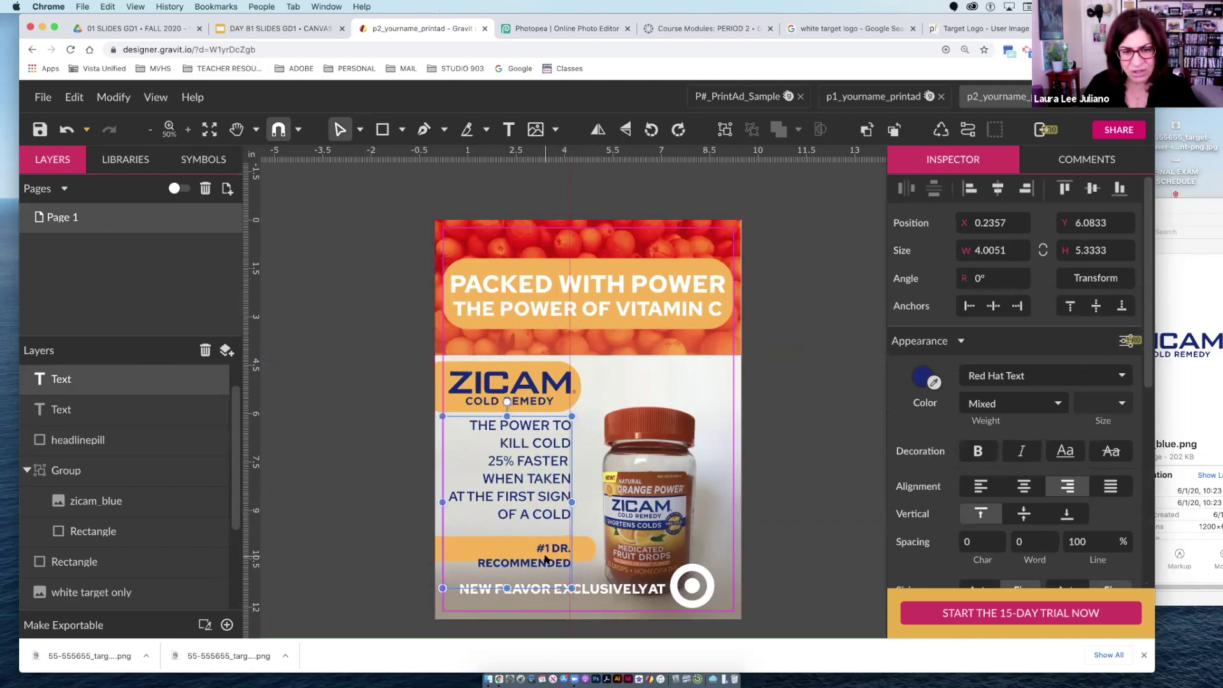
{"action": "left_click", "coordinate": [583, 554]}
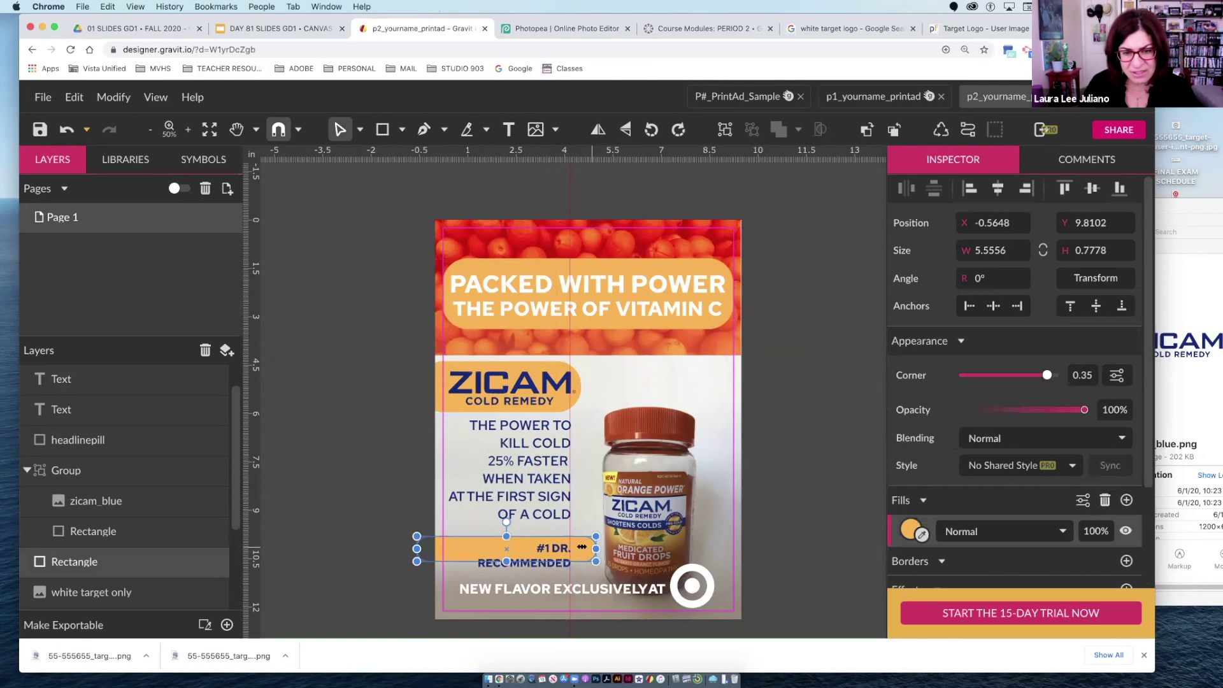
{"action": "left_click_drag", "start_coordinate": [578, 547], "coordinate": [578, 547]}
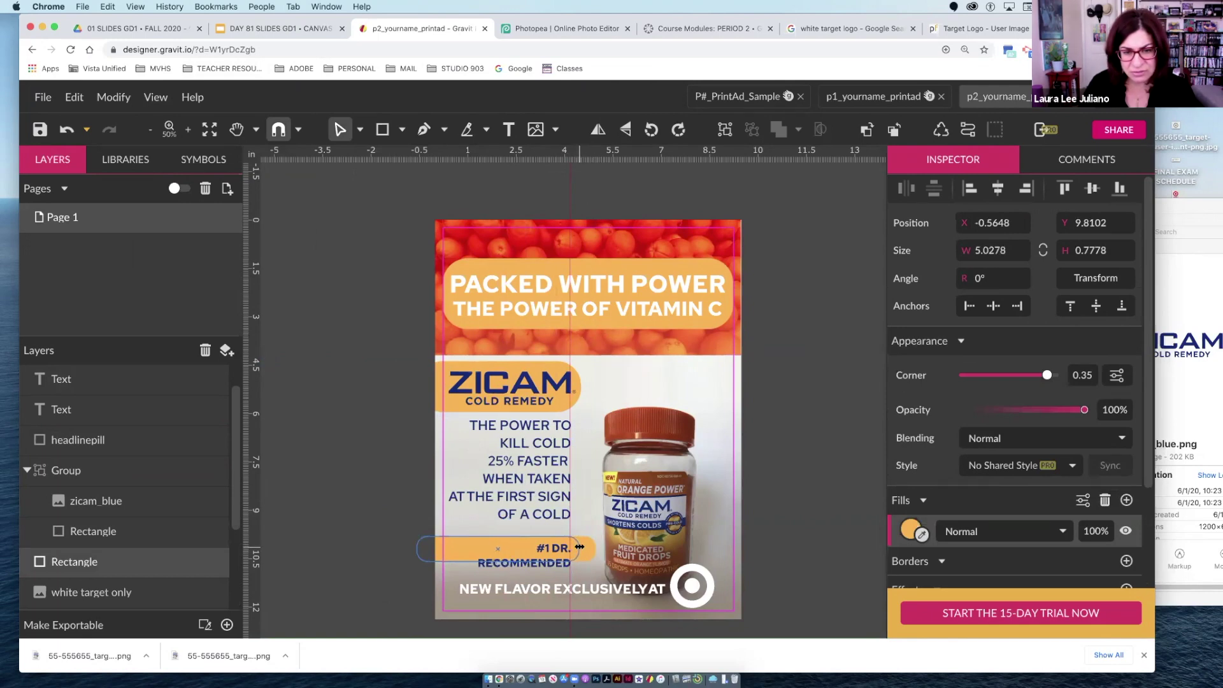
Set the font size of the #1 DR. RECOMMENDED line to 20 px
{"action": "left_click", "coordinate": [524, 567]}
{"action": "double_click", "coordinate": [525, 567]}
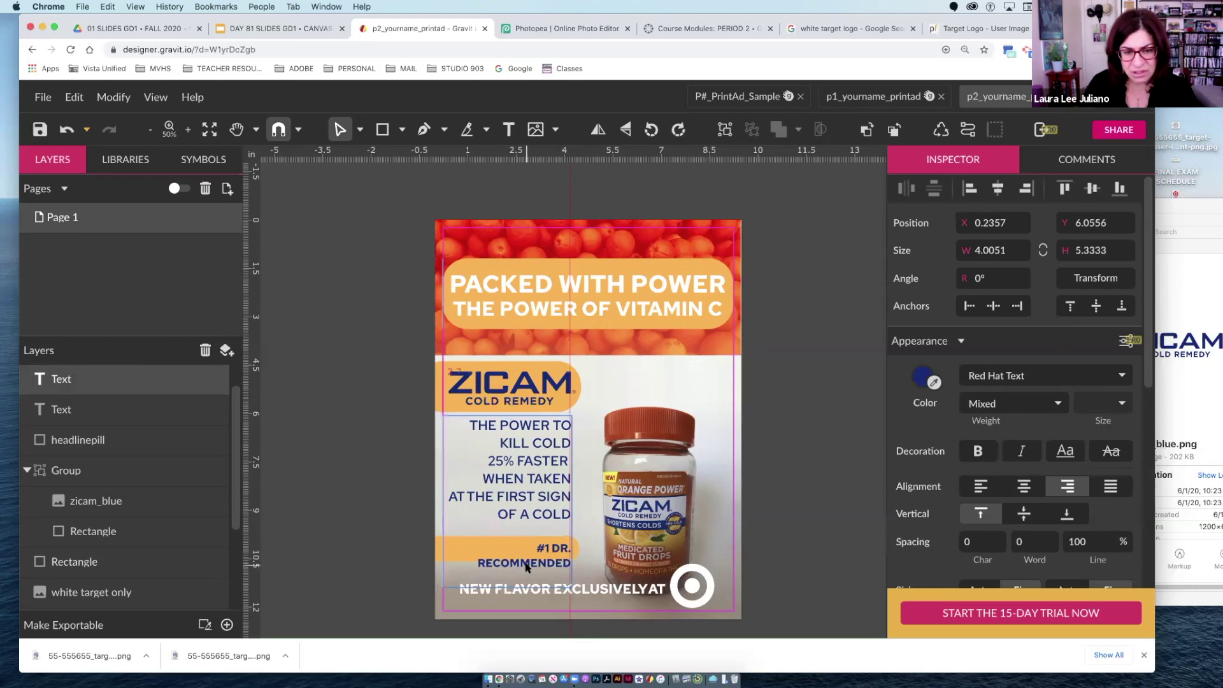
{"action": "left_click_drag", "start_coordinate": [537, 549], "coordinate": [571, 564]}
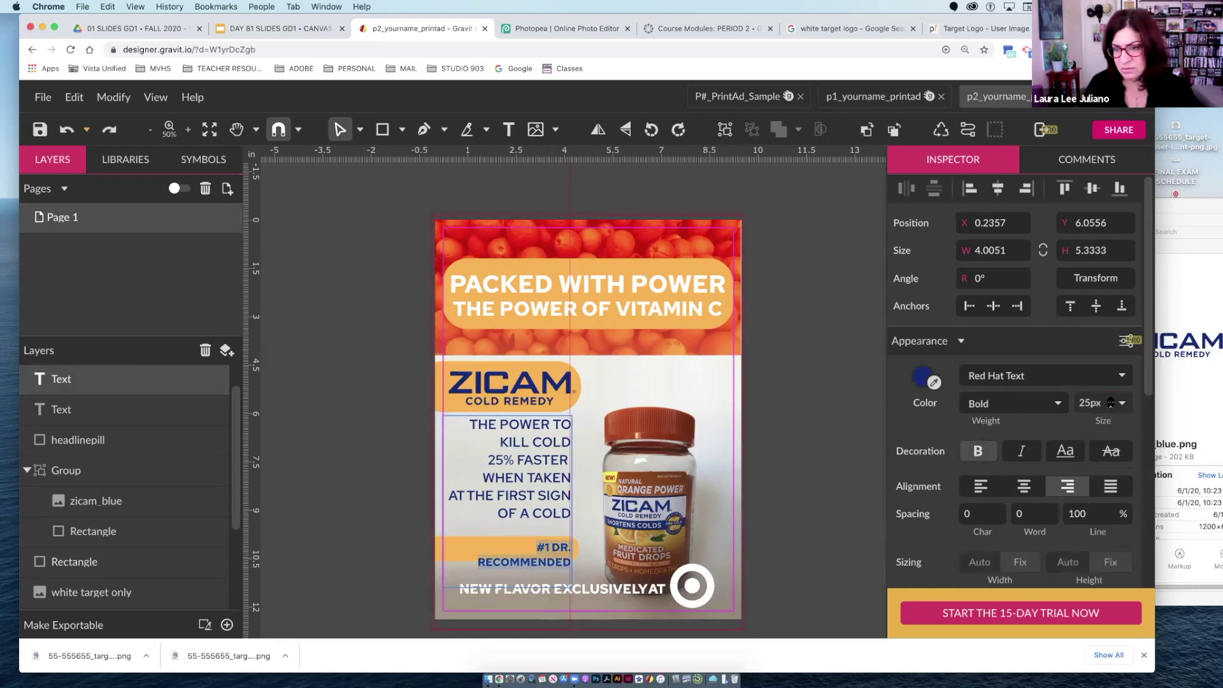
{"action": "left_click", "coordinate": [1091, 402]}
{"action": "type", "text": "20"}
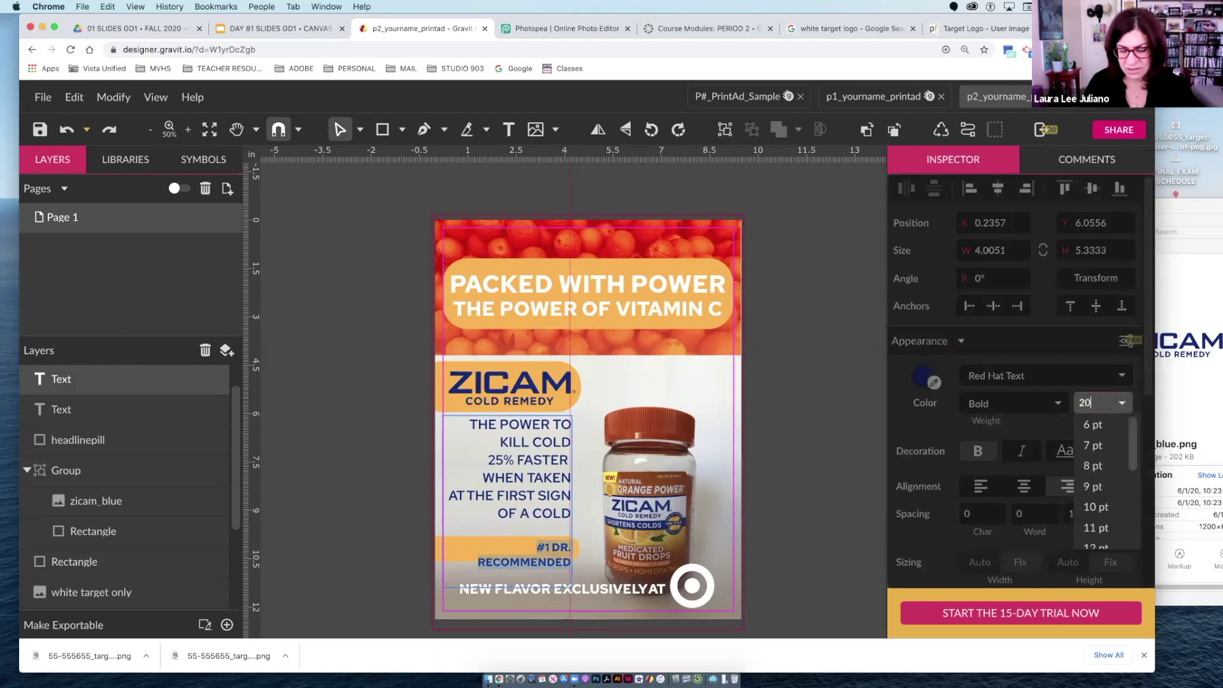
{"action": "key", "text": "Return"}
{"action": "key", "text": "Escape"}
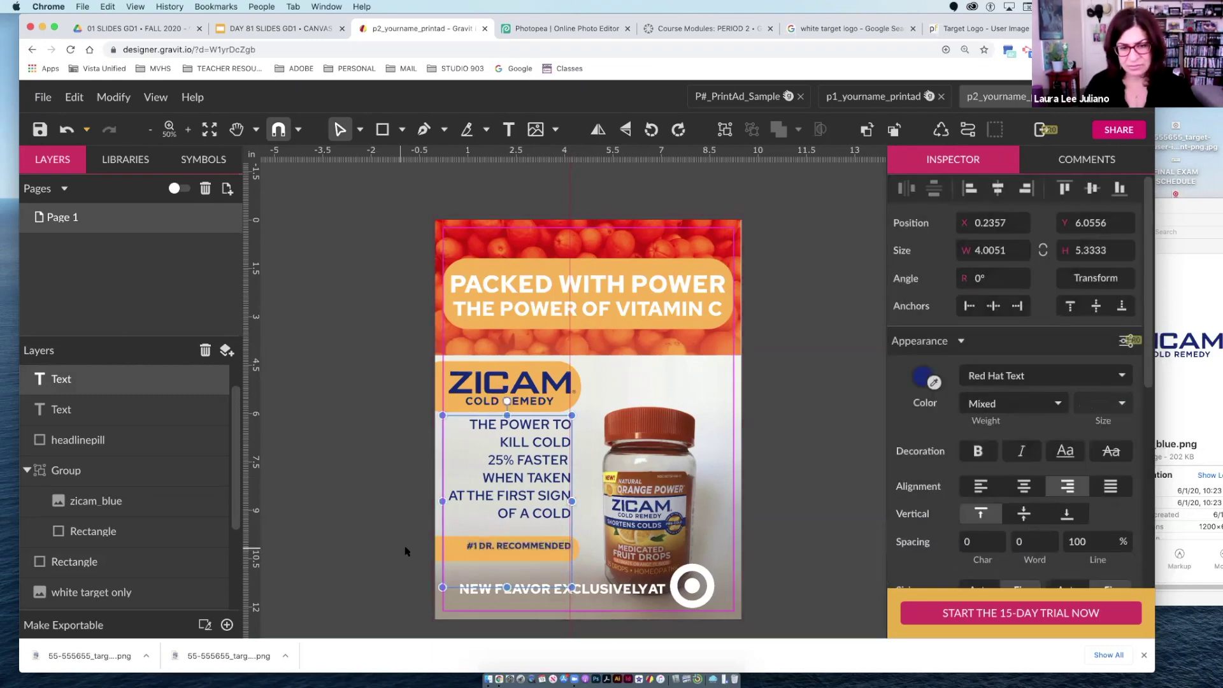
Set the font size of the #1 DR. RECOMMENDED line to 22 px
{"action": "double_click", "coordinate": [514, 548]}
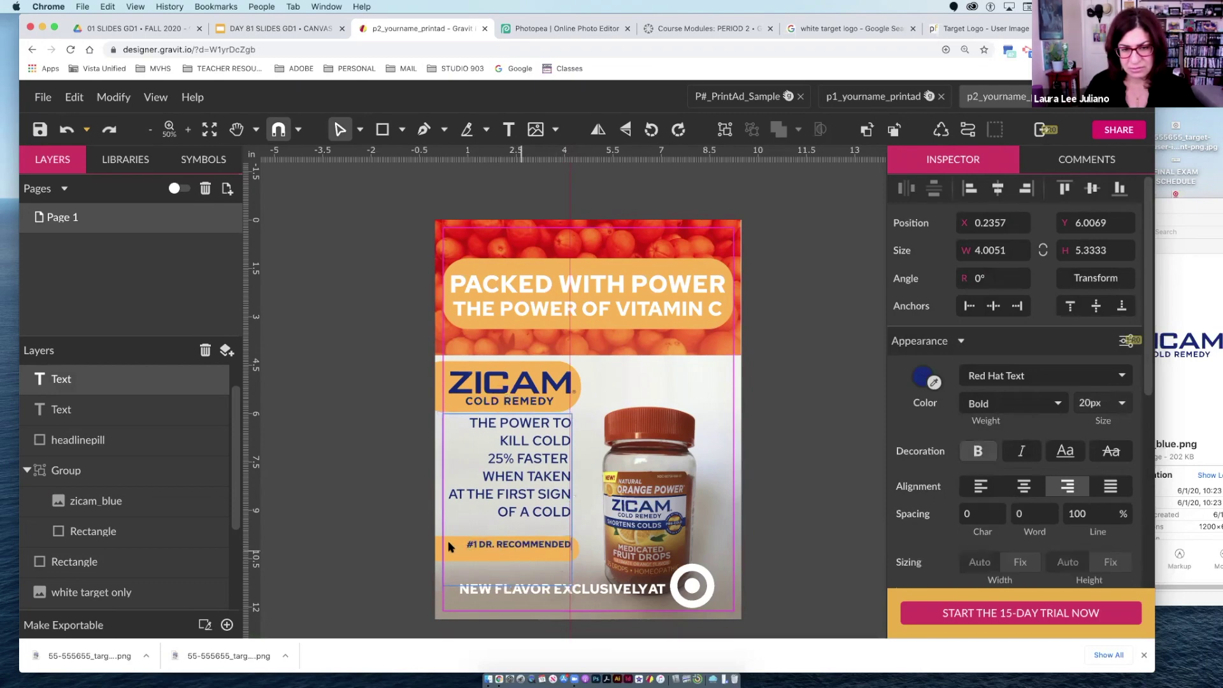
{"action": "triple_click", "coordinate": [468, 547]}
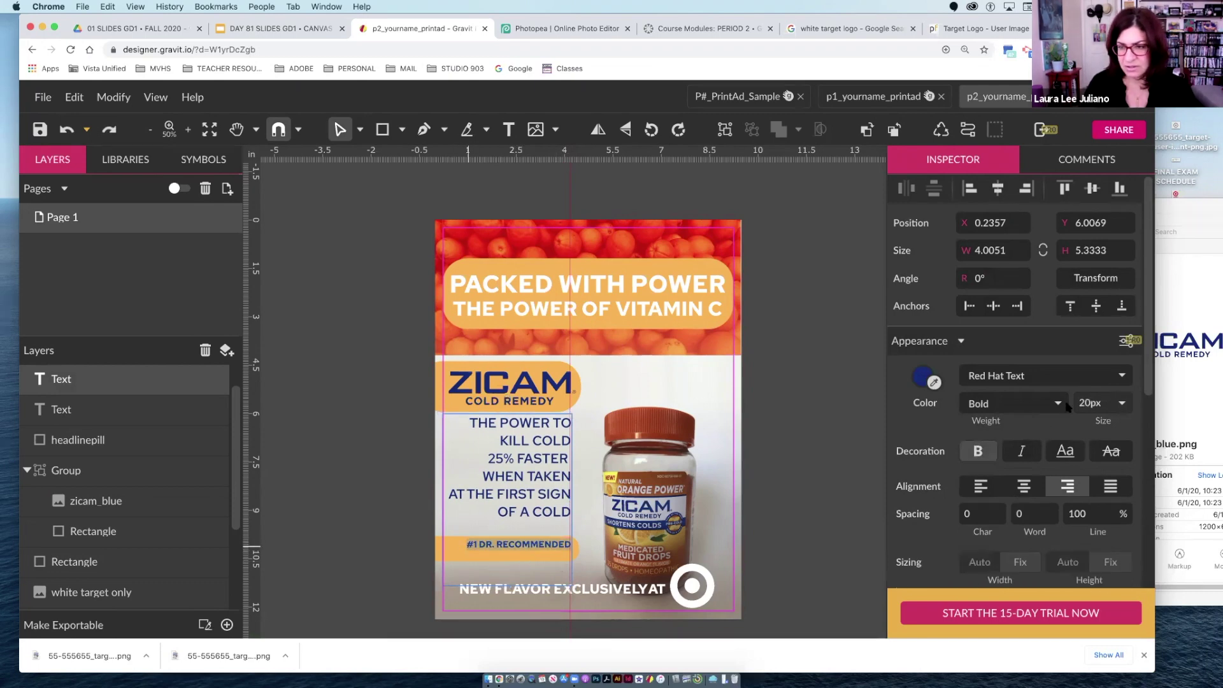
{"action": "left_click", "coordinate": [1106, 402]}
{"action": "type", "text": "22"}
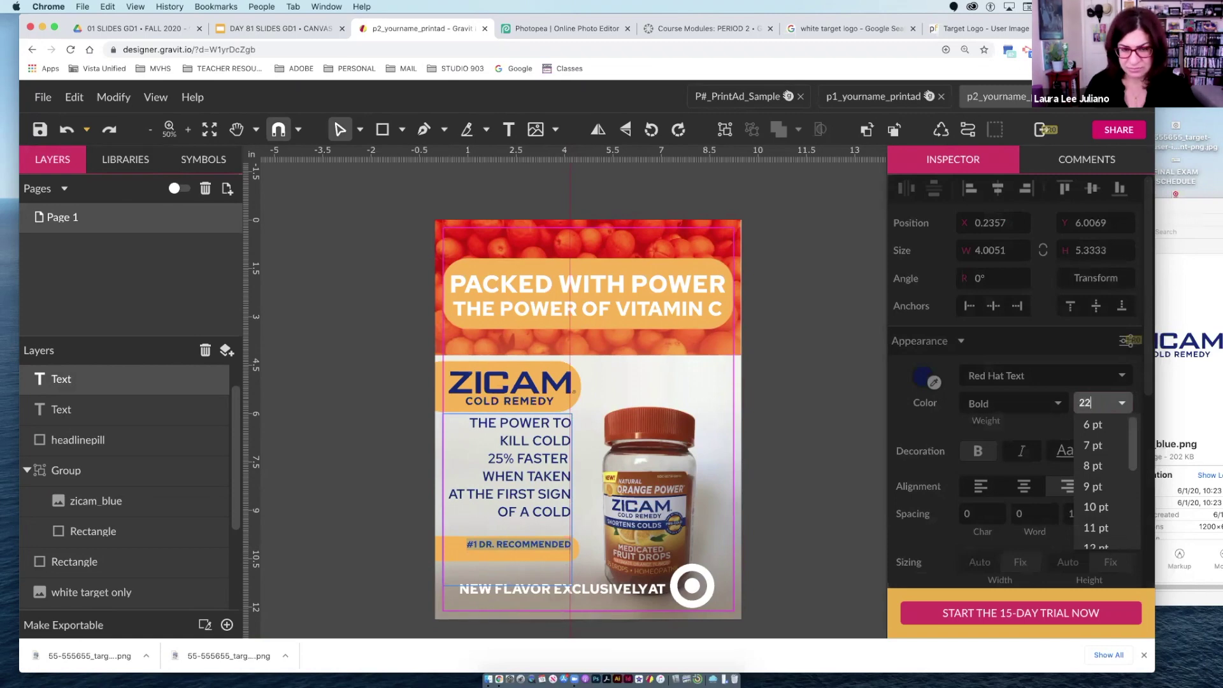
{"action": "key", "text": "Return"}
{"action": "key", "text": "Escape"}
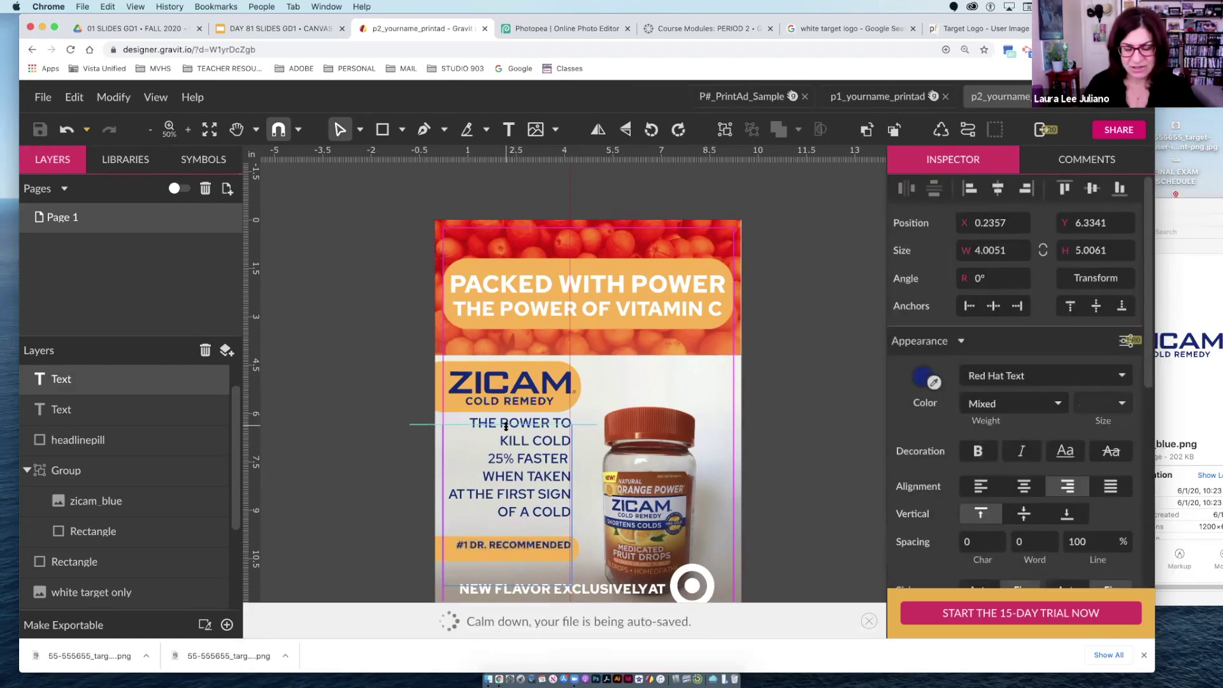
Lower the body text box's top edge to a height of about 4.95 in, nudge the box up to about Y 6.17 in, and deselect it
{"action": "left_click_drag", "start_coordinate": [507, 414], "coordinate": [508, 426]}
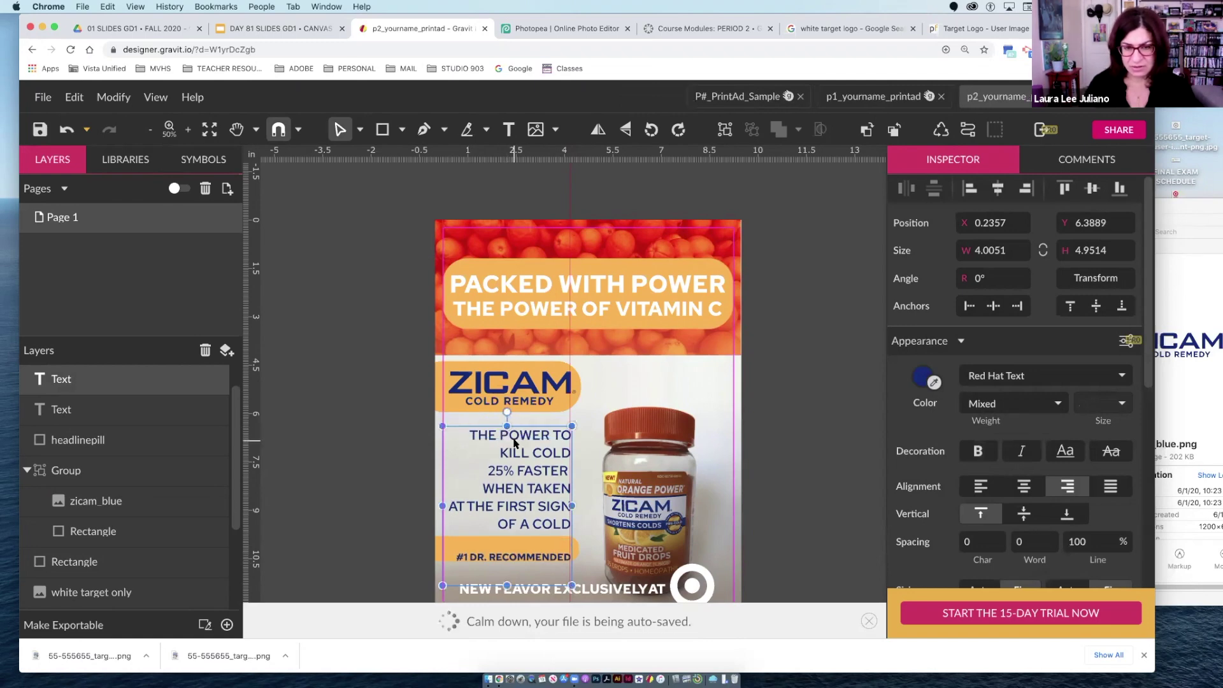
{"action": "key", "text": "Up"}
{"action": "key", "text": "Up"}
{"action": "key", "text": "Up"}
{"action": "key", "text": "Up"}
{"action": "key", "text": "Up"}
{"action": "key", "text": "Up"}
{"action": "key", "text": "Up"}
{"action": "key", "text": "Up"}
{"action": "key", "text": "Up"}
{"action": "key", "text": "Up"}
{"action": "key", "text": "Up"}
{"action": "key", "text": "Up"}
{"action": "key", "text": "Up"}
{"action": "key", "text": "Up"}
{"action": "key", "text": "Up"}
{"action": "key", "text": "Up"}
{"action": "left_click", "coordinate": [393, 411]}
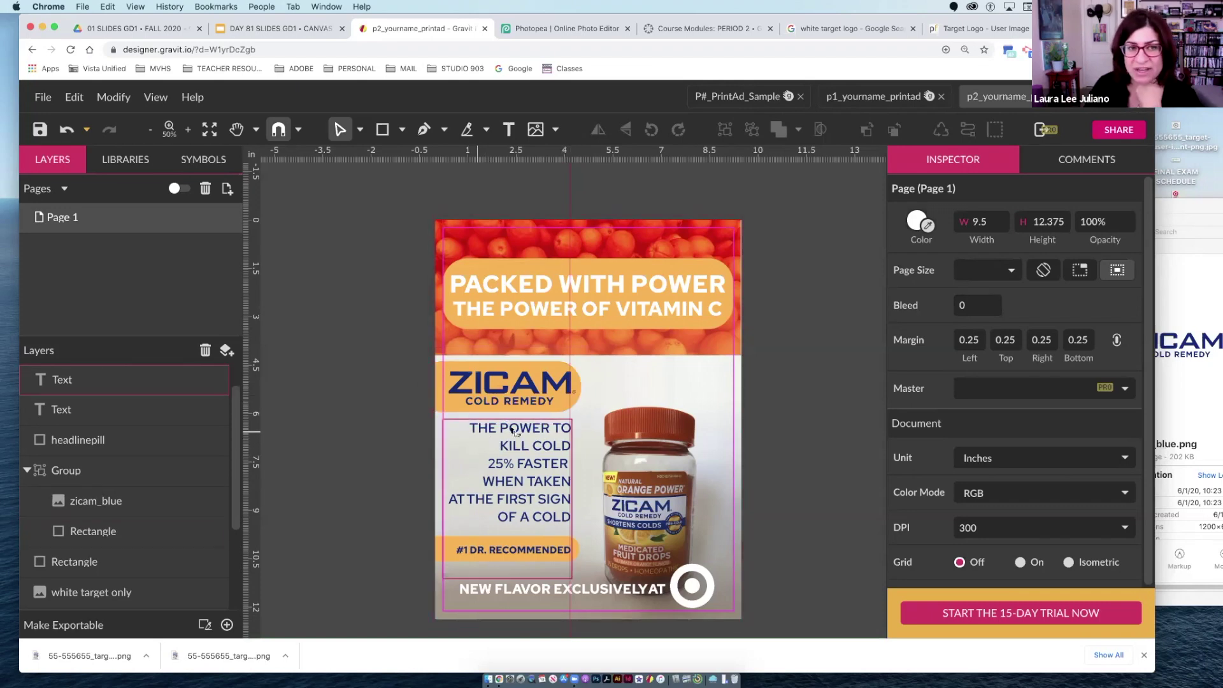
Change KILL COLD to KILL COLDS in the body text and widen its box to about 4.23 in
{"action": "left_click", "coordinate": [569, 452]}
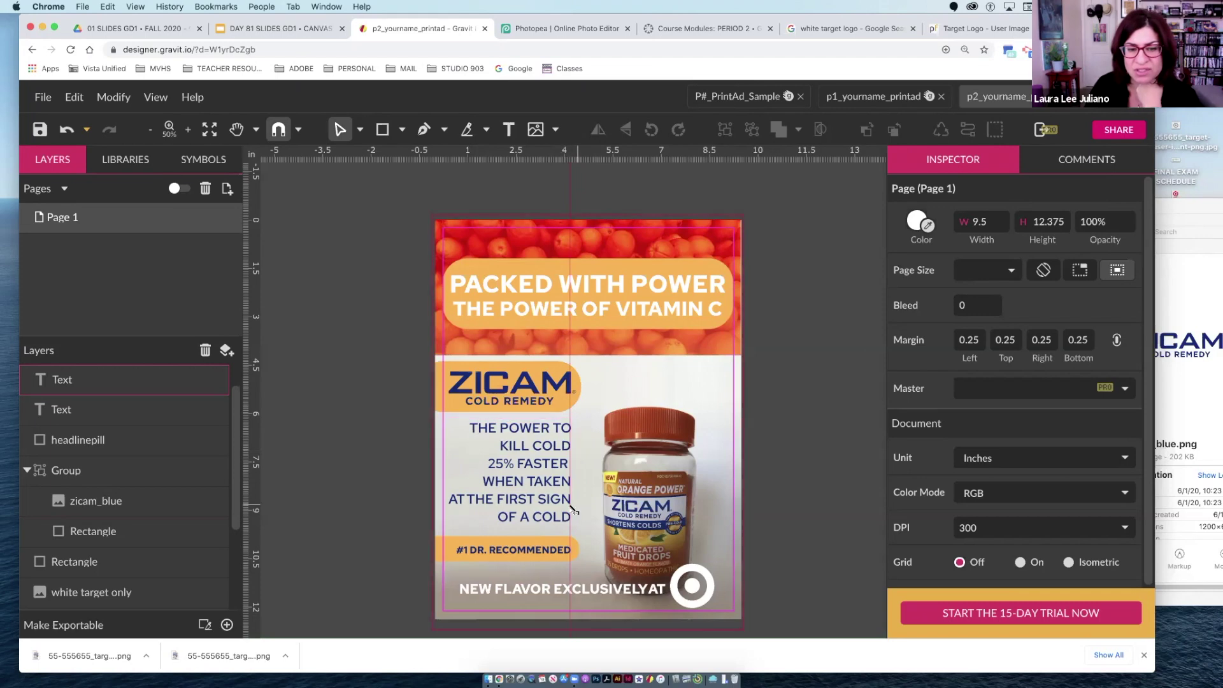
{"action": "left_click", "coordinate": [568, 453]}
{"action": "type", "text": "S"}
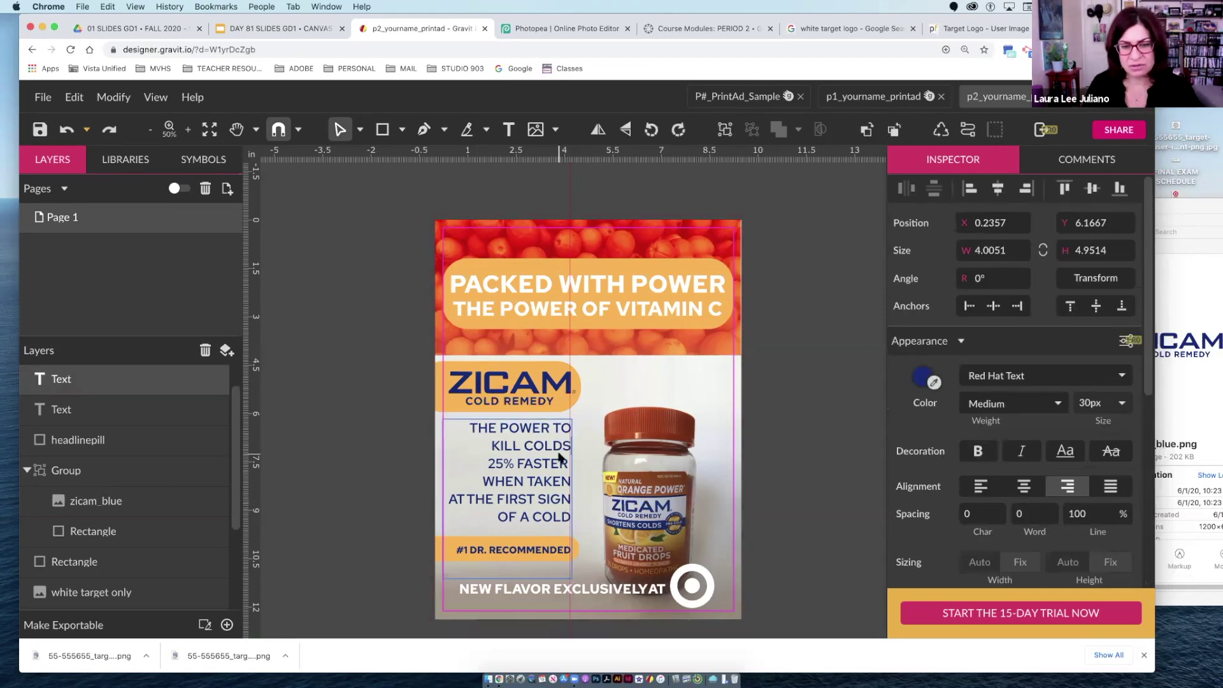
{"action": "key", "text": "Escape"}
{"action": "left_click_drag", "start_coordinate": [569, 499], "coordinate": [579, 499]}
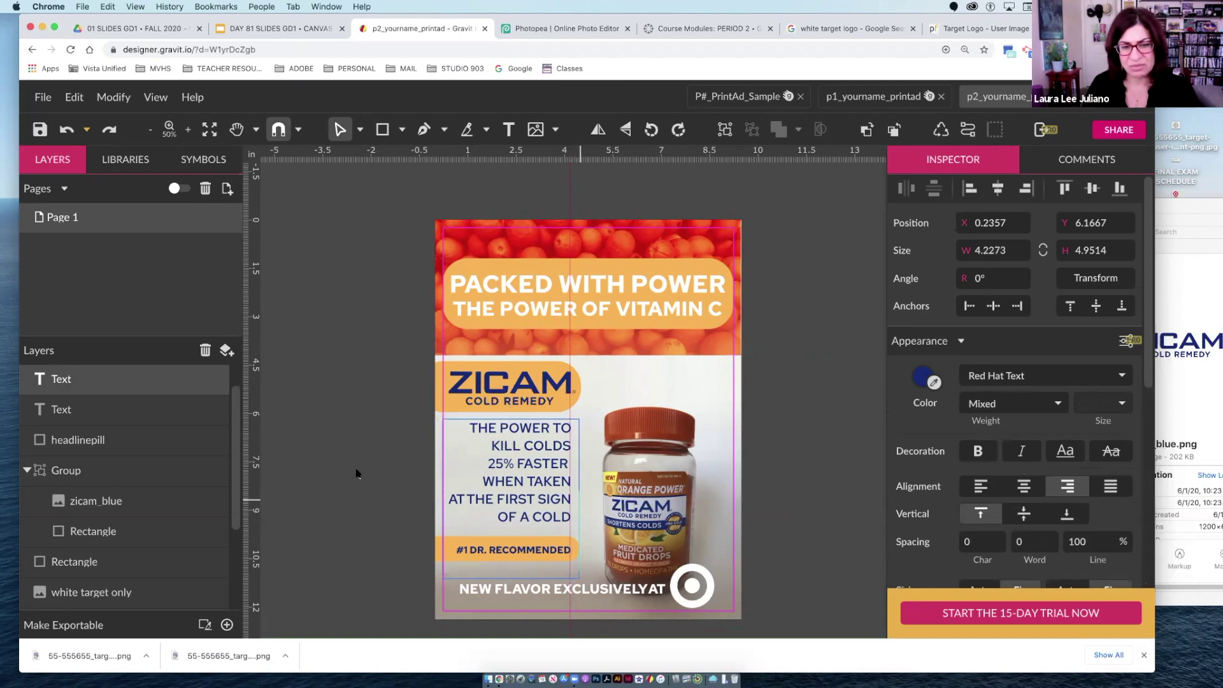
{"action": "key", "text": "super+shift+z"}
{"action": "key", "text": "Escape"}
Shift the whole ZICAM logo group slightly right to about X -0.33 in and deselect it
{"action": "double_click", "coordinate": [554, 383]}
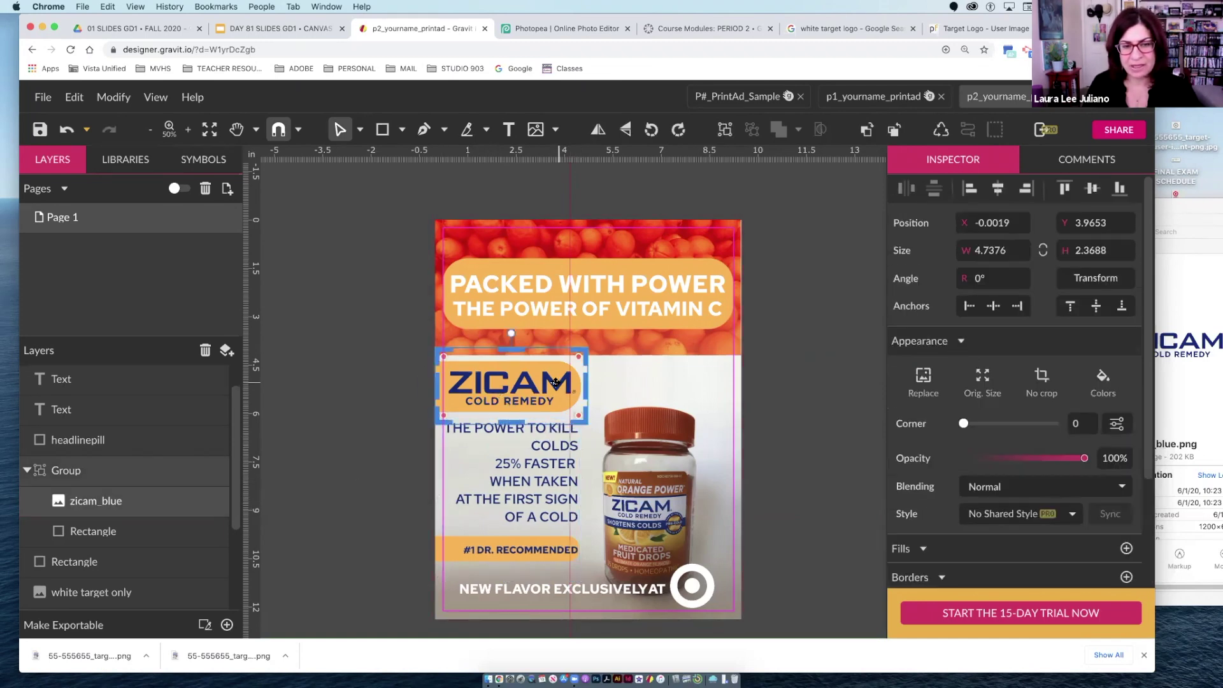
{"action": "left_click", "coordinate": [429, 405]}
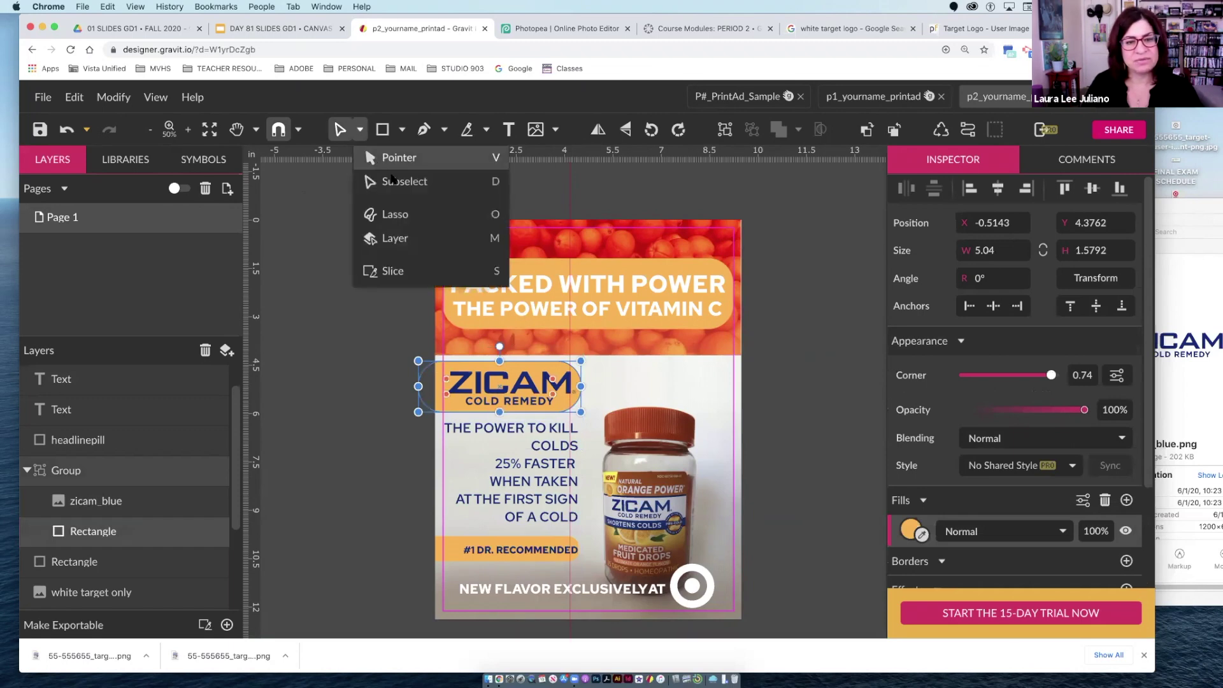
{"action": "left_click", "coordinate": [392, 383]}
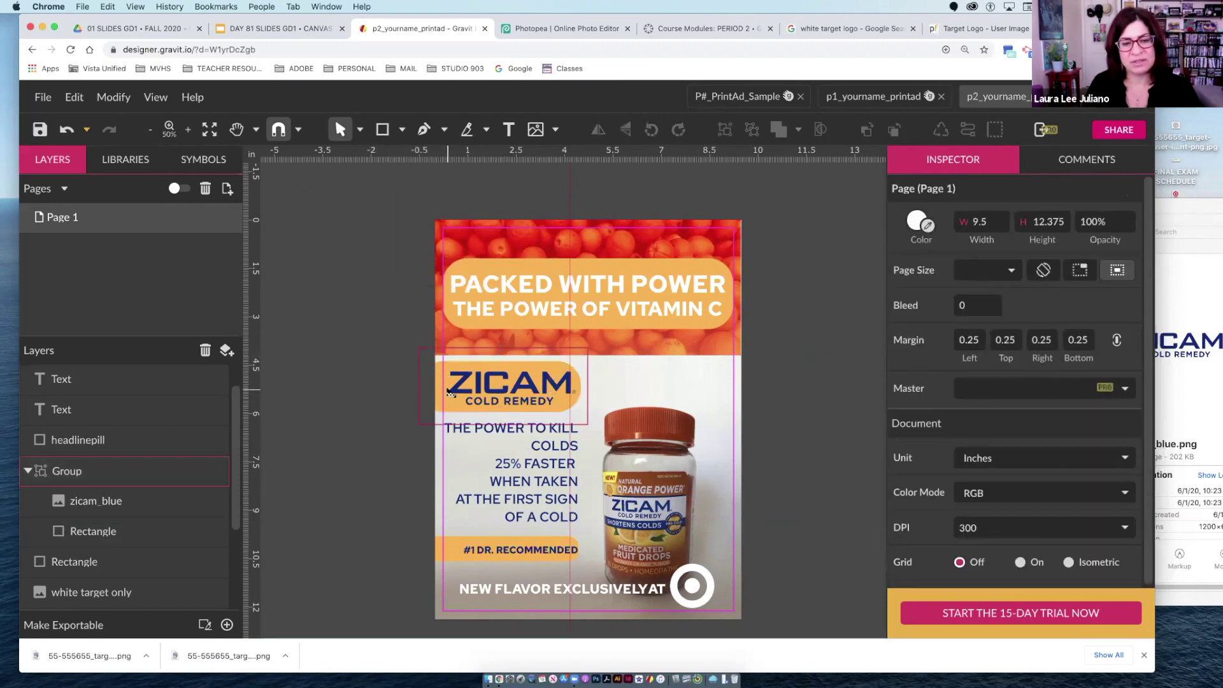
{"action": "left_click", "coordinate": [421, 387]}
{"action": "left_click_drag", "start_coordinate": [449, 391], "coordinate": [452, 392]}
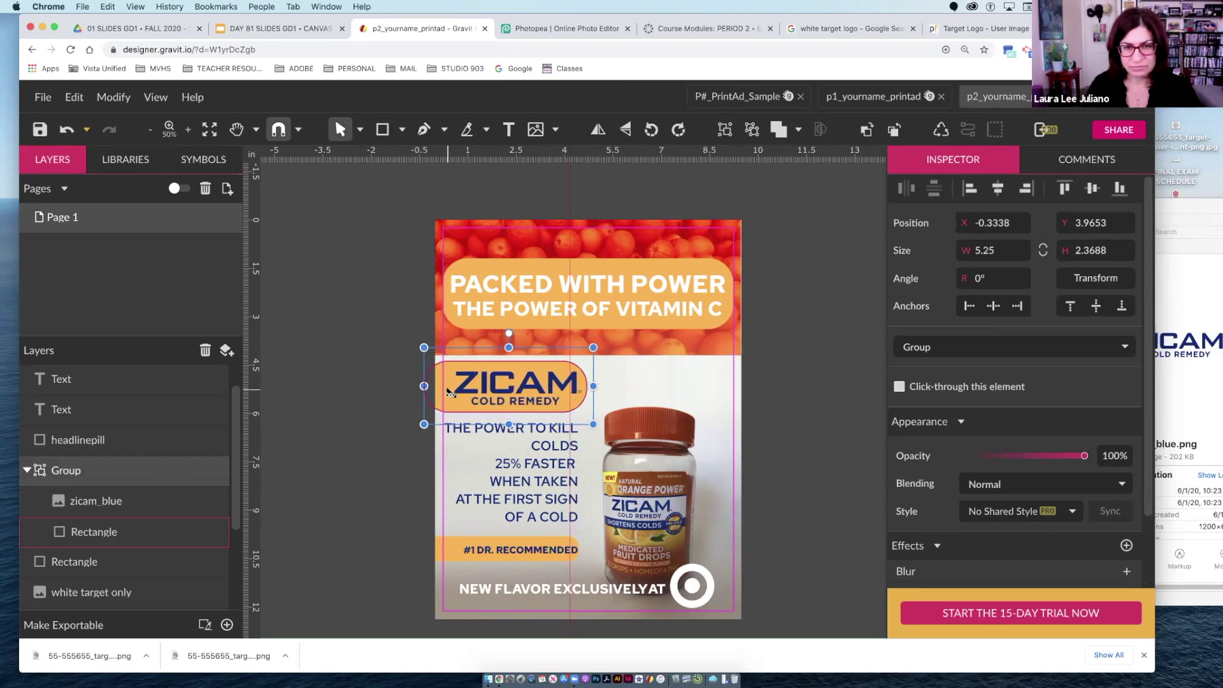
{"action": "left_click", "coordinate": [571, 206]}
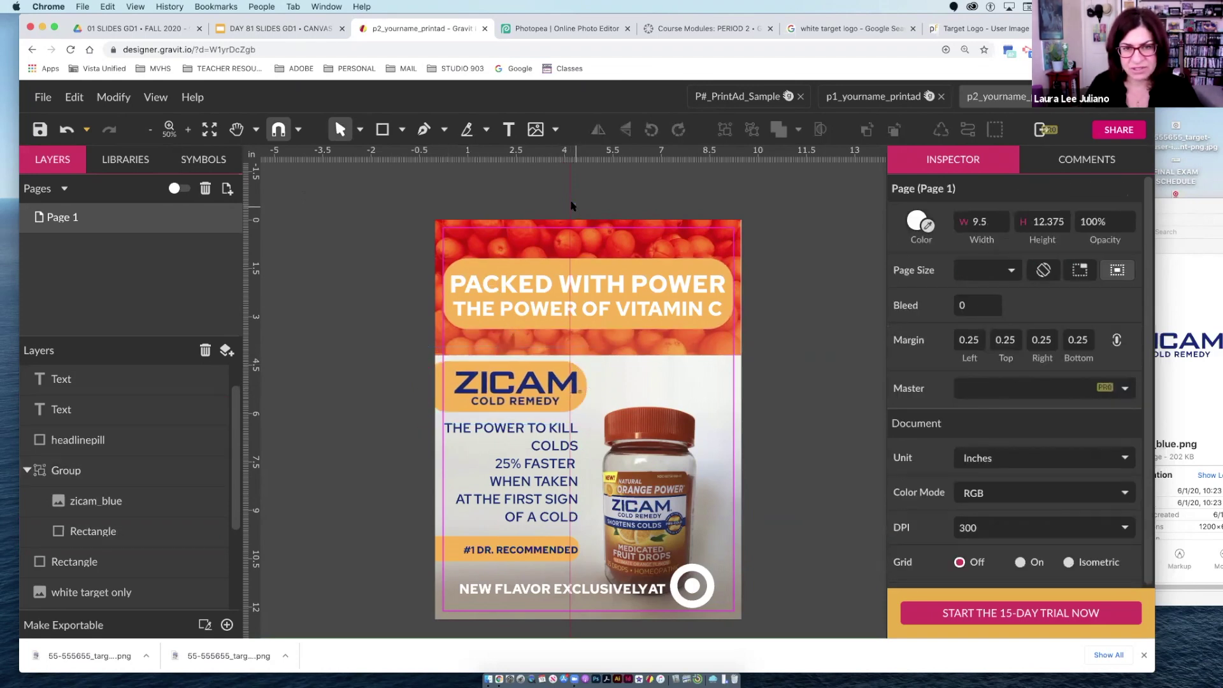
Move the vertical guide right to the body text's new right edge and shift the #1 DR. RECOMMENDED pill slightly right to match
{"action": "left_click_drag", "start_coordinate": [569, 202], "coordinate": [577, 203]}
{"action": "left_click", "coordinate": [484, 549]}
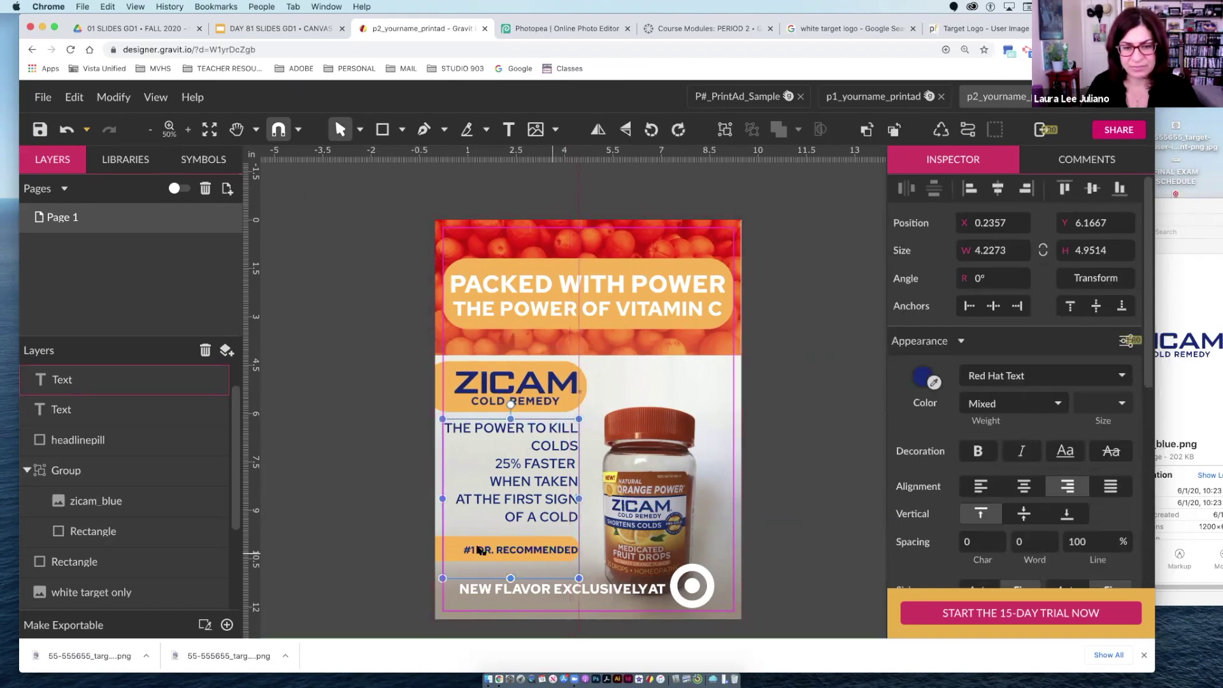
{"action": "left_click", "coordinate": [433, 549]}
{"action": "left_click_drag", "start_coordinate": [433, 549], "coordinate": [437, 549]}
{"action": "left_click", "coordinate": [341, 464]}
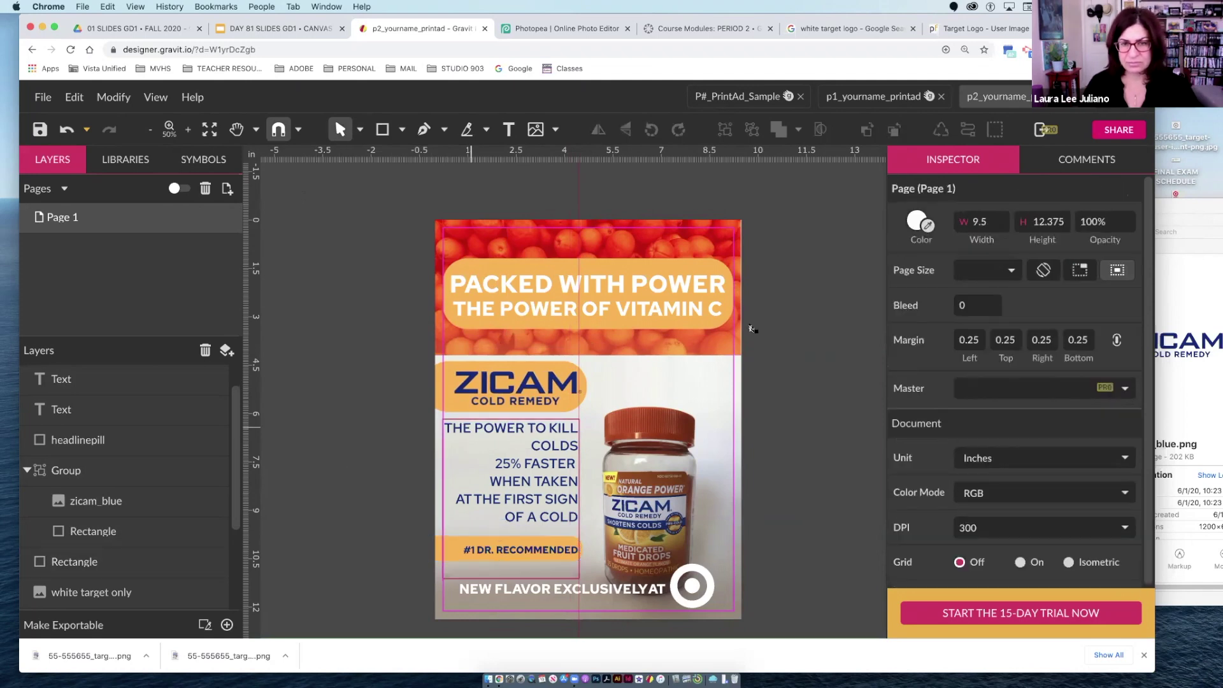
Compare the second ad's headline and layout with the p1_yourname_printad and P#_PrintAd_Sample designs, returning to p2_yourname_printad
{"action": "left_click", "coordinate": [597, 289]}
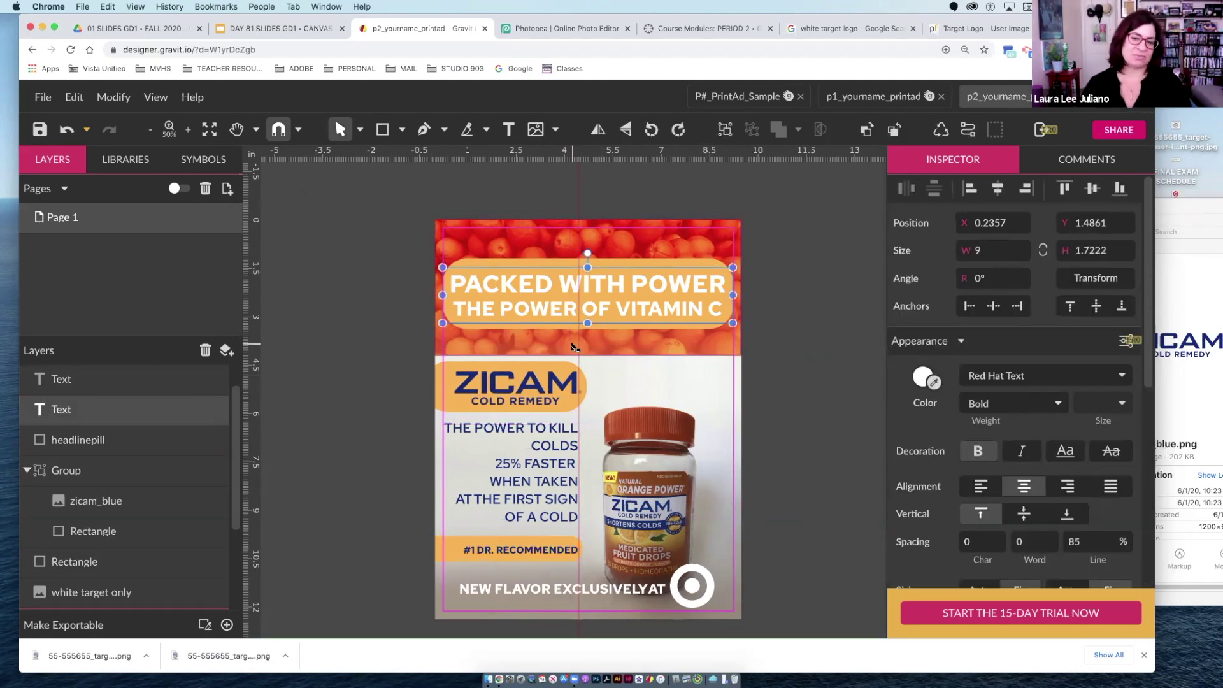
{"action": "scroll", "coordinate": [575, 498], "scroll_direction": "down", "scroll_amount": 2}
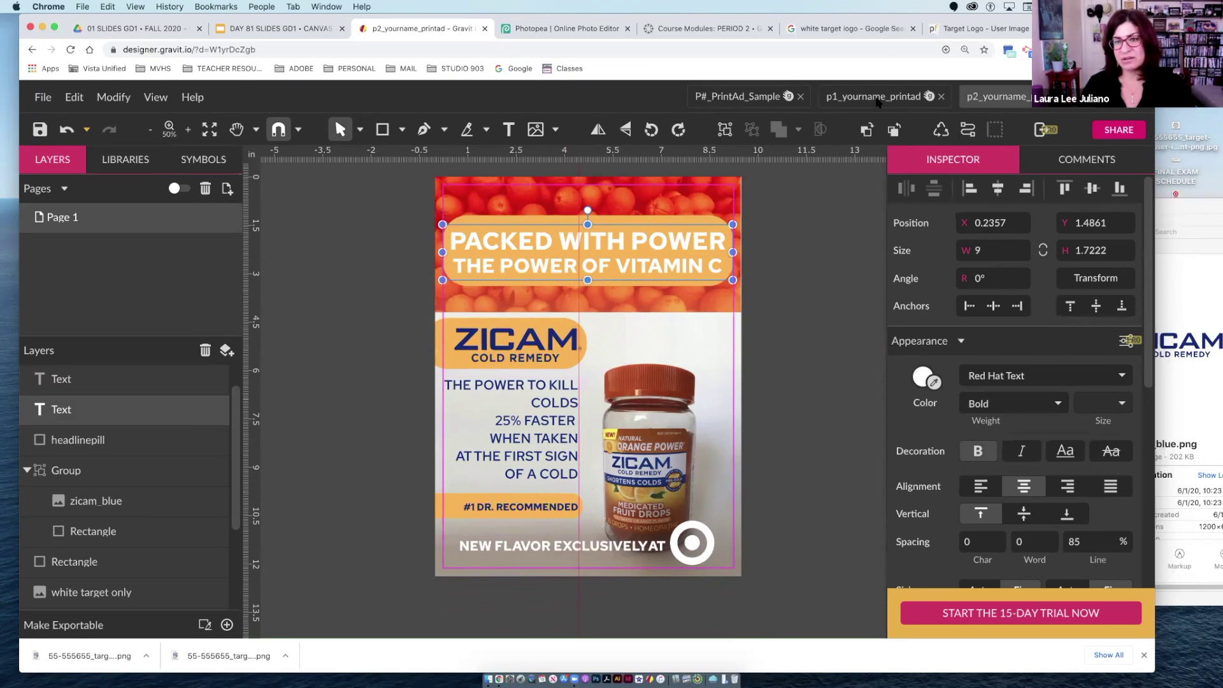
{"action": "left_click", "coordinate": [853, 104]}
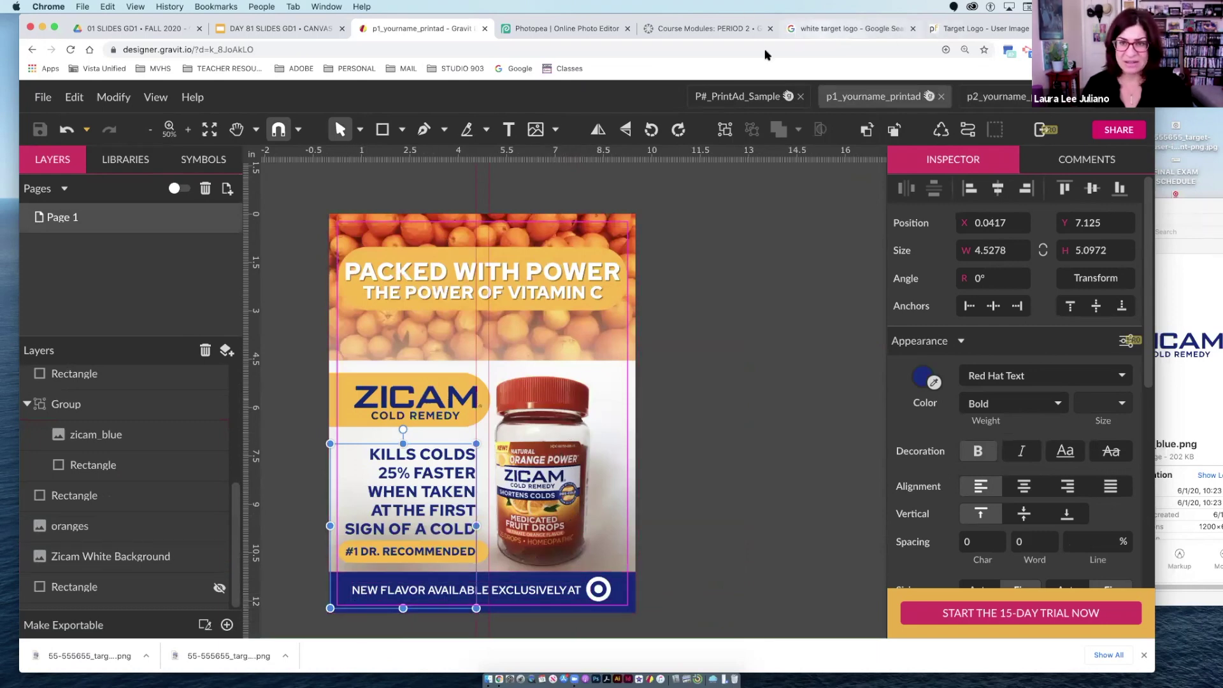
{"action": "left_click", "coordinate": [768, 98]}
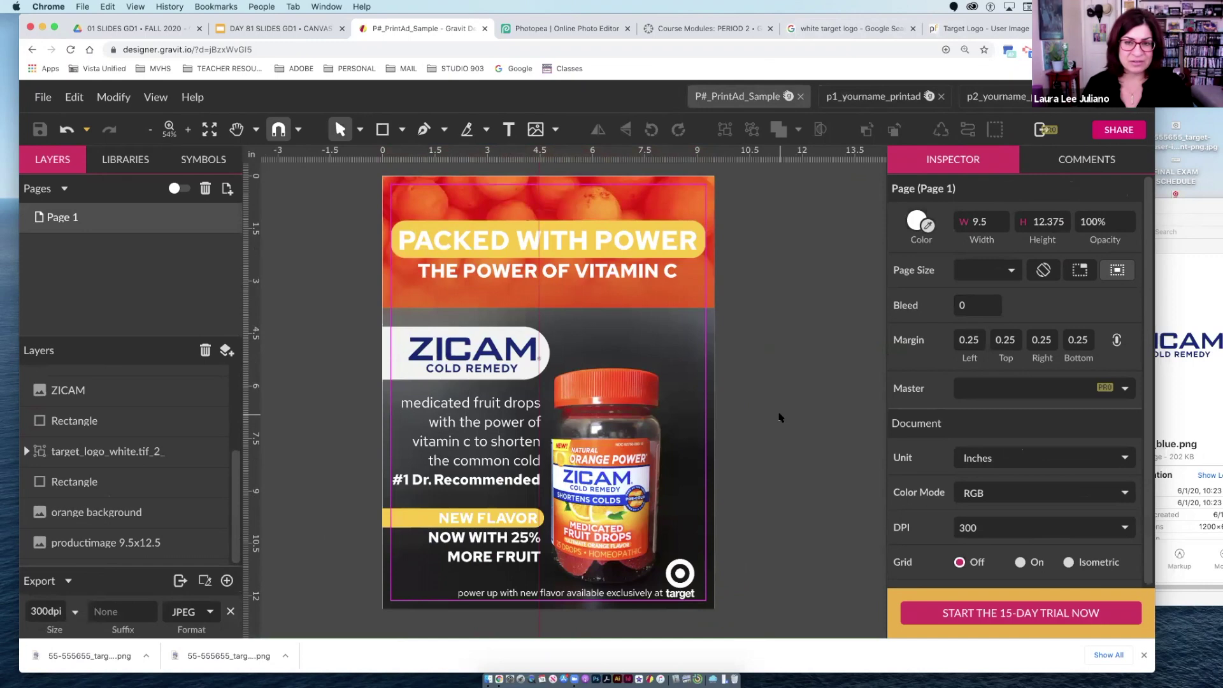
{"action": "left_click", "coordinate": [1025, 100]}
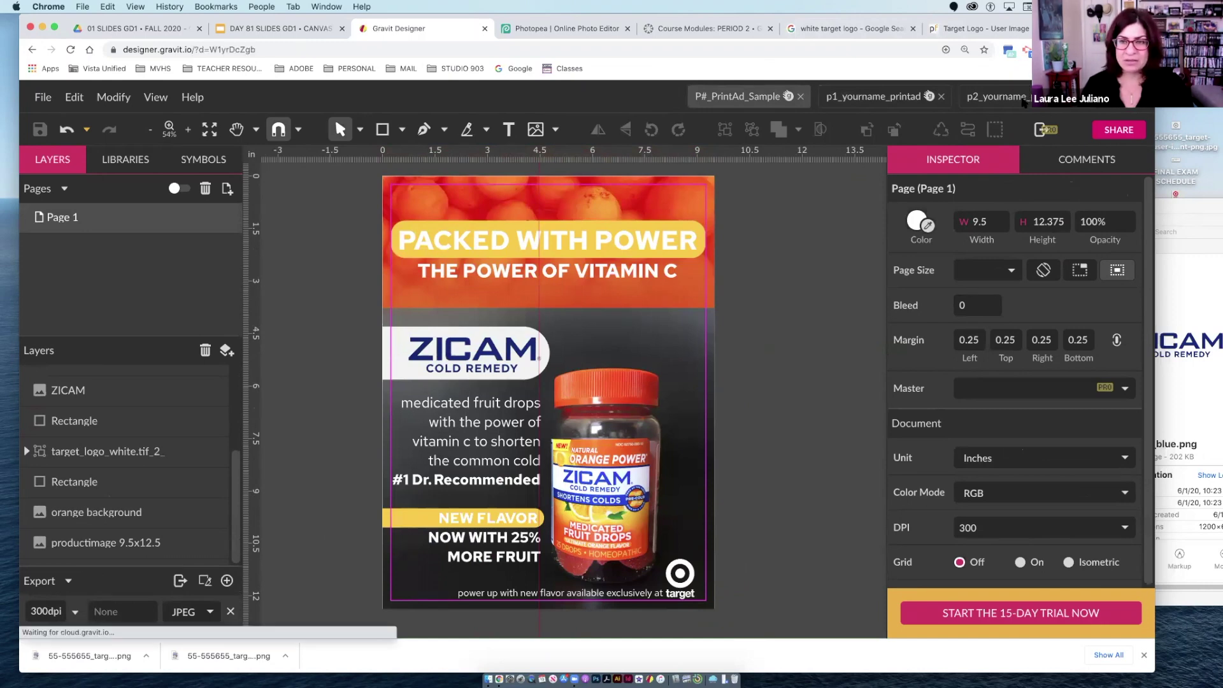
{"action": "left_click", "coordinate": [332, 297]}
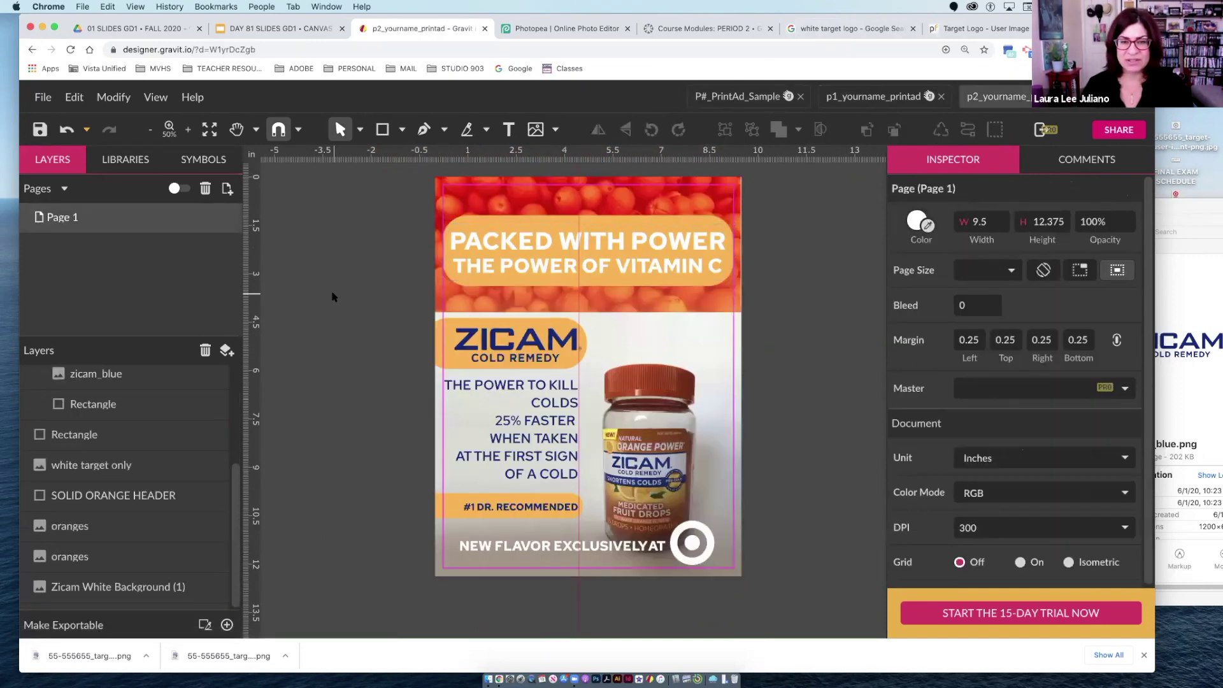
Save the second ad and add a page export setting at 300dpi in JPEG format
{"action": "left_click", "coordinate": [38, 130]}
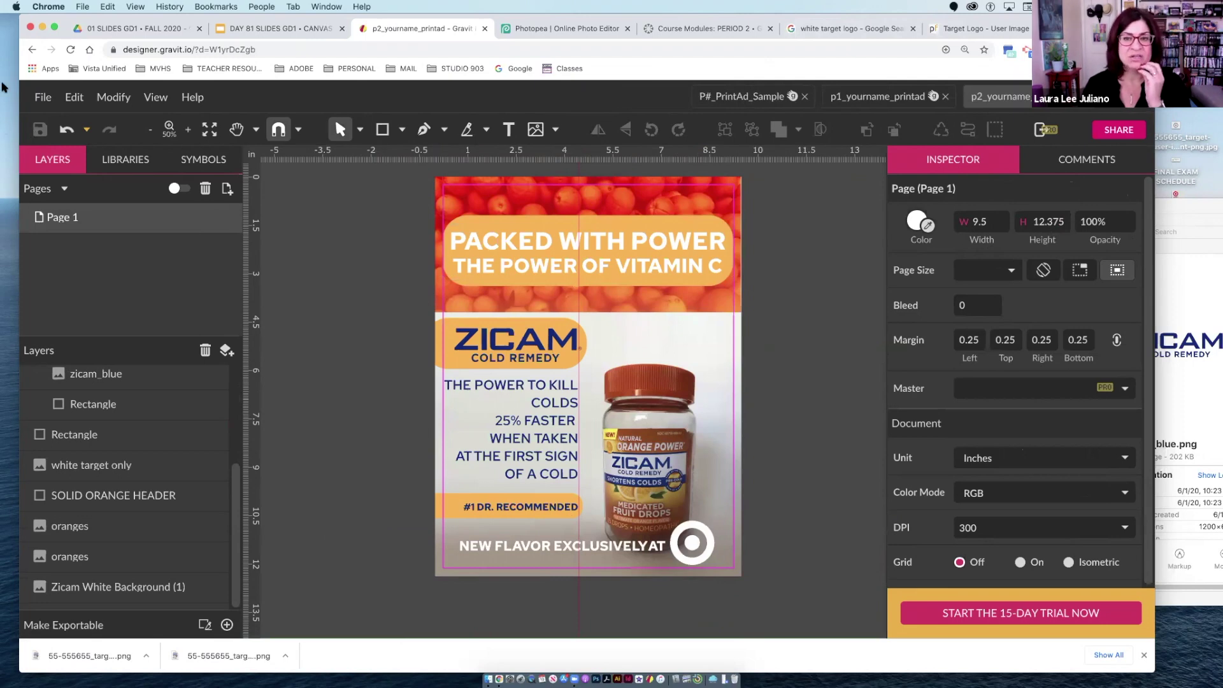
{"action": "left_click", "coordinate": [227, 625]}
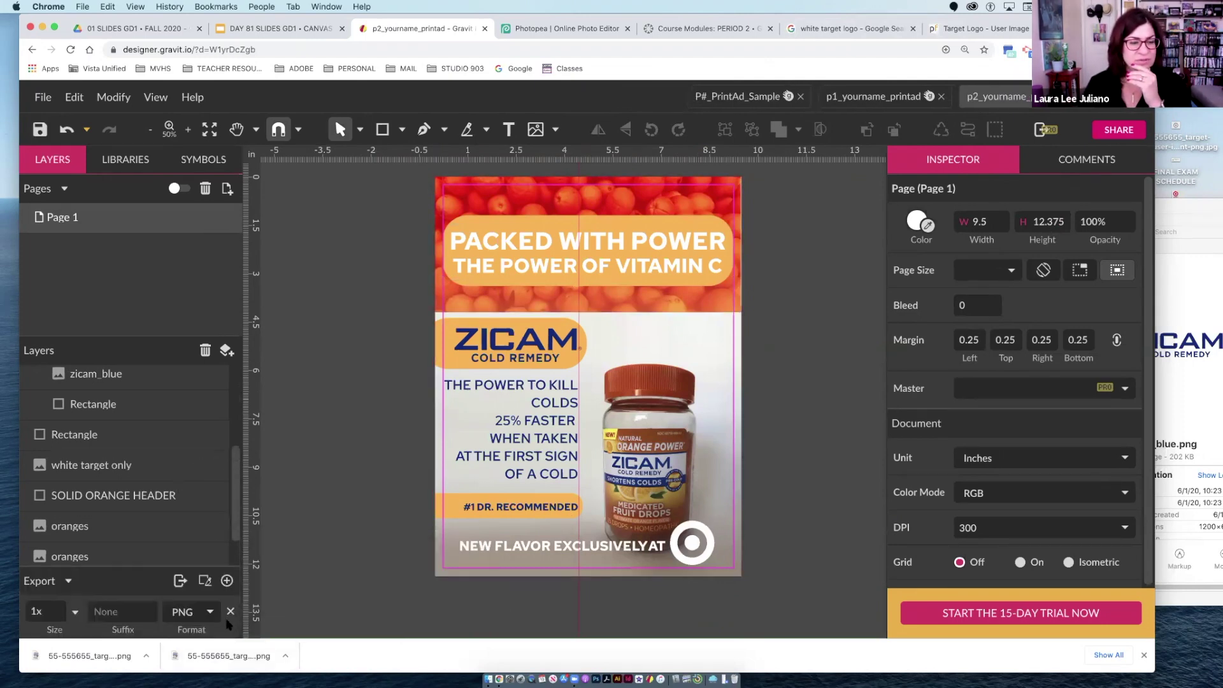
{"action": "left_click", "coordinate": [75, 611]}
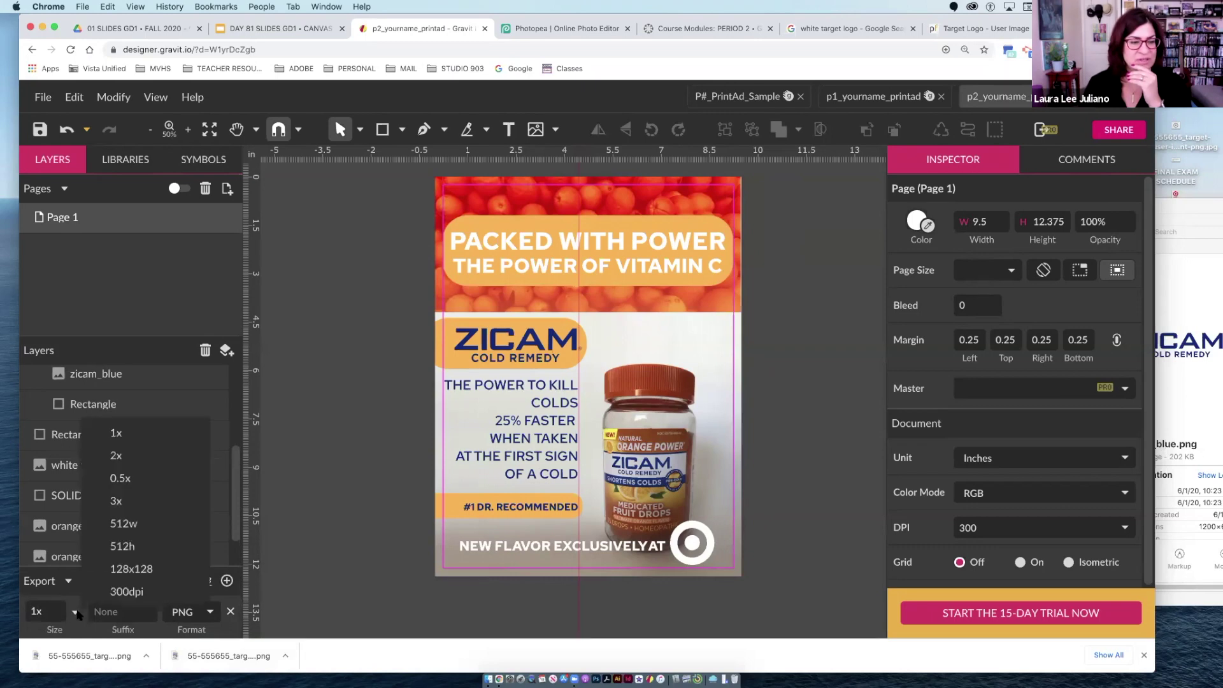
{"action": "left_click", "coordinate": [136, 593]}
{"action": "left_click", "coordinate": [210, 611]}
{"action": "left_click", "coordinate": [209, 627]}
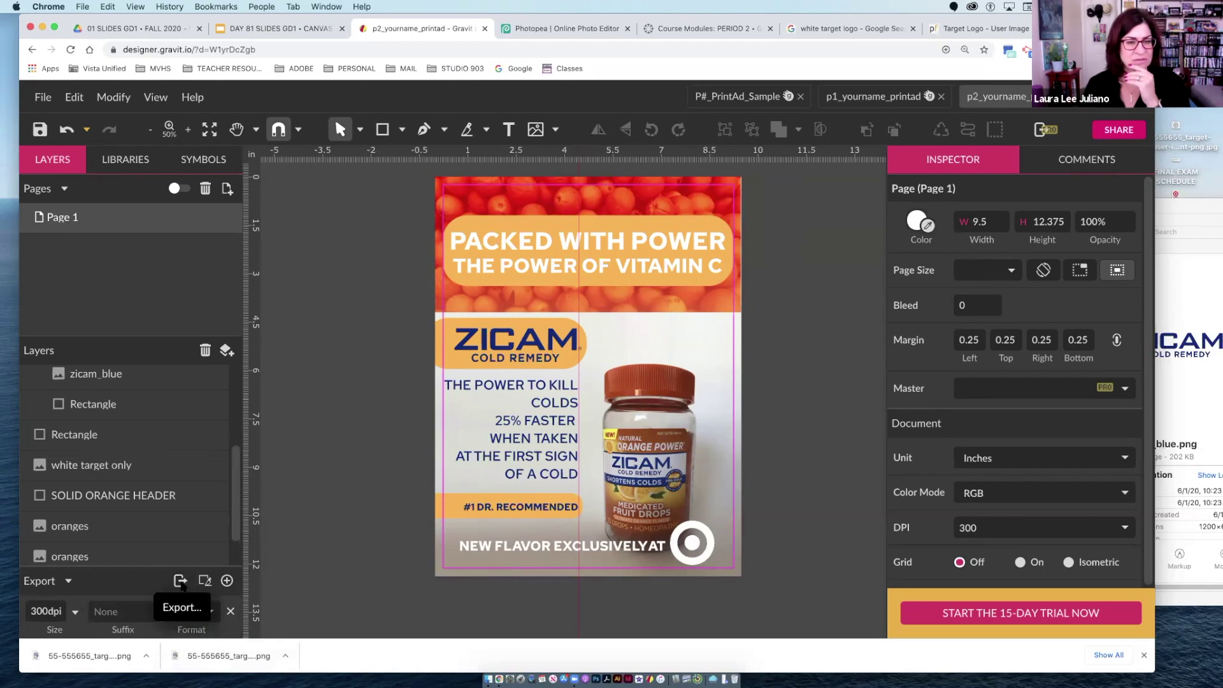
Export the page to the Desktop as a JPEG image named P#_YOURNAME_FINAL PRINT AD
{"action": "left_click", "coordinate": [180, 581]}
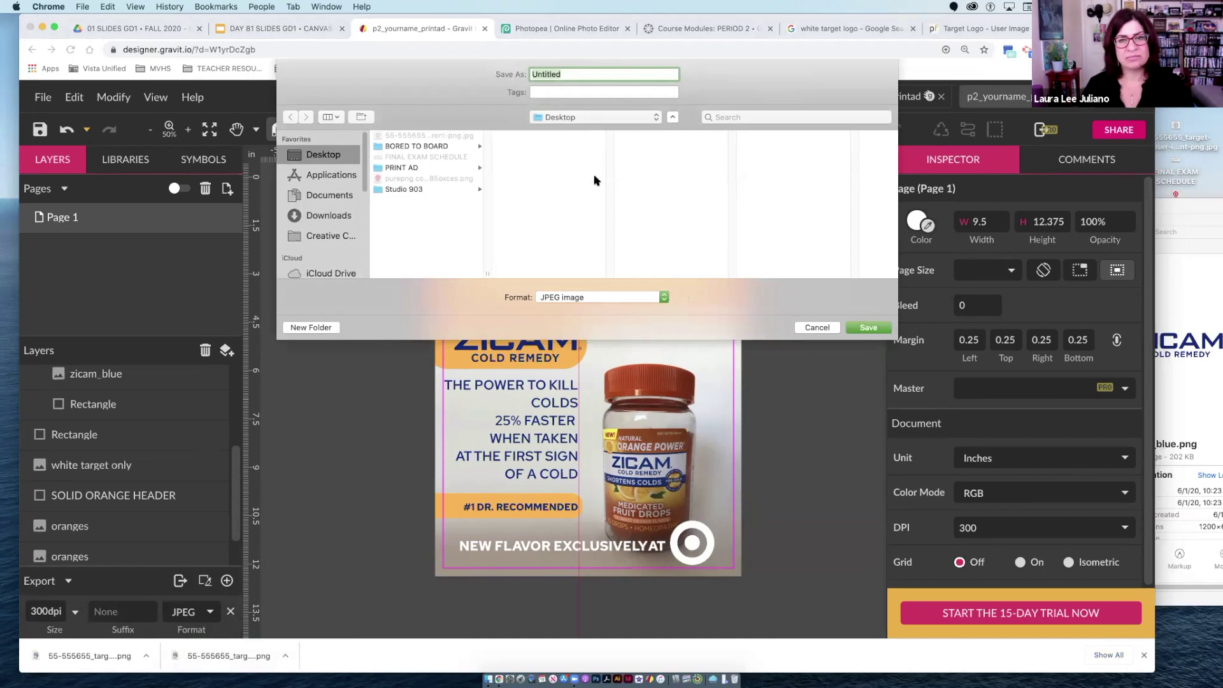
{"action": "left_click", "coordinate": [575, 73]}
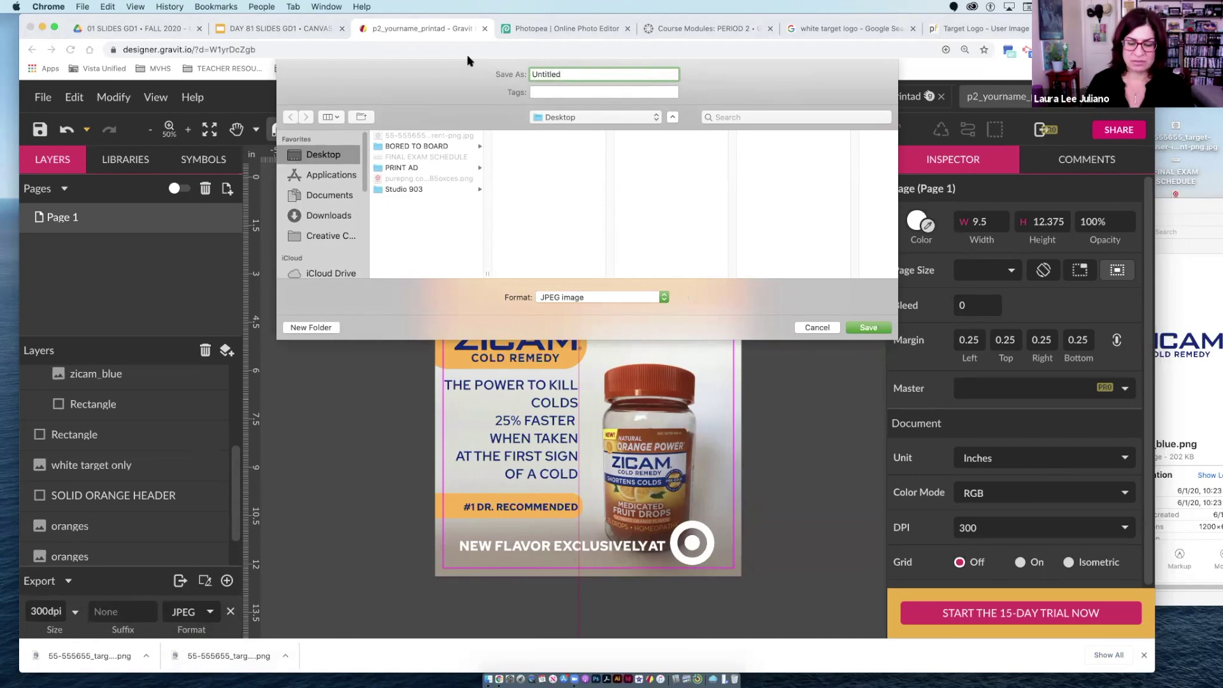
{"action": "key", "text": "BackSpace"}
{"action": "key", "text": "BackSpace"}
{"action": "key", "text": "BackSpace"}
{"action": "type", "text": "P#_YOURNAME_FINAL PRINT AD"}
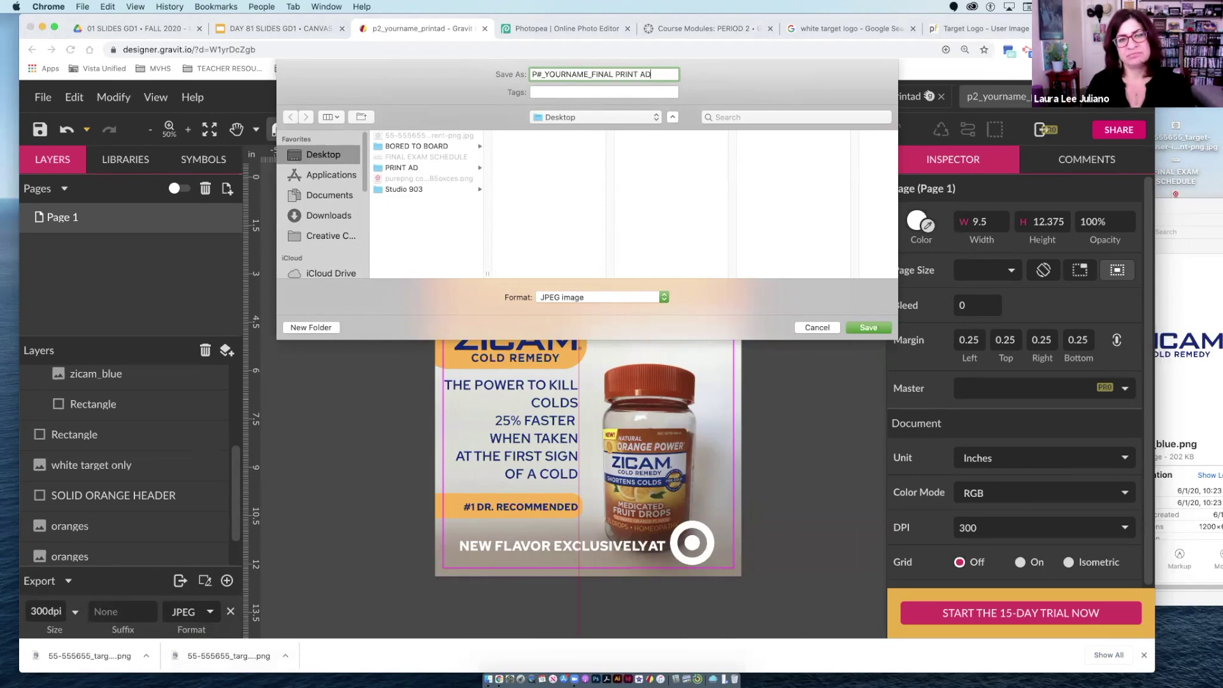
{"action": "left_click", "coordinate": [879, 327]}
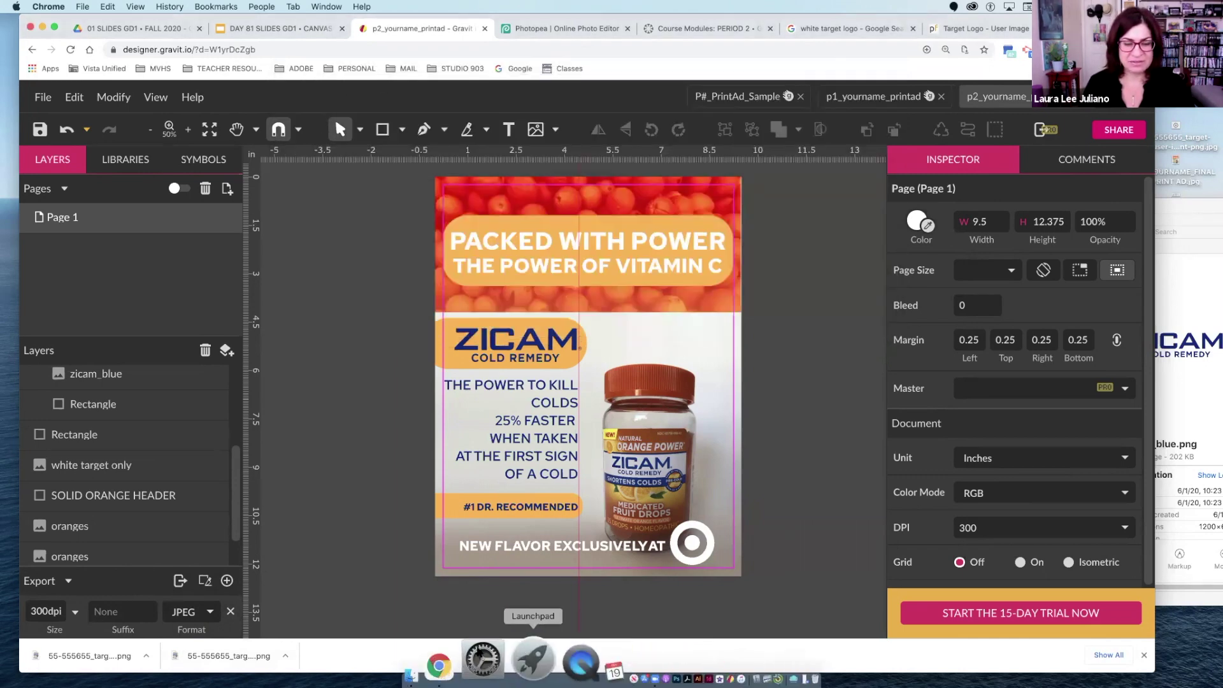
Open the exported P#_YOURNAME_FINAL PRINT AD.jpg from the Desktop in Finder to review it, and return to the design in Chrome
{"action": "left_click", "coordinate": [485, 656]}
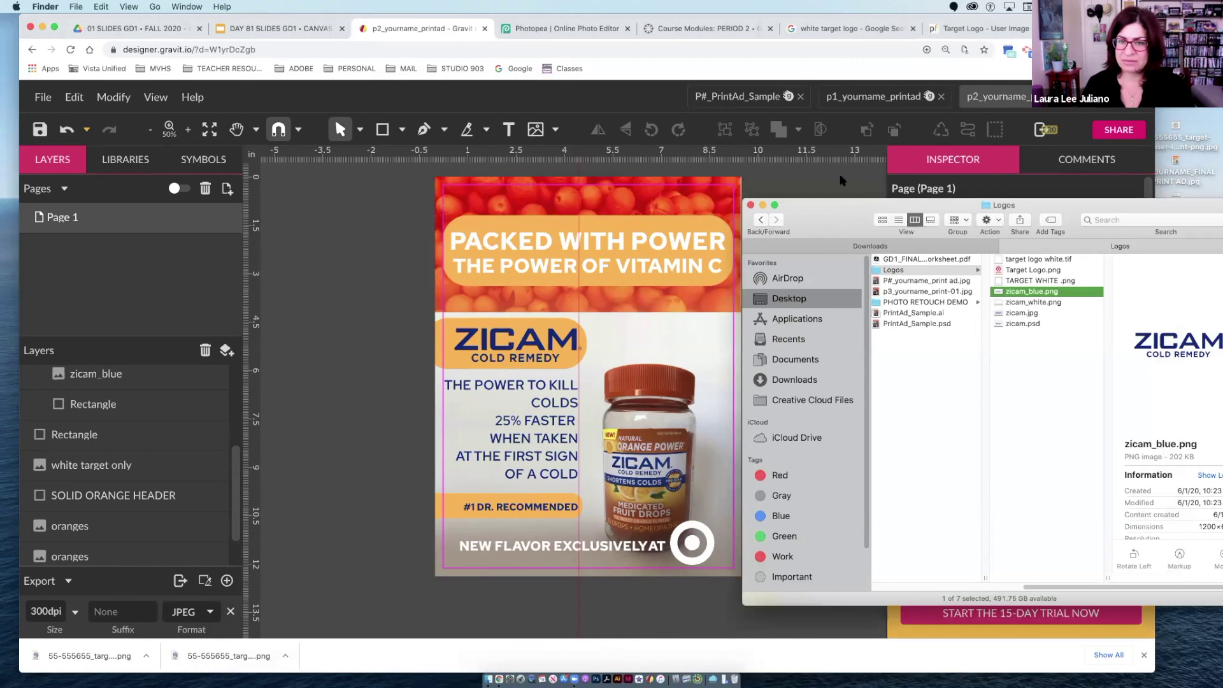
{"action": "key", "text": "super+n"}
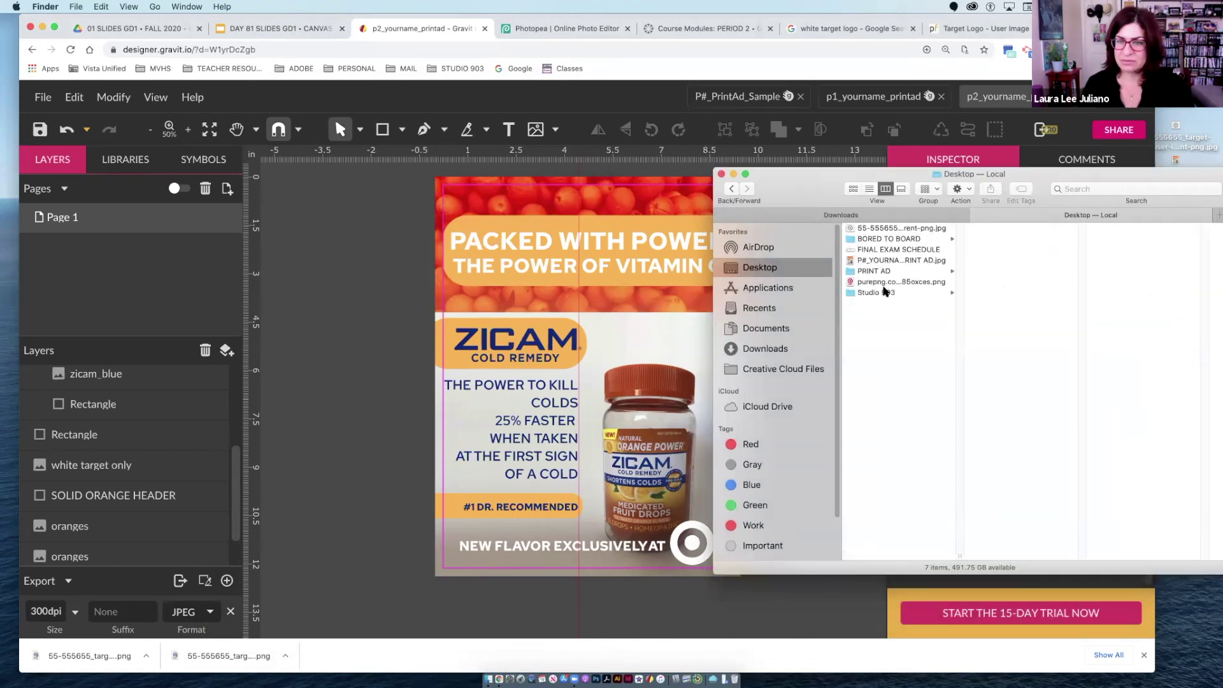
{"action": "double_click", "coordinate": [878, 261]}
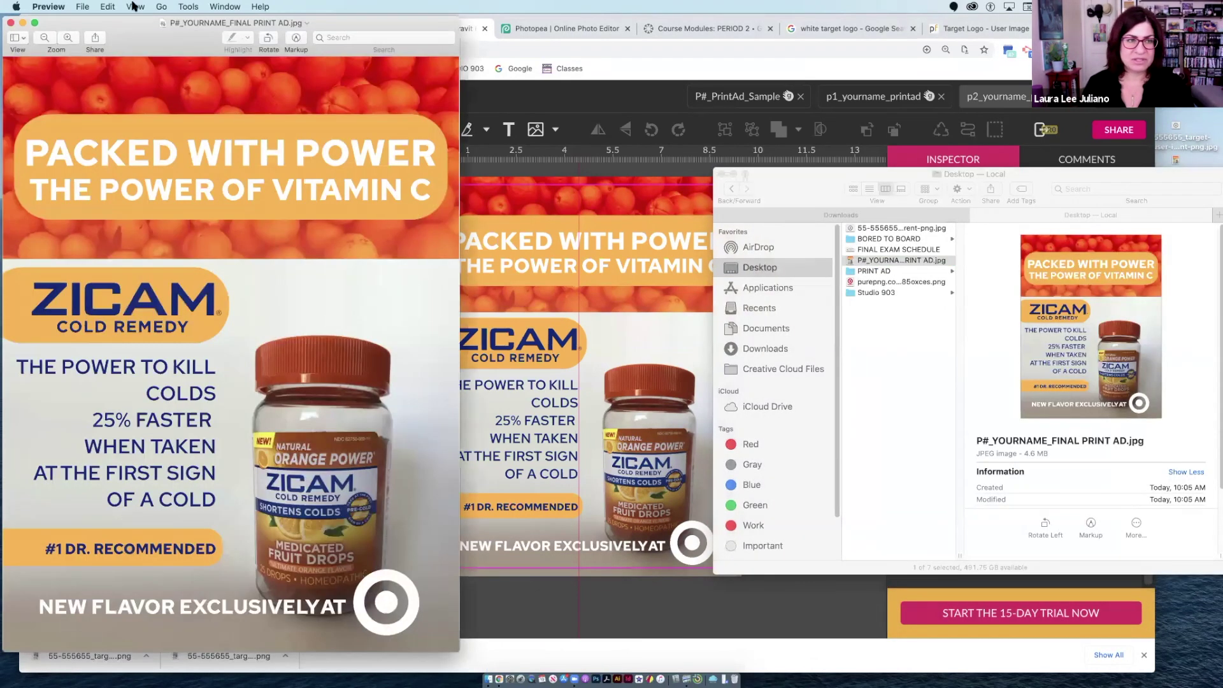
{"action": "left_click_drag", "start_coordinate": [131, 24], "coordinate": [438, 60]}
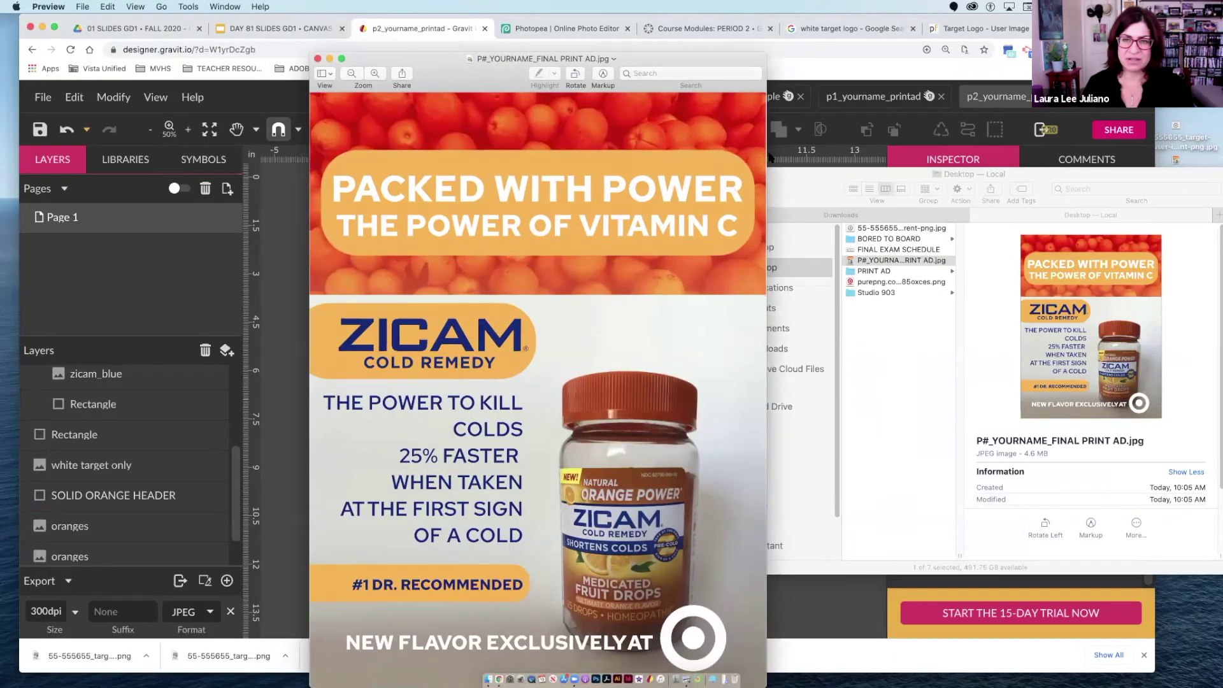
{"action": "left_click", "coordinate": [766, 176]}
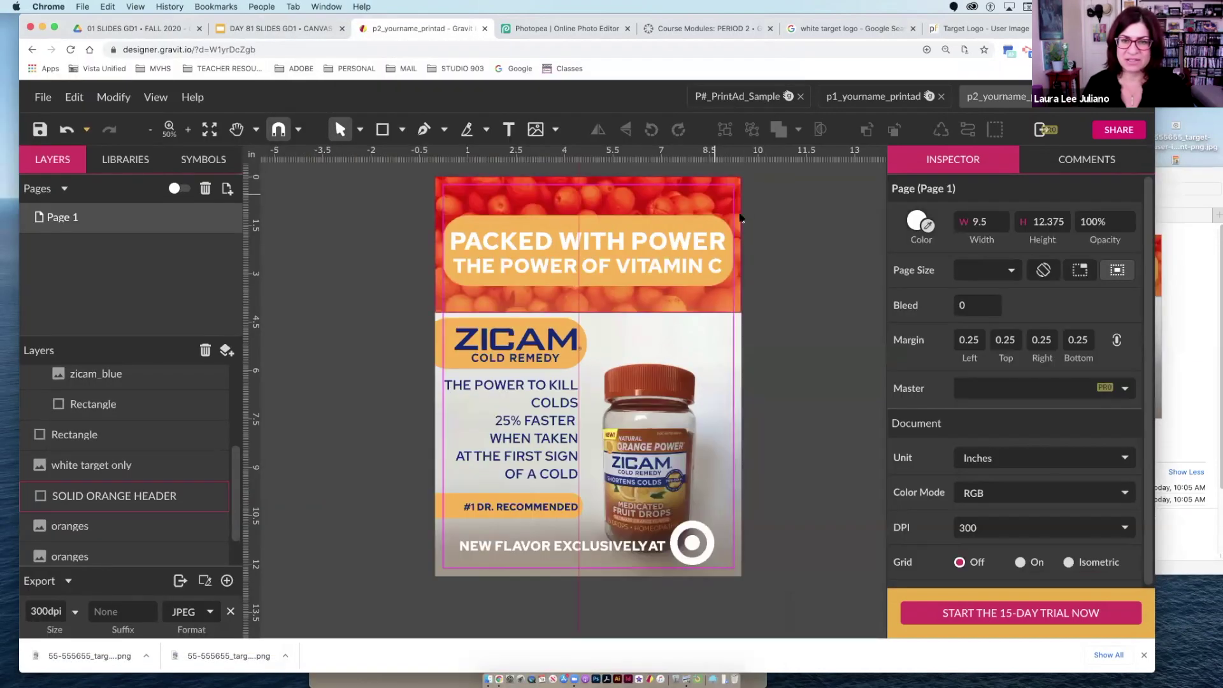
Inspect how the SOLID ORANGE HEADER, oranges and Zicam White Background layers cover the page's right edge
{"action": "left_click", "coordinate": [717, 201]}
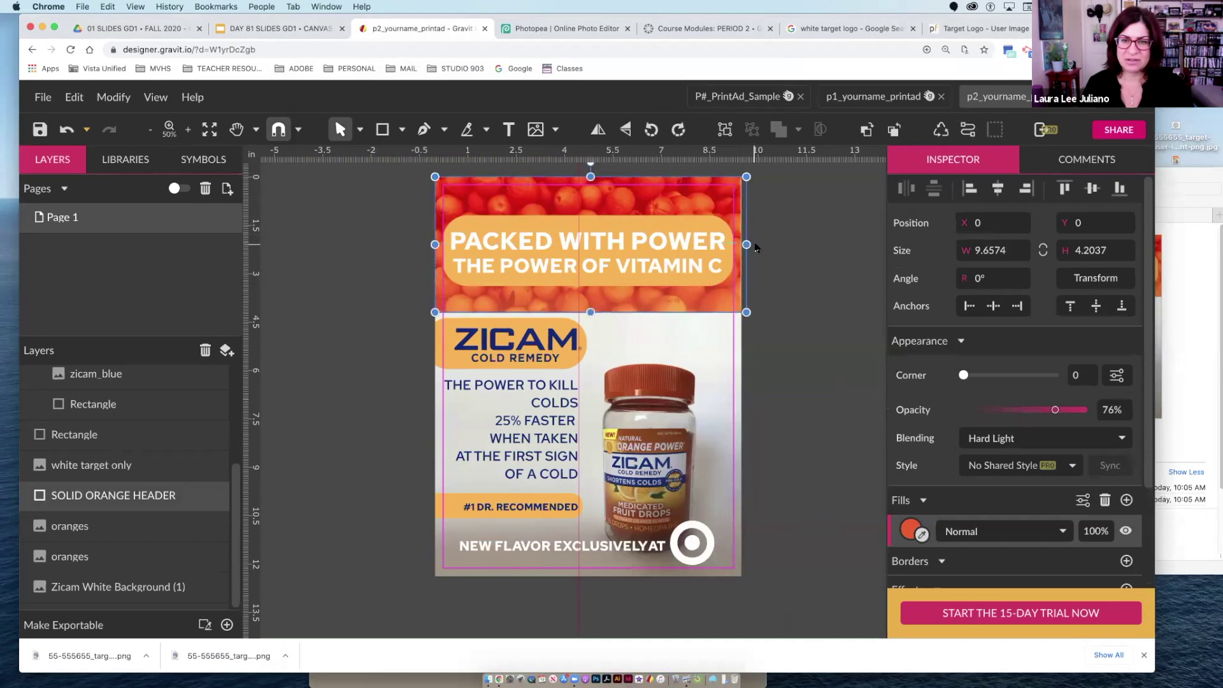
{"action": "left_click", "coordinate": [818, 269]}
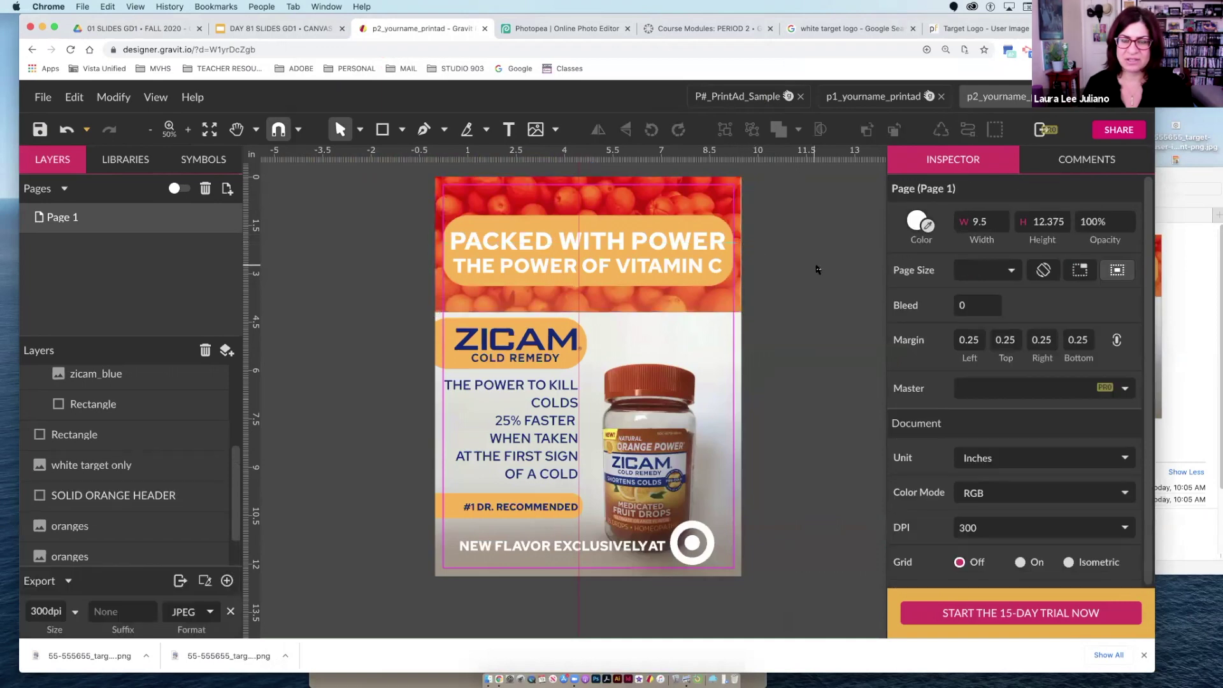
{"action": "left_click", "coordinate": [722, 319]}
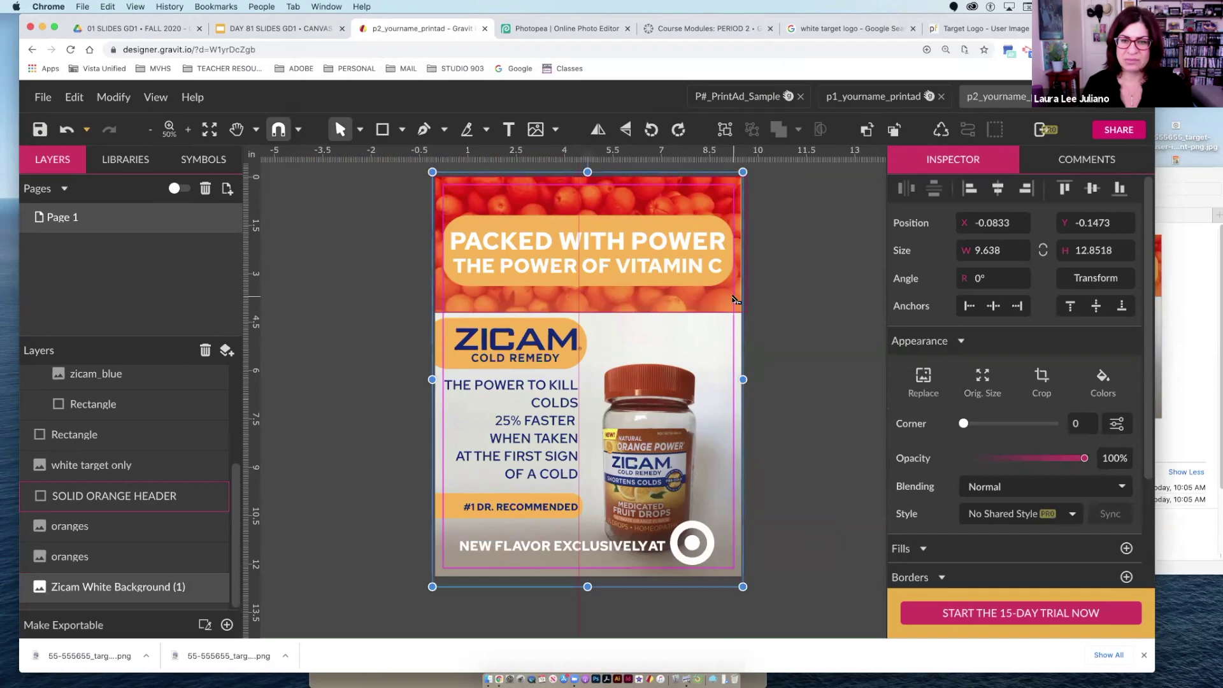
{"action": "left_click", "coordinate": [732, 300]}
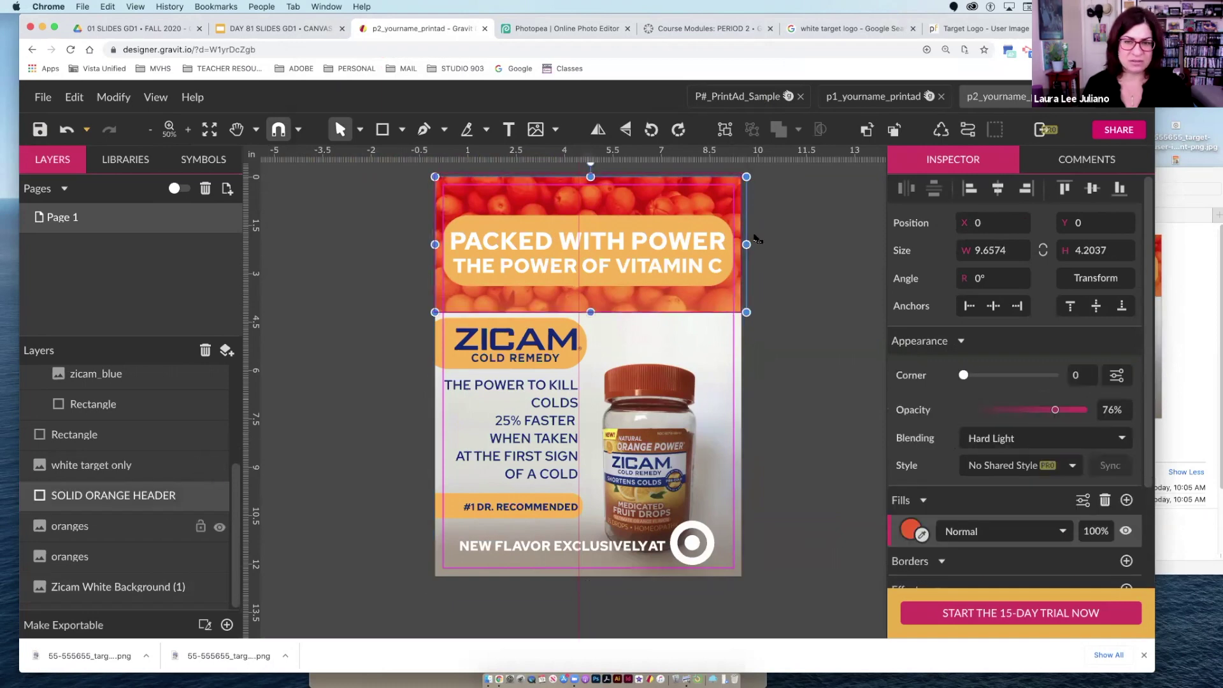
{"action": "left_click", "coordinate": [71, 526]}
{"action": "mouse_move", "coordinate": [744, 242]}
{"action": "left_mouse_down"}
{"action": "mouse_move", "coordinate": [778, 246]}
{"action": "mouse_move", "coordinate": [745, 242]}
{"action": "left_mouse_up"}
{"action": "left_click", "coordinate": [332, 300]}
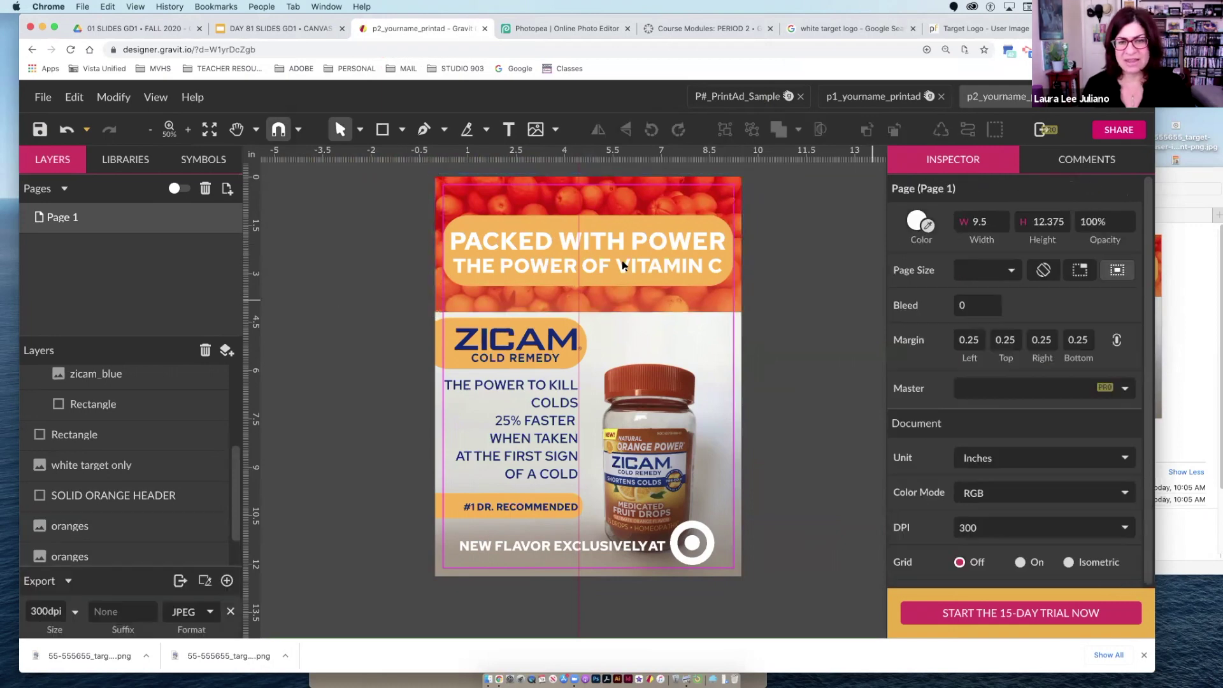
Add a drop shadow with a 2 px blur to the PACKED WITH POWER headline text
{"action": "left_click", "coordinate": [669, 261]}
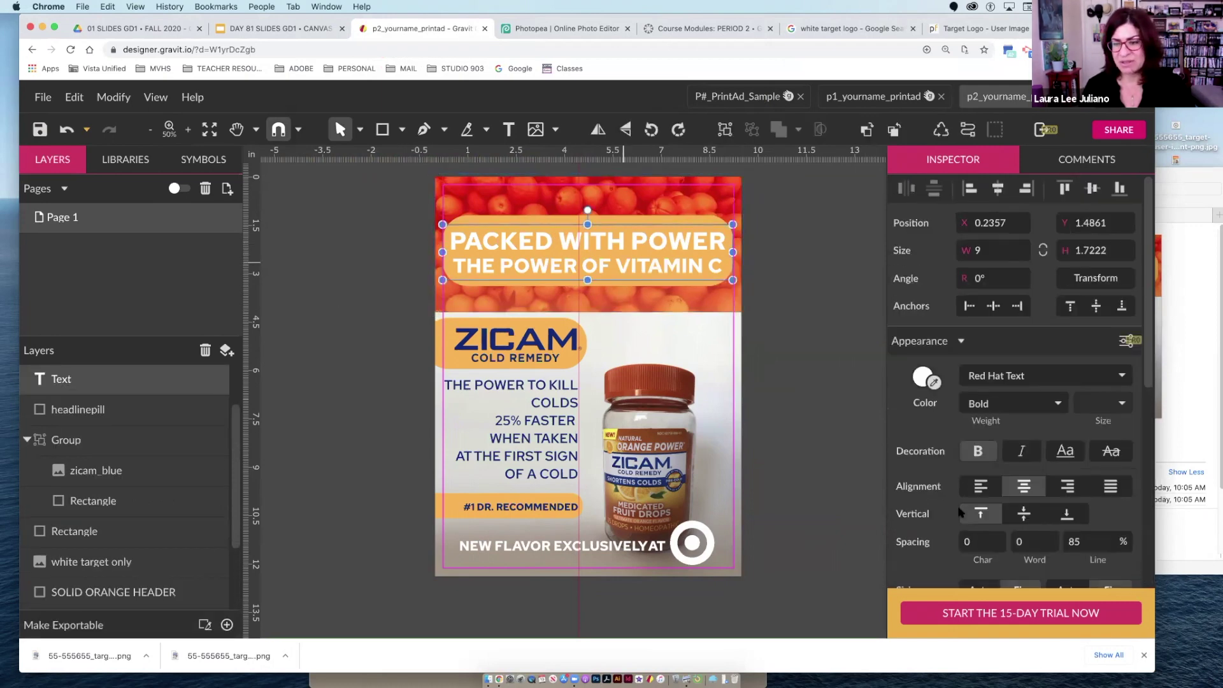
{"action": "scroll", "coordinate": [943, 490], "scroll_direction": "down", "scroll_amount": 6}
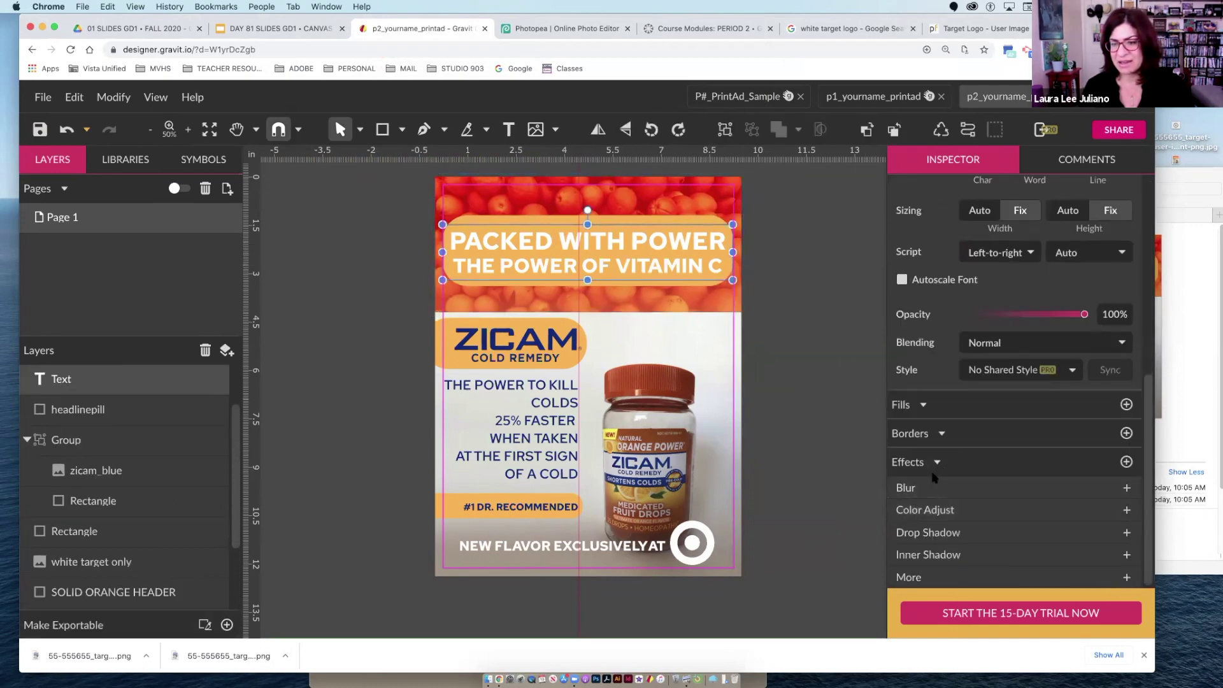
{"action": "left_click", "coordinate": [1126, 533]}
{"action": "scroll", "coordinate": [1020, 451], "scroll_direction": "down", "scroll_amount": 2}
{"action": "left_click", "coordinate": [1002, 446]}
{"action": "type", "text": "2"}
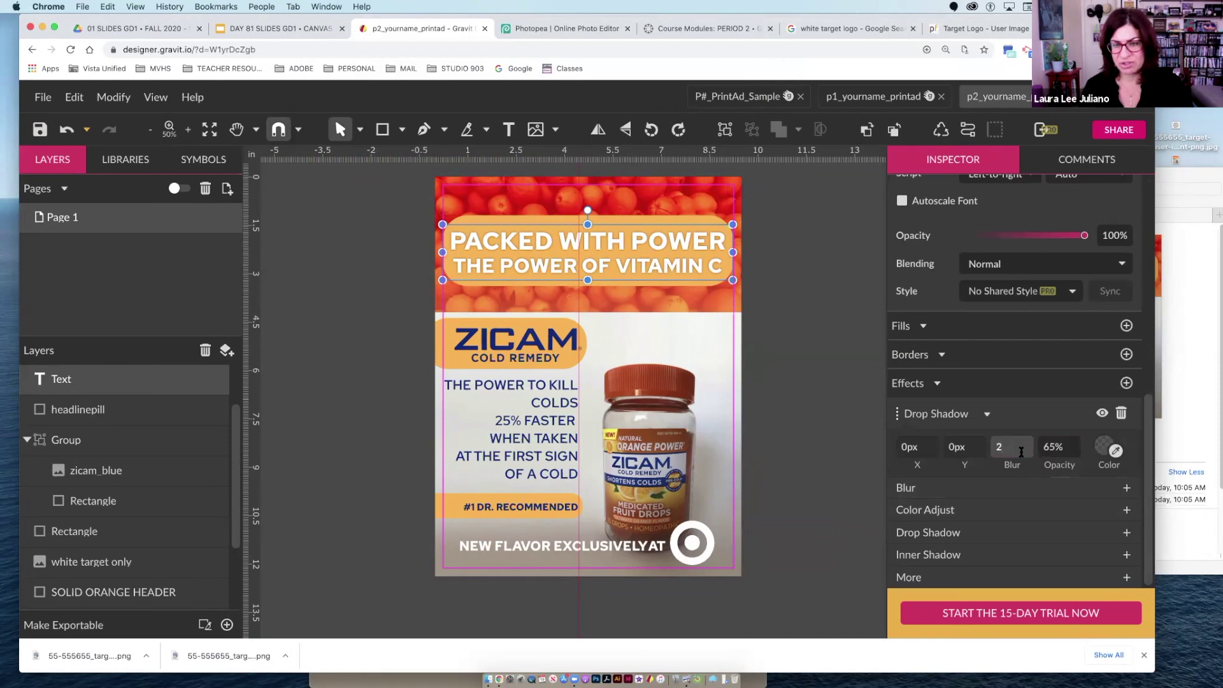
Set the headline drop shadow's X and Y offsets to 2 px and its opacity to 50%
{"action": "left_click", "coordinate": [962, 448]}
{"action": "type", "text": "10"}
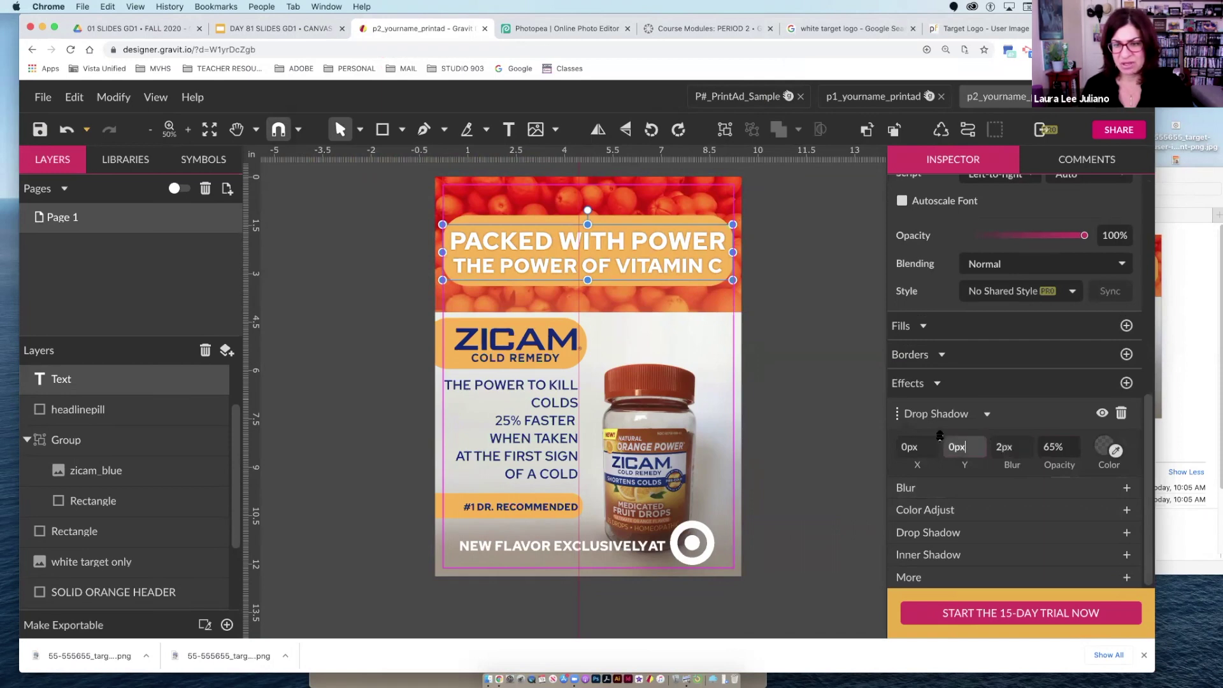
{"action": "key", "text": "Return"}
{"action": "left_click", "coordinate": [965, 446]}
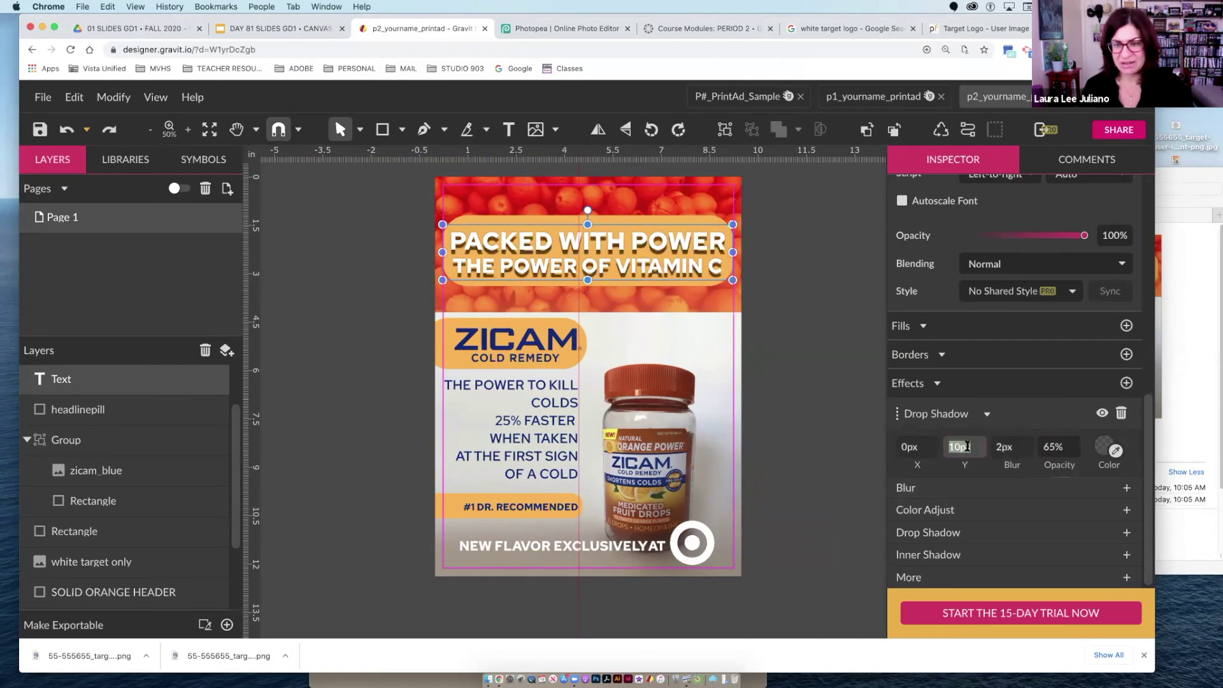
{"action": "type", "text": "2"}
{"action": "left_click", "coordinate": [909, 448]}
{"action": "type", "text": "2"}
{"action": "left_click", "coordinate": [1057, 447]}
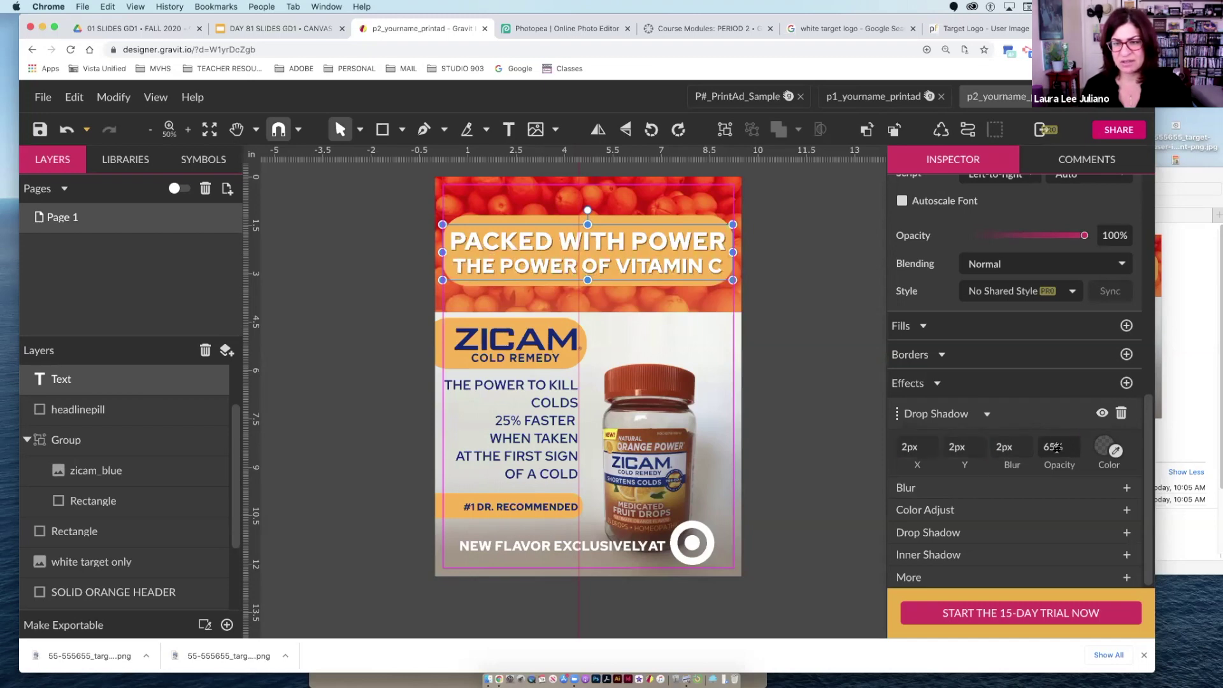
{"action": "type", "text": "50"}
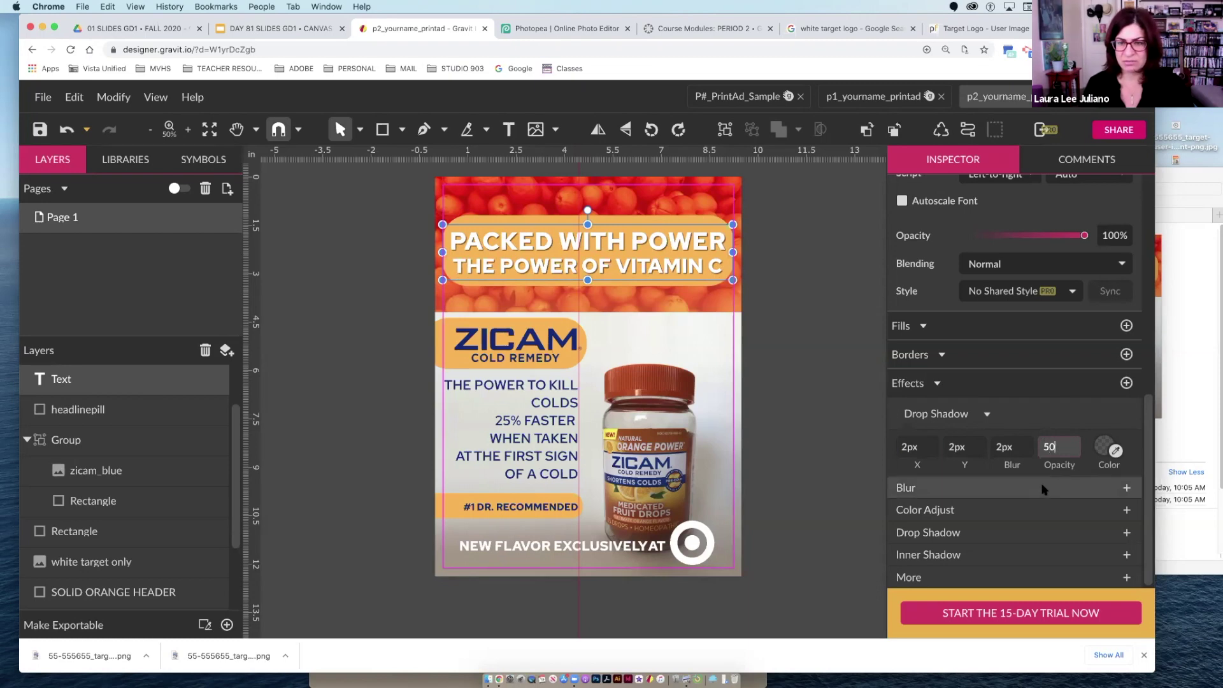
{"action": "left_click", "coordinate": [1043, 488]}
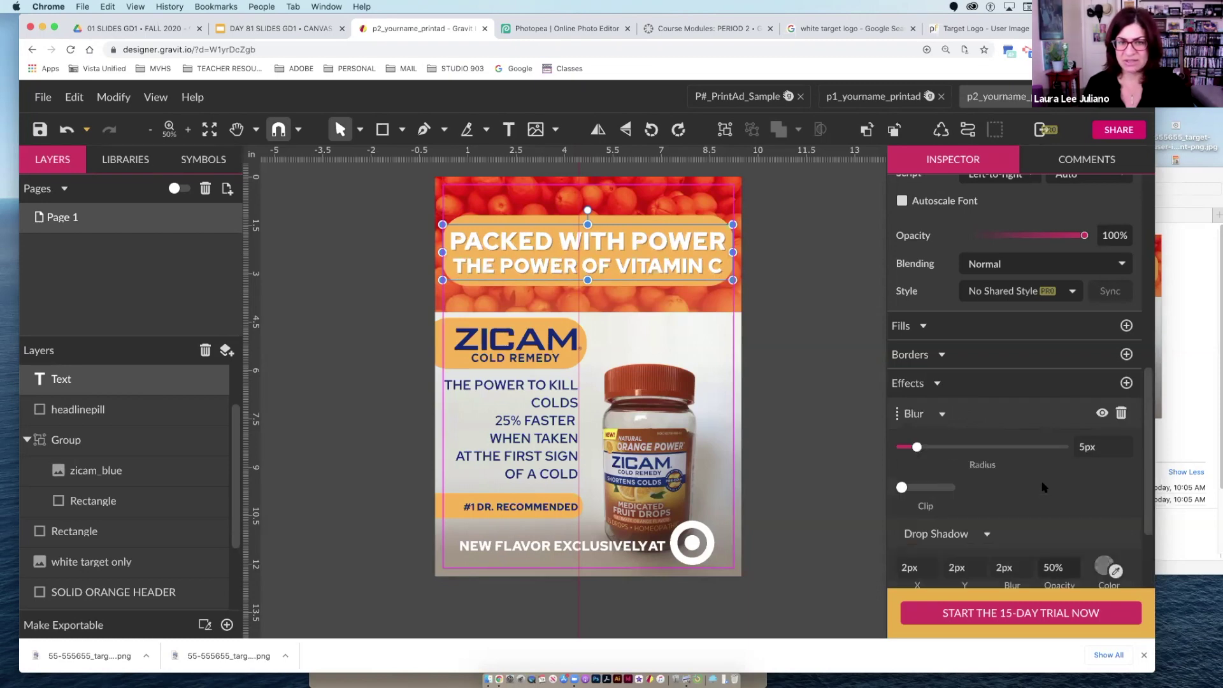
{"action": "left_click", "coordinate": [809, 378]}
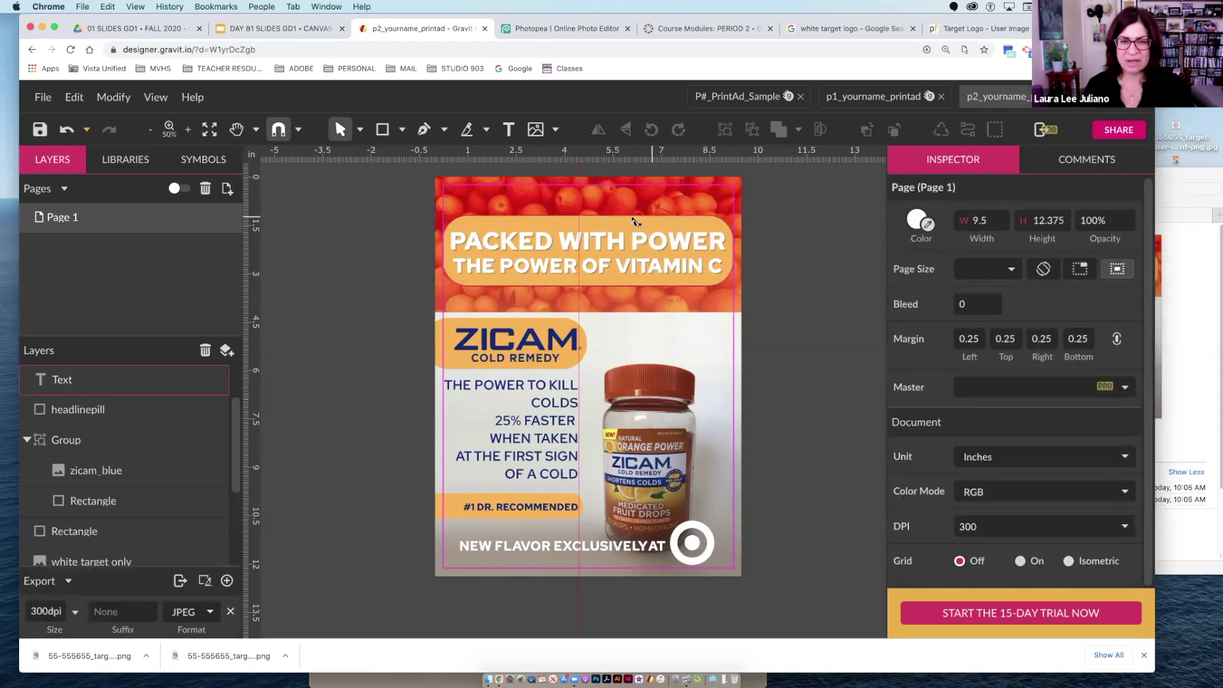
Increase the corner rounding of the headlinepill shape behind the headline to 0.99 and deselect it
{"action": "left_click", "coordinate": [698, 231]}
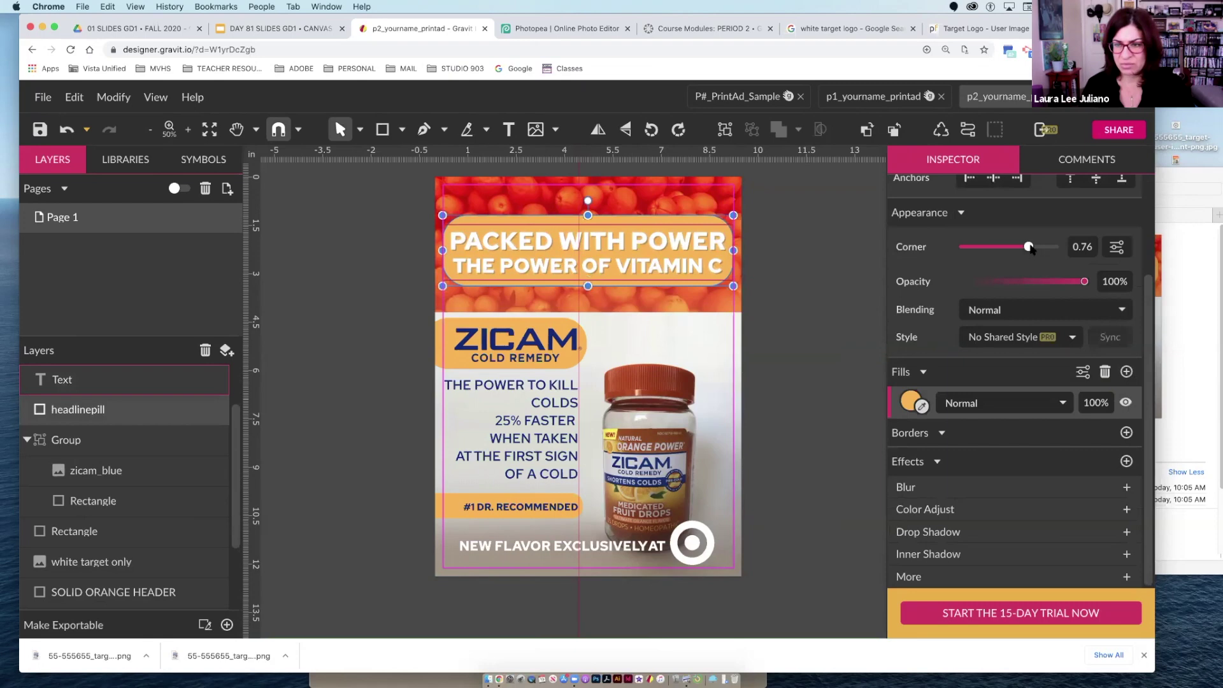
{"action": "left_click_drag", "start_coordinate": [1030, 248], "coordinate": [1049, 247]}
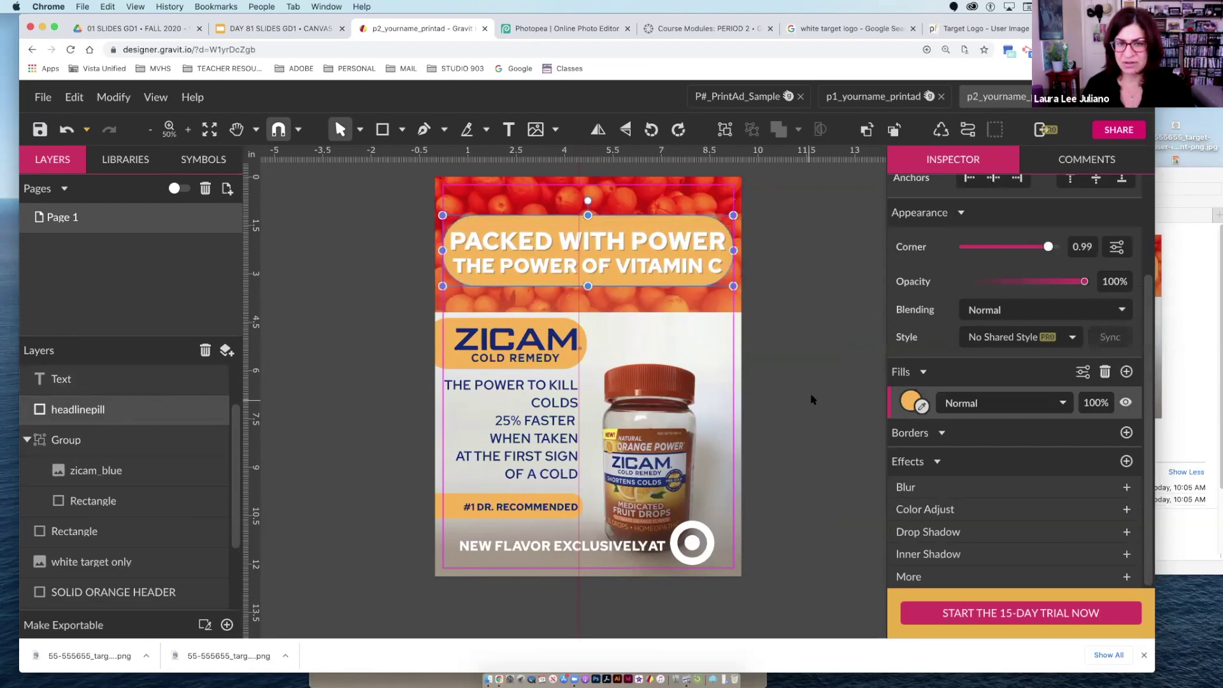
{"action": "left_click", "coordinate": [814, 401]}
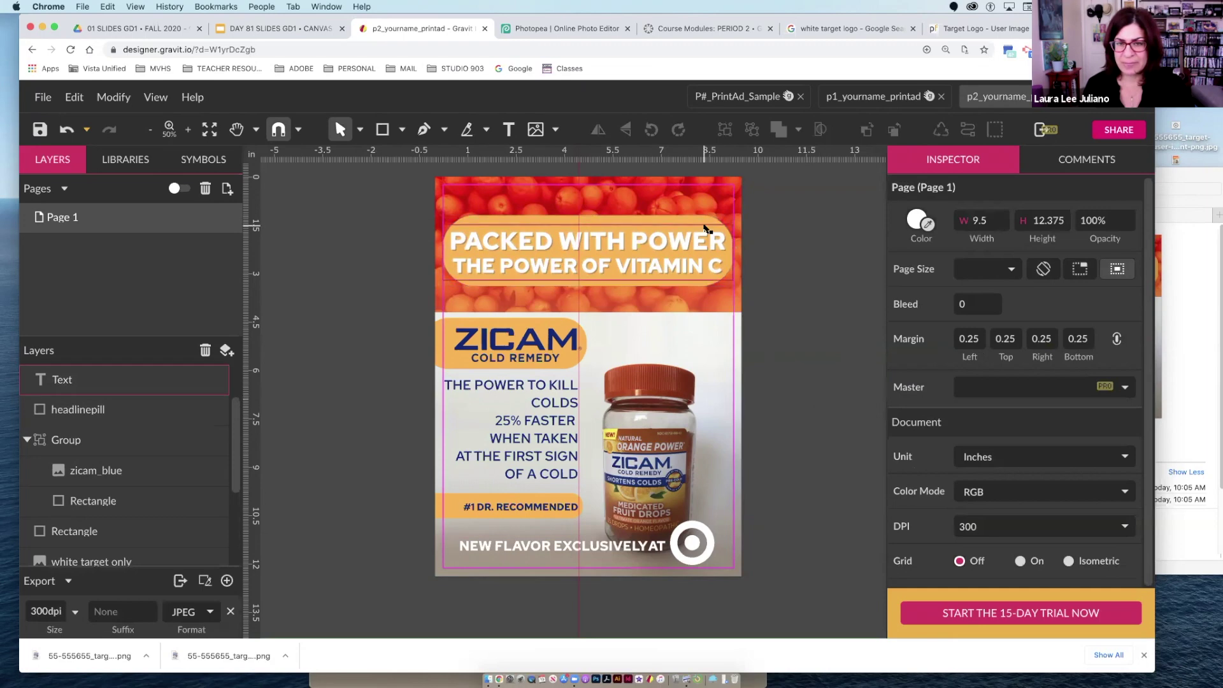
{"action": "left_click", "coordinate": [723, 282]}
{"action": "left_click", "coordinate": [788, 307]}
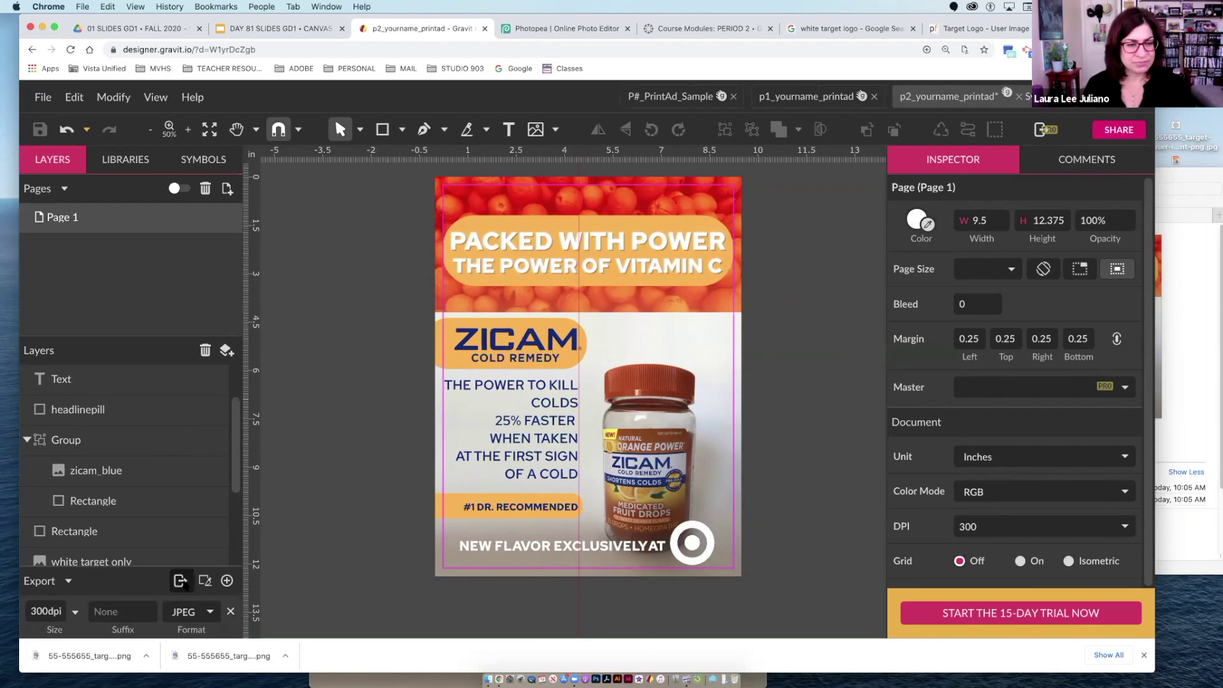
{"action": "left_click", "coordinate": [180, 581]}
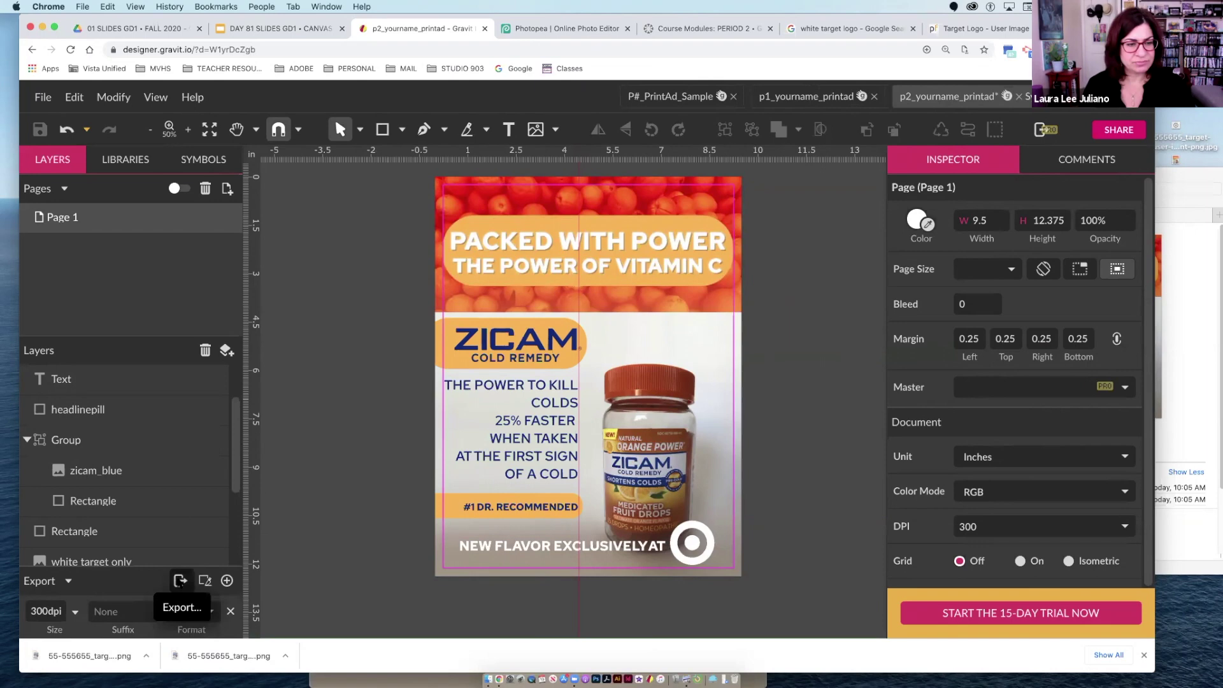
{"action": "left_click", "coordinate": [815, 328]}
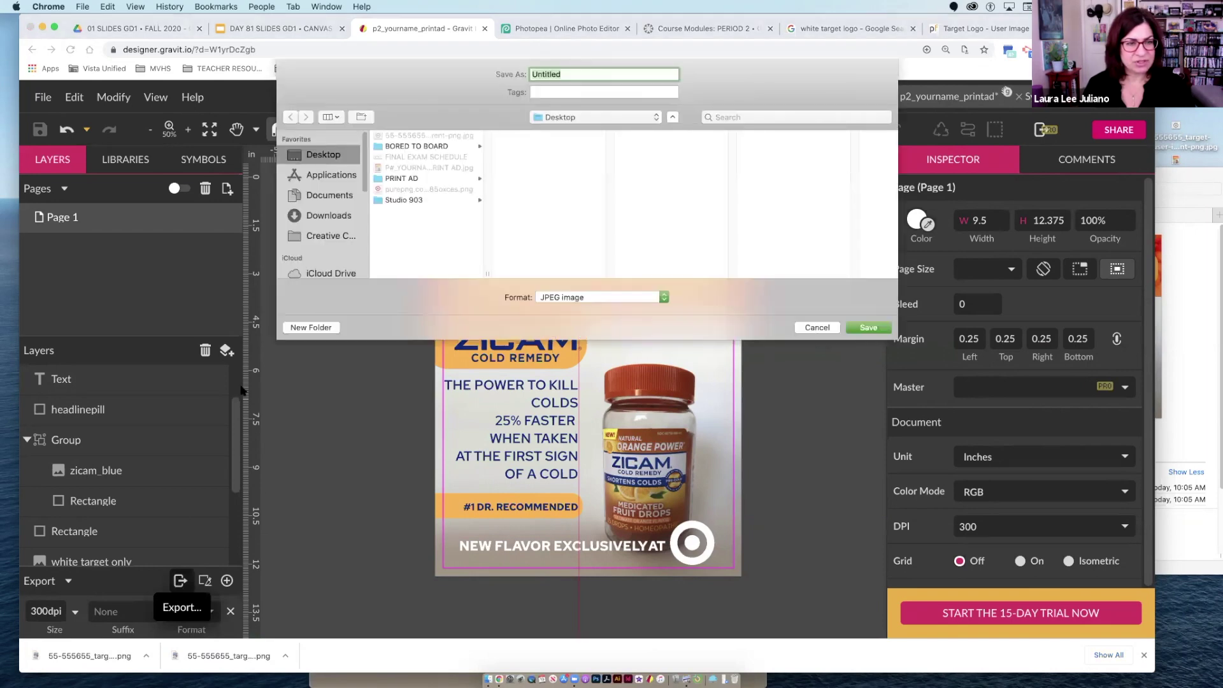
{"action": "double_click", "coordinate": [68, 220]}
{"action": "left_click", "coordinate": [180, 580]}
{"action": "type", "text": "D"}
{"action": "left_click", "coordinate": [815, 327]}
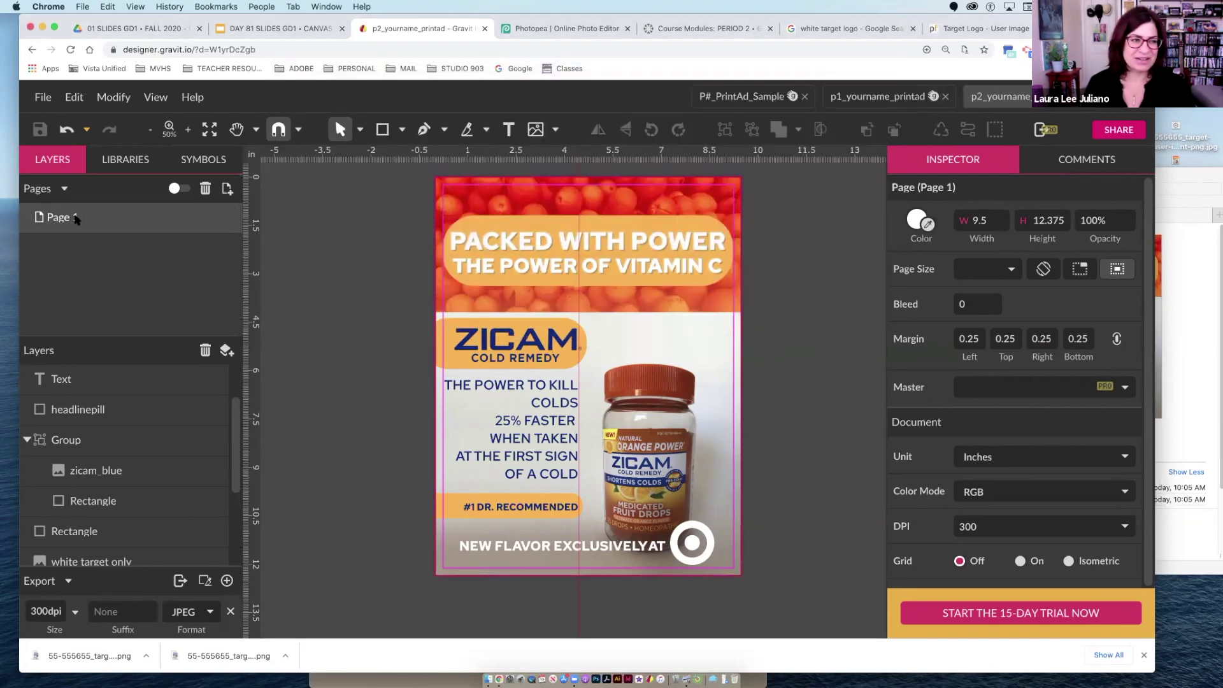
Rename Page 1 as PRINT AD
{"action": "double_click", "coordinate": [76, 217]}
{"action": "type", "text": "PRINT AD"}
{"action": "key", "text": "Return"}
{"action": "scroll", "coordinate": [239, 431], "scroll_direction": "down", "scroll_amount": 5}
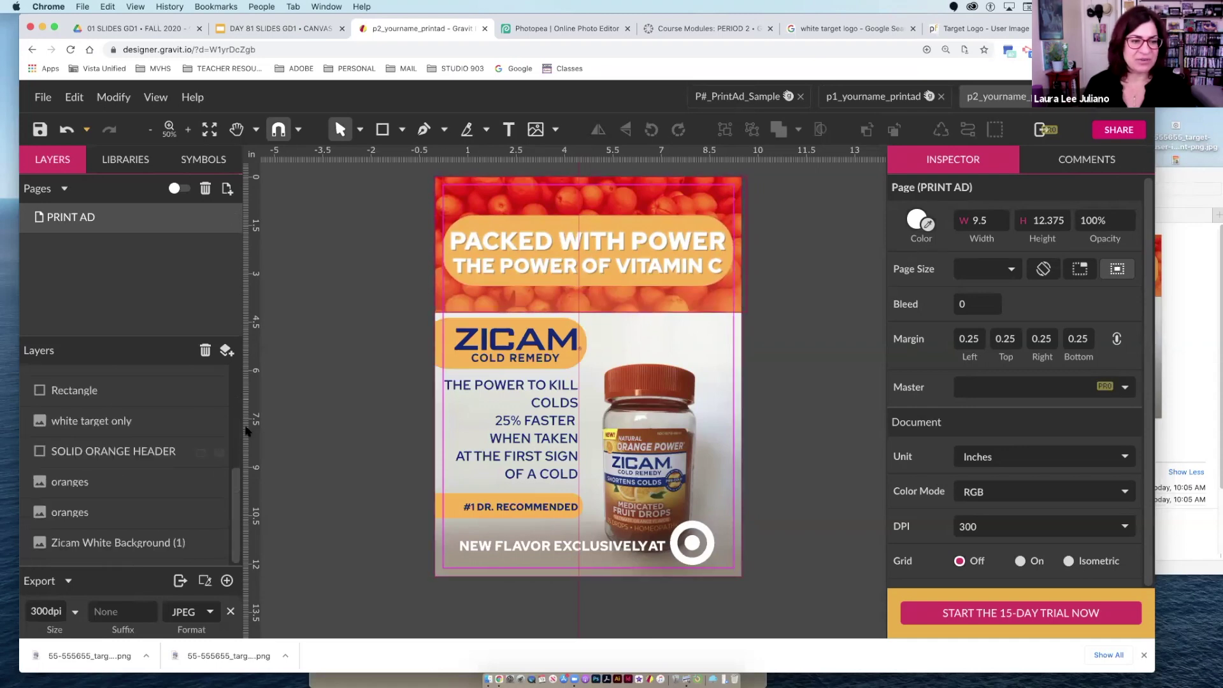
Export the page as a 300dpi JPEG to the Desktop, replacing P#_YOURNAME_FINAL PRINT AD.jpg, and open the exported file in Preview
{"action": "scroll", "coordinate": [239, 446], "scroll_direction": "up", "scroll_amount": 5}
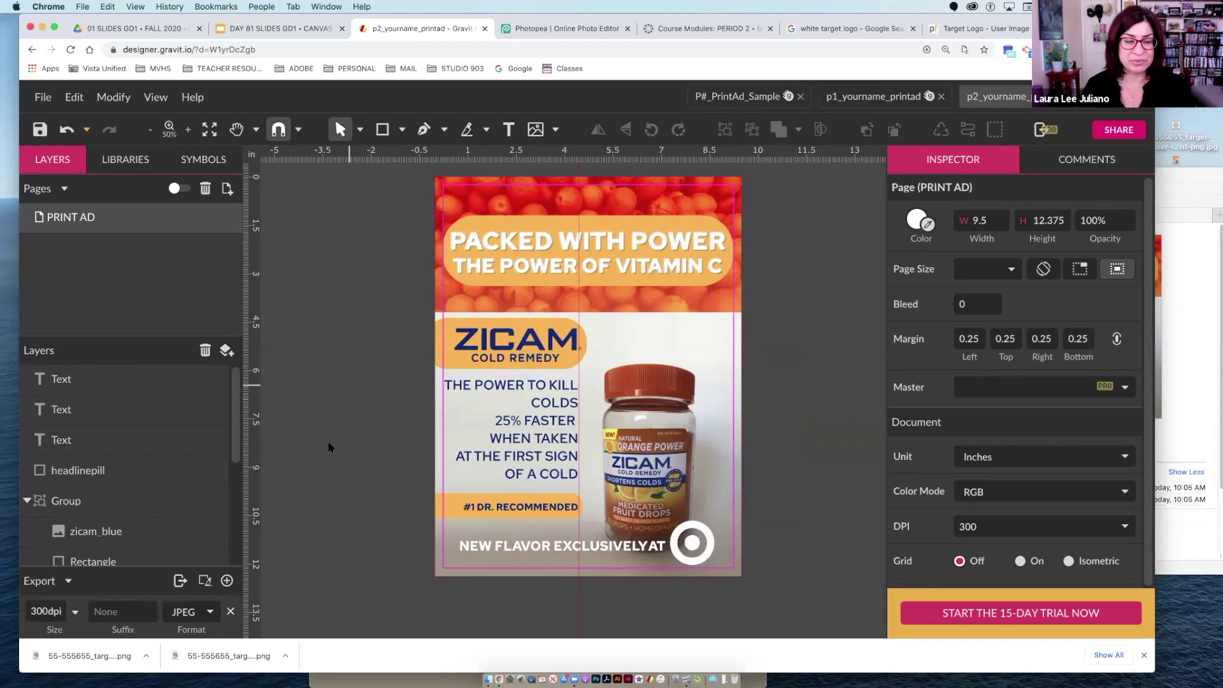
{"action": "scroll", "coordinate": [319, 484], "scroll_direction": "down", "scroll_amount": 5}
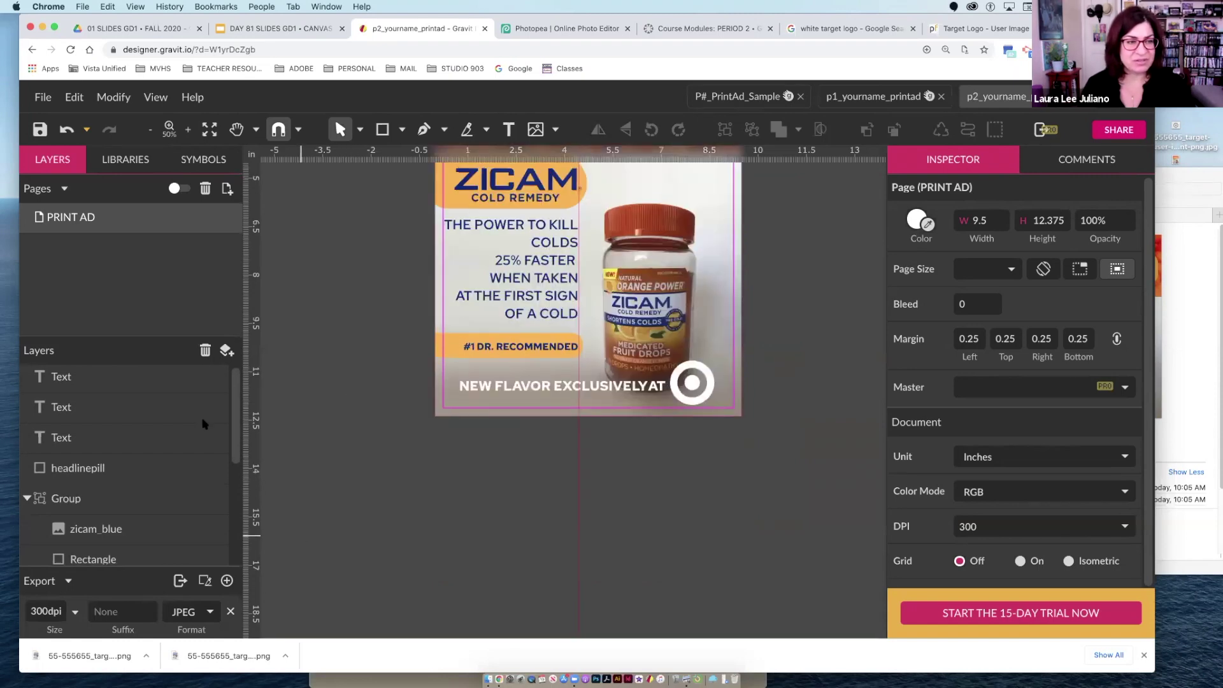
{"action": "left_click", "coordinate": [180, 581]}
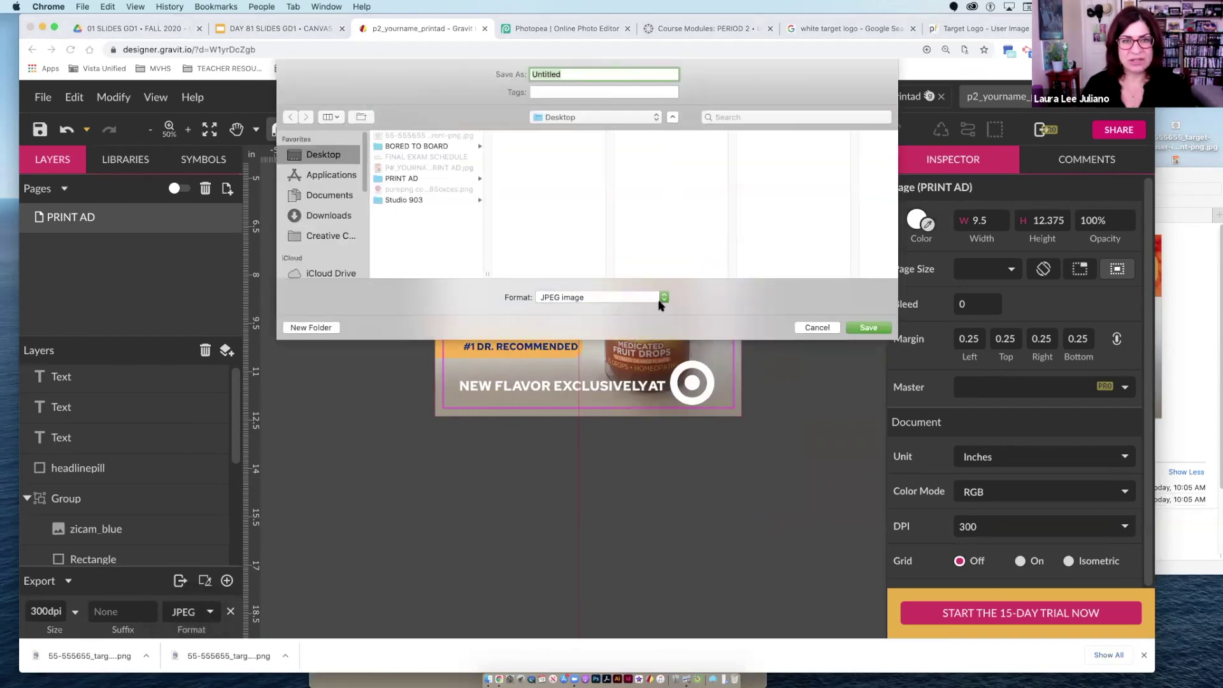
{"action": "left_click", "coordinate": [398, 167]}
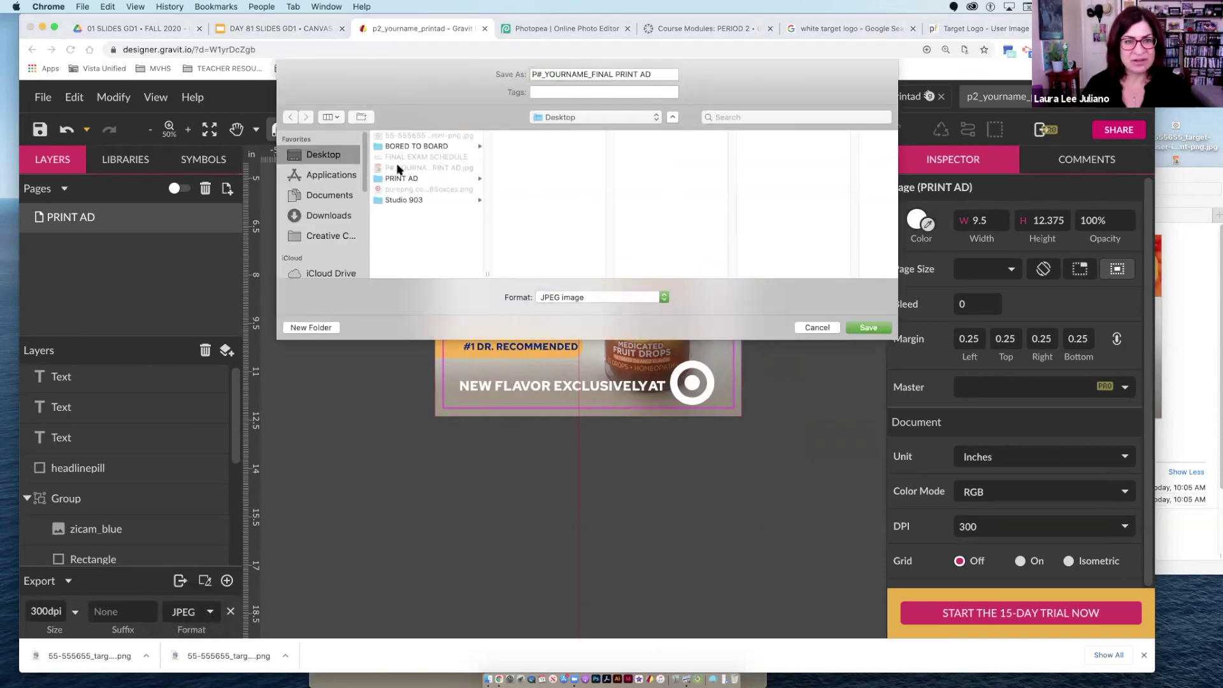
{"action": "left_click", "coordinate": [867, 328]}
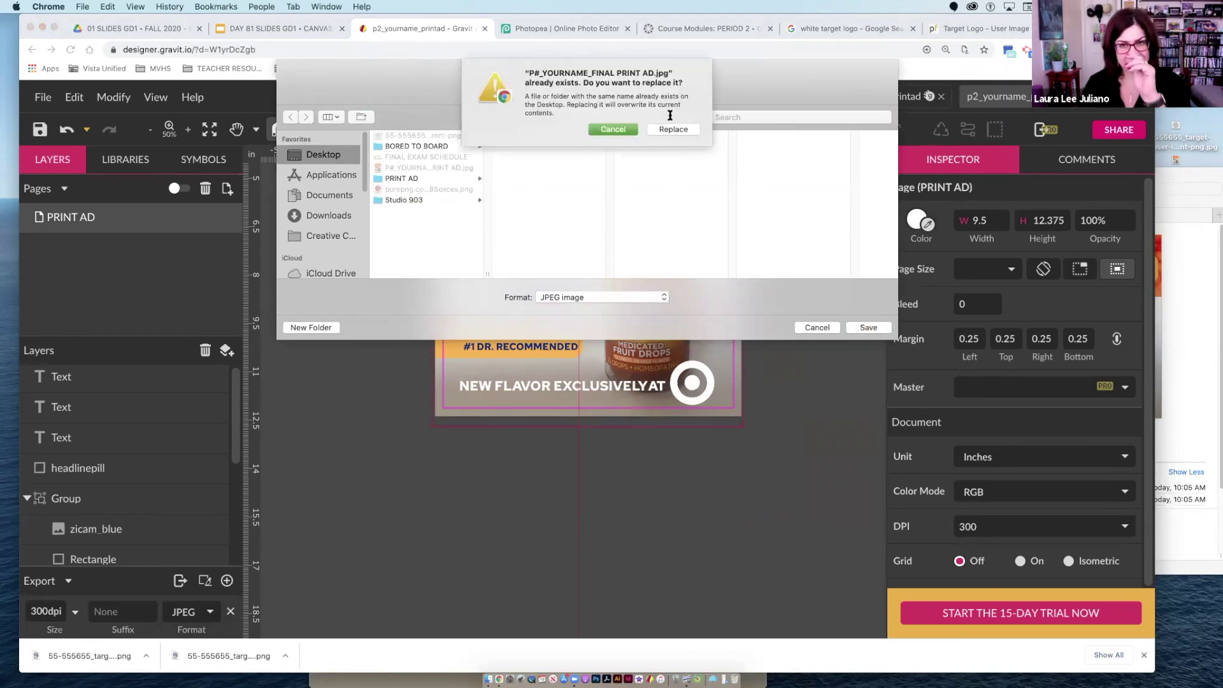
{"action": "left_click", "coordinate": [674, 130]}
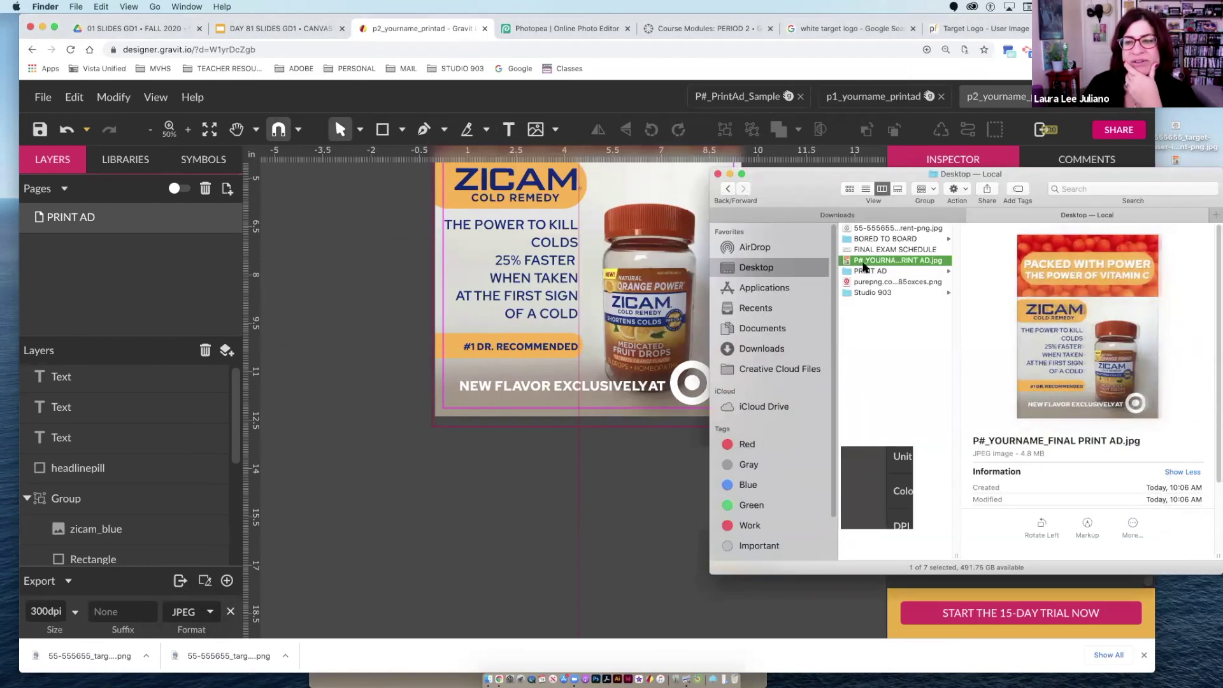
{"action": "key", "text": "super+o"}
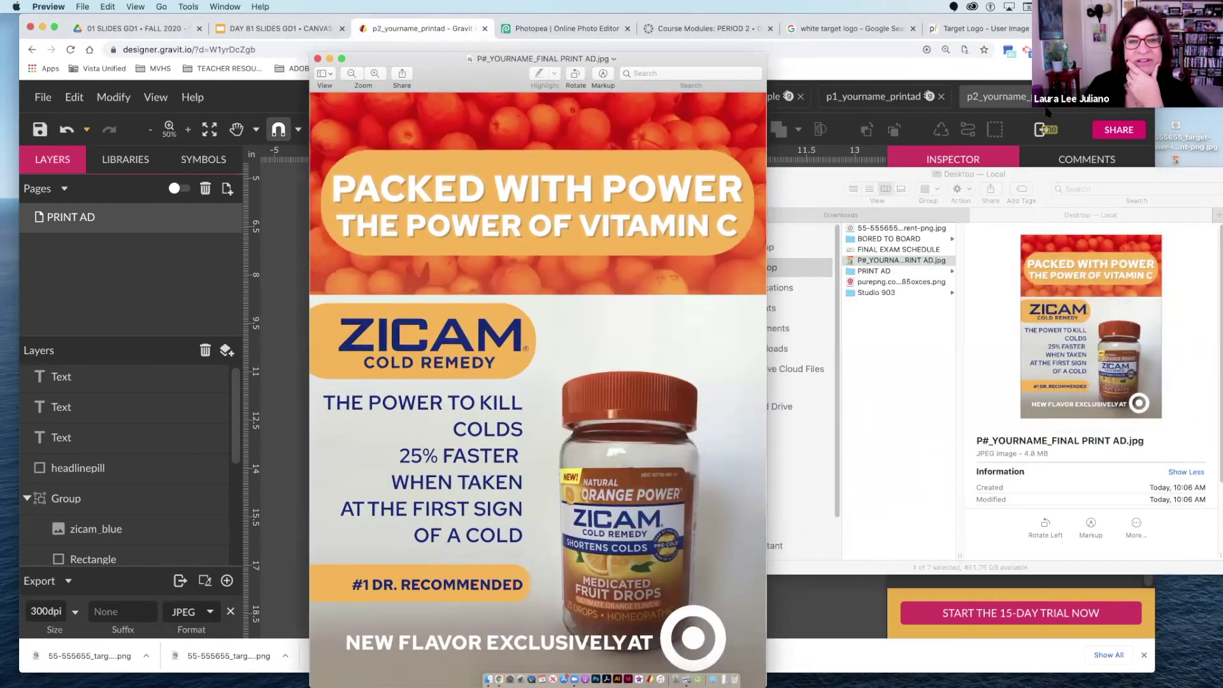